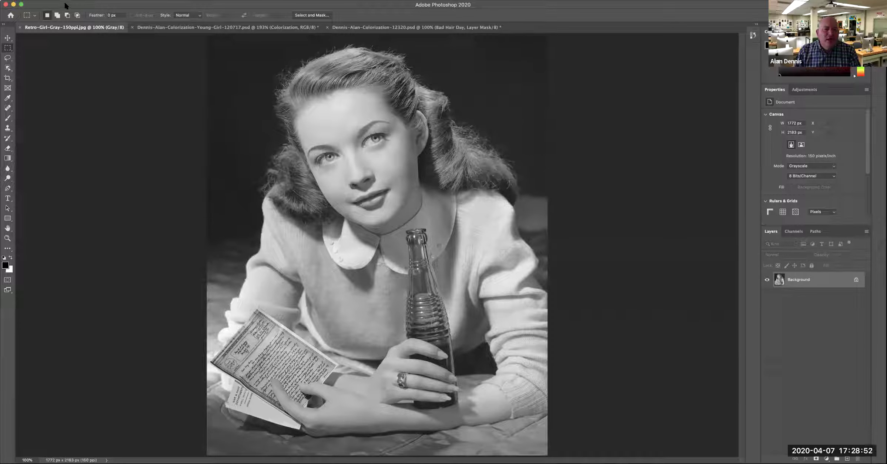
- Keep the photo in Grayscale mode from the Image > Mode menu
{"action": "left_click", "coordinate": [93, 0]}
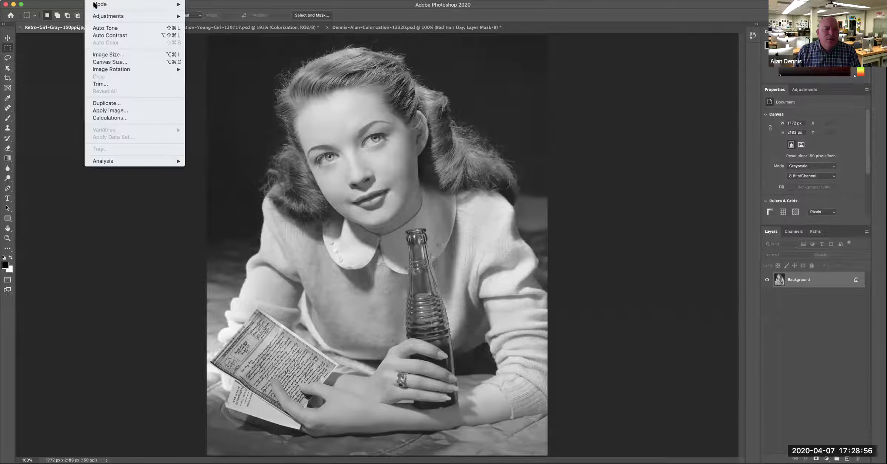
{"action": "mouse_move", "coordinate": [96, 5]}
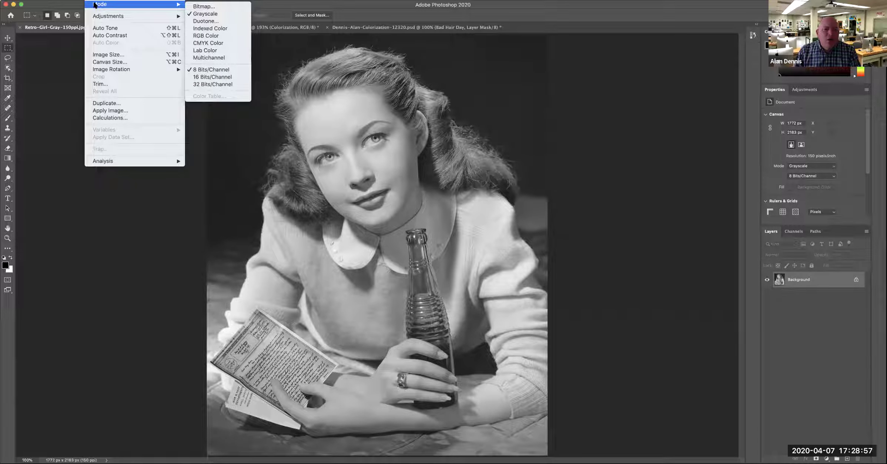
{"action": "left_click", "coordinate": [206, 14]}
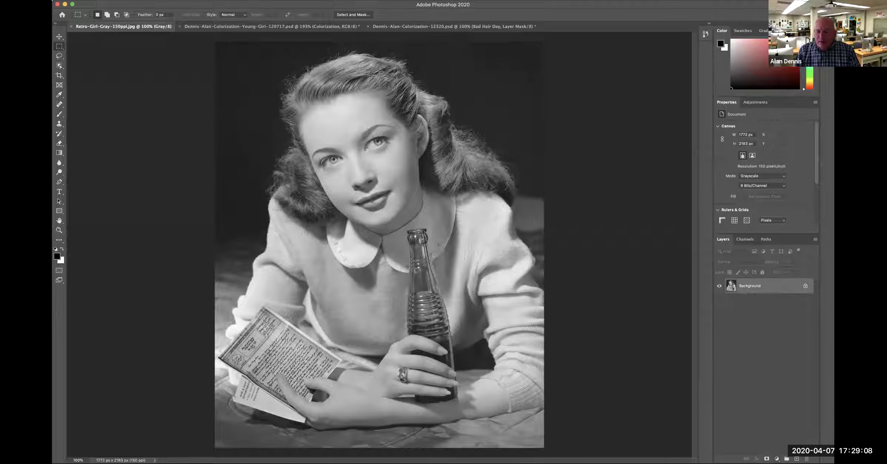
- Add an empty Layer 1 and set the foreground colour to bright red
{"action": "key", "text": "super+alt+shift+n"}
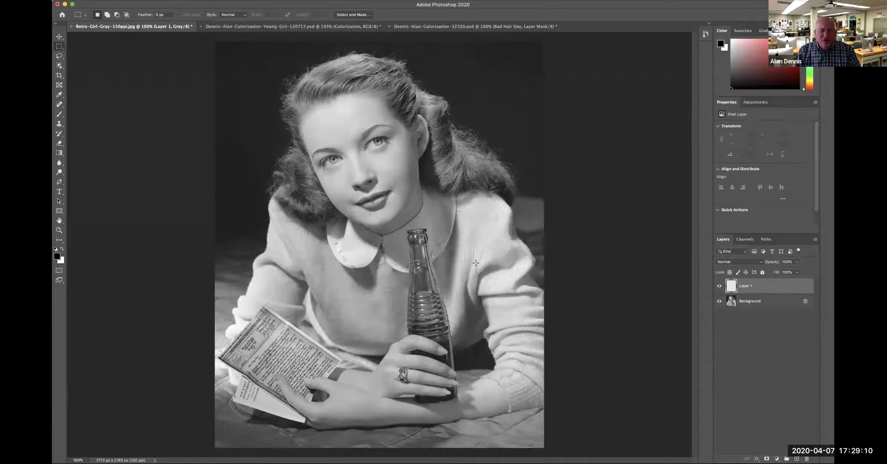
{"action": "left_click", "coordinate": [57, 256]}
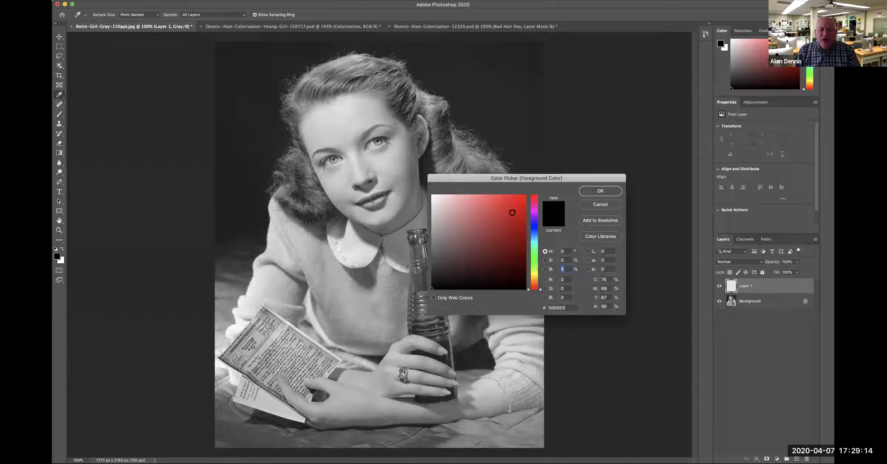
{"action": "left_click", "coordinate": [513, 212]}
{"action": "left_click", "coordinate": [521, 199]}
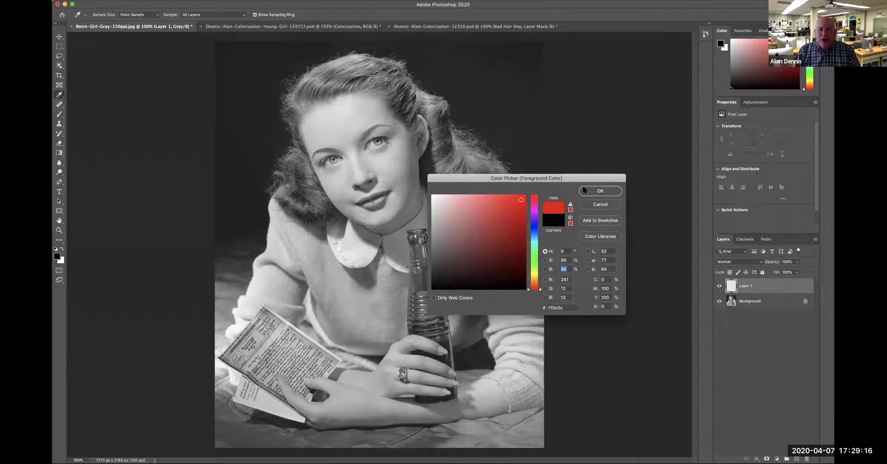
{"action": "left_click", "coordinate": [583, 190]}
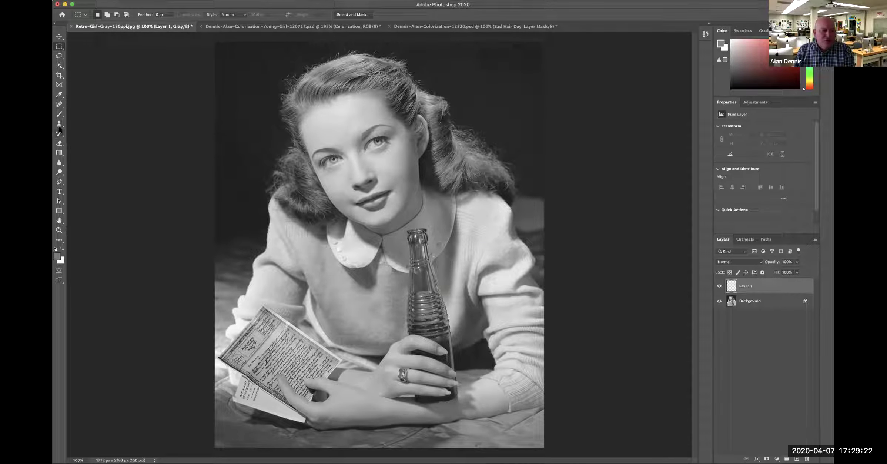
- Switch to the Brush tool with a medium blue (1784dc) foreground colour
{"action": "left_click", "coordinate": [60, 113]}
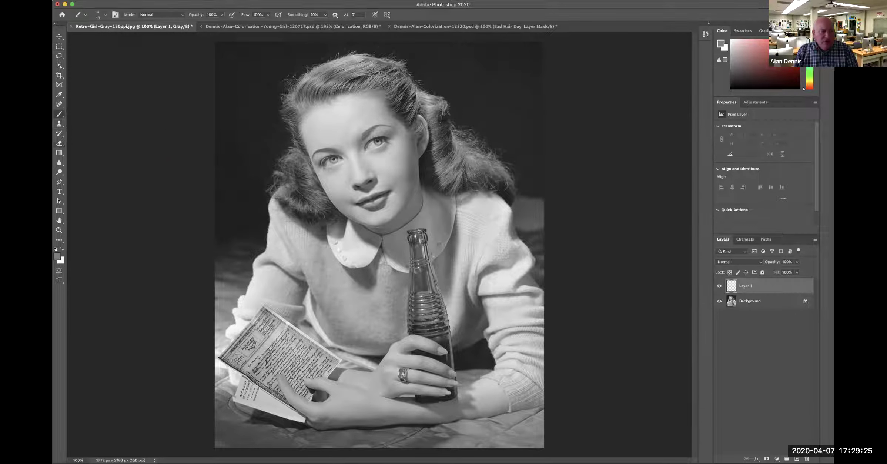
{"action": "left_click", "coordinate": [57, 255]}
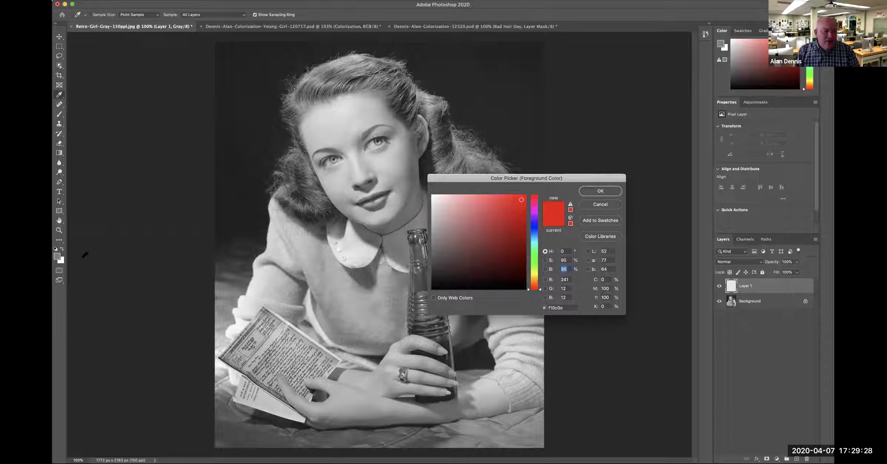
{"action": "left_click", "coordinate": [535, 236]}
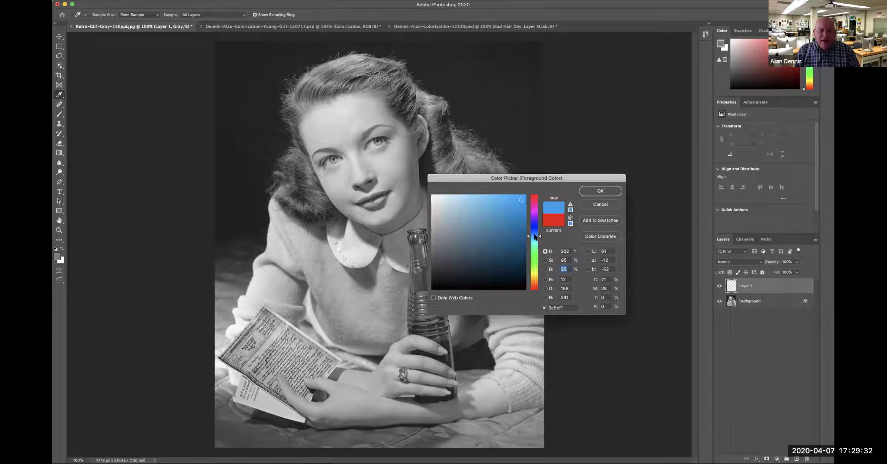
{"action": "left_click", "coordinate": [515, 207]}
{"action": "left_click", "coordinate": [601, 190]}
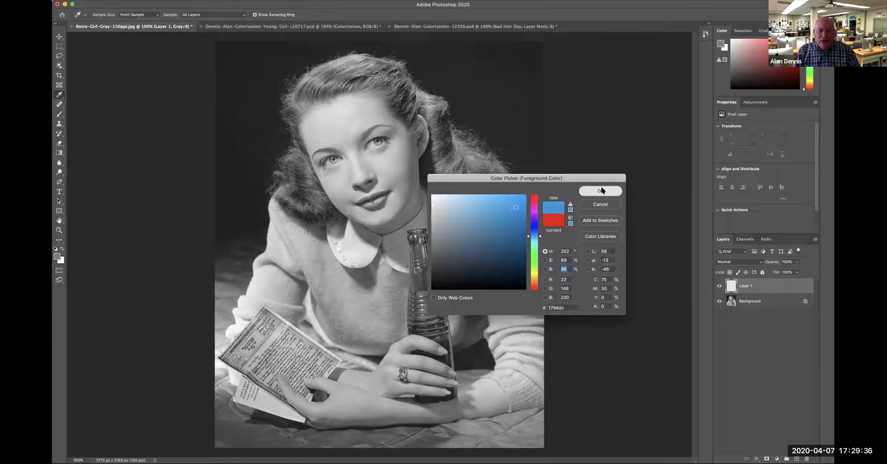
{"action": "key", "text": "b"}
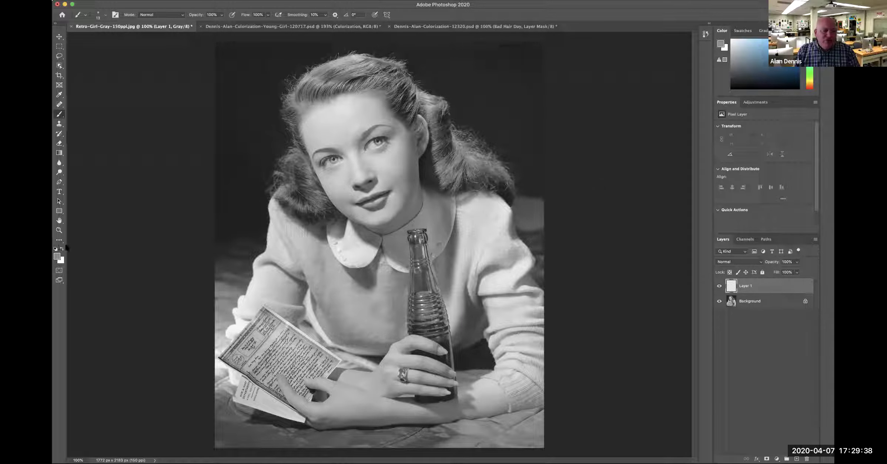
- Enlarge the brush to about 90 px and paint grey zig-zag strokes across the face
{"action": "key", "text": "bracketright"}
{"action": "key", "text": "bracketright"}
{"action": "key", "text": "bracketright"}
{"action": "key", "text": "bracketright"}
{"action": "key", "text": "bracketright"}
{"action": "key", "text": "bracketright"}
{"action": "key", "text": "bracketright"}
{"action": "left_click", "coordinate": [313, 117]}
{"action": "mouse_move", "coordinate": [332, 119]}
{"action": "left_mouse_down"}
{"action": "mouse_move", "coordinate": [389, 144]}
{"action": "mouse_move", "coordinate": [358, 152]}
{"action": "mouse_move", "coordinate": [385, 201]}
{"action": "mouse_move", "coordinate": [383, 246]}
{"action": "left_mouse_up"}
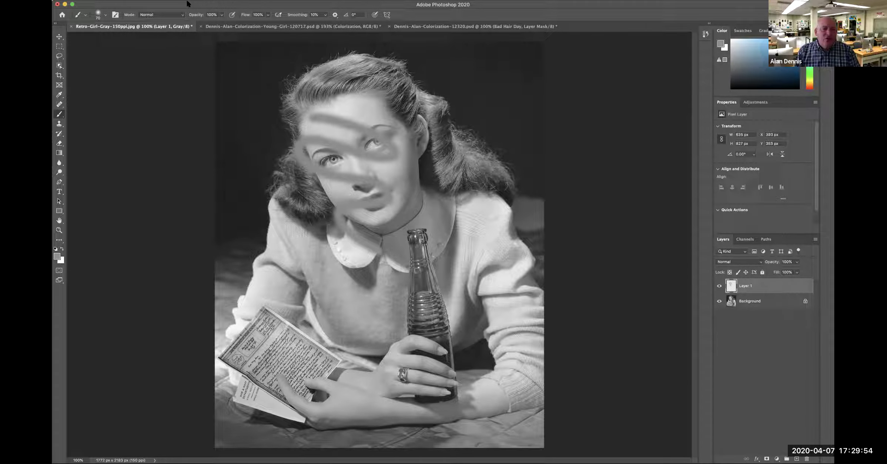
{"action": "left_click", "coordinate": [146, 1]}
{"action": "mouse_move", "coordinate": [147, 4]}
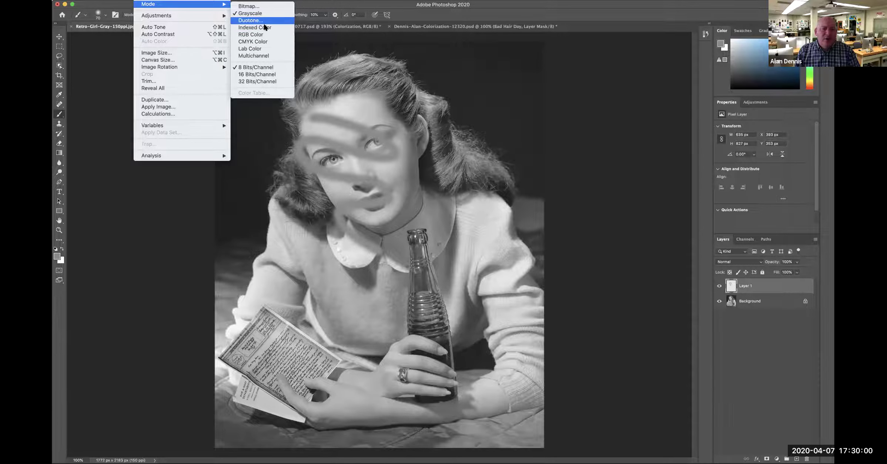
- Convert to RGB Color without flattening, test a blue stroke, then delete Layer 1
{"action": "left_click", "coordinate": [267, 35]}
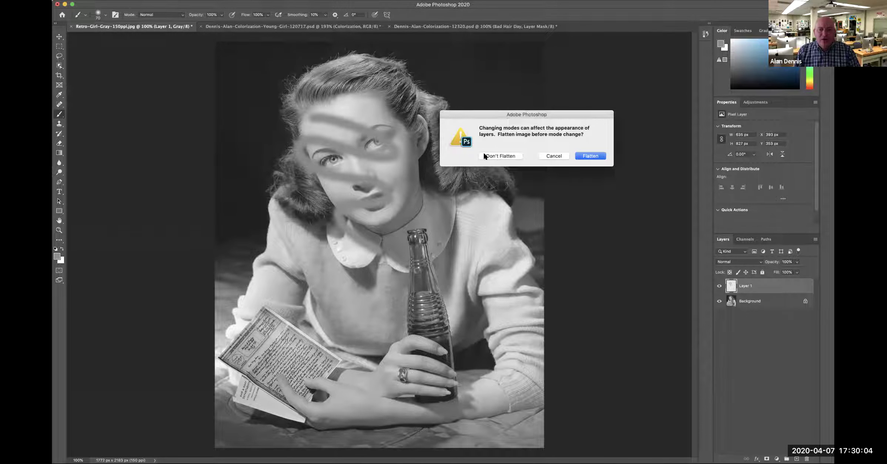
{"action": "left_click", "coordinate": [495, 155]}
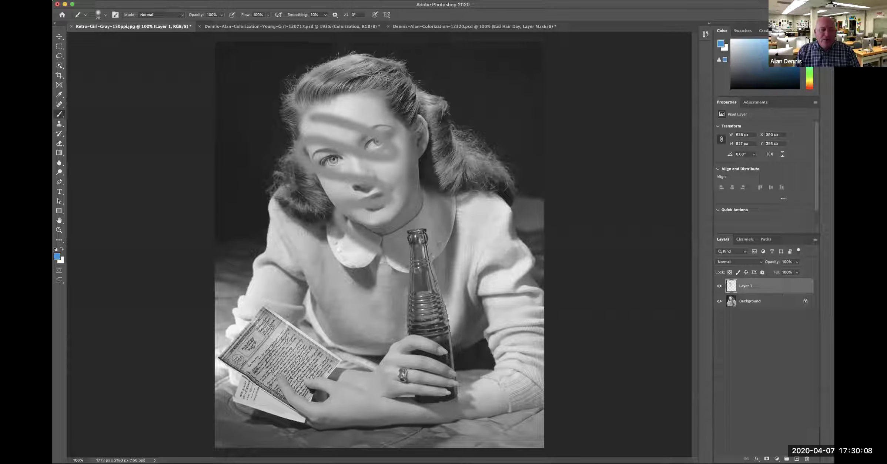
{"action": "left_click_drag", "start_coordinate": [378, 104], "coordinate": [428, 204]}
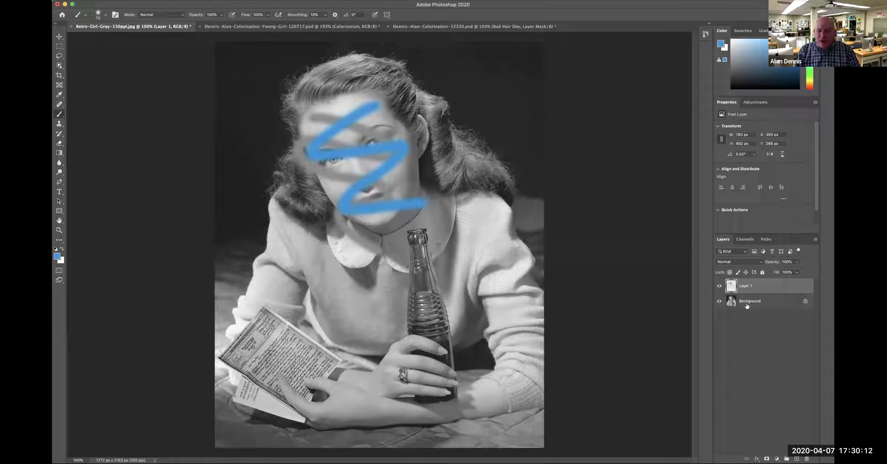
{"action": "key", "text": "Delete"}
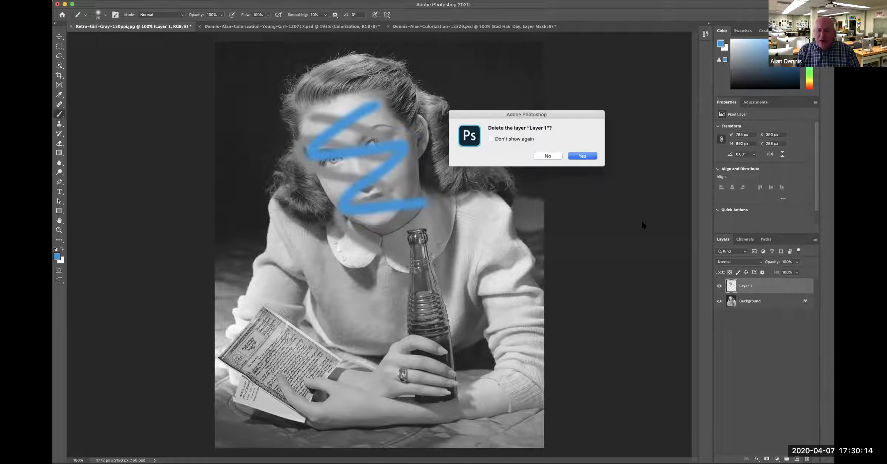
{"action": "left_click", "coordinate": [585, 158]}
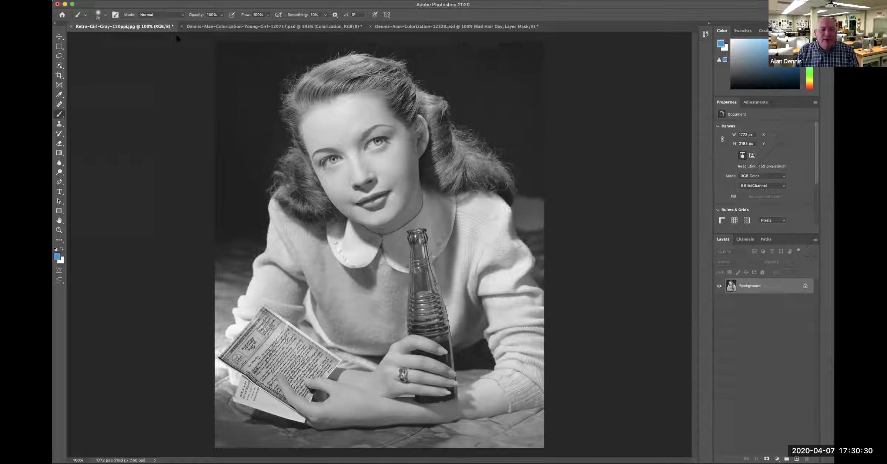
- Save a Photoshop-format copy on the Desktop named with the author's name plus '-Colorization-040720'
{"action": "left_click", "coordinate": [113, 1]}
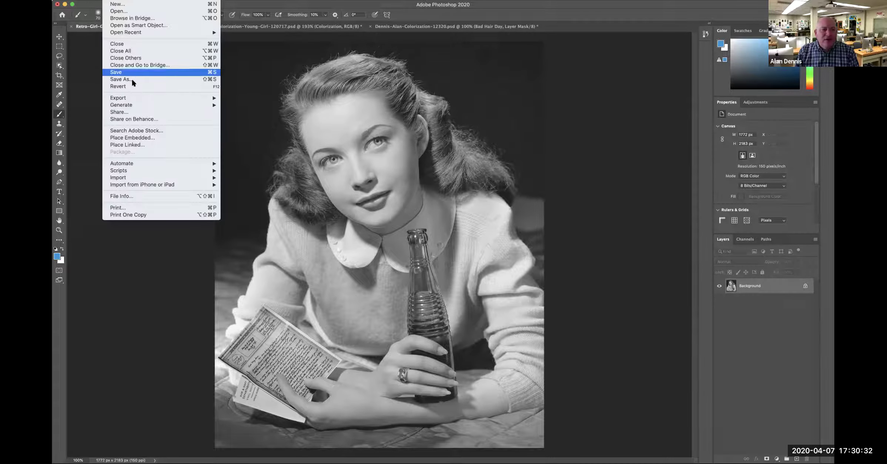
{"action": "left_click", "coordinate": [122, 78]}
{"action": "left_click", "coordinate": [582, 318]}
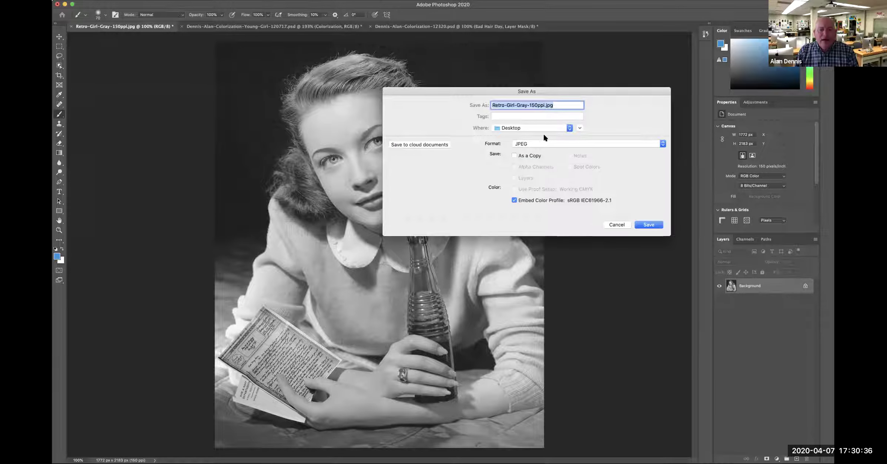
{"action": "left_click", "coordinate": [540, 105]}
{"action": "left_click", "coordinate": [540, 144]}
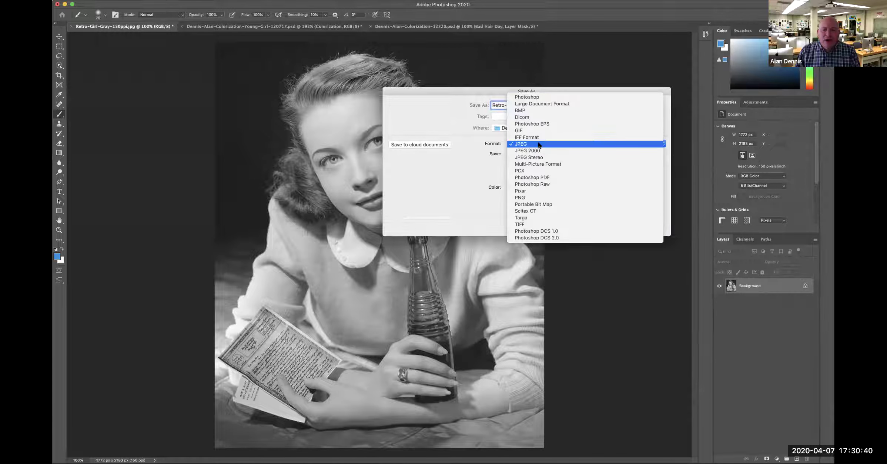
{"action": "left_click", "coordinate": [534, 97]}
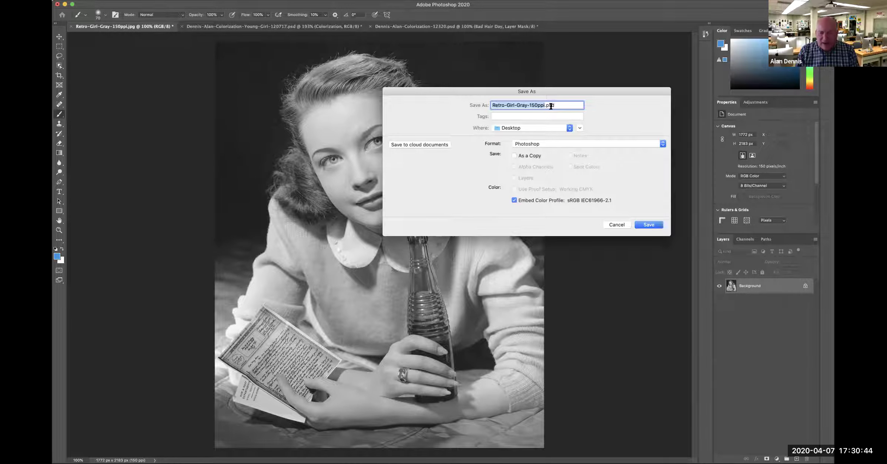
{"action": "type", "text": "Dennis-Alan-Co"}
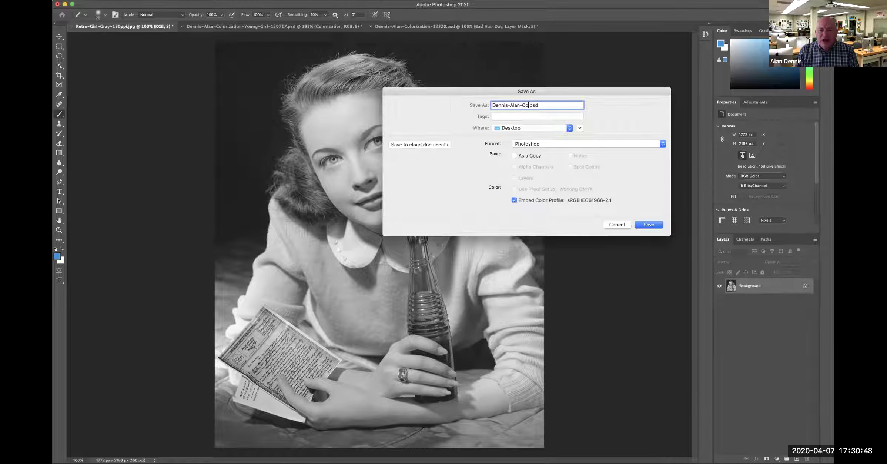
{"action": "type", "text": "lorization-"}
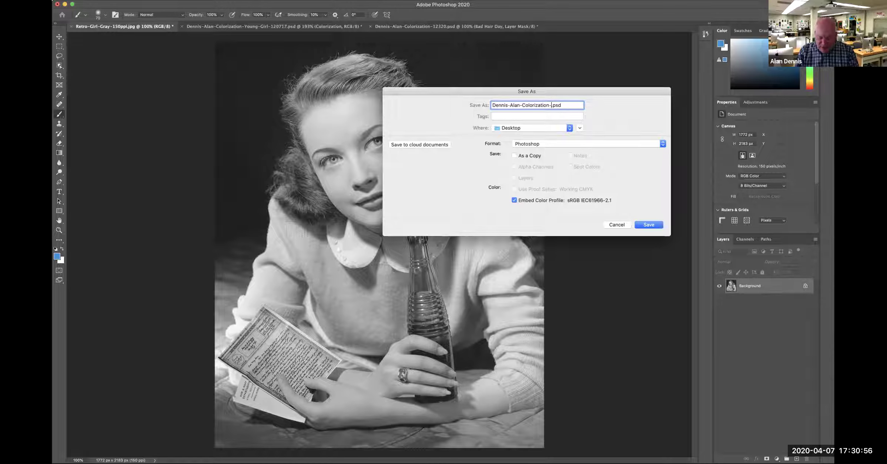
{"action": "type", "text": "40720"}
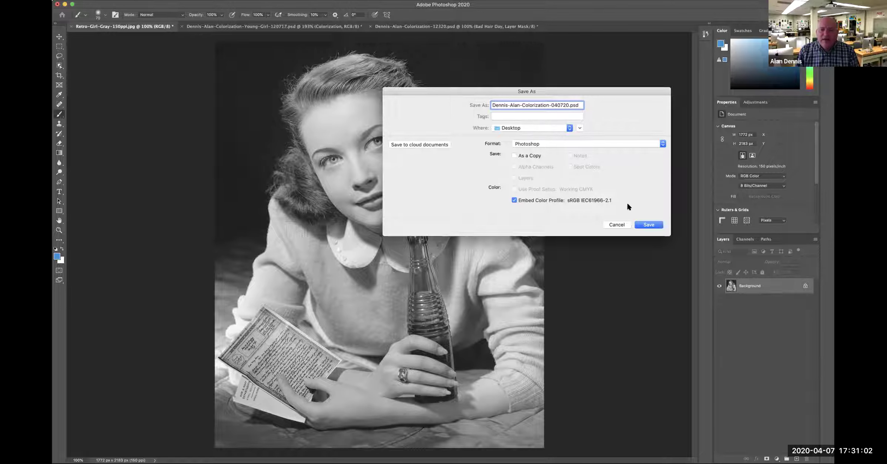
{"action": "left_click", "coordinate": [648, 224]}
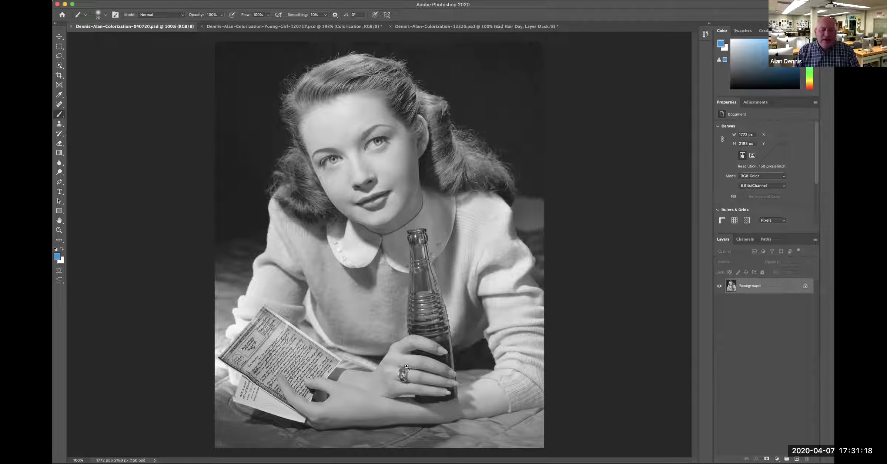
- Zoom in on the ring and set the Pen tool to Path mode
{"action": "scroll", "coordinate": [394, 362], "scroll_direction": "up", "scroll_amount": 5}
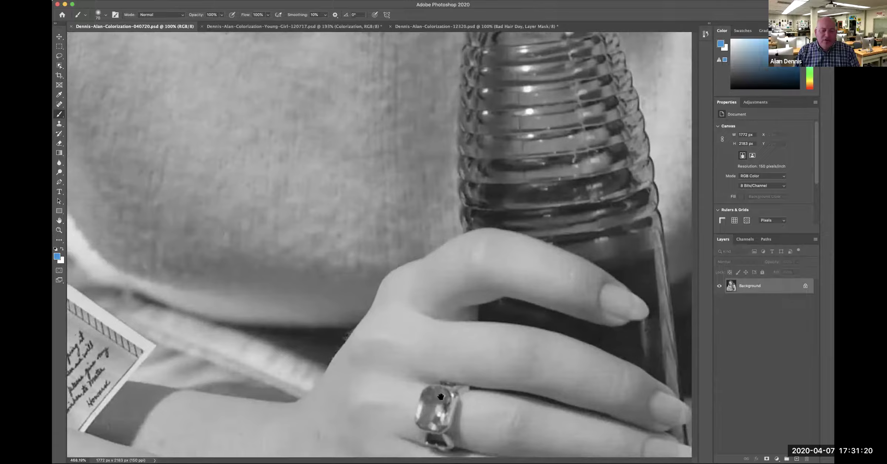
{"action": "left_click_drag", "start_coordinate": [441, 396], "coordinate": [407, 293]}
{"action": "scroll", "coordinate": [399, 302], "scroll_direction": "up", "scroll_amount": 3}
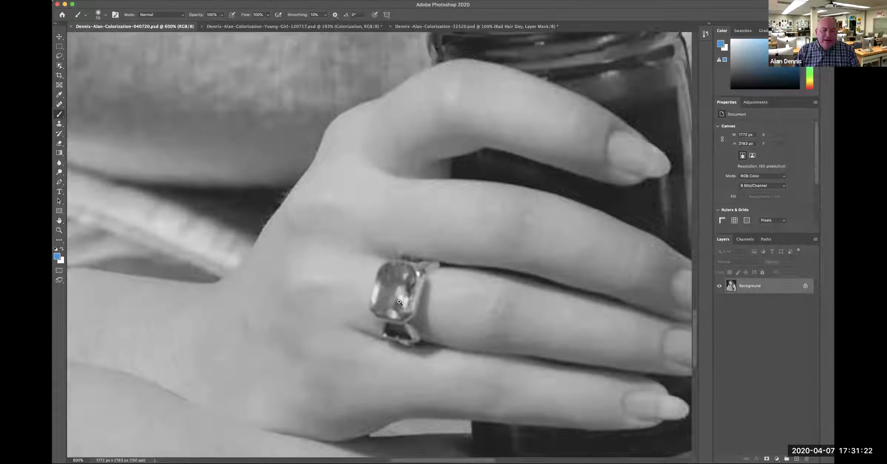
{"action": "scroll", "coordinate": [400, 302], "scroll_direction": "up", "scroll_amount": 1}
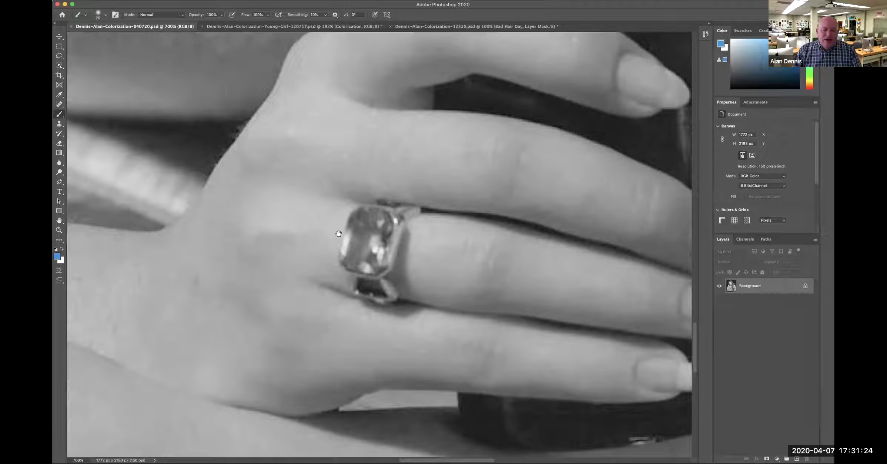
{"action": "key", "text": "p"}
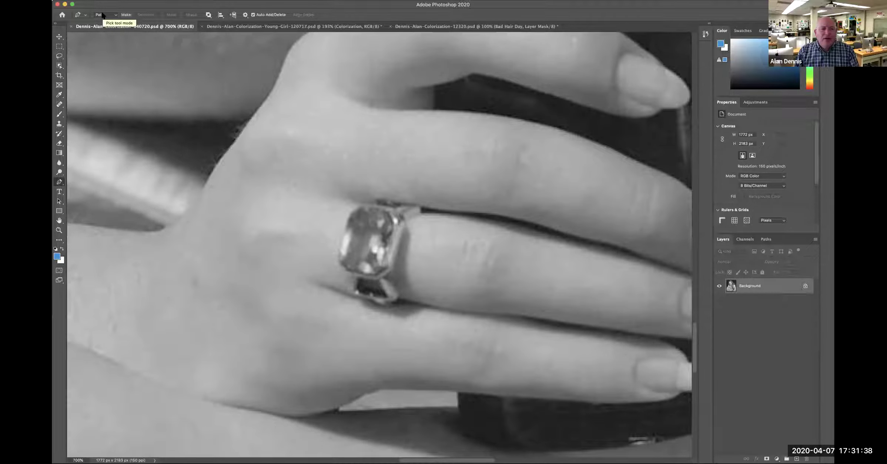
{"action": "left_click", "coordinate": [116, 15]}
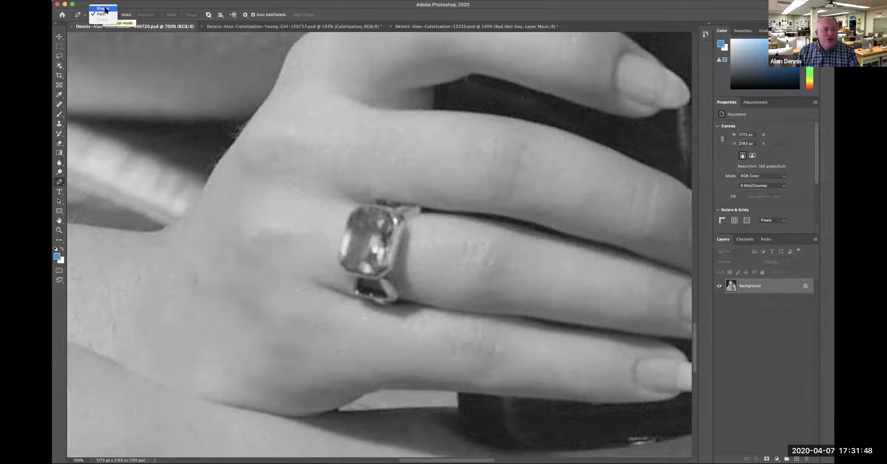
{"action": "left_click", "coordinate": [105, 15]}
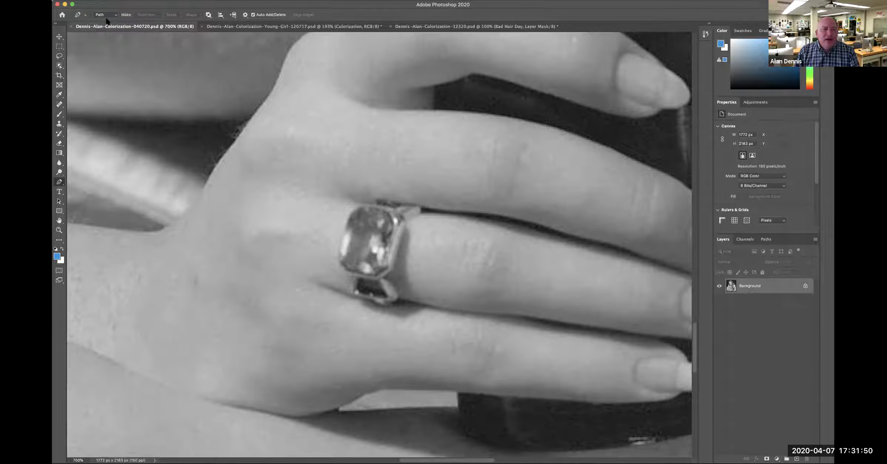
- Trace a closed curved path around the small dark stone beneath the gem
{"action": "left_click", "coordinate": [375, 269]}
{"action": "left_click", "coordinate": [375, 269]}
{"action": "left_click", "coordinate": [375, 269]}
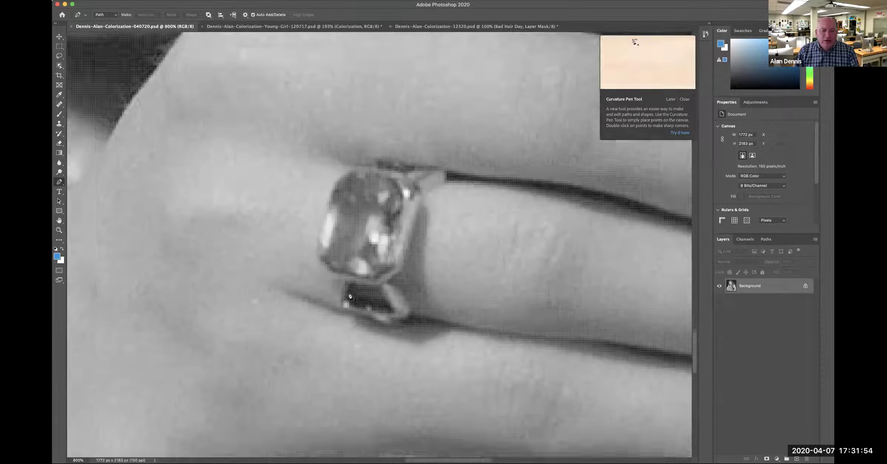
{"action": "left_click", "coordinate": [344, 282]}
{"action": "mouse_move", "coordinate": [338, 314]}
{"action": "left_mouse_down"}
{"action": "mouse_move", "coordinate": [336, 328]}
{"action": "mouse_move", "coordinate": [337, 315]}
{"action": "left_mouse_up"}
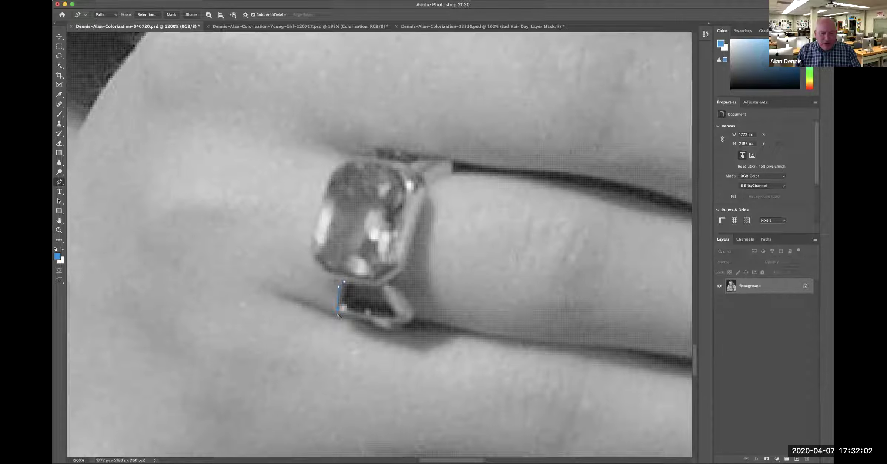
{"action": "left_click_drag", "start_coordinate": [346, 318], "coordinate": [400, 326]}
{"action": "left_click_drag", "start_coordinate": [414, 306], "coordinate": [415, 308]}
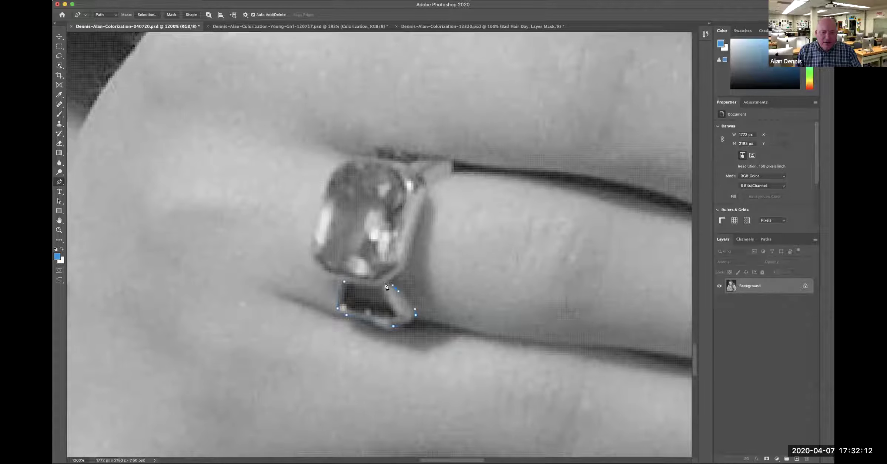
{"action": "left_click", "coordinate": [344, 281]}
- In the Paths panel, undo the stray anchor and close the first outline
{"action": "left_click", "coordinate": [765, 239]}
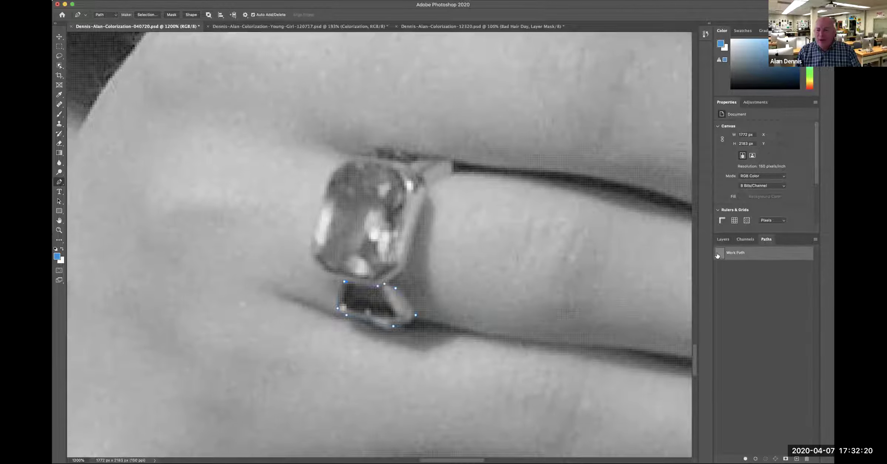
{"action": "left_click", "coordinate": [429, 184]}
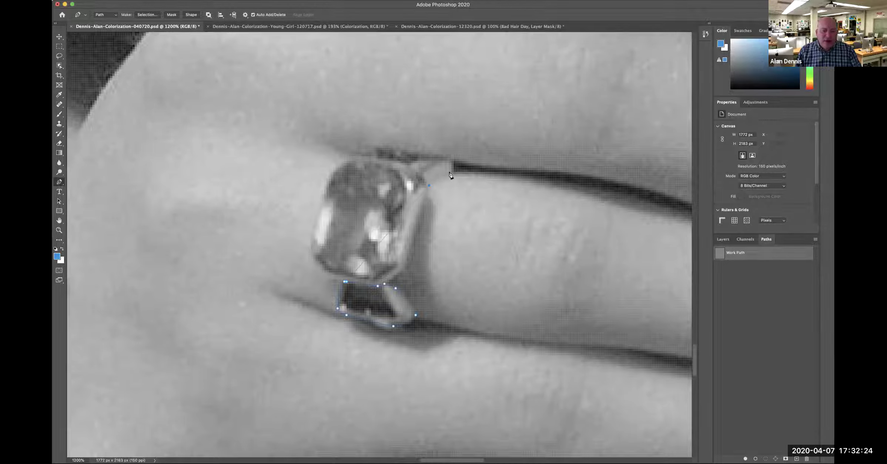
{"action": "key", "text": "super+z"}
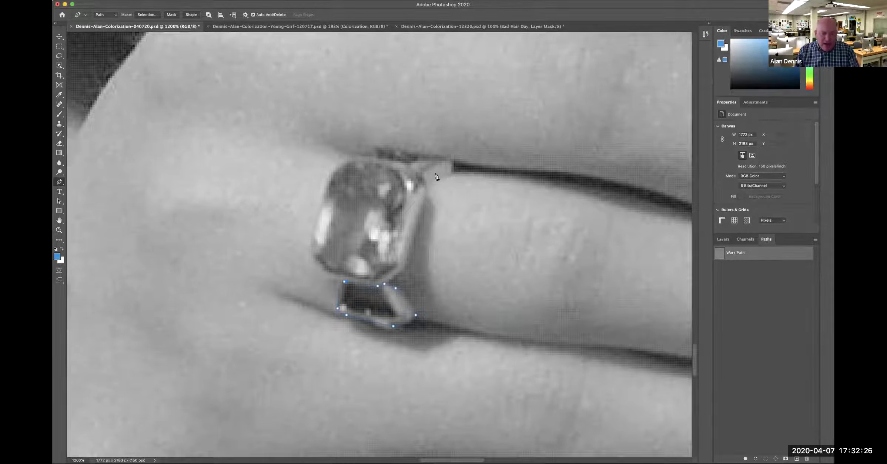
{"action": "left_click", "coordinate": [346, 283]}
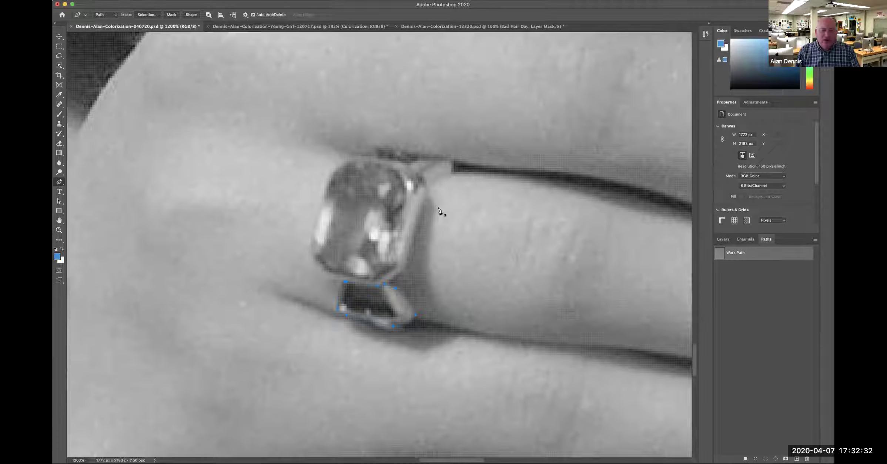
- Pen a second closed outline around the band at the gem's upper-right corner
{"action": "left_click", "coordinate": [429, 185]}
{"action": "left_click", "coordinate": [456, 172]}
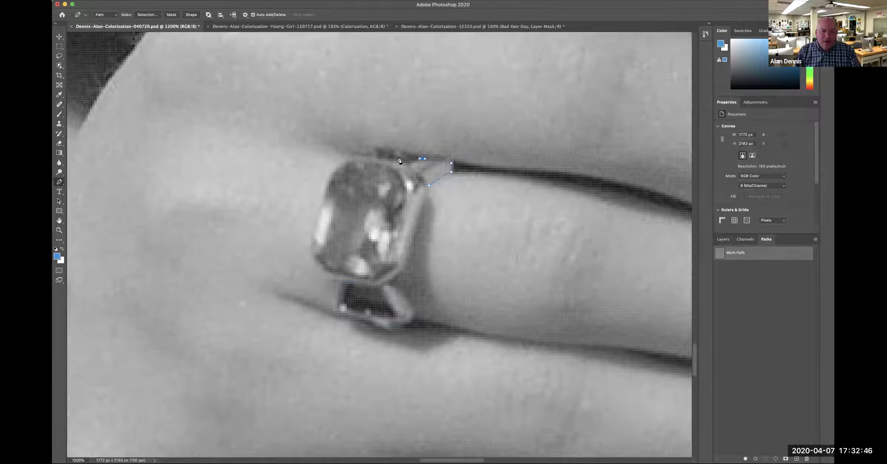
{"action": "left_click_drag", "start_coordinate": [394, 167], "coordinate": [415, 174]}
{"action": "left_click", "coordinate": [422, 179]}
{"action": "left_click", "coordinate": [429, 185]}
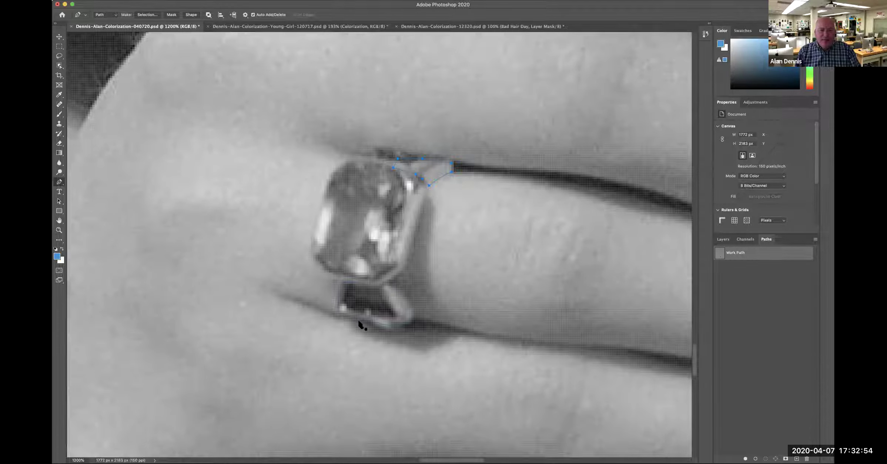
{"action": "left_click", "coordinate": [59, 202]}
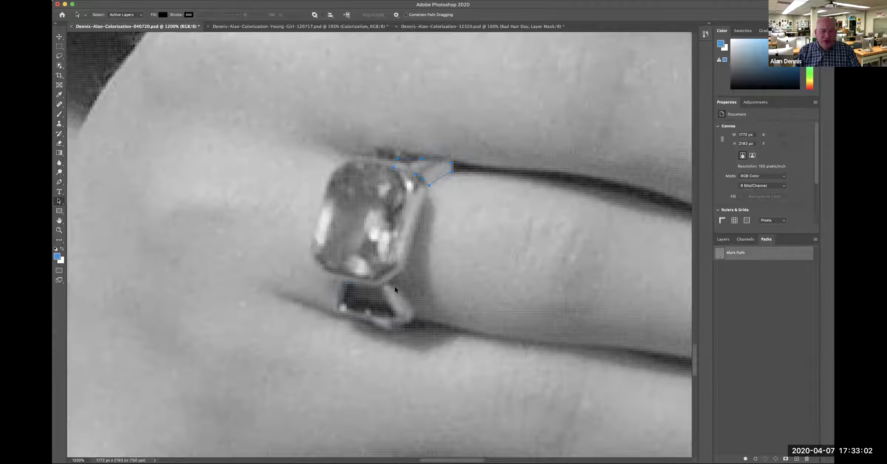
- Zoom from 3200% to 1600% to see the whole ring and its traced outlines
{"action": "left_click", "coordinate": [401, 227], "text": "super"}
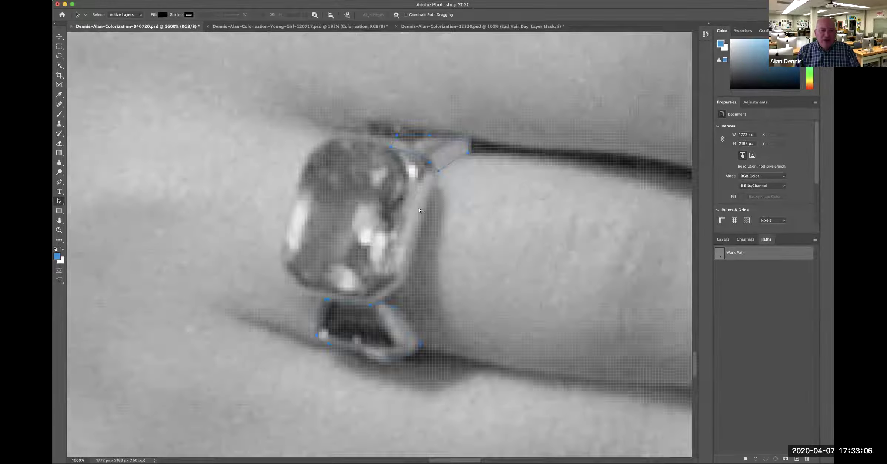
{"action": "left_click", "coordinate": [423, 216], "text": "super"}
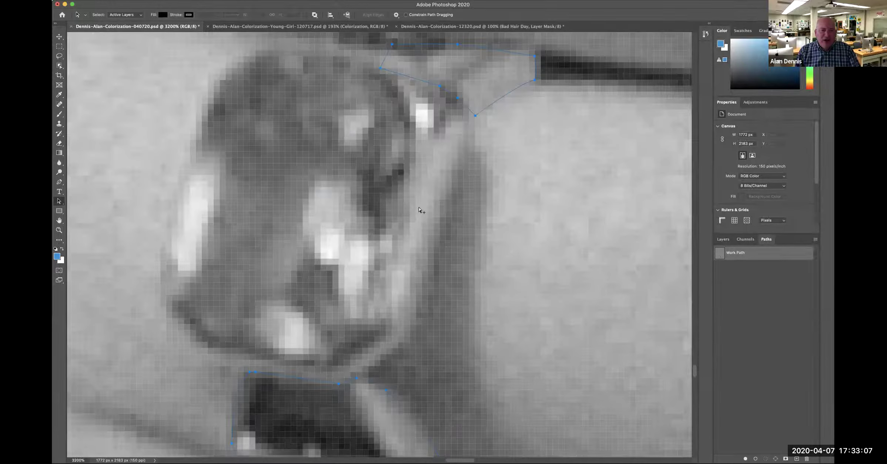
{"action": "left_click", "coordinate": [443, 122], "text": "alt+super"}
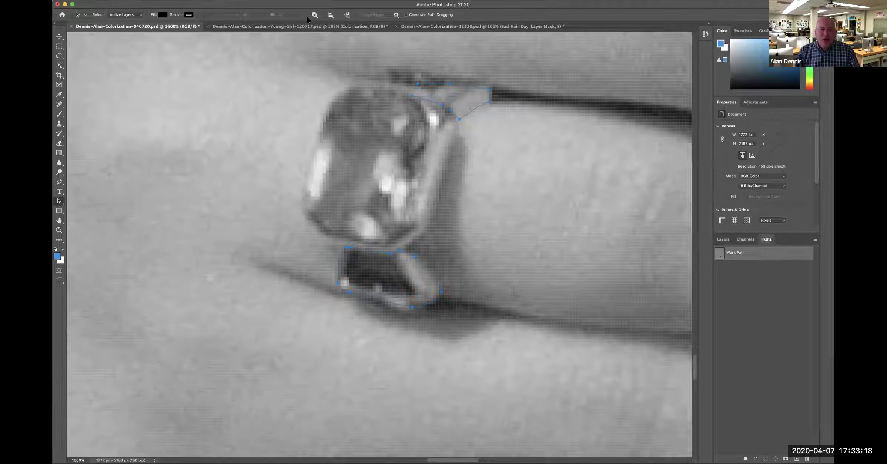
- Rename the Work Path to 'Ring Gold' in the Save Path dialog
{"action": "double_click", "coordinate": [732, 254]}
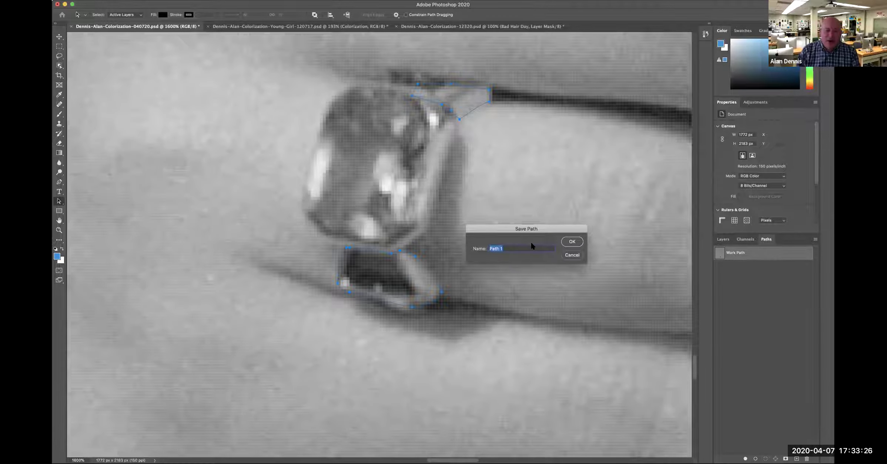
{"action": "type", "text": "Ring"}
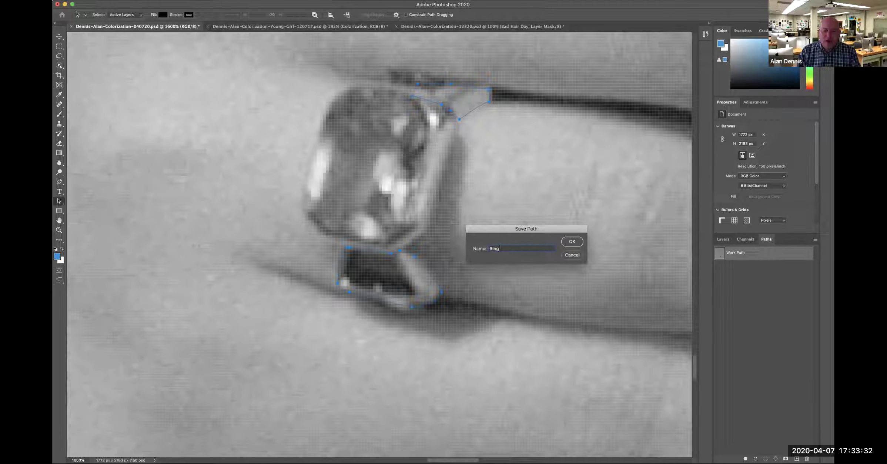
{"action": "type", "text": "Gold"}
{"action": "key", "text": "Return"}
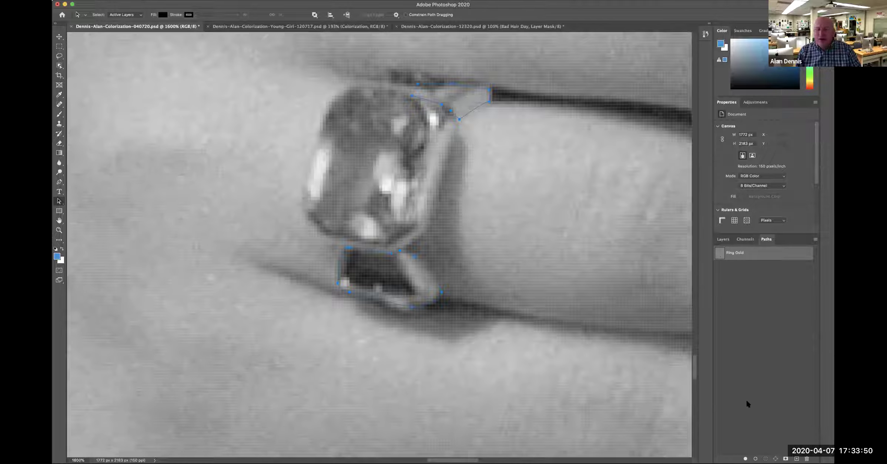
- Load the Ring Gold path as a selection, then show the Layers and Adjustments panels
{"action": "left_click", "coordinate": [719, 252], "text": "super"}
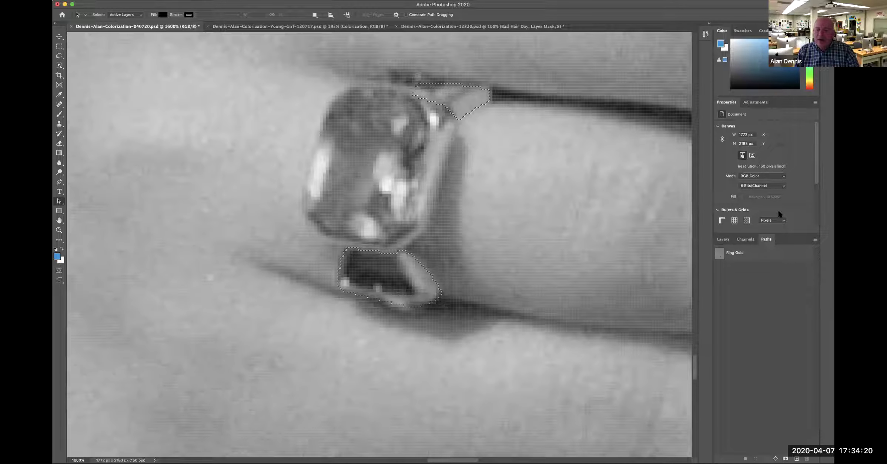
{"action": "left_click", "coordinate": [720, 241]}
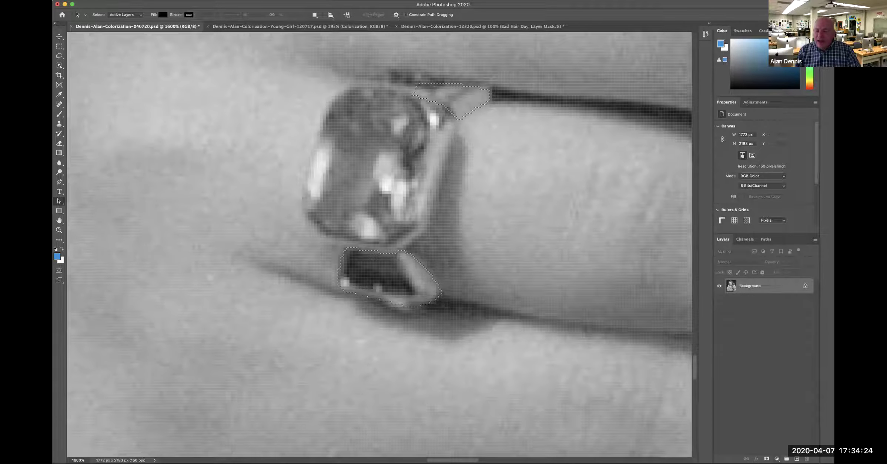
{"action": "left_click", "coordinate": [756, 102]}
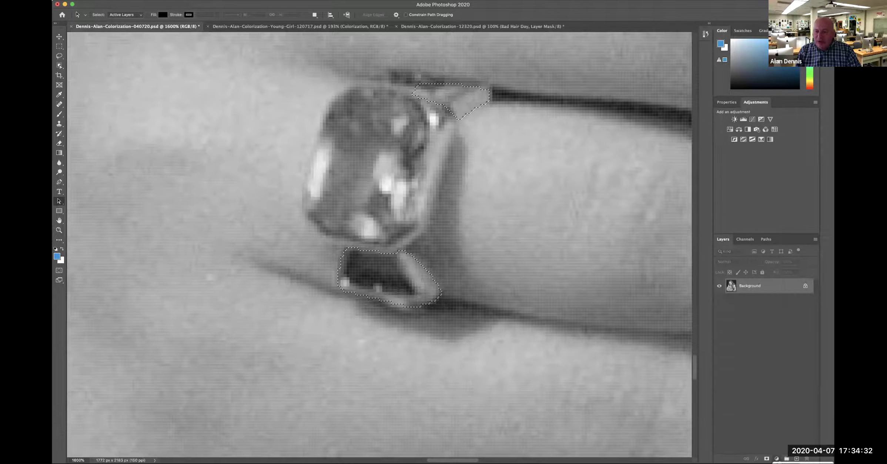
- Add a Hue/Saturation 1 layer masked to the ring selection and preview its mask
{"action": "left_click", "coordinate": [776, 458]}
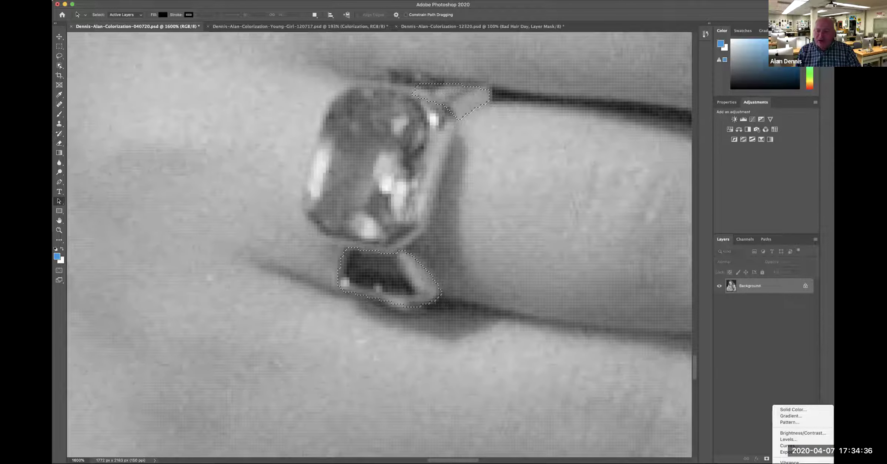
{"action": "left_click", "coordinate": [796, 462]}
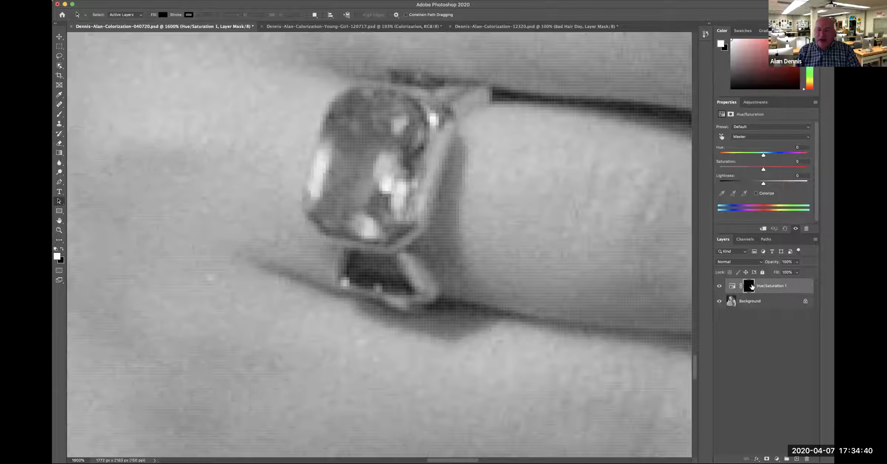
{"action": "left_click", "coordinate": [748, 285], "text": "alt"}
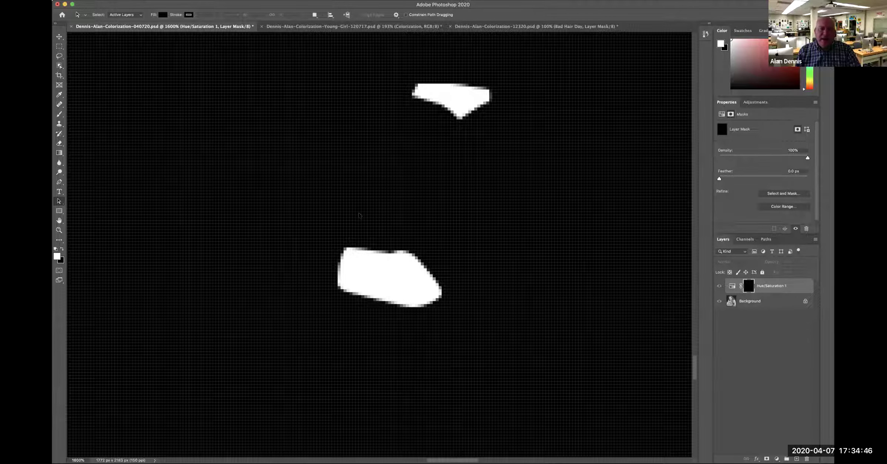
{"action": "left_click", "coordinate": [732, 285]}
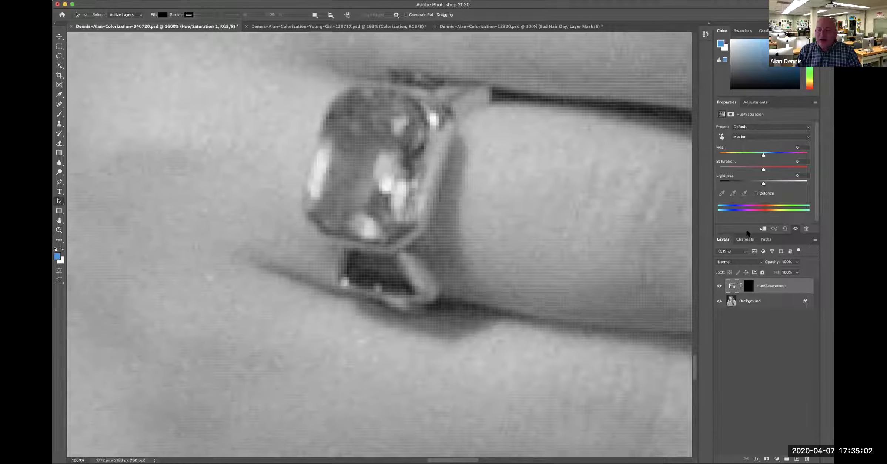
- Enable Colorize on Hue/Saturation 1 and set Hue 50, Saturation 42, Lightness -20
{"action": "left_click", "coordinate": [755, 193]}
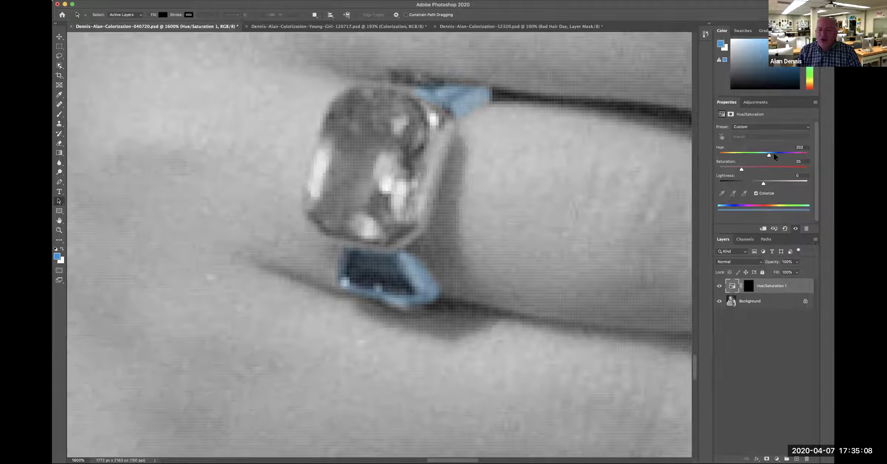
{"action": "left_click_drag", "start_coordinate": [766, 154], "coordinate": [731, 154]}
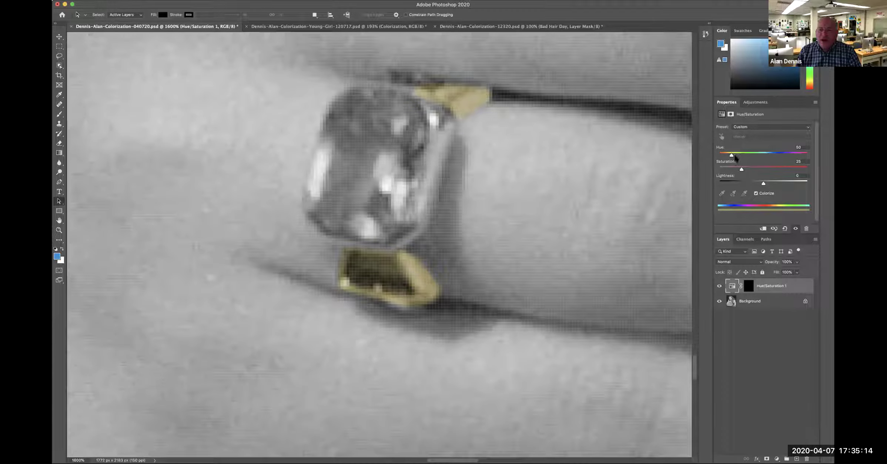
{"action": "left_click_drag", "start_coordinate": [765, 170], "coordinate": [821, 174]}
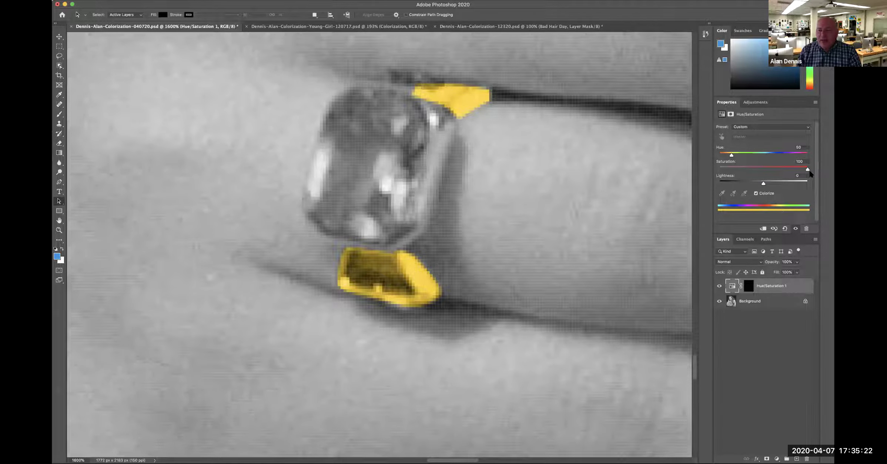
{"action": "left_click_drag", "start_coordinate": [808, 171], "coordinate": [720, 168]}
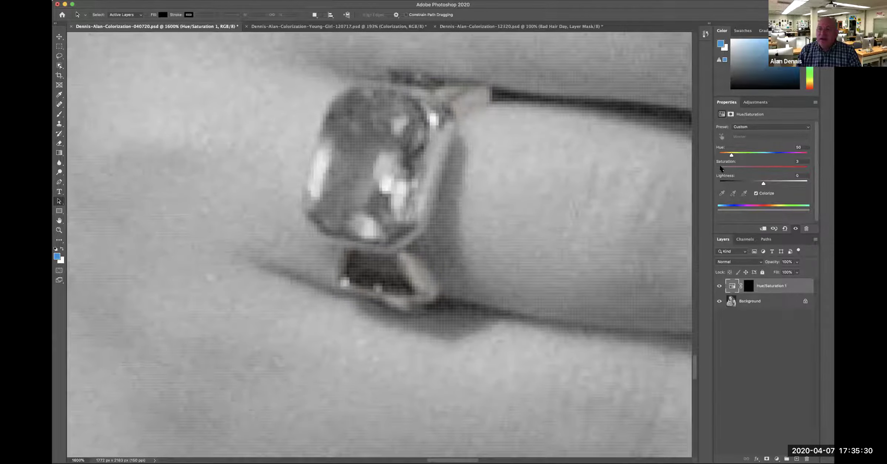
{"action": "left_click_drag", "start_coordinate": [742, 168], "coordinate": [756, 167]}
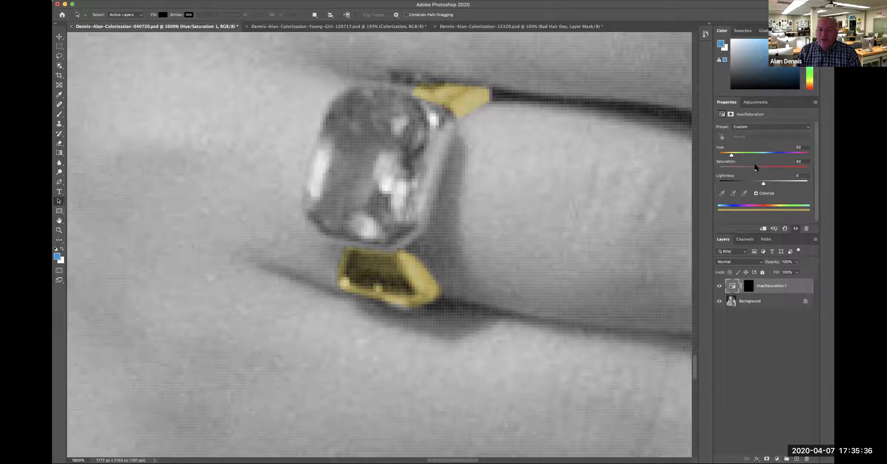
{"action": "left_click_drag", "start_coordinate": [777, 182], "coordinate": [753, 183]}
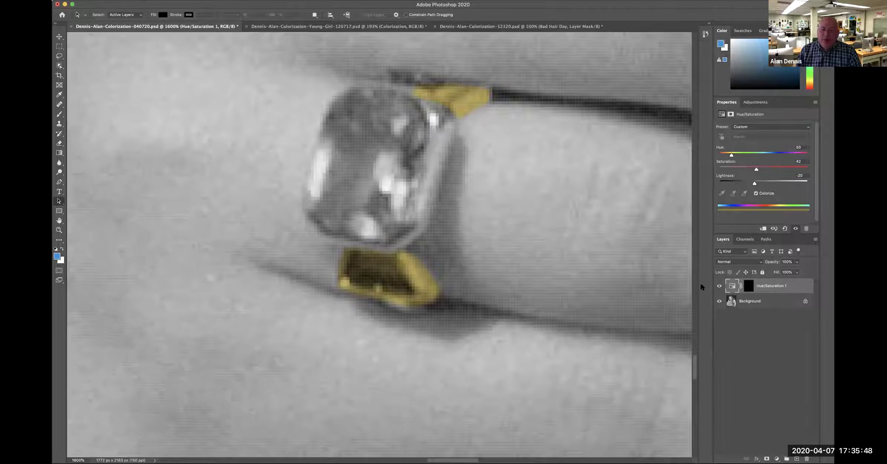
- Rename the Hue/Saturation layer to 'Ring Gold'
{"action": "double_click", "coordinate": [766, 286]}
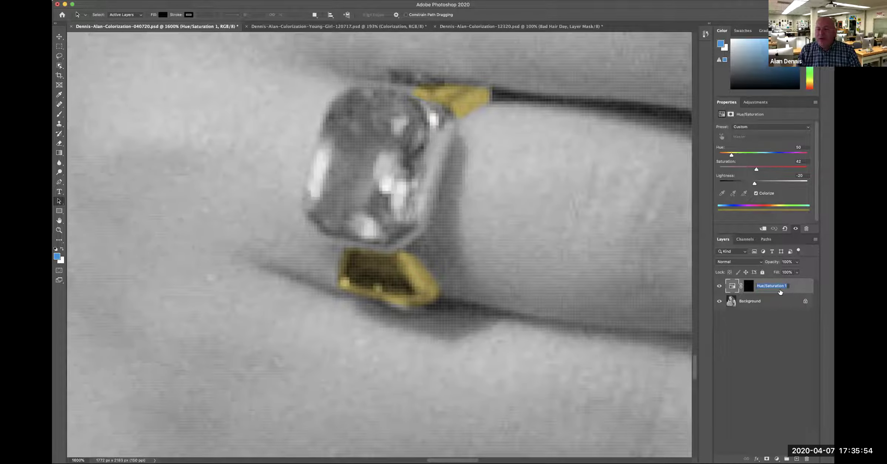
{"action": "type", "text": "Ri"}
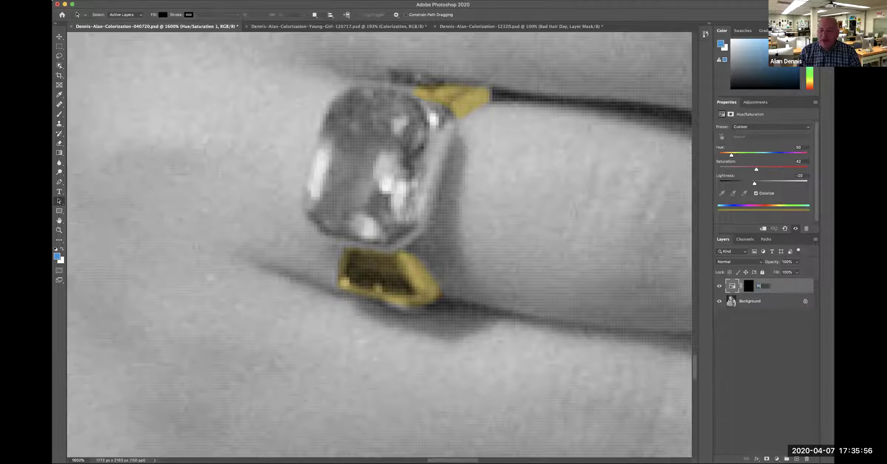
{"action": "type", "text": "ng"}
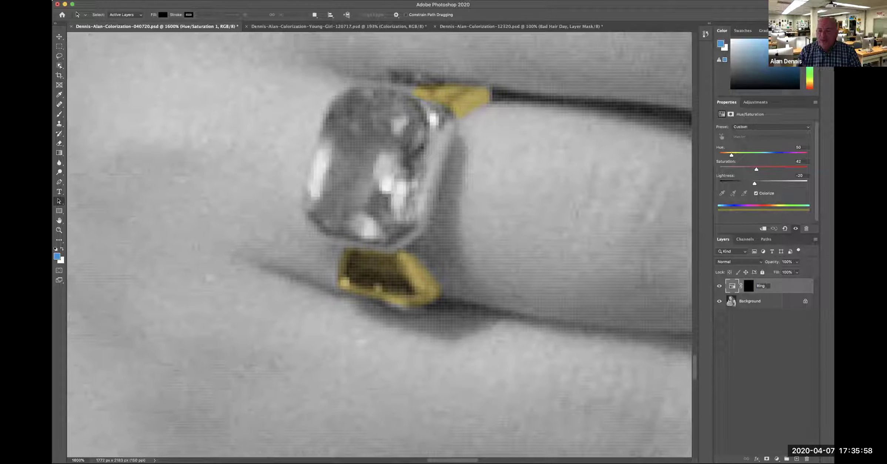
{"action": "type", "text": " Me"}
{"action": "key", "text": "BackSpace"}
{"action": "type", "text": "Gold"}
{"action": "key", "text": "Return"}
- Toggle the Ring Gold layer's visibility off and on twice to compare the tinted ring
{"action": "left_click", "coordinate": [719, 286]}
{"action": "left_click", "coordinate": [720, 285]}
{"action": "left_click", "coordinate": [720, 286]}
{"action": "left_click", "coordinate": [719, 285]}
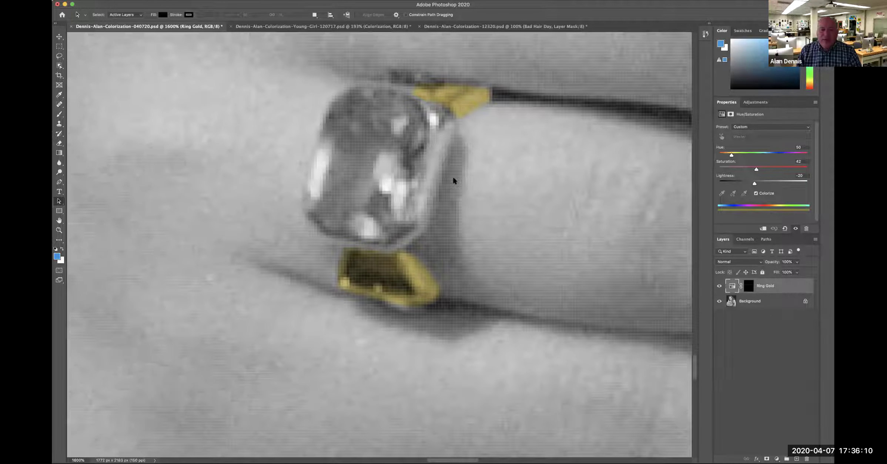
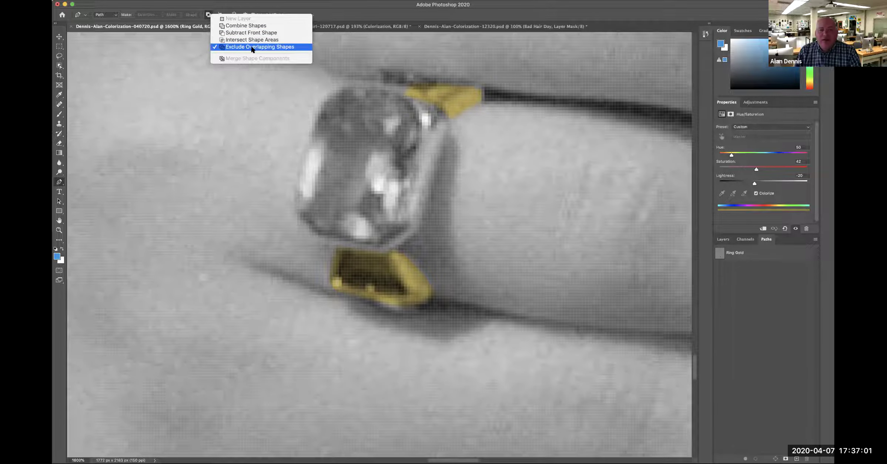
- Set the Pen tool's path operation to Exclude Overlapping Shapes
{"action": "left_click", "coordinate": [252, 47]}
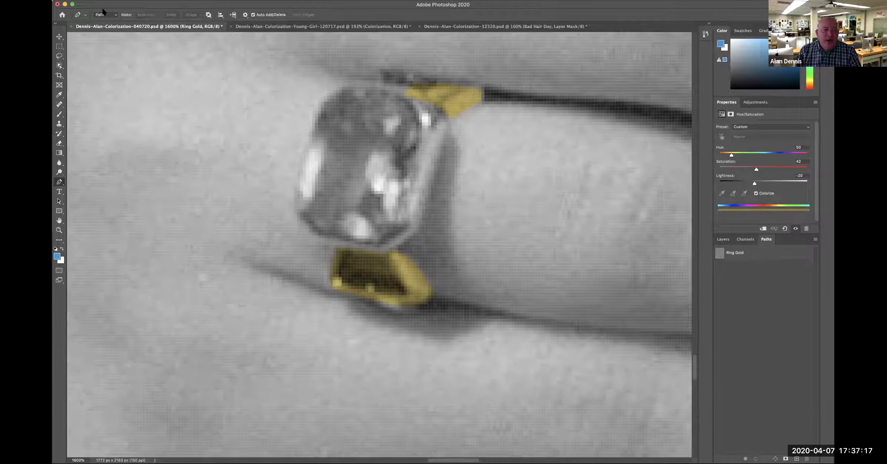
{"action": "left_click", "coordinate": [209, 15]}
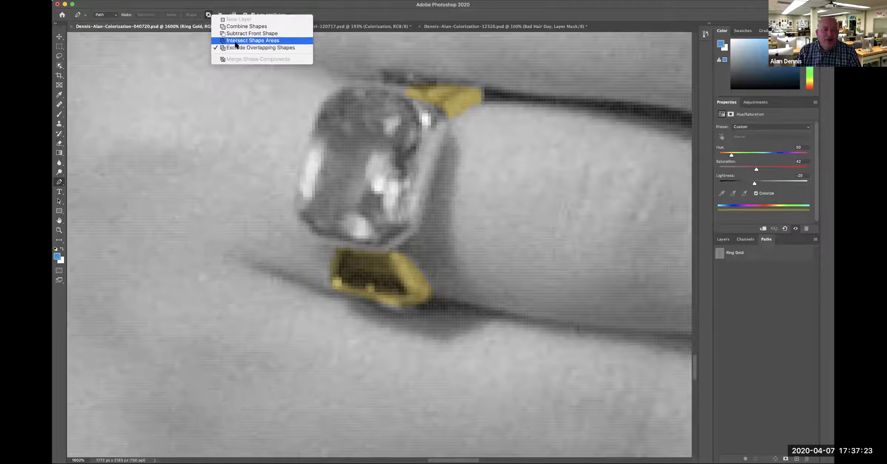
{"action": "left_click", "coordinate": [250, 48]}
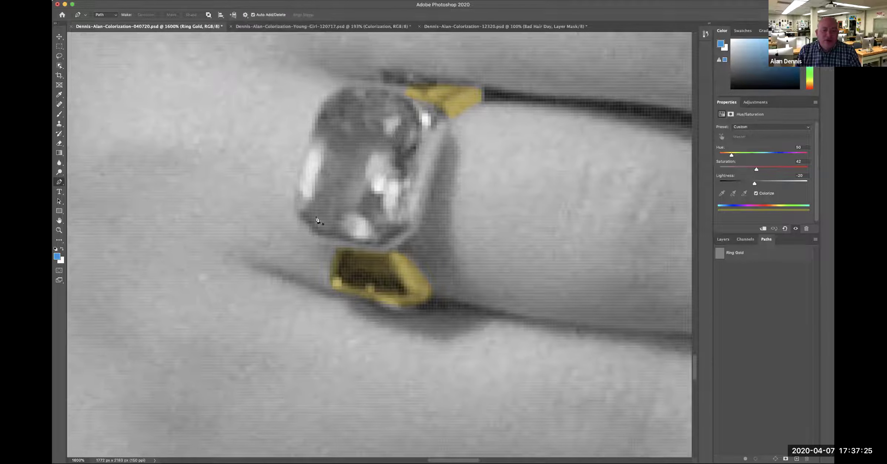
- Trace a closed curved path around the ring's gem
{"action": "left_click", "coordinate": [295, 215]}
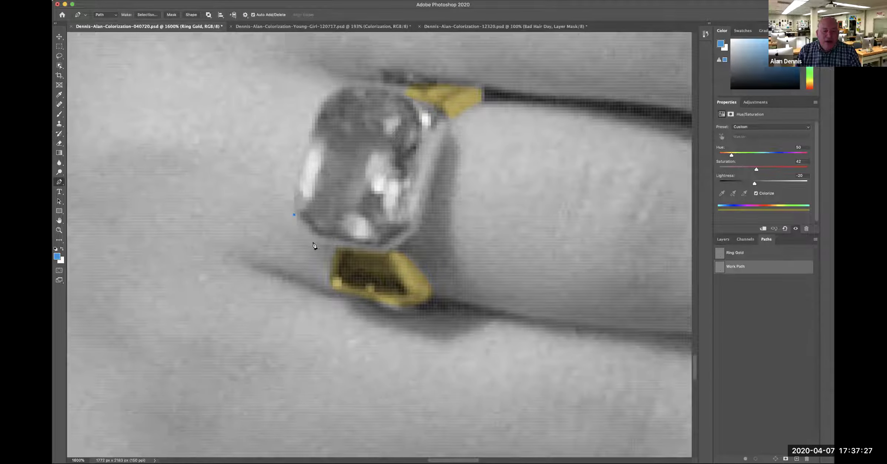
{"action": "left_click_drag", "start_coordinate": [319, 244], "coordinate": [320, 244]}
{"action": "left_click_drag", "start_coordinate": [422, 229], "coordinate": [449, 132]}
{"action": "left_click", "coordinate": [437, 108]}
{"action": "left_click", "coordinate": [407, 96]}
{"action": "left_click_drag", "start_coordinate": [345, 86], "coordinate": [339, 87]}
{"action": "left_click", "coordinate": [321, 100]}
{"action": "left_click_drag", "start_coordinate": [294, 215], "coordinate": [297, 235]}
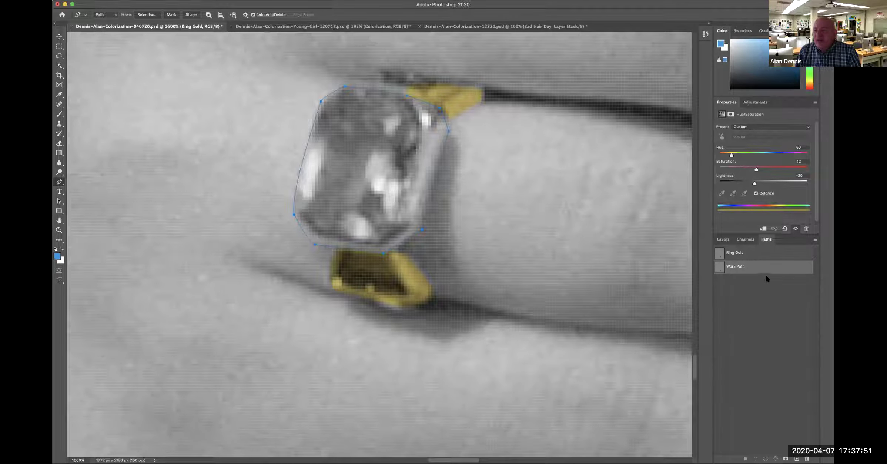
- Save the work path as 'Ring Gem'
{"action": "double_click", "coordinate": [736, 267]}
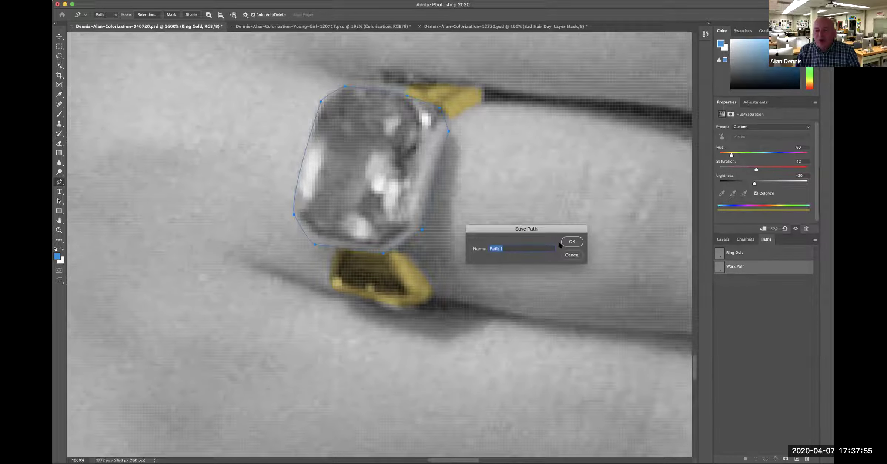
{"action": "type", "text": "Ring Gem"}
{"action": "key", "text": "Return"}
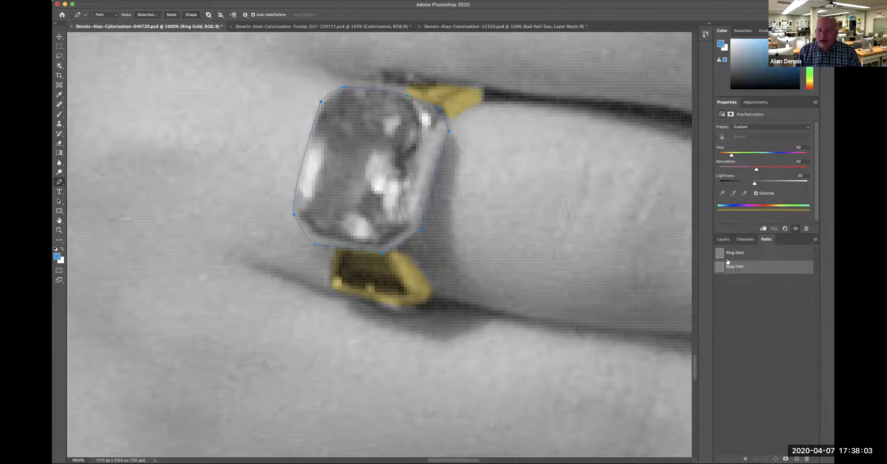
- Load the Ring Gem path as a selection around the gem and redock the Paths panel
{"action": "left_click_drag", "start_coordinate": [767, 239], "coordinate": [528, 65]}
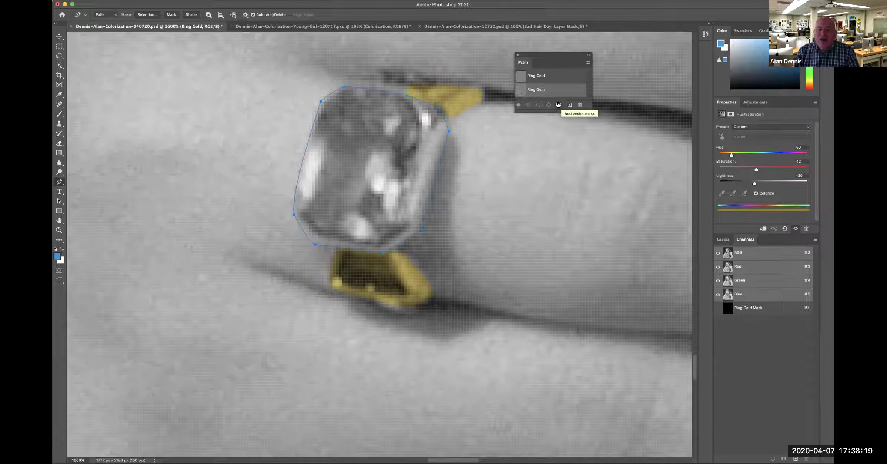
{"action": "left_click", "coordinate": [536, 106]}
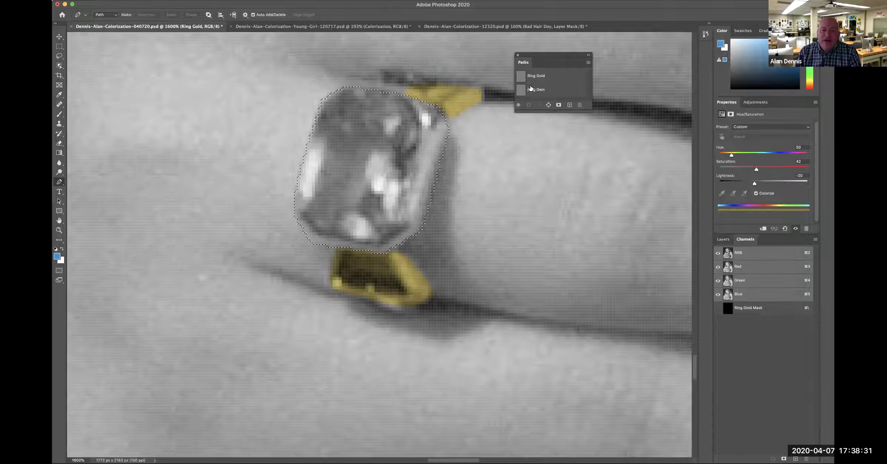
{"action": "left_click_drag", "start_coordinate": [520, 63], "coordinate": [772, 243]}
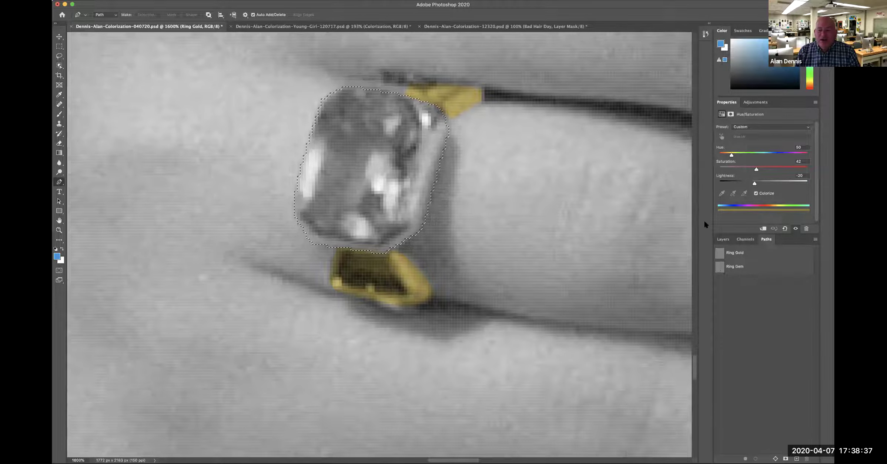
{"action": "left_click", "coordinate": [727, 239]}
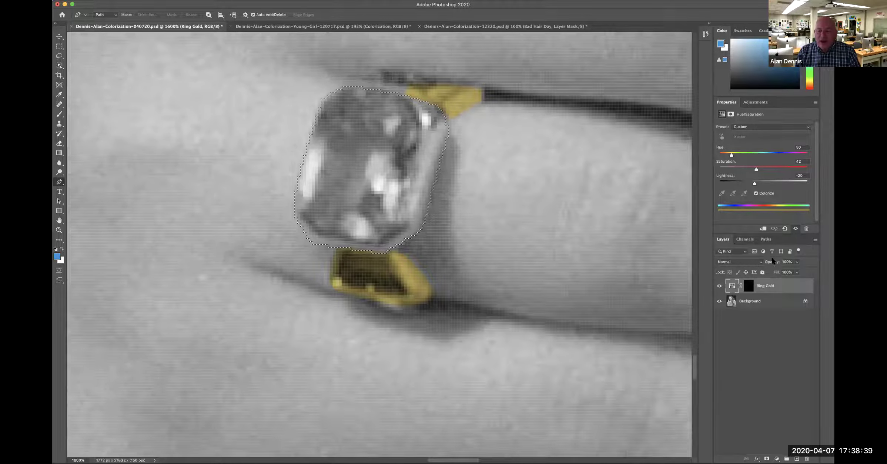
{"action": "left_click", "coordinate": [757, 101]}
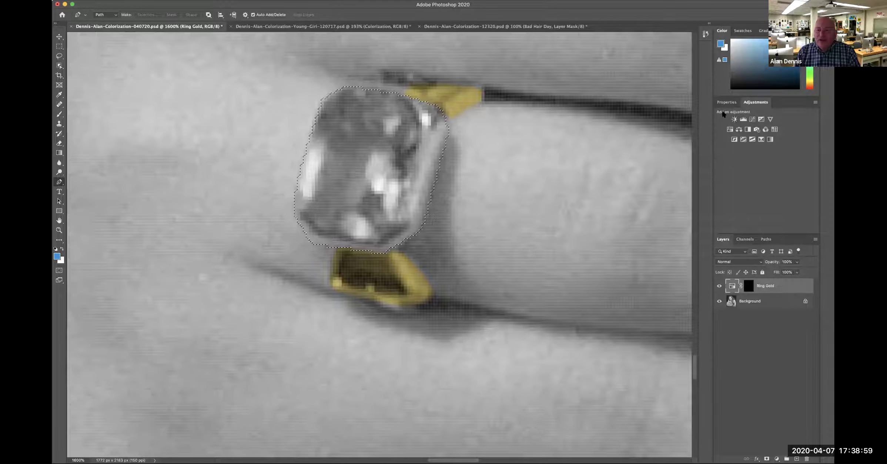
- Tint the gem green with a colorized Hue/Saturation layer (Hue 127, Lightness -27), then start renaming it
{"action": "left_click", "coordinate": [731, 129]}
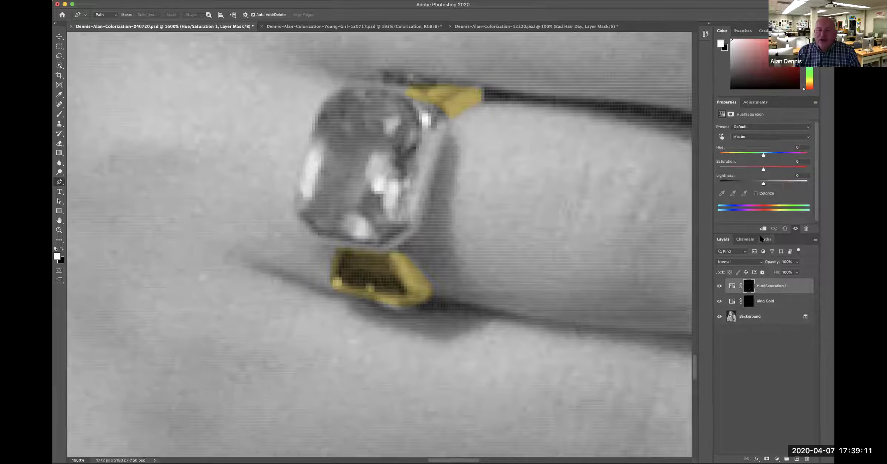
{"action": "left_click", "coordinate": [756, 193]}
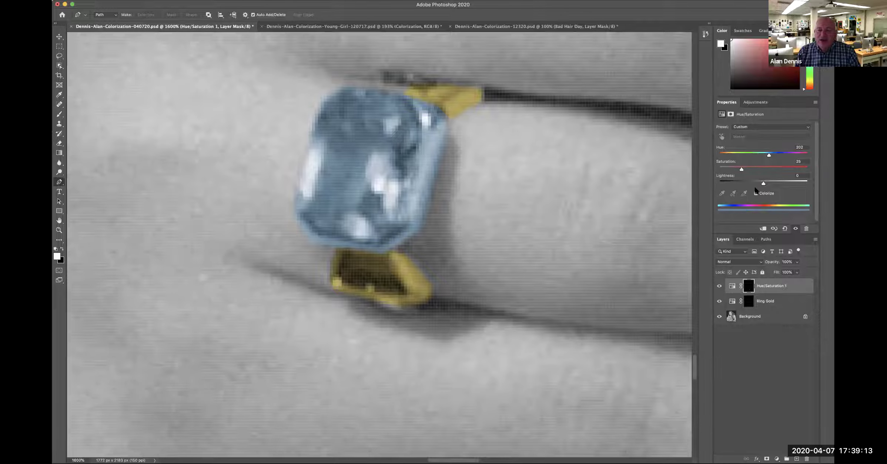
{"action": "left_click_drag", "start_coordinate": [768, 155], "coordinate": [750, 155]}
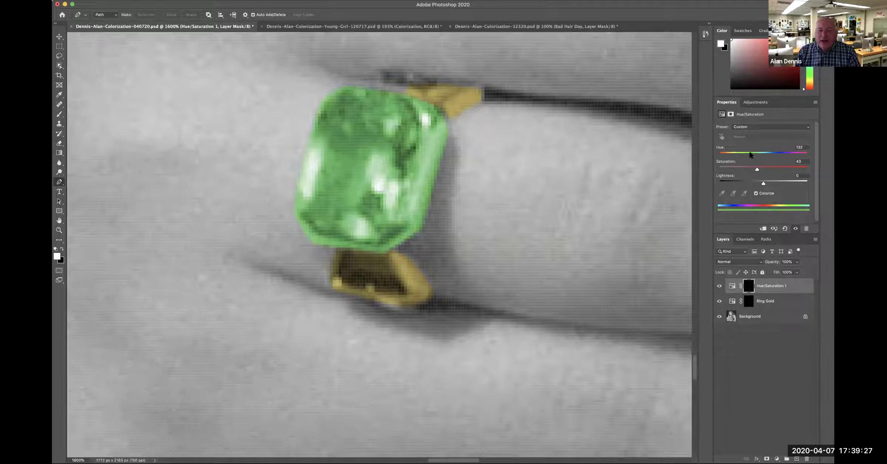
{"action": "left_click_drag", "start_coordinate": [751, 155], "coordinate": [719, 154]}
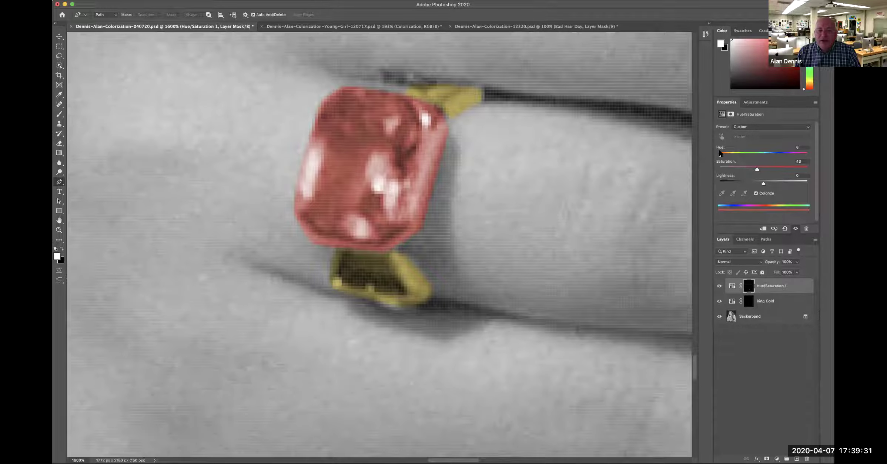
{"action": "left_click_drag", "start_coordinate": [718, 153], "coordinate": [747, 154]}
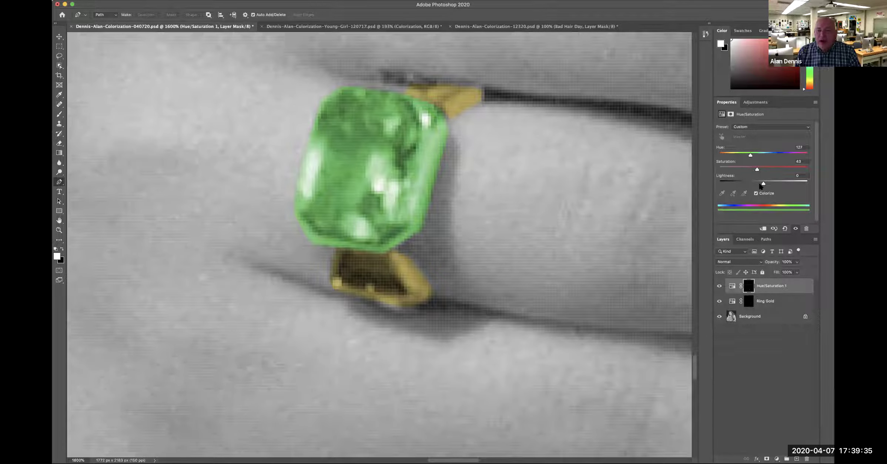
{"action": "left_click_drag", "start_coordinate": [763, 183], "coordinate": [749, 183]}
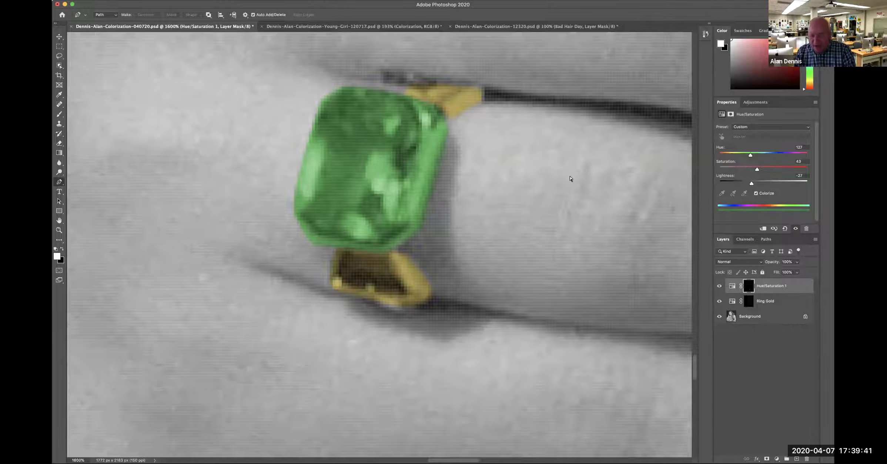
{"action": "left_click", "coordinate": [774, 284]}
{"action": "double_click", "coordinate": [772, 285]}
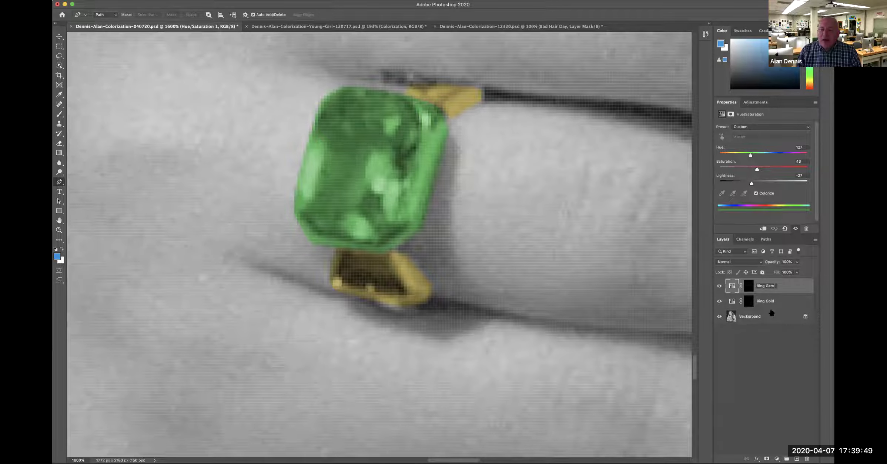
- Commit the layer name 'Ring Gem' and zoom in on the hand wearing the ring
{"action": "key", "text": "Return"}
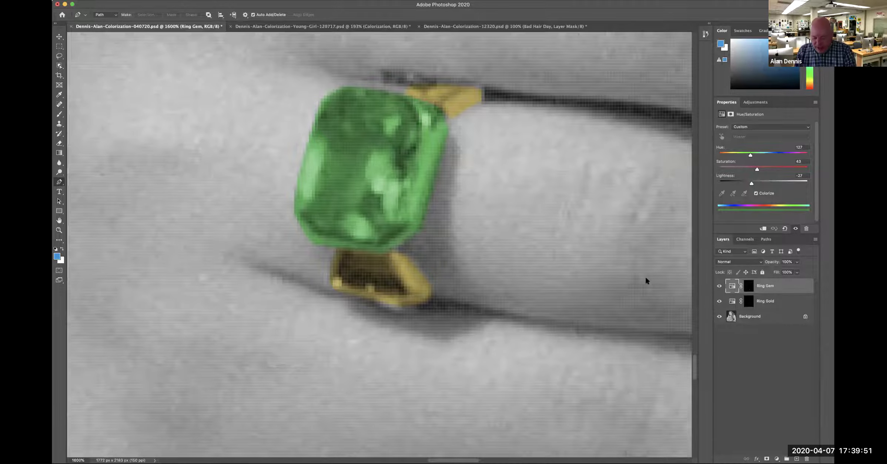
{"action": "key", "text": "super+0"}
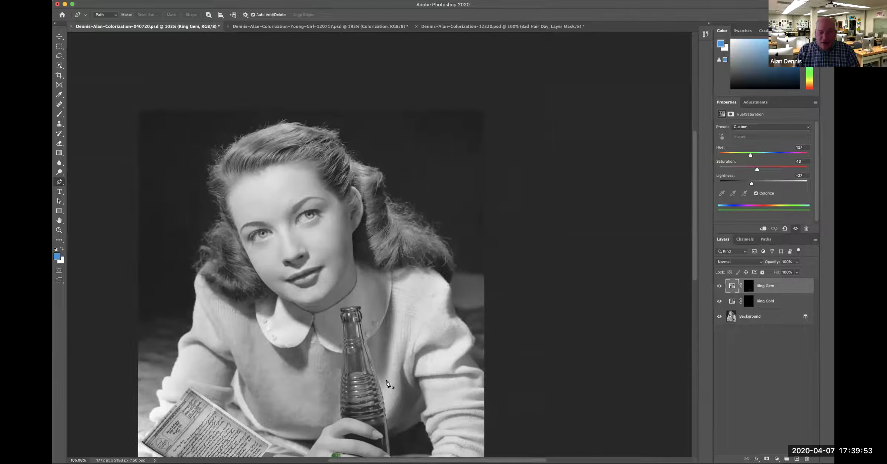
{"action": "scroll", "coordinate": [389, 383], "scroll_direction": "down", "scroll_amount": 4}
{"action": "scroll", "coordinate": [389, 383], "scroll_direction": "left", "scroll_amount": 4}
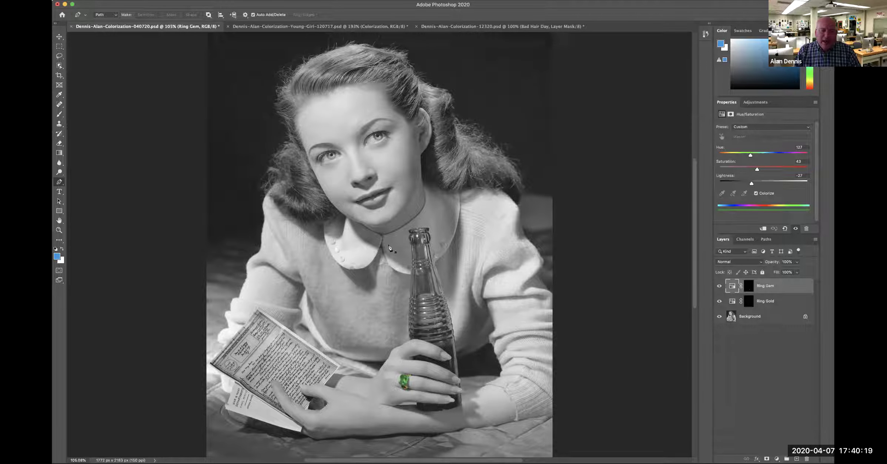
{"action": "left_click", "coordinate": [325, 406]}
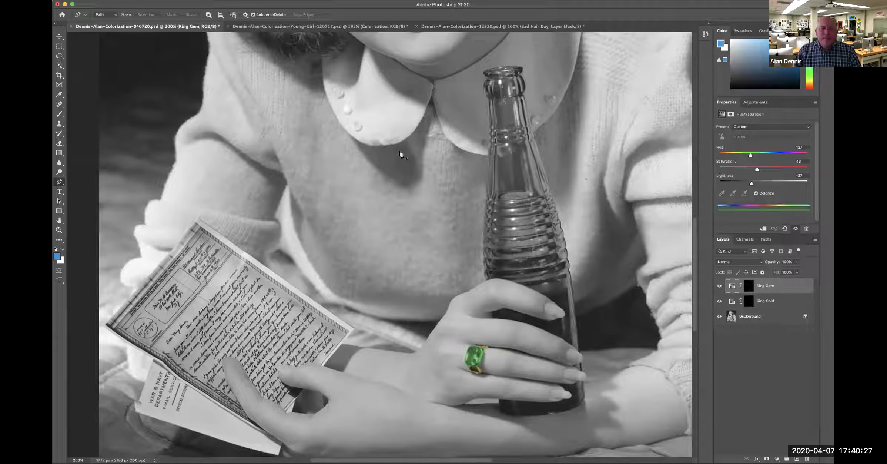
- Browse the other portraits and Hand on Bottle path, pick Path Selection, return to the ring photo
{"action": "left_click", "coordinate": [344, 29]}
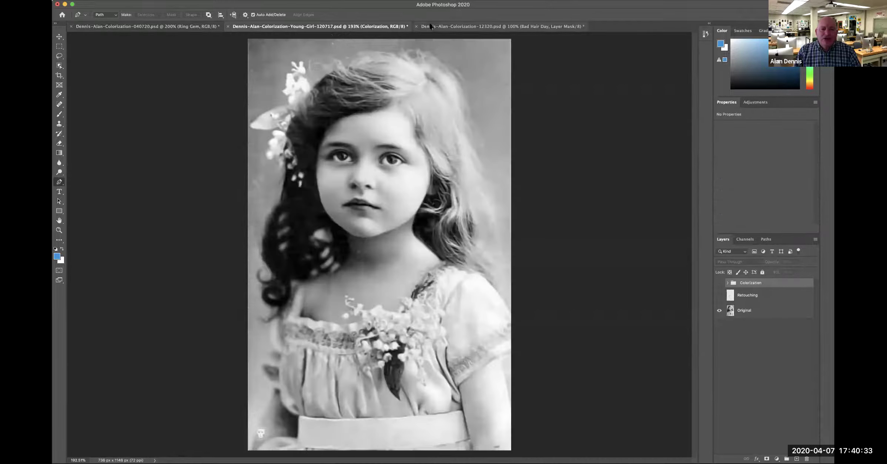
{"action": "left_click", "coordinate": [430, 27]}
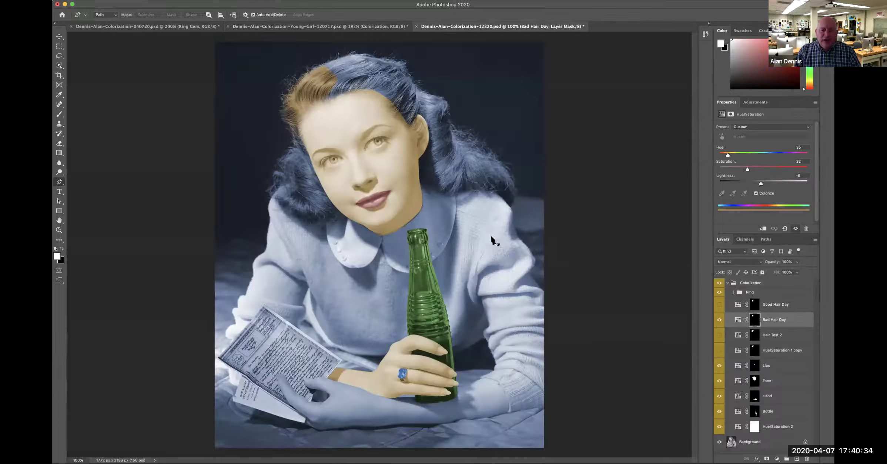
{"action": "left_click", "coordinate": [767, 238]}
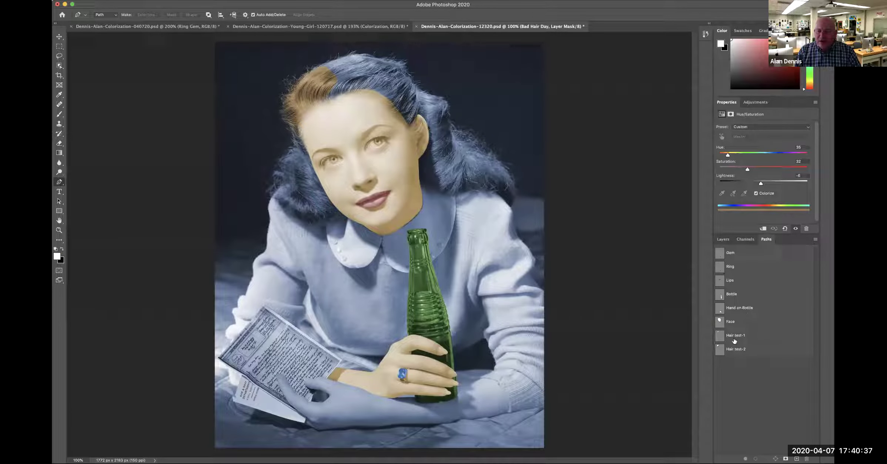
{"action": "left_click", "coordinate": [730, 310]}
{"action": "key", "text": "v"}
{"action": "left_click", "coordinate": [59, 201]}
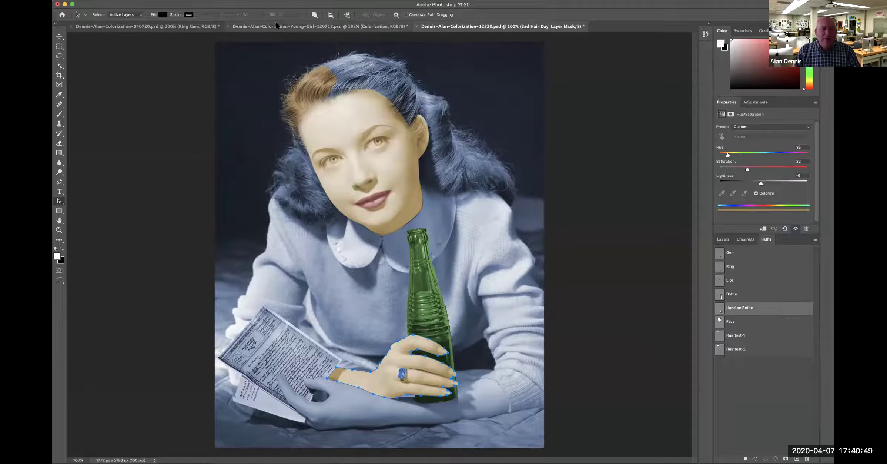
{"action": "left_click", "coordinate": [181, 27]}
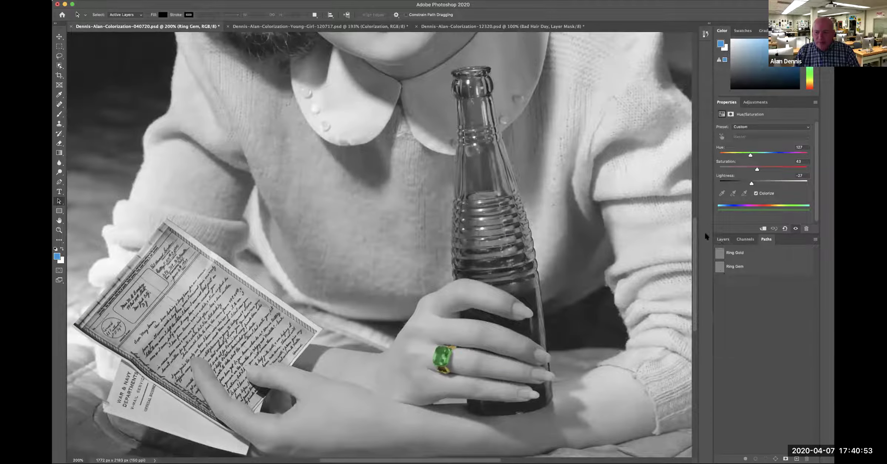
- Show the ring photo's Paths panel with the view panned up over the hand
{"action": "left_click", "coordinate": [723, 238]}
{"action": "left_click", "coordinate": [765, 238]}
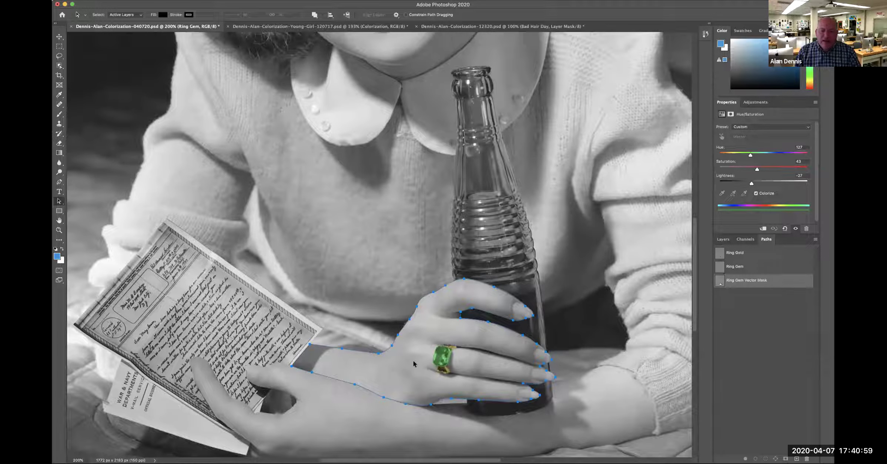
{"action": "left_click_drag", "start_coordinate": [431, 343], "coordinate": [427, 315]}
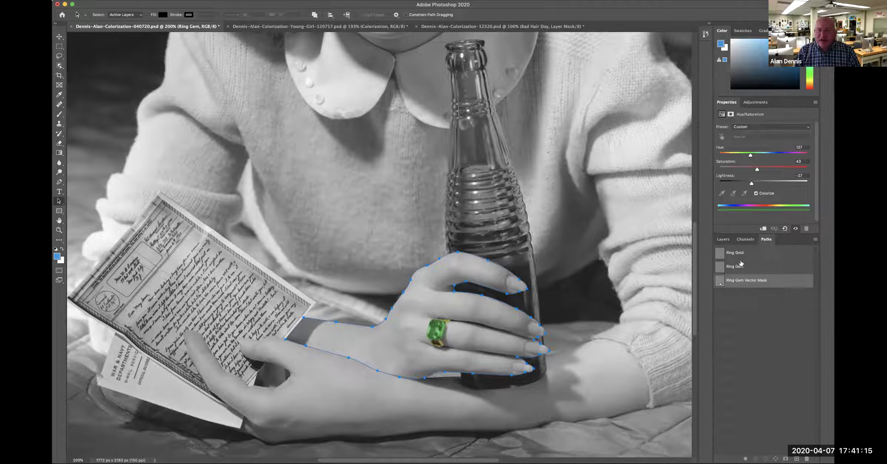
{"action": "left_click", "coordinate": [723, 239]}
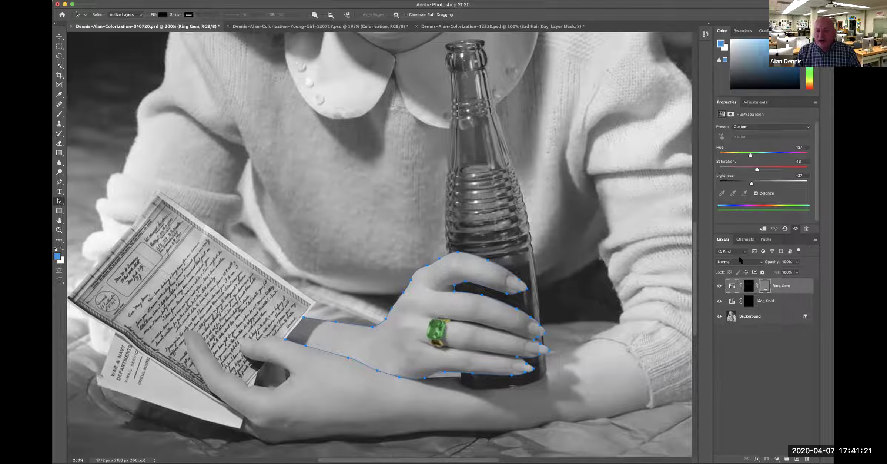
{"action": "left_click", "coordinate": [766, 238]}
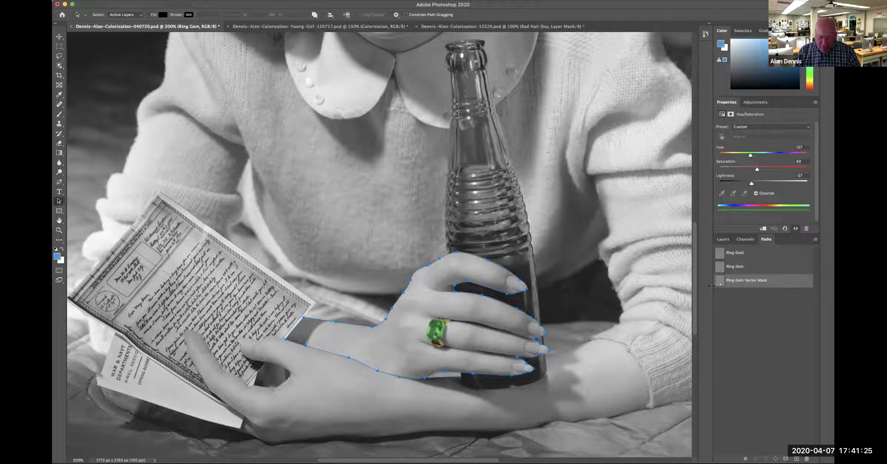
- Save the hand outline path as 'Hand' and select the Ring Gem Vector Mask path
{"action": "double_click", "coordinate": [740, 281]}
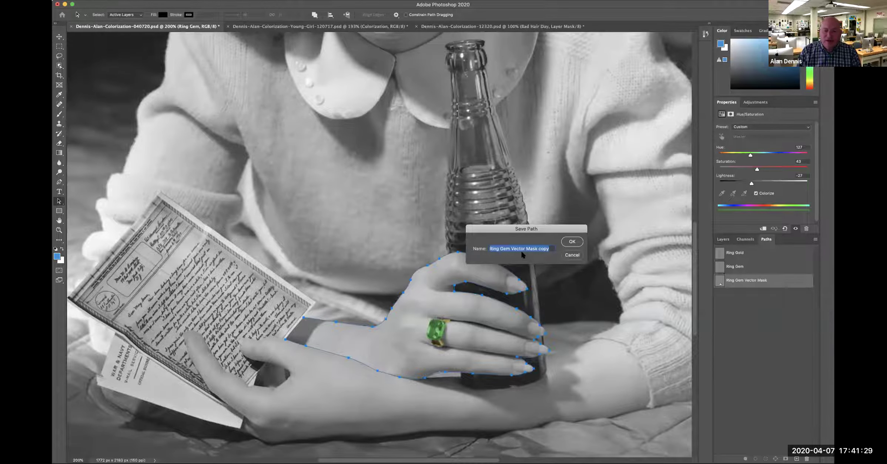
{"action": "type", "text": "Hand"}
{"action": "key", "text": "Return"}
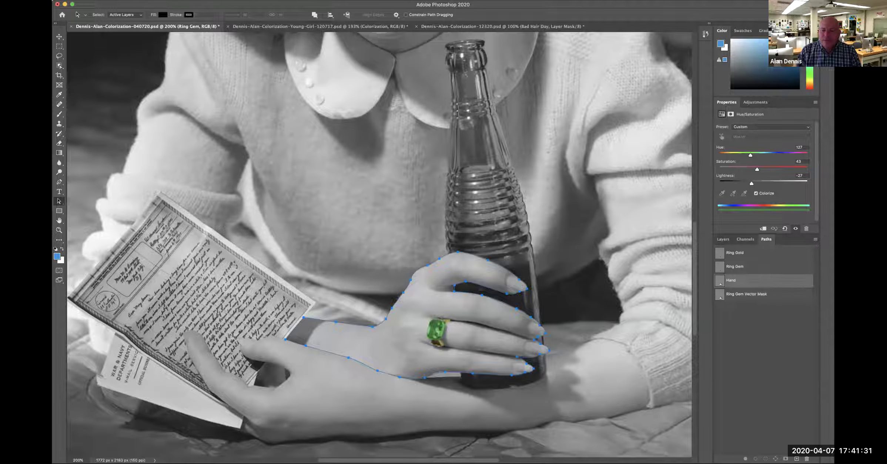
{"action": "left_click", "coordinate": [746, 294]}
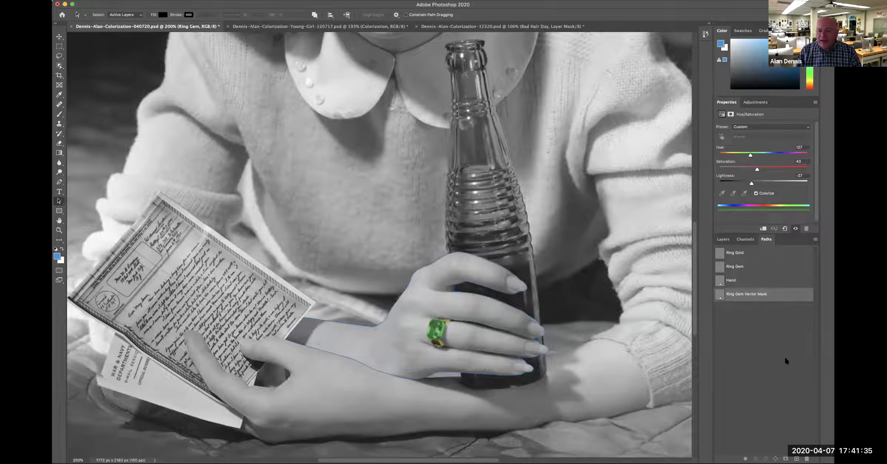
- Delete the Ring Gem Vector Mask path and load the Hand path as a selection
{"action": "left_click", "coordinate": [807, 458]}
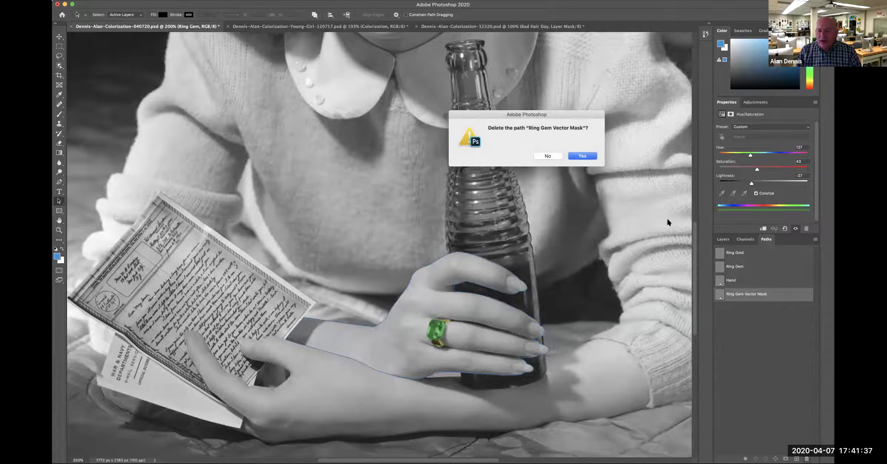
{"action": "left_click", "coordinate": [586, 157]}
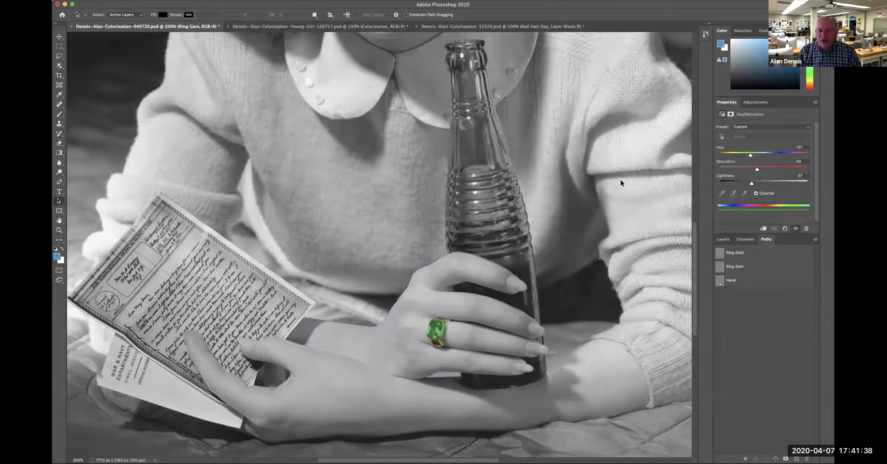
{"action": "left_click", "coordinate": [722, 282]}
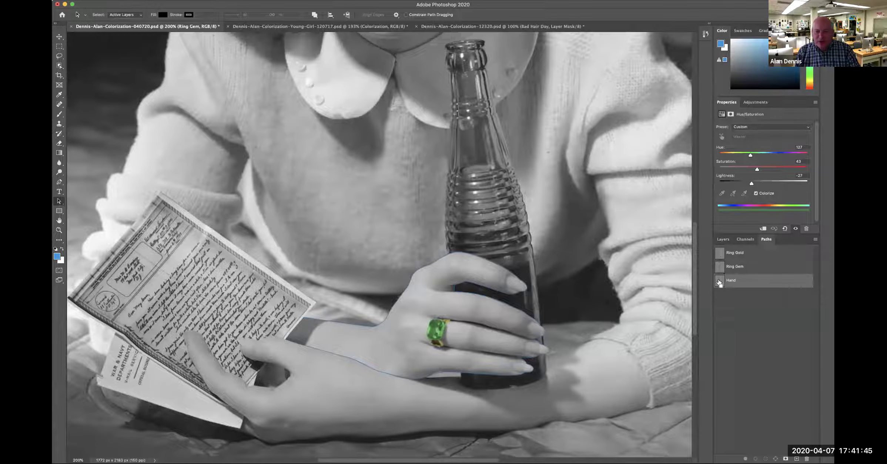
{"action": "left_click", "coordinate": [719, 281], "text": "super"}
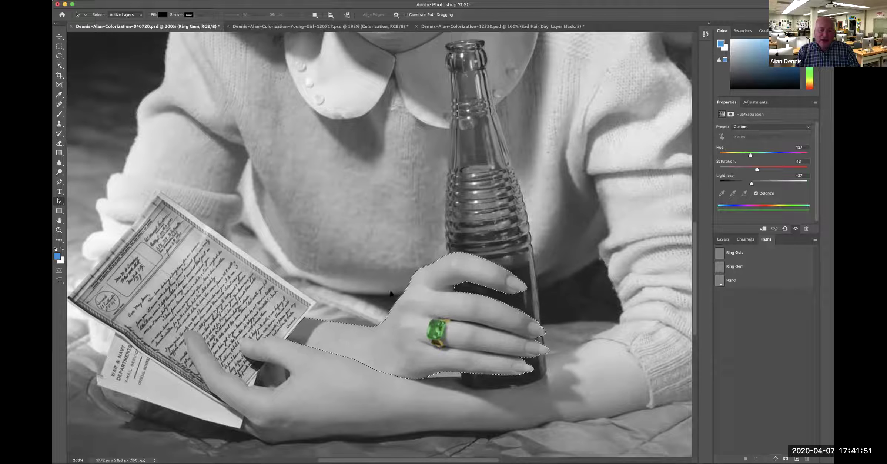
{"action": "left_click", "coordinate": [722, 239]}
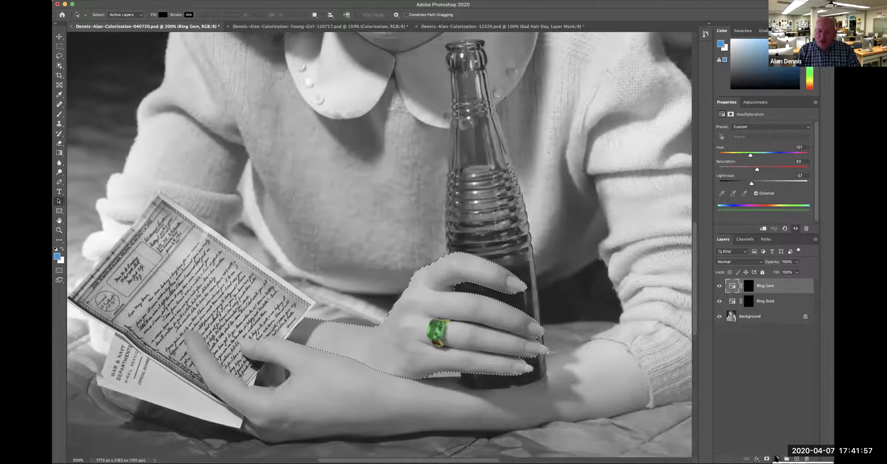
- Add a colorized Hue/Saturation layer tinting the hand green at Hue 118, Saturation 25
{"action": "left_click", "coordinate": [776, 458]}
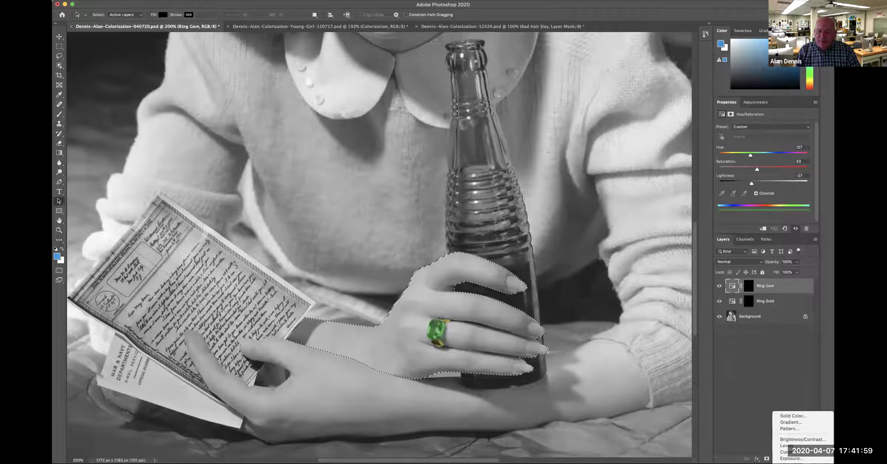
{"action": "key", "text": "Escape"}
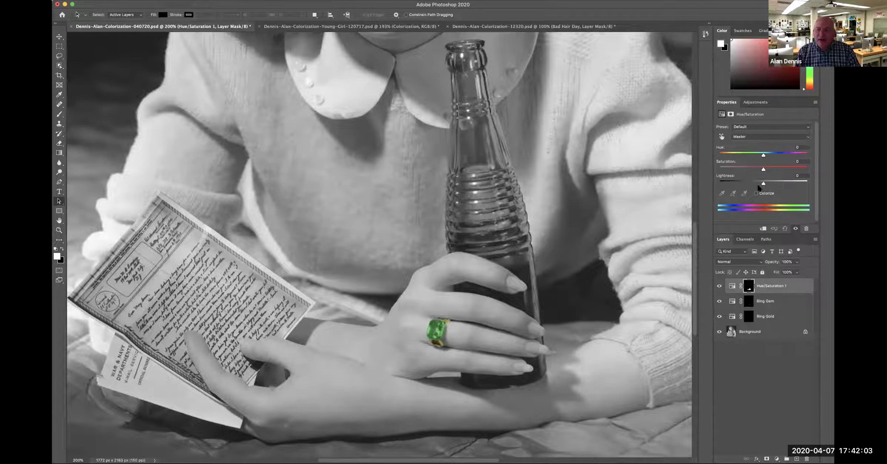
{"action": "left_click", "coordinate": [756, 193]}
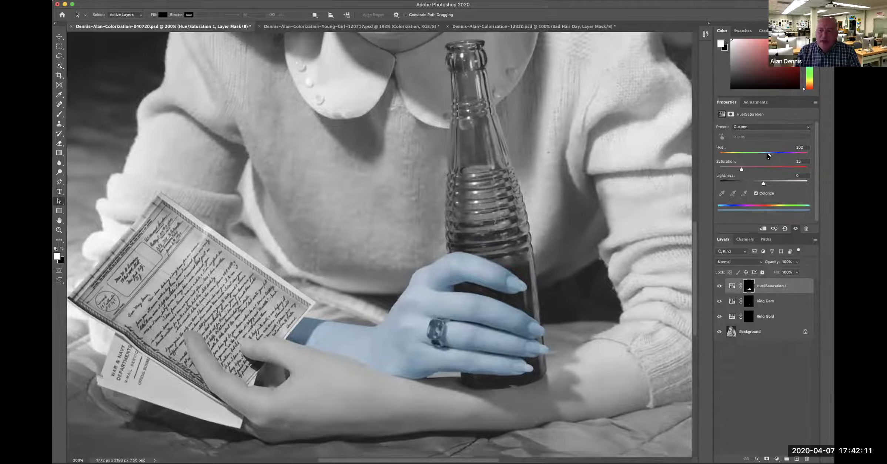
{"action": "left_click_drag", "start_coordinate": [768, 156], "coordinate": [746, 153]}
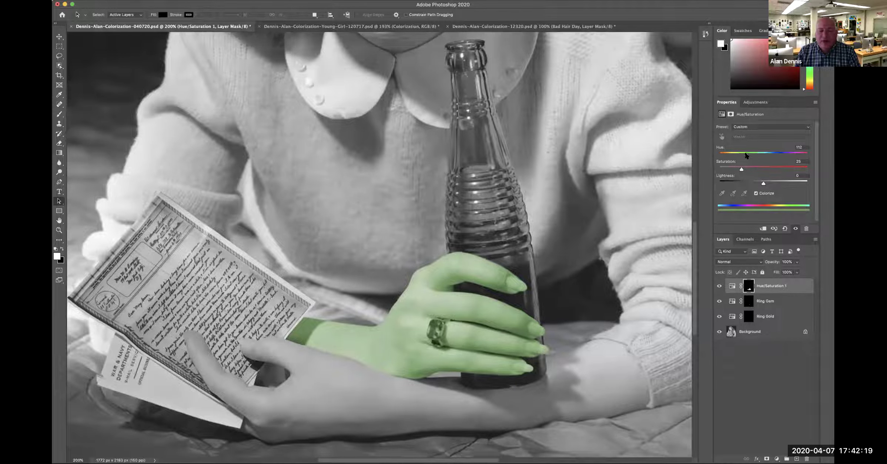
{"action": "left_click_drag", "start_coordinate": [746, 155], "coordinate": [747, 155]}
{"action": "left_click_drag", "start_coordinate": [747, 156], "coordinate": [745, 153]}
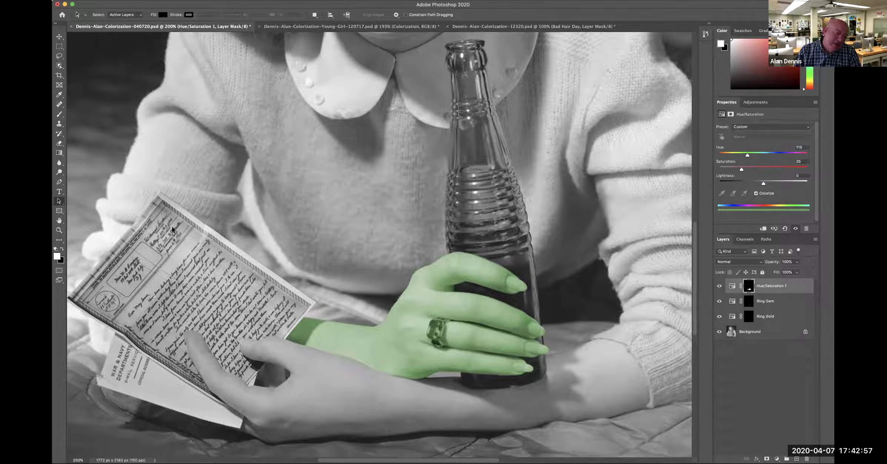
{"action": "left_click", "coordinate": [150, 243], "text": "super"}
{"action": "left_click", "coordinate": [150, 242], "text": "super"}
{"action": "left_click", "coordinate": [151, 251], "text": "super"}
{"action": "left_click_drag", "start_coordinate": [164, 272], "coordinate": [285, 249]}
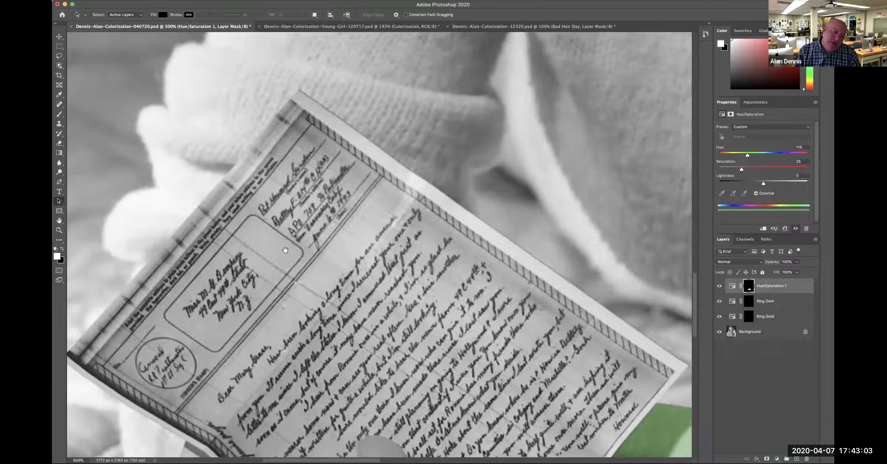
{"action": "scroll", "coordinate": [285, 250], "scroll_direction": "down", "scroll_amount": 5}
{"action": "scroll", "coordinate": [285, 250], "scroll_direction": "right", "scroll_amount": 4}
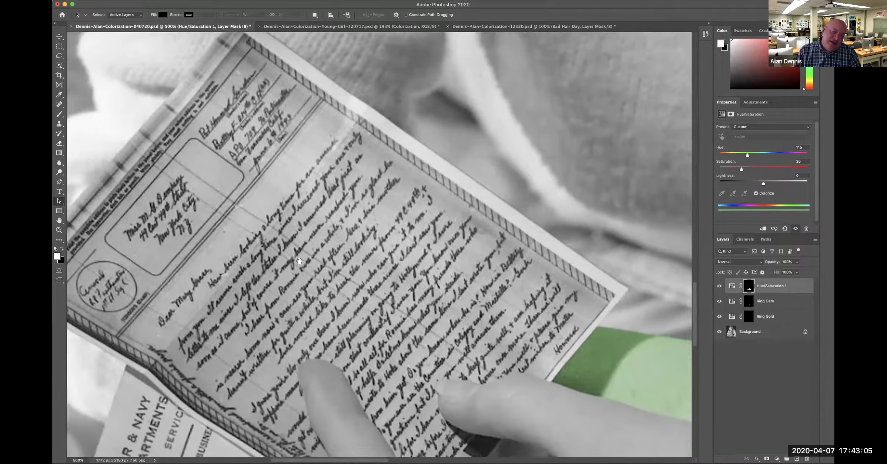
{"action": "scroll", "coordinate": [299, 261], "scroll_direction": "left", "scroll_amount": 5}
{"action": "scroll", "coordinate": [333, 274], "scroll_direction": "down", "scroll_amount": 3}
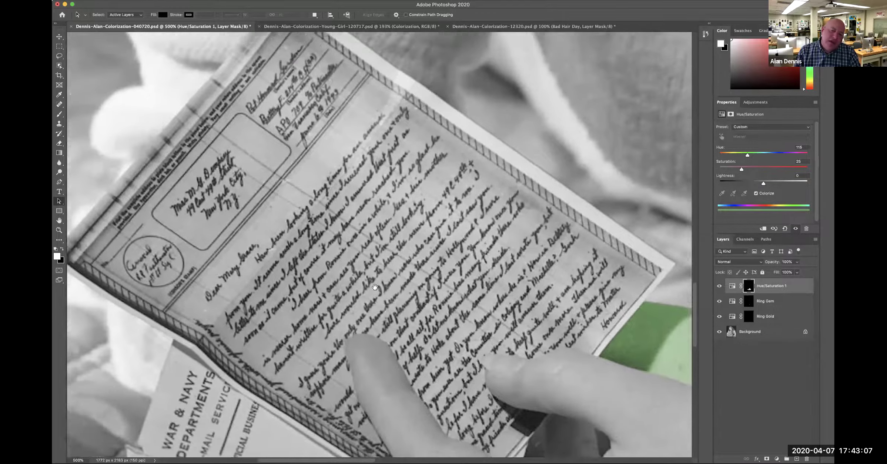
{"action": "scroll", "coordinate": [375, 286], "scroll_direction": "up", "scroll_amount": 3}
{"action": "scroll", "coordinate": [375, 286], "scroll_direction": "left", "scroll_amount": 3}
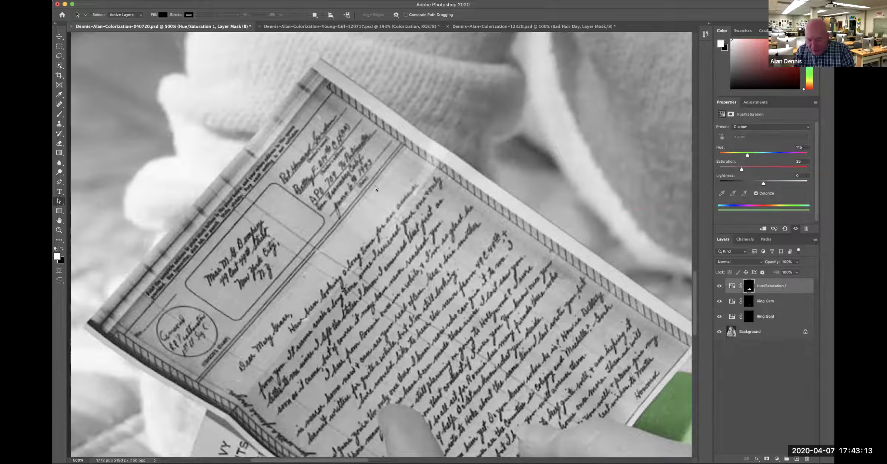
{"action": "key", "text": "super+0"}
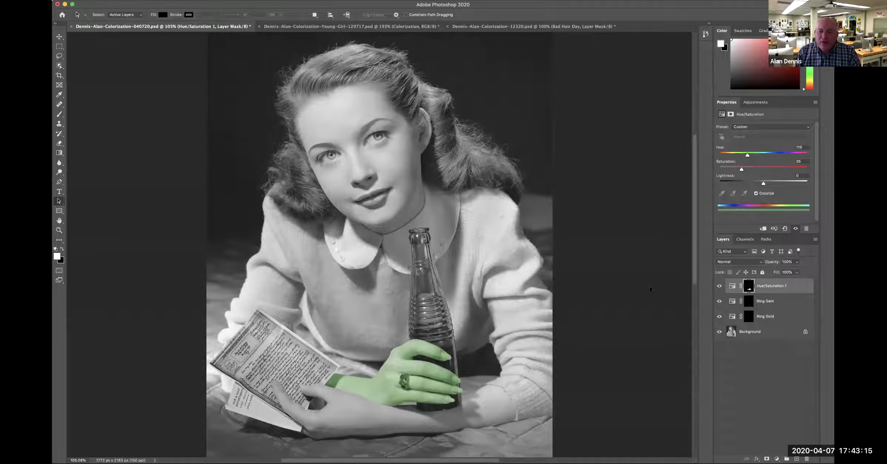
- Retint the hand a warm skin tone (Hue 36, Saturation 29, Lightness +3) and zoom into the ring
{"action": "left_click", "coordinate": [720, 286]}
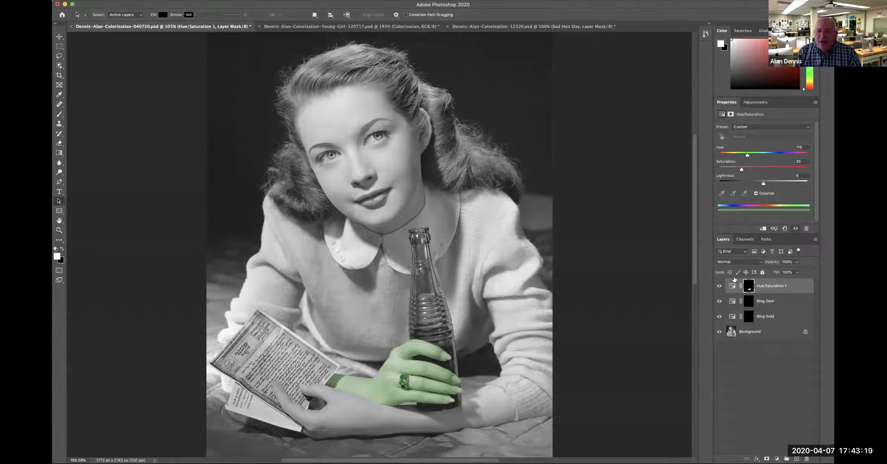
{"action": "left_click_drag", "start_coordinate": [748, 155], "coordinate": [729, 154]}
{"action": "left_click_drag", "start_coordinate": [743, 168], "coordinate": [748, 168]}
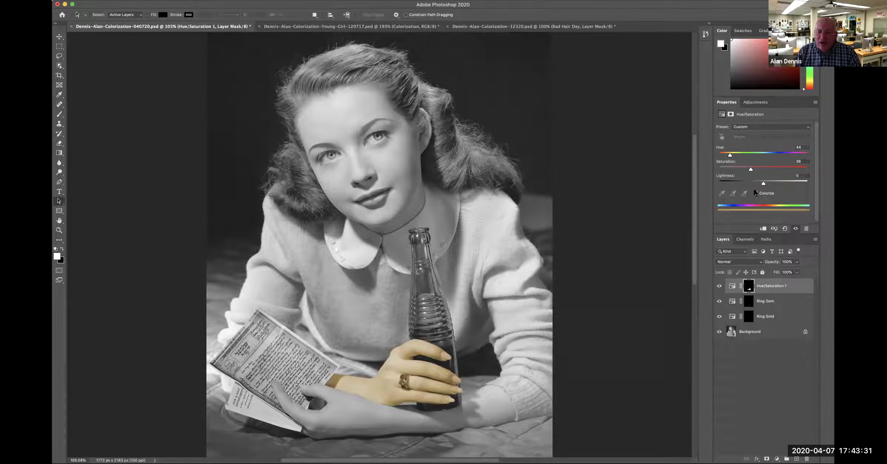
{"action": "left_click_drag", "start_coordinate": [763, 183], "coordinate": [764, 184]}
{"action": "left_click_drag", "start_coordinate": [728, 155], "coordinate": [746, 167]}
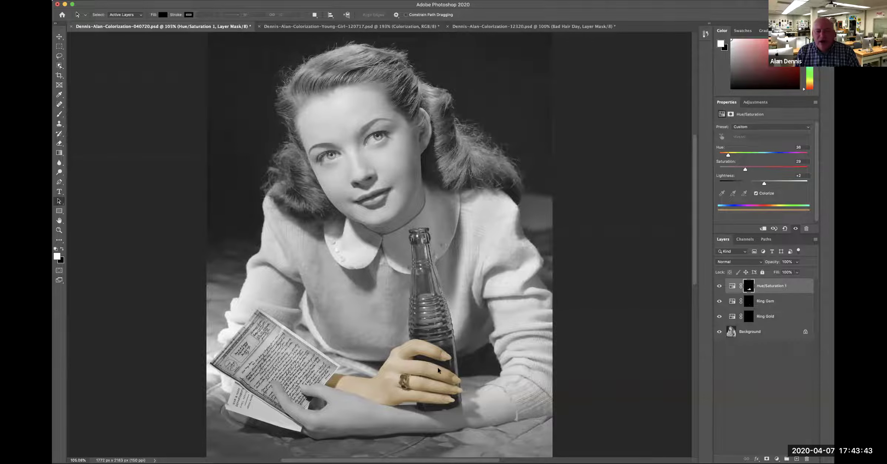
{"action": "left_click", "coordinate": [403, 389]}
{"action": "left_click", "coordinate": [404, 389]}
{"action": "scroll", "coordinate": [435, 294], "scroll_direction": "down", "scroll_amount": 3}
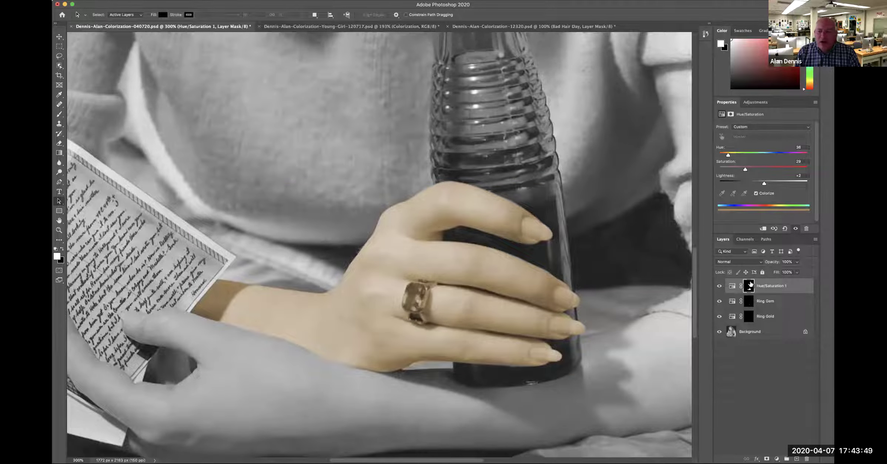
- Rename the skin-tone layer 'Hand', move it below Ring Gem and Ring Gold, and fit the view
{"action": "double_click", "coordinate": [772, 285]}
{"action": "type", "text": "Hand"}
{"action": "key", "text": "Return"}
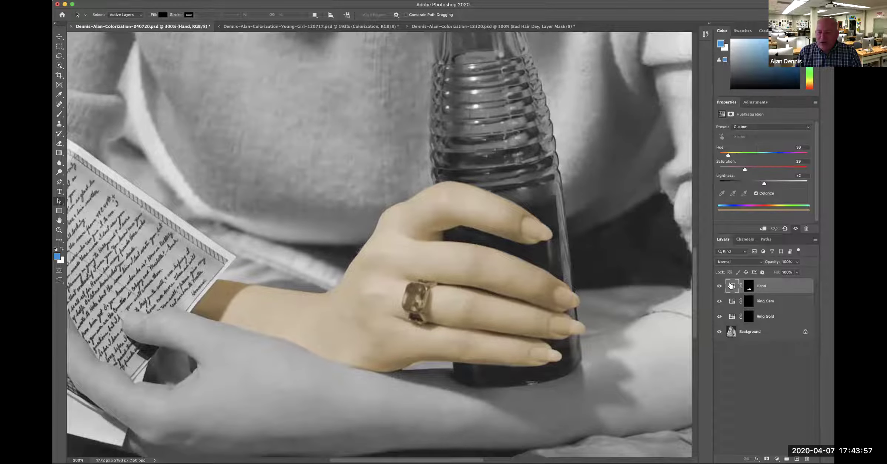
{"action": "left_click_drag", "start_coordinate": [732, 285], "coordinate": [731, 298]}
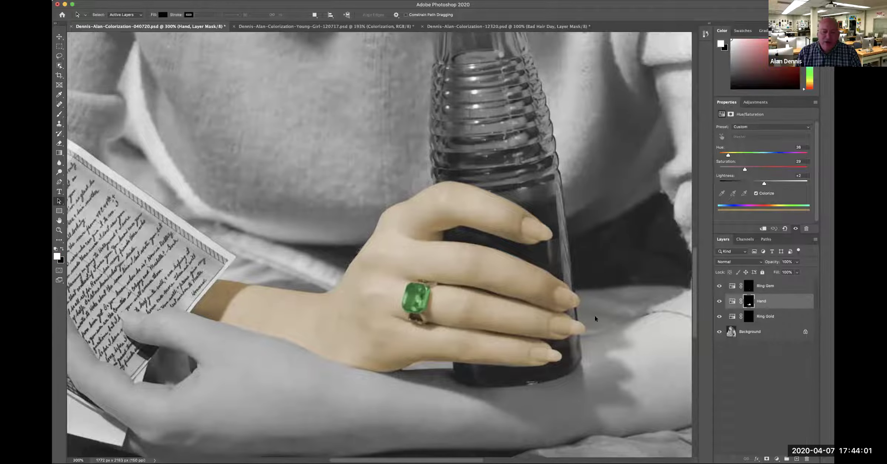
{"action": "left_click_drag", "start_coordinate": [731, 301], "coordinate": [735, 321]}
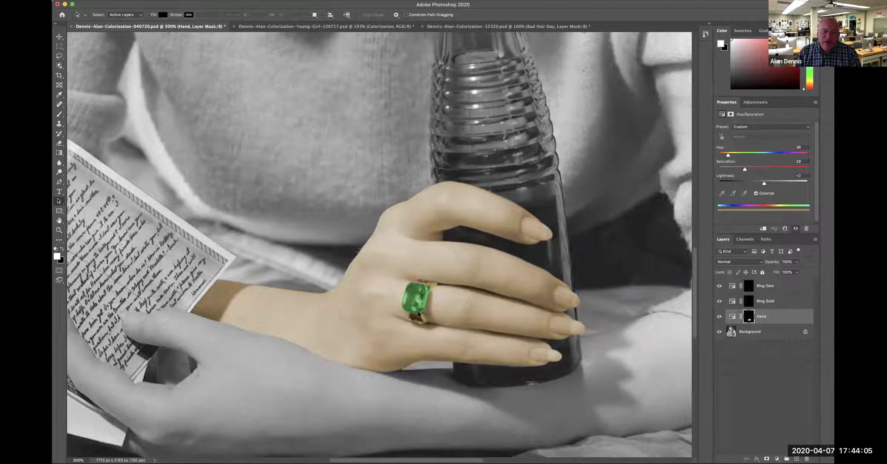
{"action": "double_click", "coordinate": [538, 292], "text": "alt+super"}
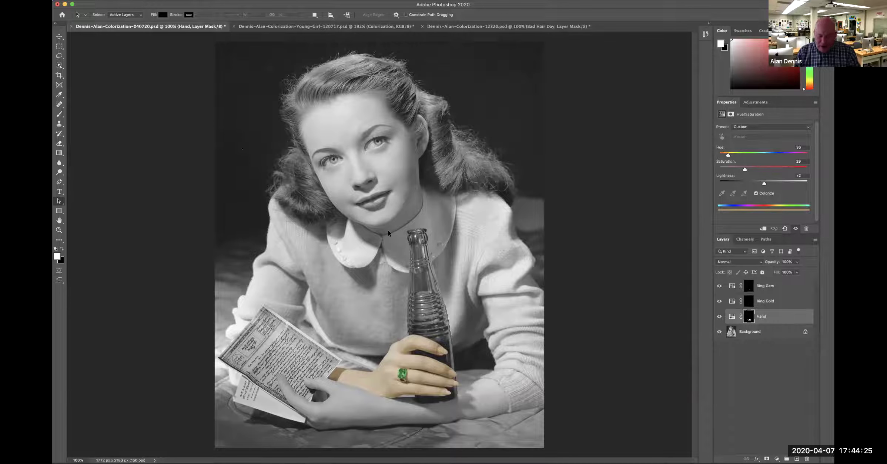
{"action": "key", "text": "p"}
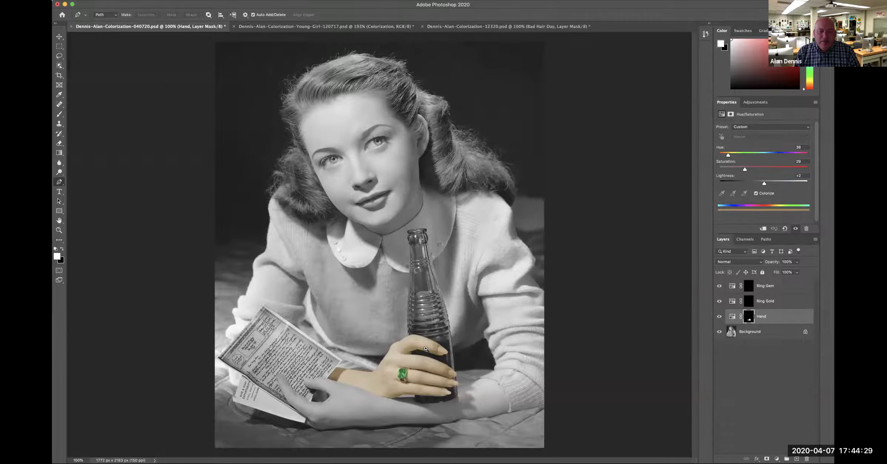
{"action": "scroll", "coordinate": [427, 353], "scroll_direction": "up", "scroll_amount": 3}
{"action": "left_click_drag", "start_coordinate": [424, 347], "coordinate": [429, 289]}
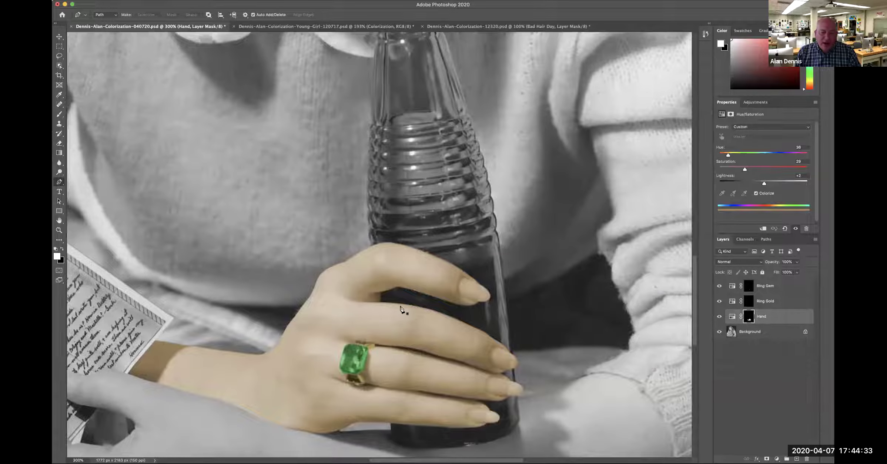
{"action": "left_click", "coordinate": [749, 315], "text": "alt"}
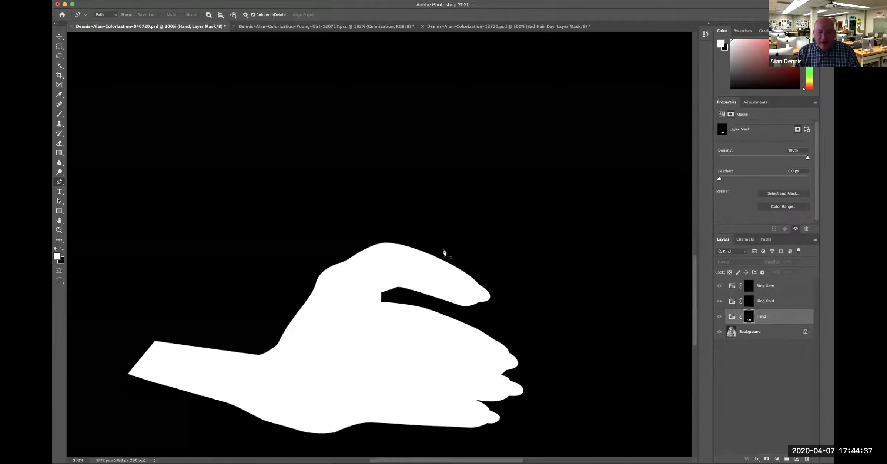
{"action": "left_click", "coordinate": [732, 316]}
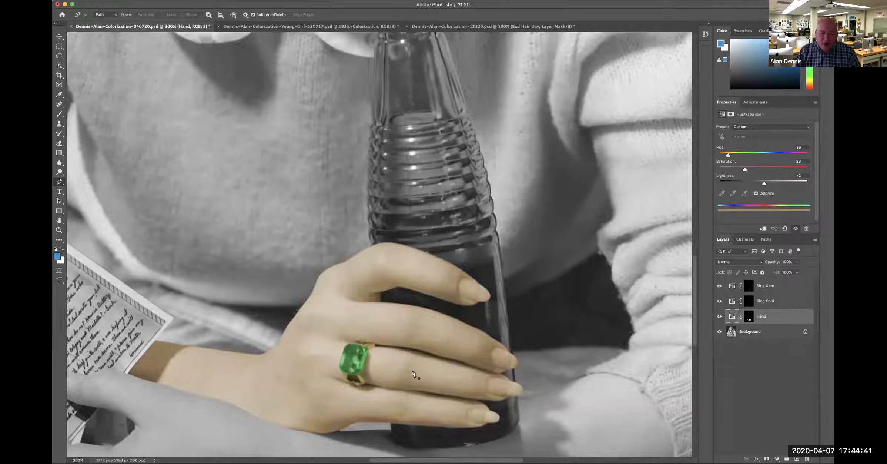
{"action": "scroll", "coordinate": [416, 337], "scroll_direction": "down", "scroll_amount": 5}
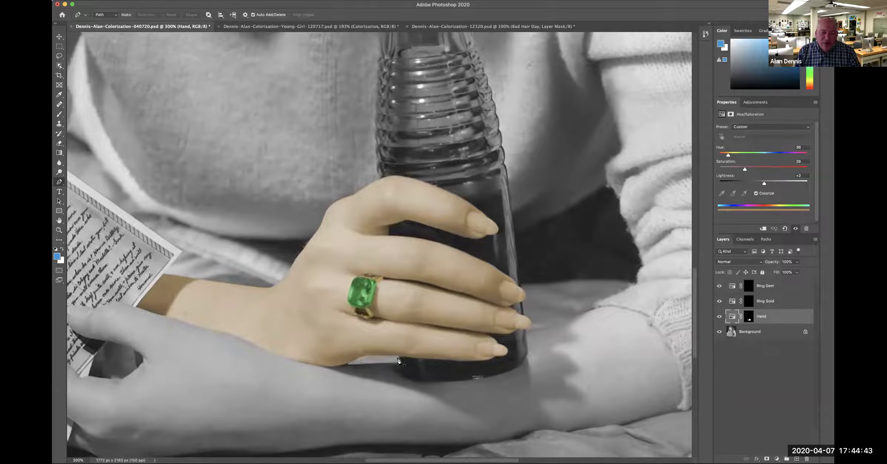
{"action": "scroll", "coordinate": [394, 361], "scroll_direction": "up", "scroll_amount": 1}
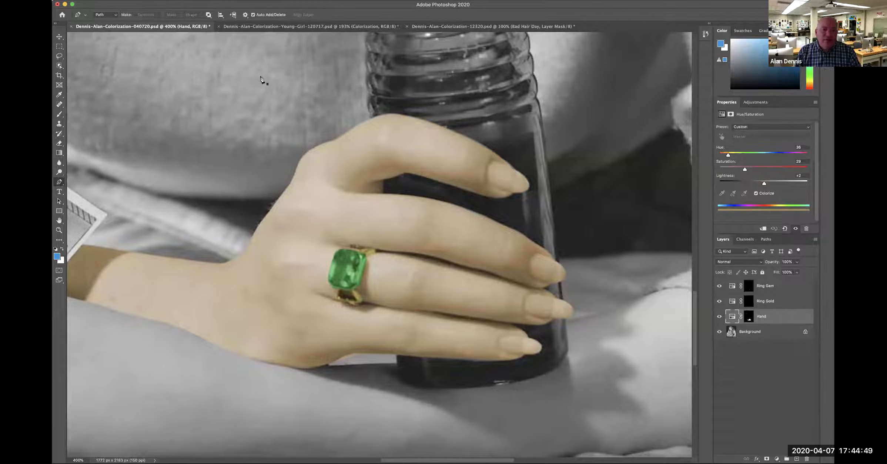
- Trace the path along the bottle's base and curve it up the right edge
{"action": "left_click", "coordinate": [396, 356]}
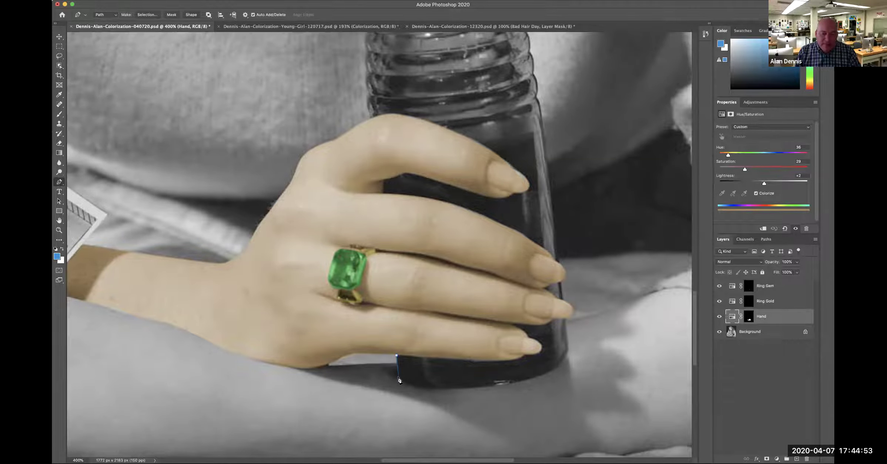
{"action": "left_click", "coordinate": [399, 378]}
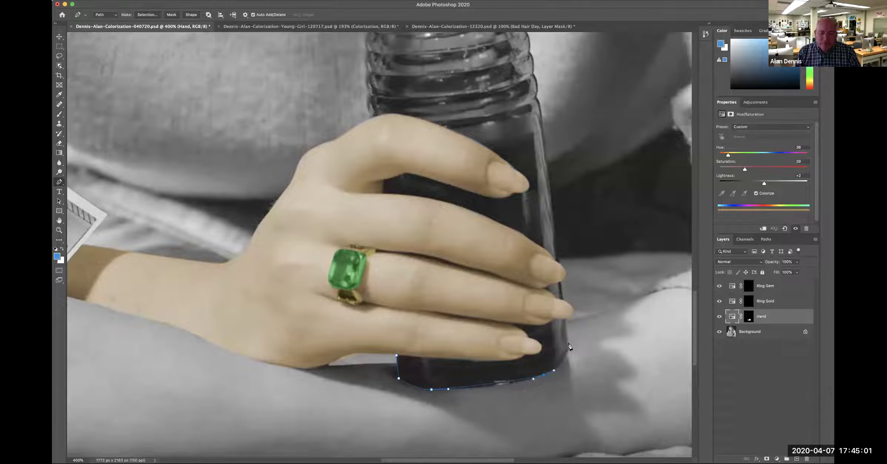
{"action": "left_click_drag", "start_coordinate": [568, 341], "coordinate": [567, 335]}
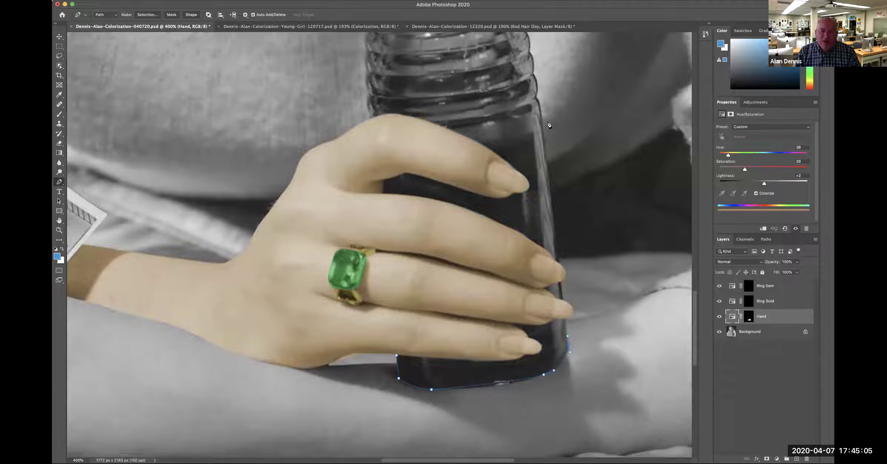
{"action": "left_click_drag", "start_coordinate": [541, 113], "coordinate": [535, 97]}
{"action": "scroll", "coordinate": [536, 96], "scroll_direction": "up", "scroll_amount": 2}
{"action": "scroll", "coordinate": [536, 94], "scroll_direction": "up", "scroll_amount": 2}
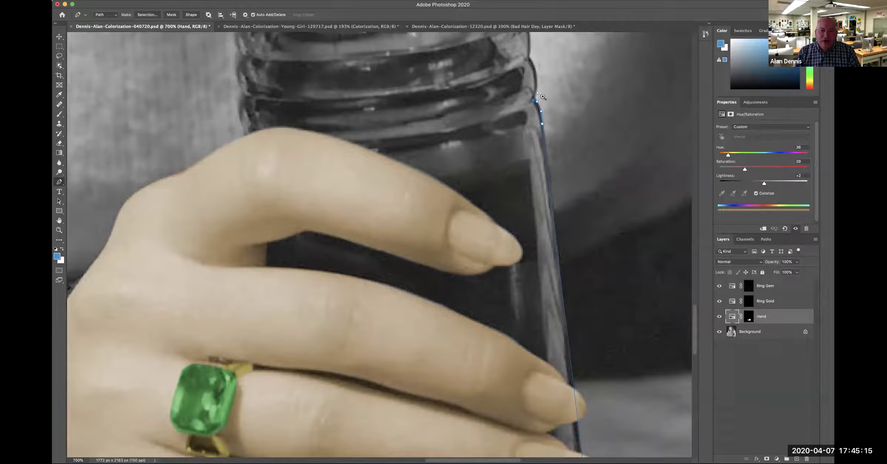
{"action": "scroll", "coordinate": [544, 148], "scroll_direction": "up", "scroll_amount": 3}
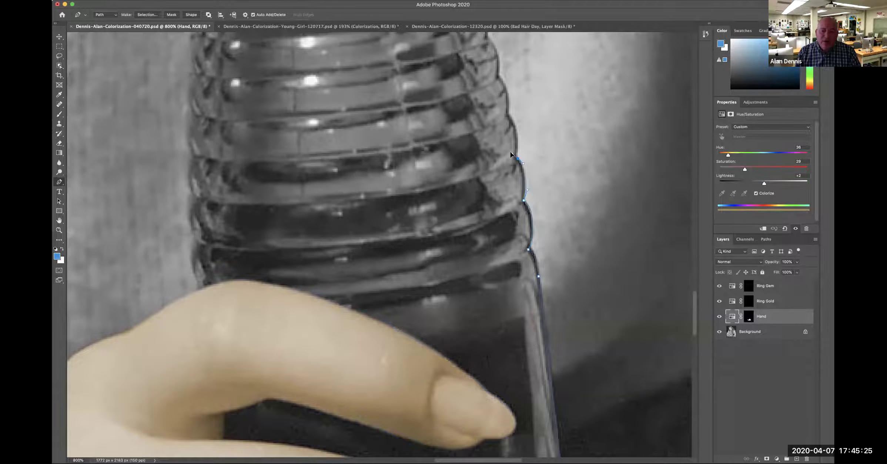
{"action": "mouse_move", "coordinate": [511, 154]}
{"action": "left_mouse_down"}
{"action": "mouse_move", "coordinate": [540, 157]}
{"action": "mouse_move", "coordinate": [525, 149]}
{"action": "left_mouse_up"}
- Continue the path with anchors along the bottle's ridged section, zooming in on the latest point
{"action": "key", "text": "super+minus"}
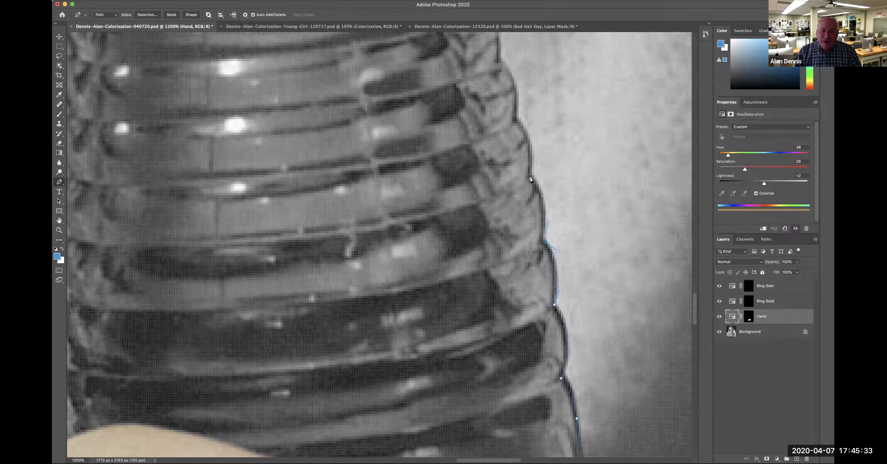
{"action": "left_click_drag", "start_coordinate": [529, 177], "coordinate": [513, 170]}
{"action": "left_click_drag", "start_coordinate": [534, 158], "coordinate": [535, 158]}
{"action": "left_click", "coordinate": [516, 119], "text": "alt"}
{"action": "scroll", "coordinate": [511, 260], "scroll_direction": "up", "scroll_amount": 5}
{"action": "left_click", "coordinate": [547, 240]}
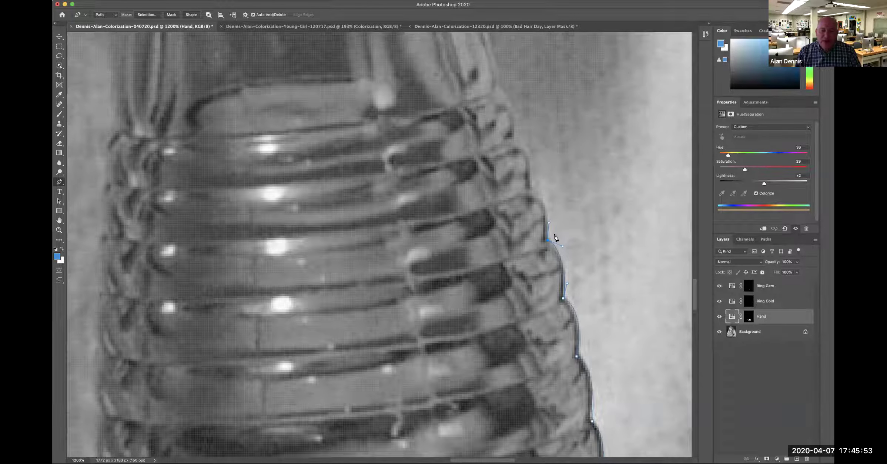
{"action": "left_click", "coordinate": [555, 235], "text": "super"}
{"action": "left_click", "coordinate": [554, 235], "text": "super"}
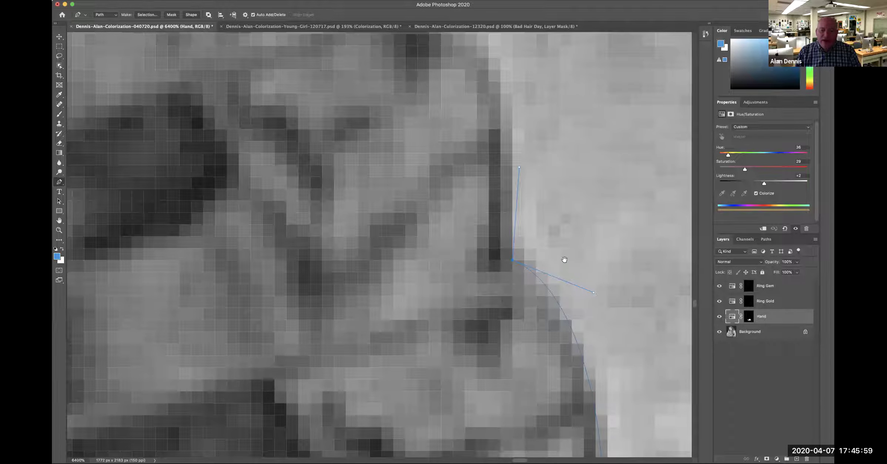
- Reshape the bottle path's direction handles so its curves hug the ridged right edge
{"action": "left_click_drag", "start_coordinate": [576, 289], "coordinate": [527, 152]}
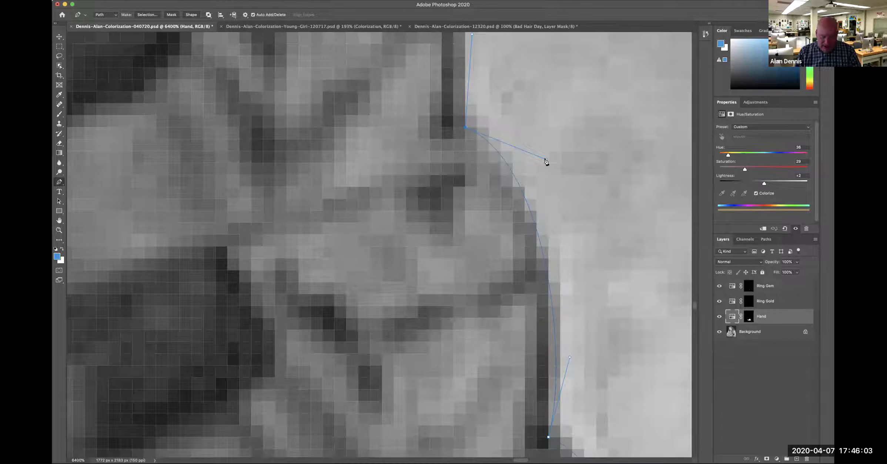
{"action": "scroll", "coordinate": [546, 161], "scroll_direction": "down", "scroll_amount": 3}
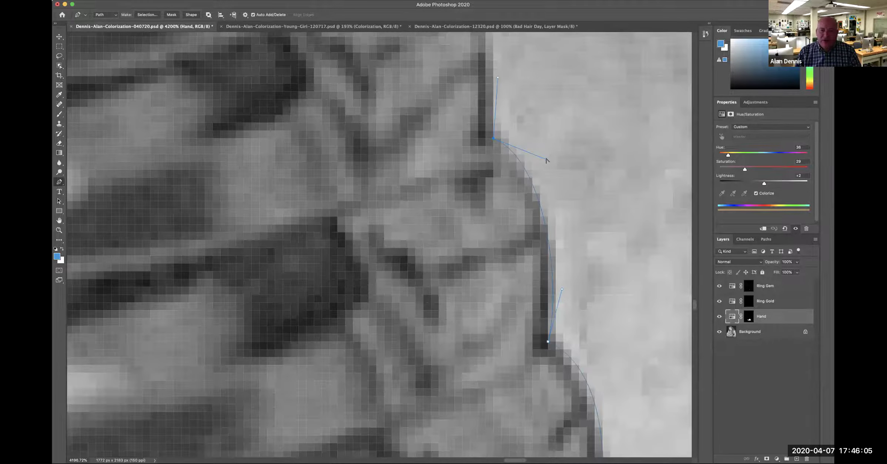
{"action": "left_click_drag", "start_coordinate": [546, 160], "coordinate": [556, 194]}
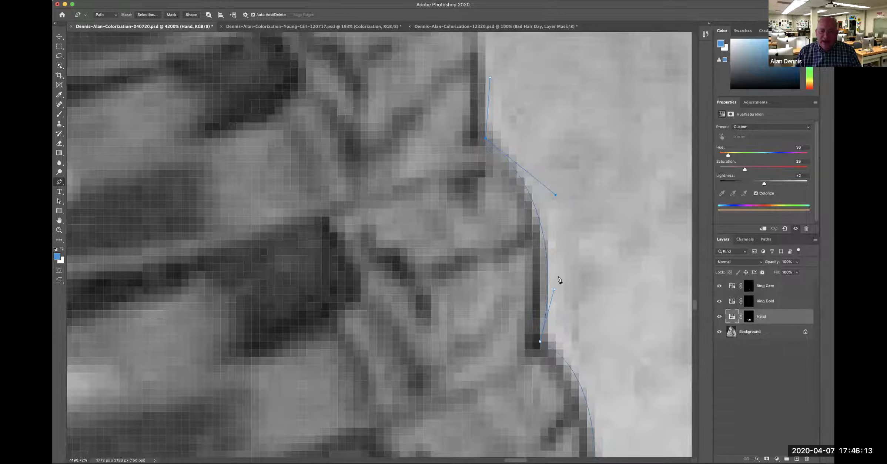
{"action": "left_click_drag", "start_coordinate": [553, 290], "coordinate": [552, 250]}
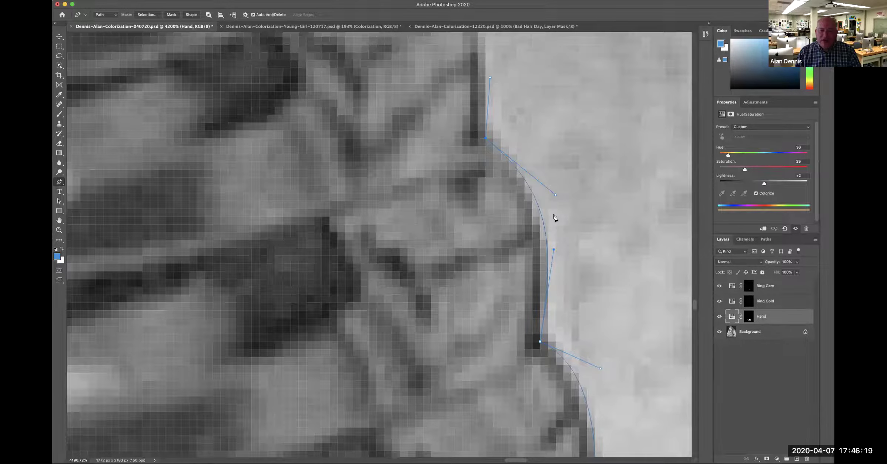
{"action": "scroll", "coordinate": [604, 337], "scroll_direction": "up", "scroll_amount": 10}
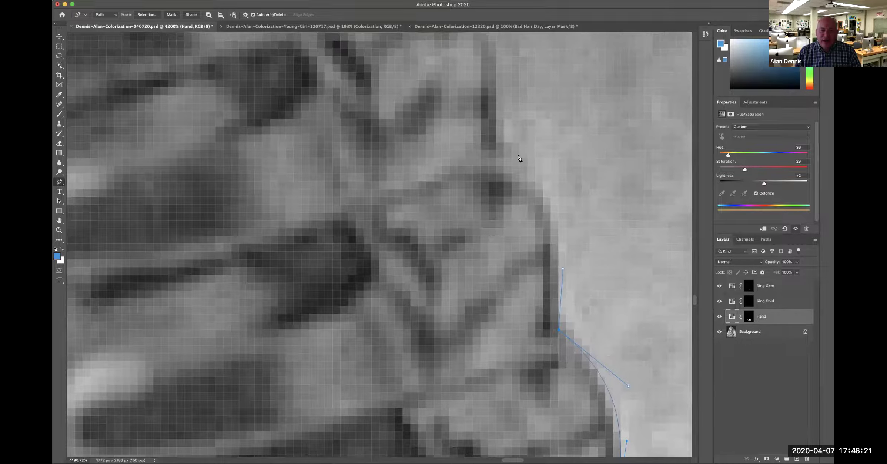
{"action": "scroll", "coordinate": [514, 161], "scroll_direction": "down", "scroll_amount": 5}
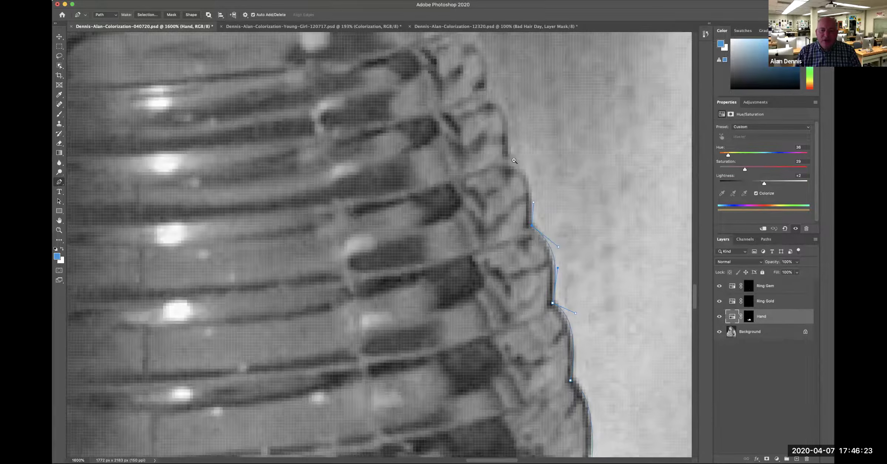
{"action": "scroll", "coordinate": [516, 160], "scroll_direction": "down", "scroll_amount": 2}
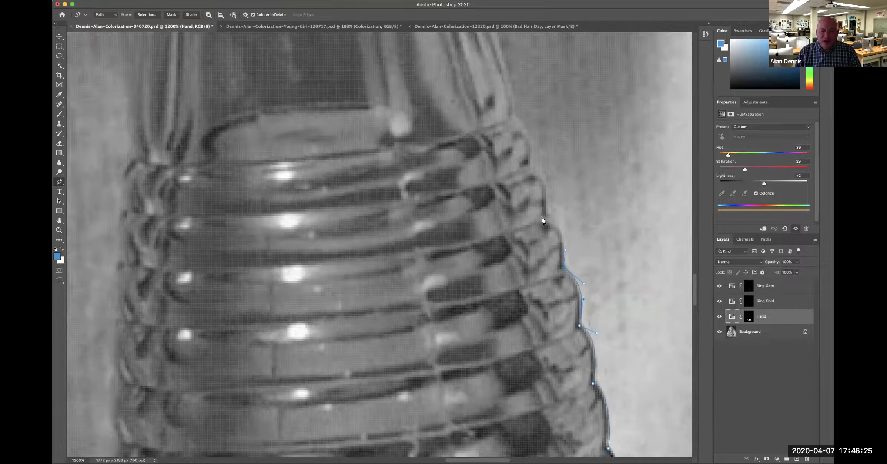
- Extend the path with a new curved anchor further up the ridged right edge
{"action": "left_click", "coordinate": [545, 218], "text": "ctrl"}
{"action": "left_click", "coordinate": [547, 201], "text": "ctrl"}
{"action": "left_click_drag", "start_coordinate": [539, 172], "coordinate": [526, 165]}
{"action": "left_click_drag", "start_coordinate": [505, 112], "coordinate": [540, 218]}
{"action": "left_click_drag", "start_coordinate": [513, 152], "coordinate": [553, 209]}
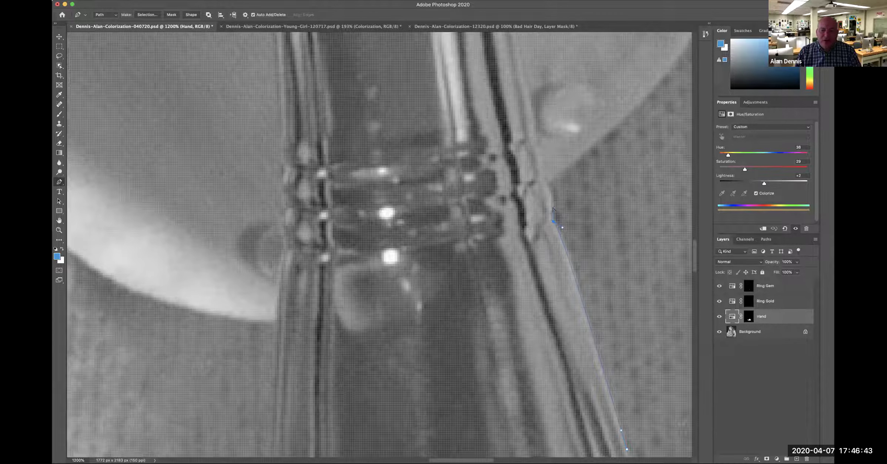
- Add anchor points up the right edge of the bottle's neck
{"action": "left_click_drag", "start_coordinate": [540, 181], "coordinate": [538, 179]}
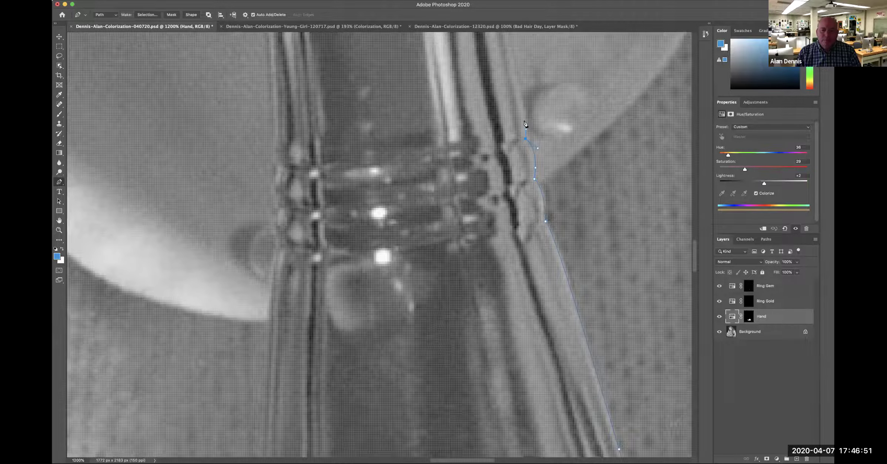
{"action": "scroll", "coordinate": [553, 237], "scroll_direction": "up", "scroll_amount": 5}
{"action": "scroll", "coordinate": [561, 235], "scroll_direction": "left", "scroll_amount": 3}
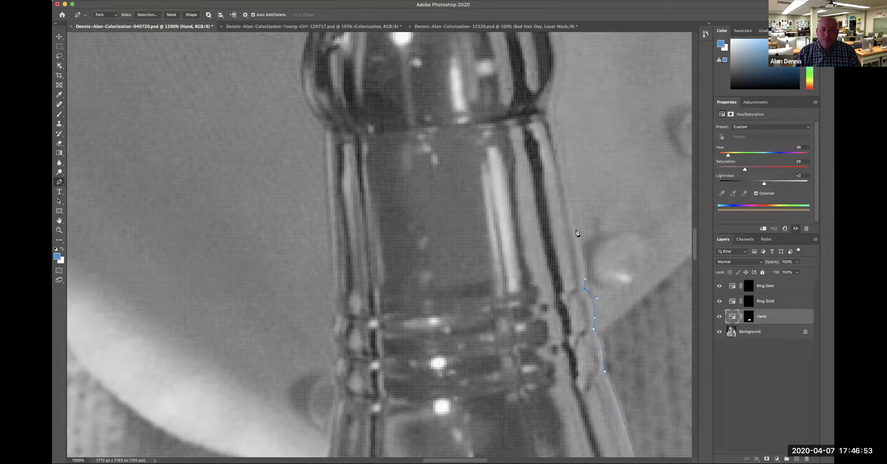
{"action": "left_click", "coordinate": [576, 228]}
{"action": "left_click", "coordinate": [570, 208]}
{"action": "scroll", "coordinate": [586, 186], "scroll_direction": "up", "scroll_amount": 10}
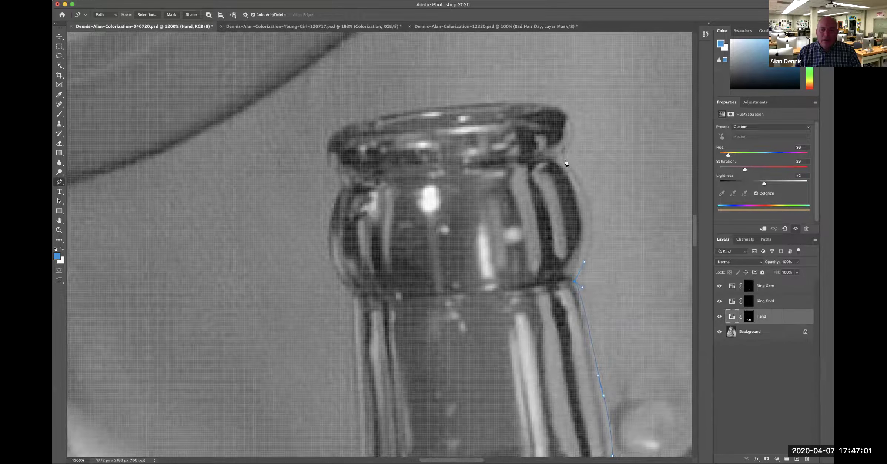
- Carry the path around the bottle's lip with curved and corner points
{"action": "left_click_drag", "start_coordinate": [565, 160], "coordinate": [537, 134]}
{"action": "left_click", "coordinate": [563, 159], "text": "alt"}
{"action": "left_click_drag", "start_coordinate": [572, 148], "coordinate": [575, 141]}
{"action": "left_click_drag", "start_coordinate": [431, 107], "coordinate": [423, 107]}
{"action": "left_click", "coordinate": [391, 112]}
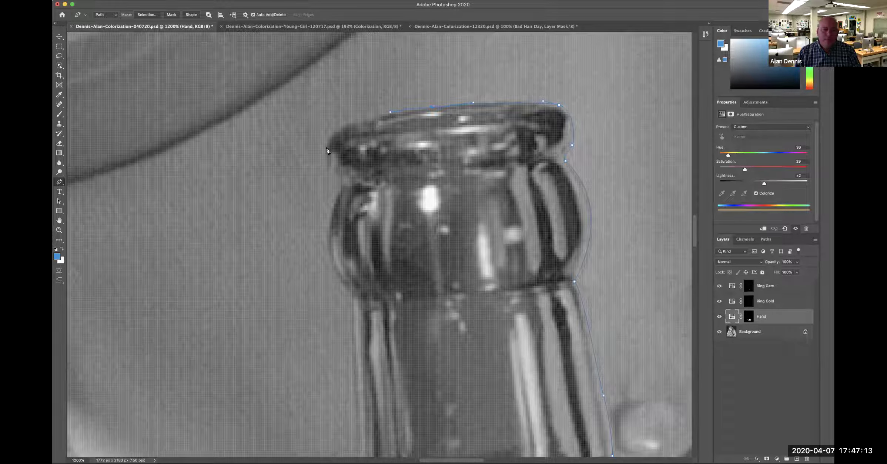
{"action": "left_click_drag", "start_coordinate": [323, 167], "coordinate": [321, 173]}
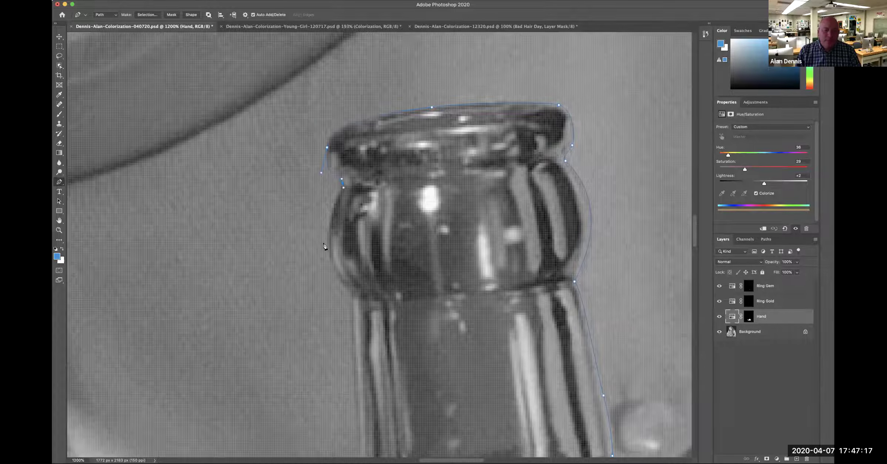
- Continue the outline down the lip's left side and the neck's left edge
{"action": "left_click_drag", "start_coordinate": [325, 245], "coordinate": [305, 262]}
{"action": "left_click", "coordinate": [310, 291]}
{"action": "left_click", "coordinate": [330, 309]}
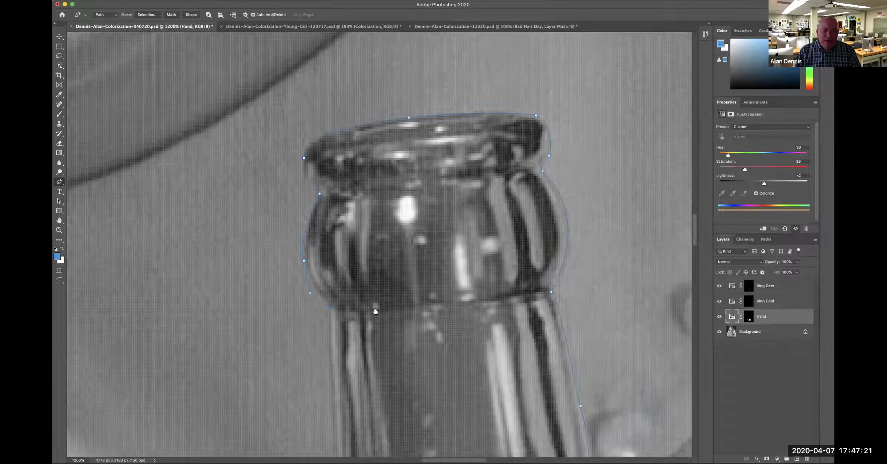
{"action": "scroll", "coordinate": [370, 292], "scroll_direction": "down", "scroll_amount": 5}
{"action": "scroll", "coordinate": [371, 292], "scroll_direction": "left", "scroll_amount": 2}
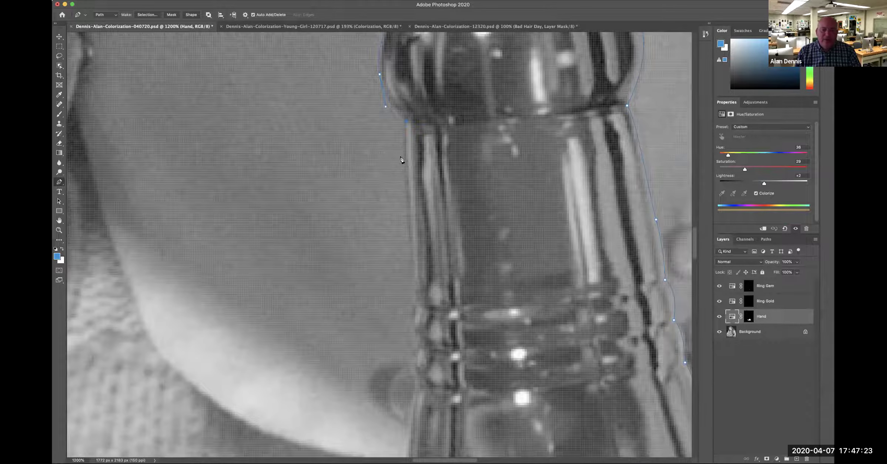
{"action": "left_click", "coordinate": [406, 121]}
{"action": "left_click", "coordinate": [415, 299]}
{"action": "left_click_drag", "start_coordinate": [417, 385], "coordinate": [415, 394]}
- Trace the bottle's ridged left side down to the top of the hand
{"action": "scroll", "coordinate": [452, 196], "scroll_direction": "down", "scroll_amount": 10}
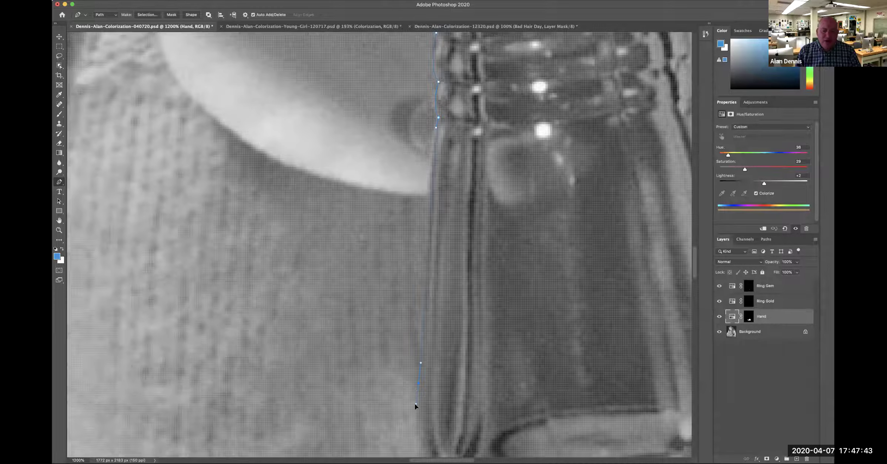
{"action": "scroll", "coordinate": [441, 297], "scroll_direction": "down", "scroll_amount": 7}
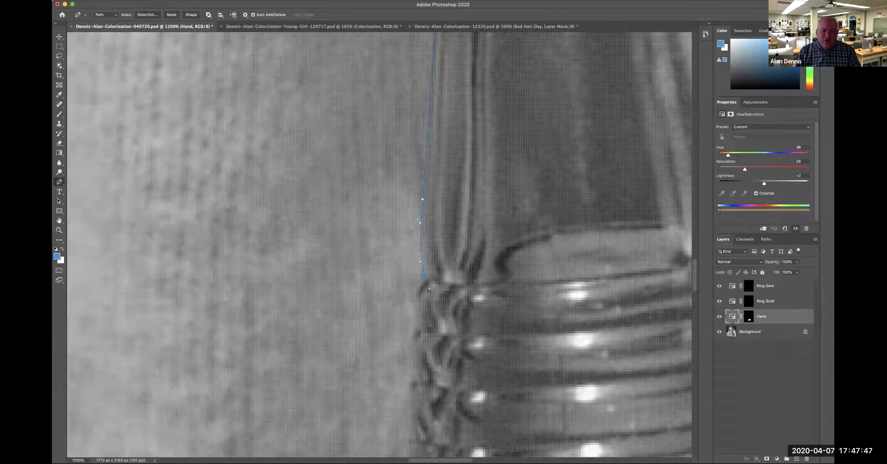
{"action": "left_click", "coordinate": [416, 291]}
{"action": "scroll", "coordinate": [450, 307], "scroll_direction": "down", "scroll_amount": 6}
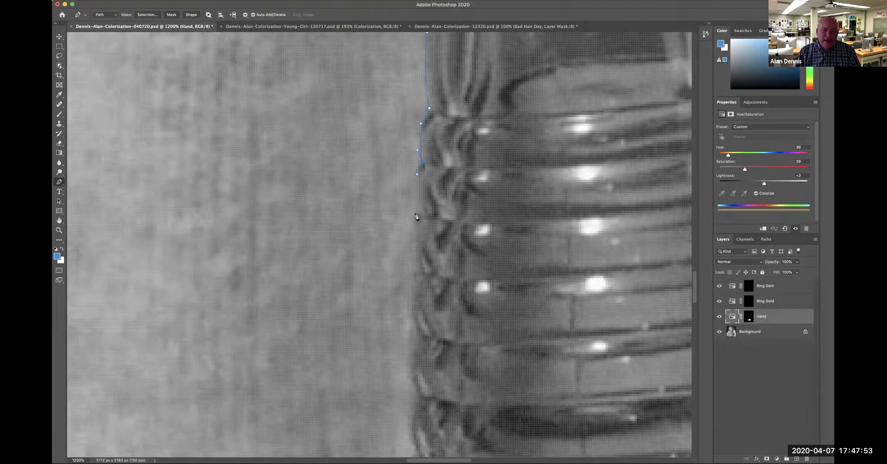
{"action": "left_click_drag", "start_coordinate": [418, 215], "coordinate": [412, 232]}
{"action": "left_click_drag", "start_coordinate": [440, 267], "coordinate": [439, 174]}
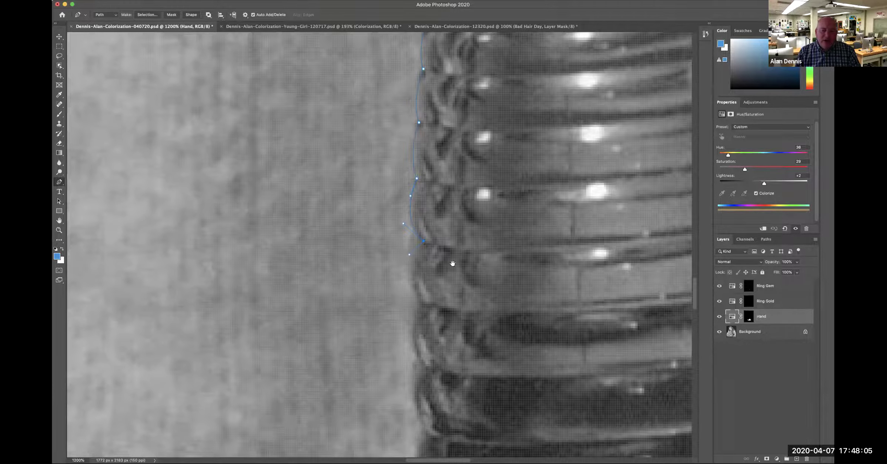
{"action": "scroll", "coordinate": [411, 237], "scroll_direction": "down", "scroll_amount": 5}
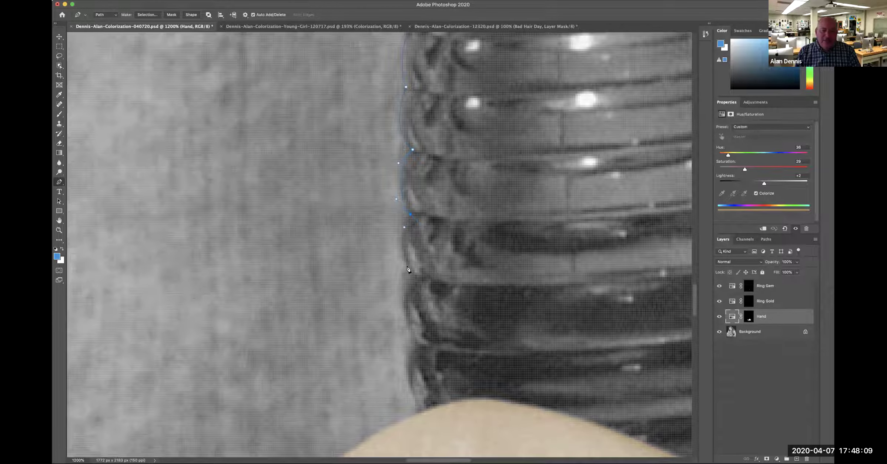
{"action": "left_click_drag", "start_coordinate": [425, 295], "coordinate": [398, 283]}
{"action": "scroll", "coordinate": [416, 376], "scroll_direction": "down", "scroll_amount": 3}
{"action": "left_click_drag", "start_coordinate": [430, 278], "coordinate": [433, 291]}
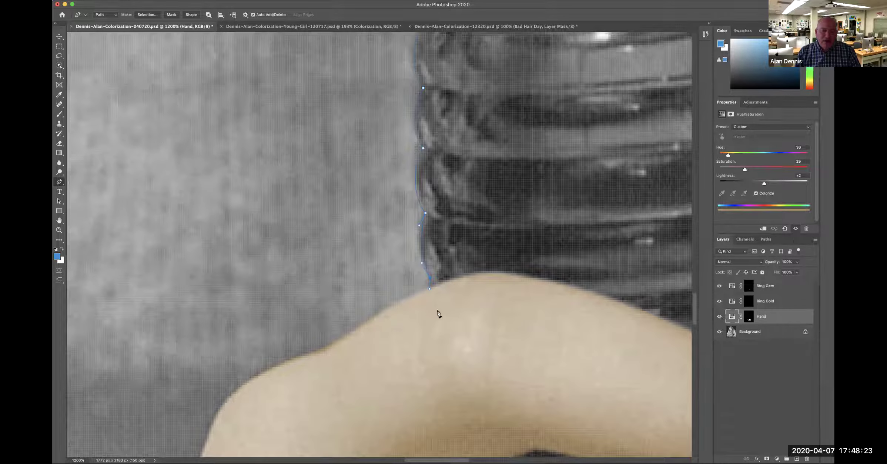
{"action": "scroll", "coordinate": [471, 205], "scroll_direction": "down", "scroll_amount": 7}
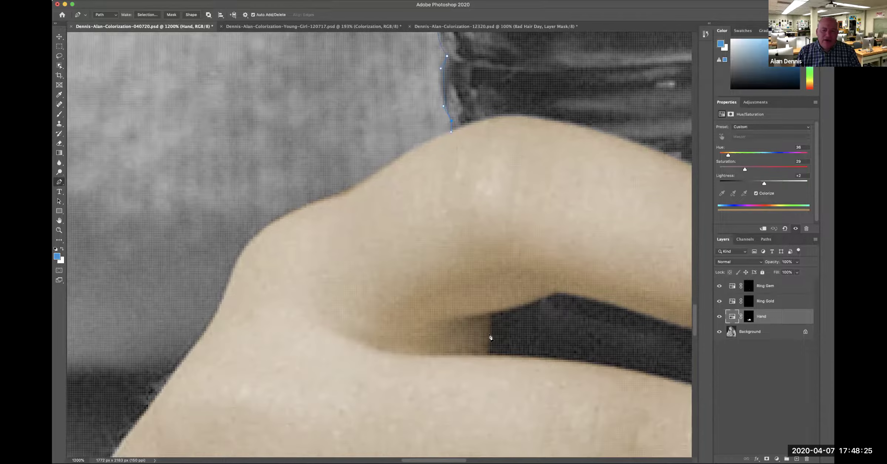
- Close the bottle outline by returning to its first anchor point
{"action": "scroll", "coordinate": [479, 319], "scroll_direction": "down", "scroll_amount": 4}
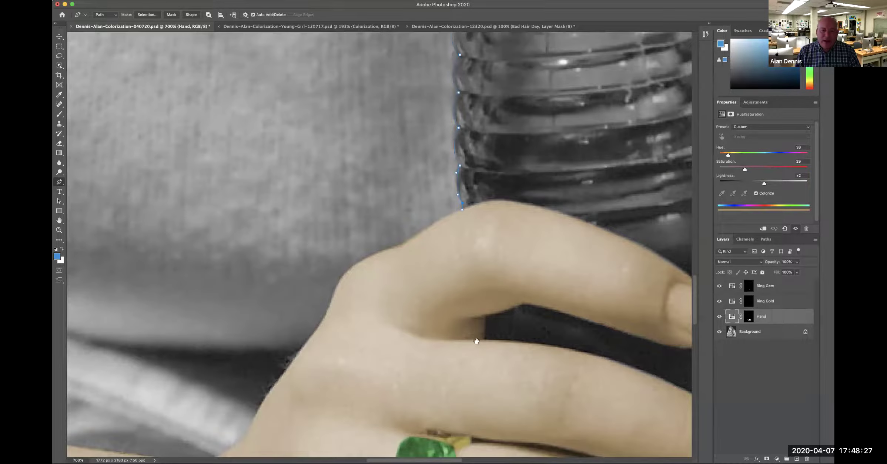
{"action": "scroll", "coordinate": [473, 197], "scroll_direction": "down", "scroll_amount": 2}
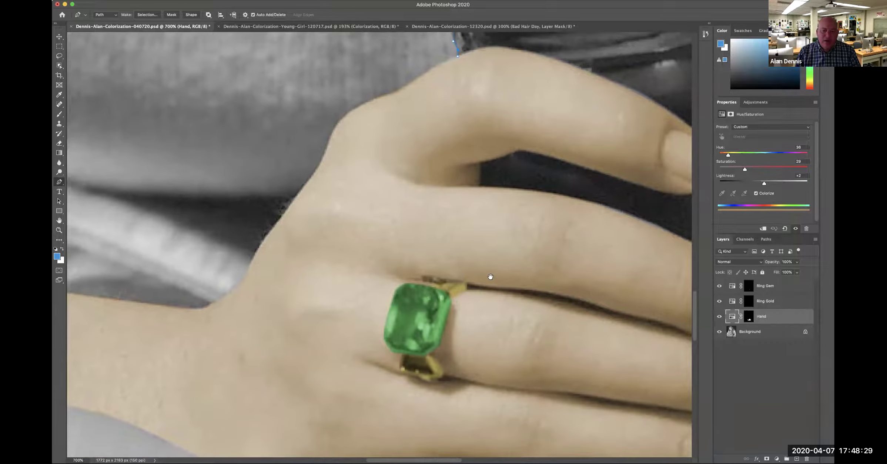
{"action": "scroll", "coordinate": [483, 250], "scroll_direction": "down", "scroll_amount": 6}
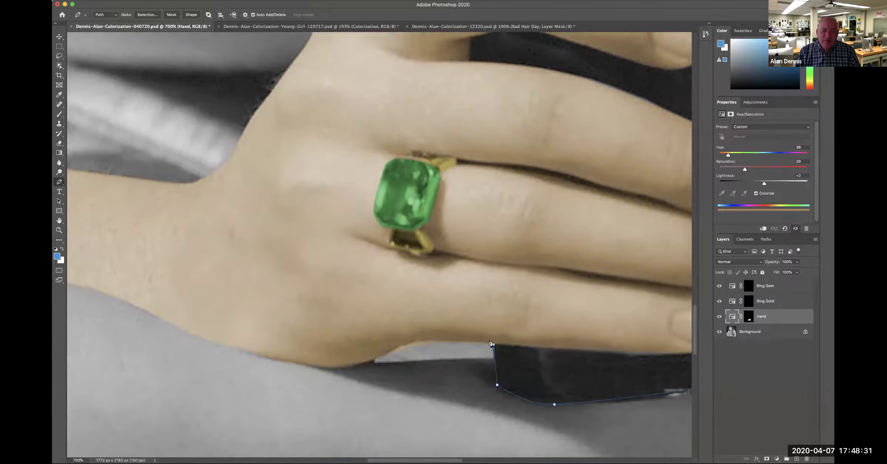
{"action": "scroll", "coordinate": [500, 240], "scroll_direction": "down", "scroll_amount": 1}
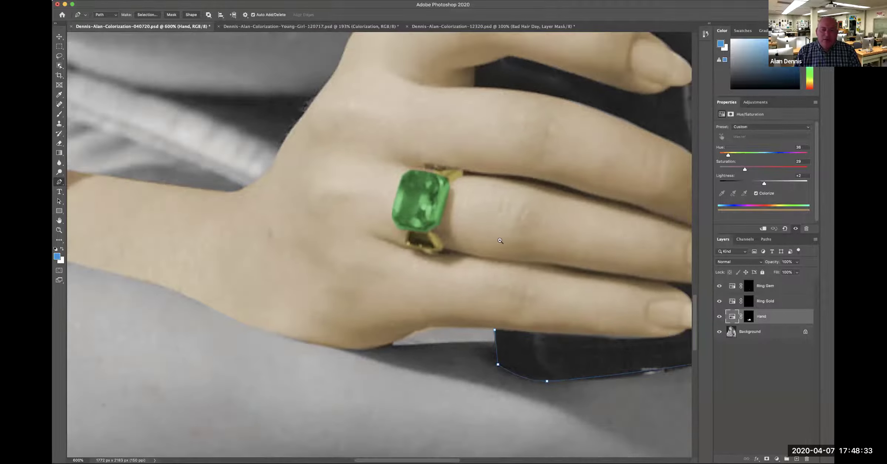
{"action": "scroll", "coordinate": [499, 239], "scroll_direction": "up", "scroll_amount": 2}
{"action": "scroll", "coordinate": [498, 239], "scroll_direction": "down", "scroll_amount": 2}
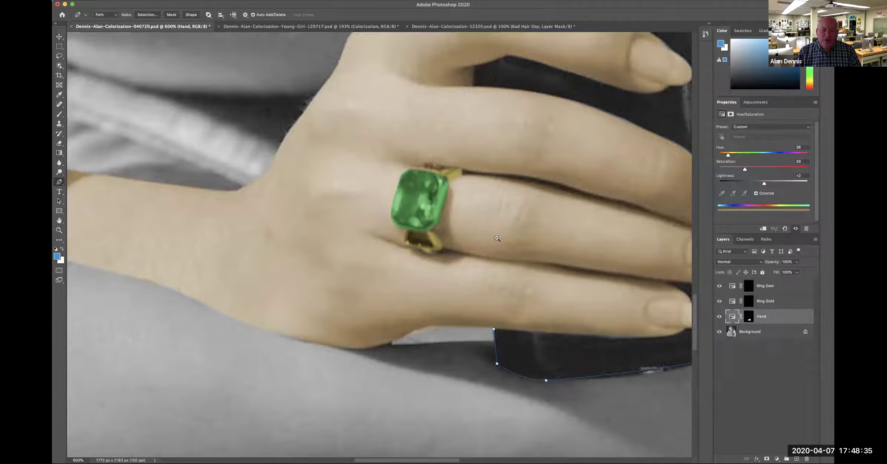
{"action": "scroll", "coordinate": [497, 238], "scroll_direction": "down", "scroll_amount": 1}
{"action": "left_click_drag", "start_coordinate": [497, 211], "coordinate": [478, 277]}
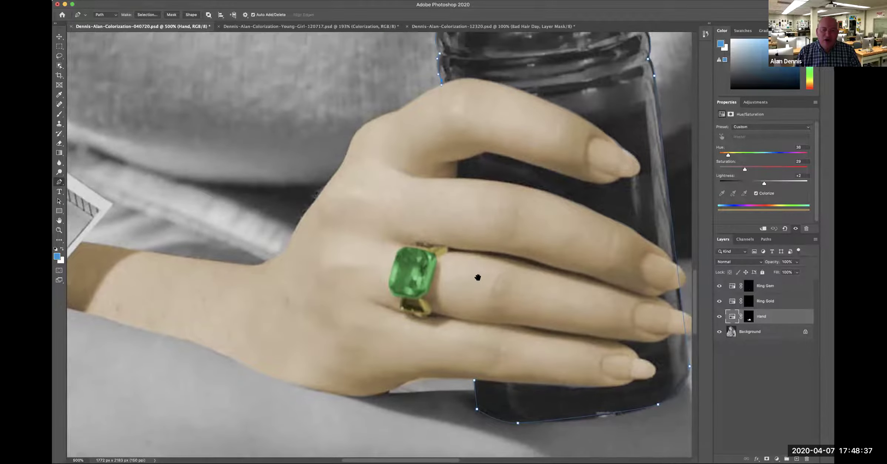
{"action": "scroll", "coordinate": [478, 277], "scroll_direction": "left", "scroll_amount": 3}
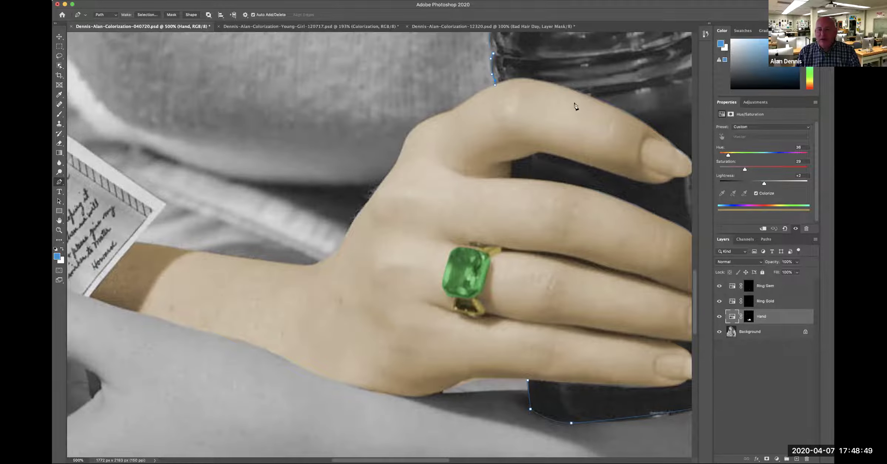
{"action": "left_click", "coordinate": [527, 379]}
- Save the work path as 'Bottle' and load it as a selection
{"action": "left_click", "coordinate": [581, 223], "text": "alt"}
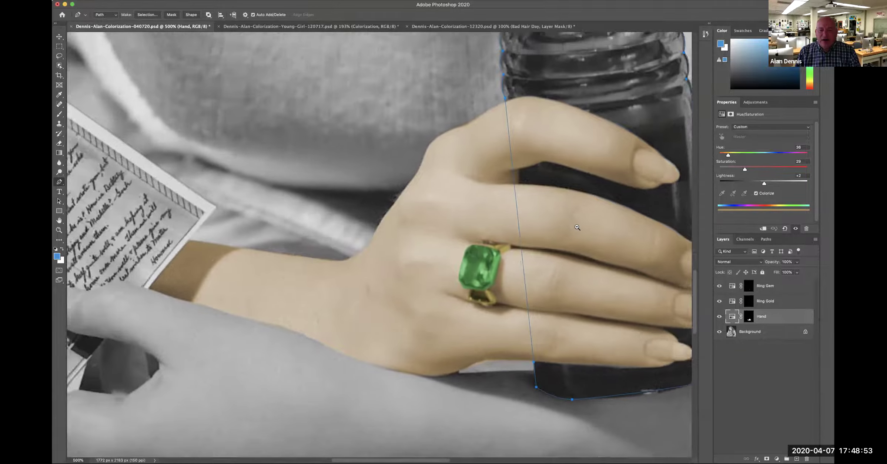
{"action": "left_click", "coordinate": [581, 223], "text": "alt"}
{"action": "left_click", "coordinate": [581, 222], "text": "alt"}
{"action": "scroll", "coordinate": [580, 223], "scroll_direction": "up", "scroll_amount": 5}
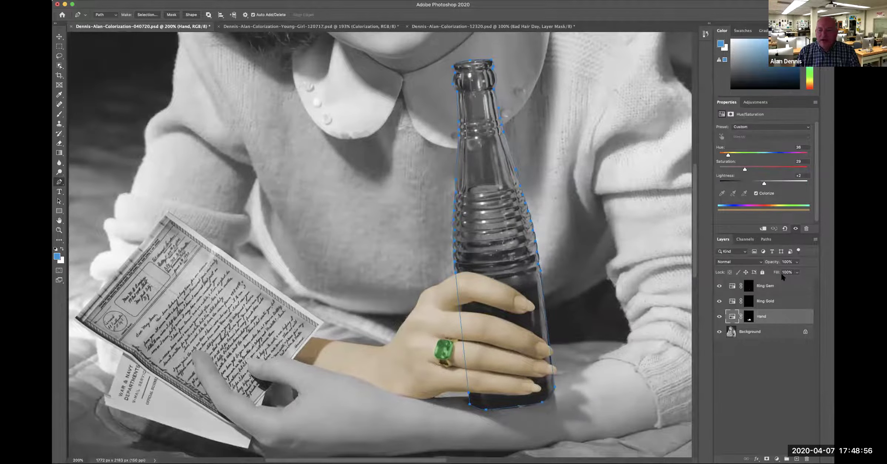
{"action": "left_click", "coordinate": [766, 239]}
{"action": "double_click", "coordinate": [735, 293]}
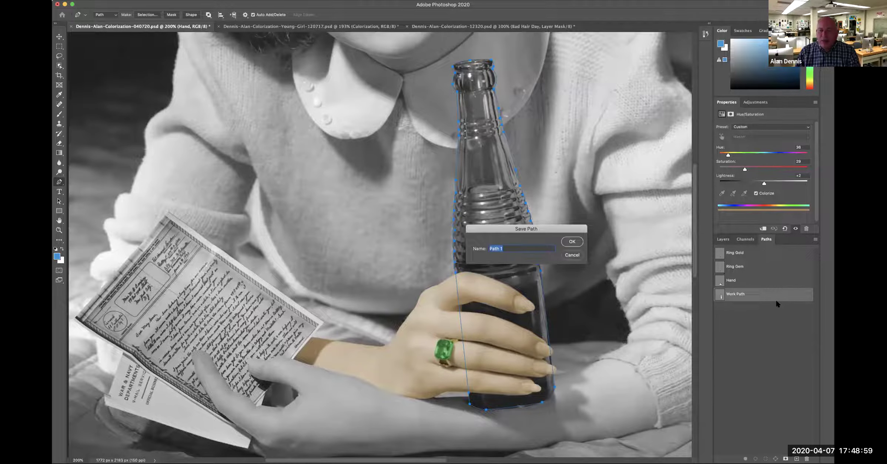
{"action": "type", "text": "Bottle"}
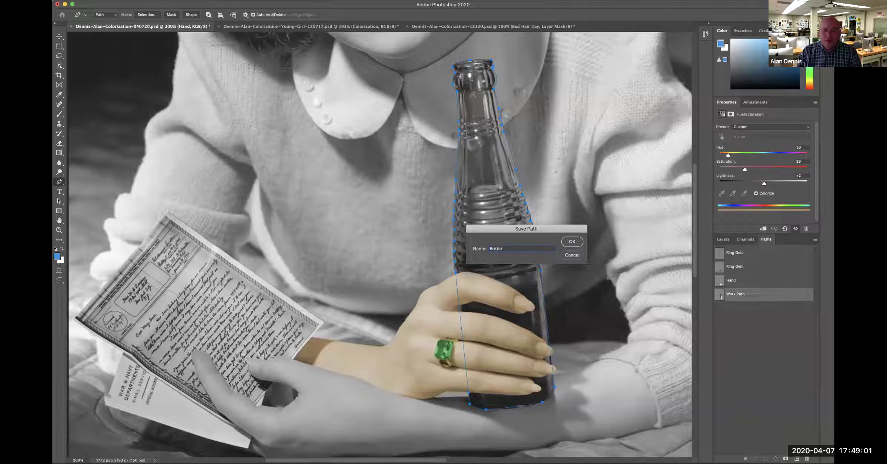
{"action": "key", "text": "Return"}
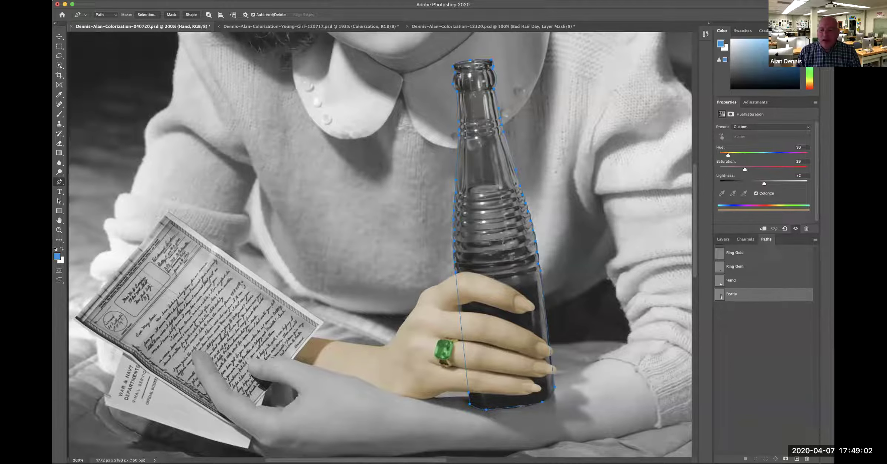
{"action": "left_click", "coordinate": [719, 295], "text": "super"}
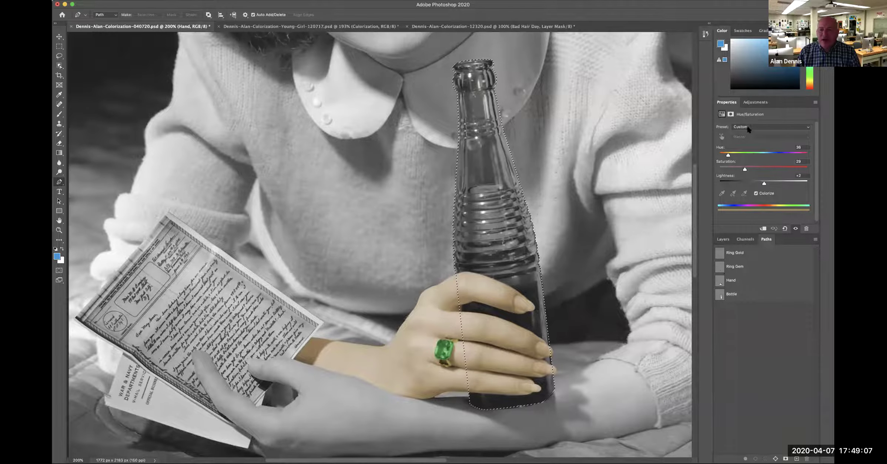
- Add a colorized Hue/Saturation layer on the bottle: Hue 261, Saturation 42, Lightness -11
{"action": "left_click", "coordinate": [728, 240]}
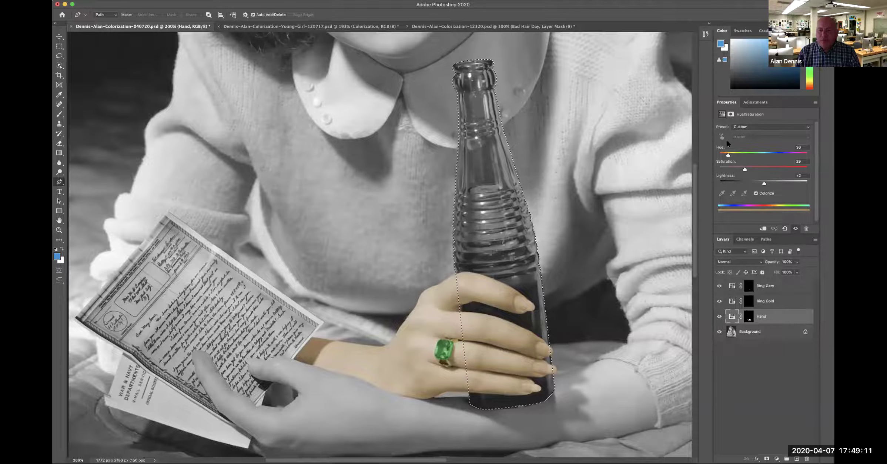
{"action": "left_click", "coordinate": [753, 104]}
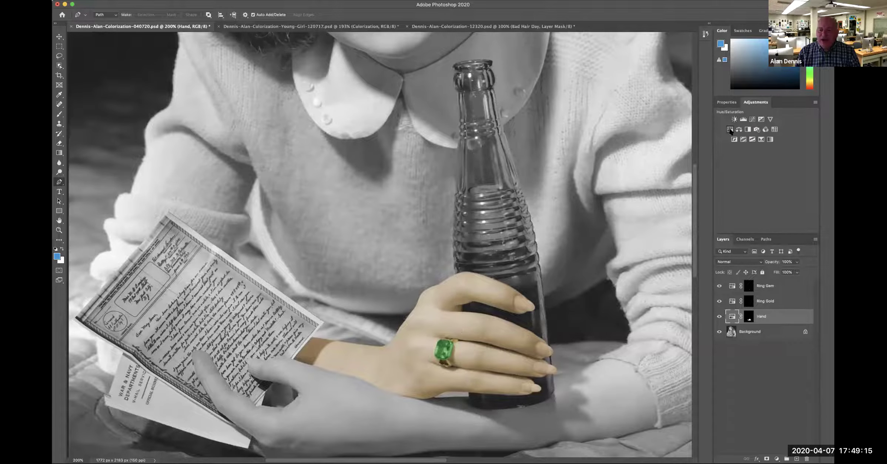
{"action": "left_click", "coordinate": [731, 167]}
{"action": "left_click", "coordinate": [756, 193]}
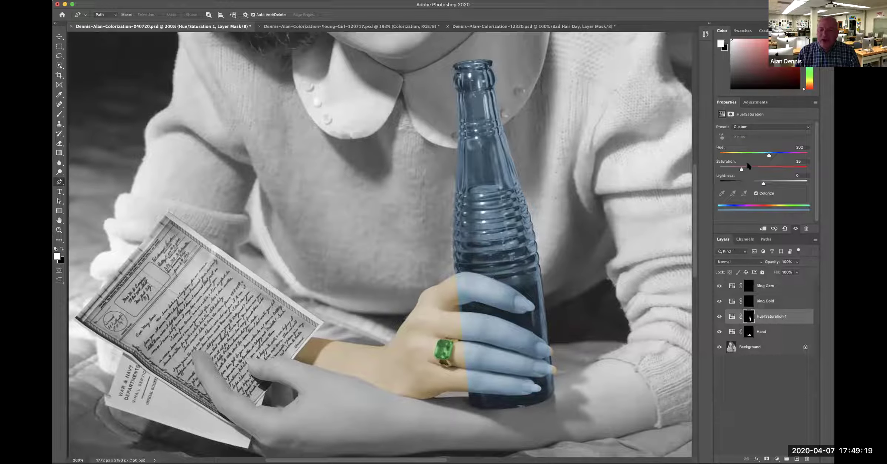
{"action": "mouse_move", "coordinate": [768, 156]}
{"action": "left_mouse_down"}
{"action": "mouse_move", "coordinate": [792, 153]}
{"action": "mouse_move", "coordinate": [705, 157]}
{"action": "mouse_move", "coordinate": [778, 152]}
{"action": "left_mouse_up"}
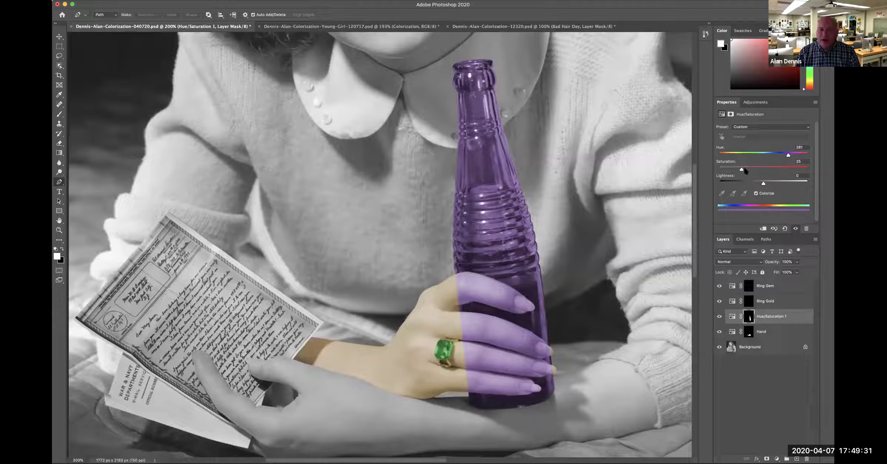
{"action": "left_click_drag", "start_coordinate": [742, 169], "coordinate": [819, 173]}
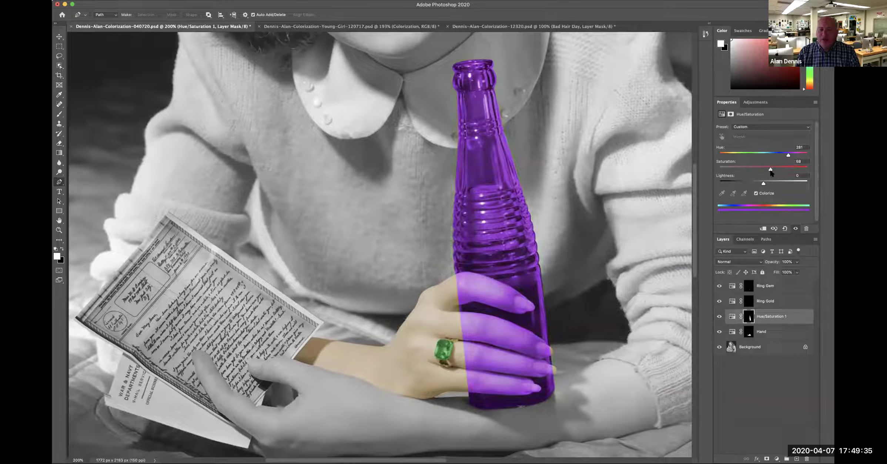
{"action": "left_click_drag", "start_coordinate": [808, 169], "coordinate": [758, 167]}
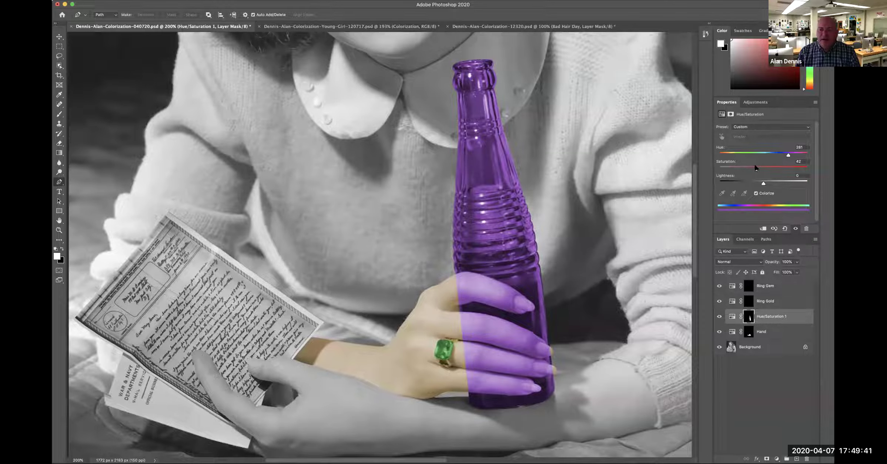
{"action": "mouse_move", "coordinate": [754, 182]}
{"action": "left_mouse_down"}
{"action": "mouse_move", "coordinate": [765, 182]}
{"action": "mouse_move", "coordinate": [757, 183]}
{"action": "left_mouse_up"}
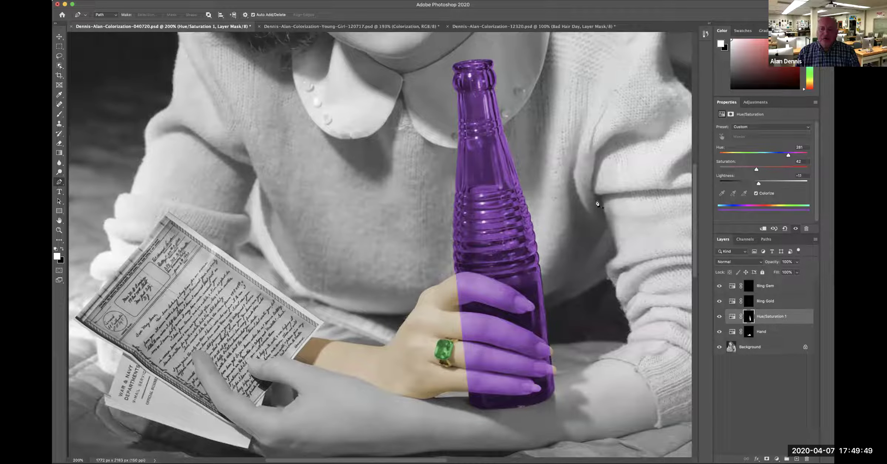
- Move Hue/Saturation 1 below the Hand layer and zoom in on the fingers
{"action": "left_click", "coordinate": [541, 297]}
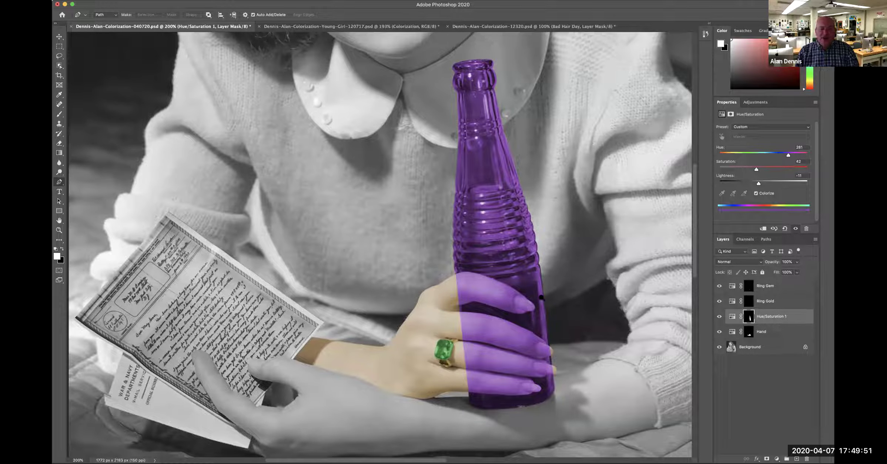
{"action": "key", "text": "h"}
{"action": "left_click_drag", "start_coordinate": [541, 298], "coordinate": [475, 318]}
{"action": "left_click_drag", "start_coordinate": [490, 287], "coordinate": [512, 261]}
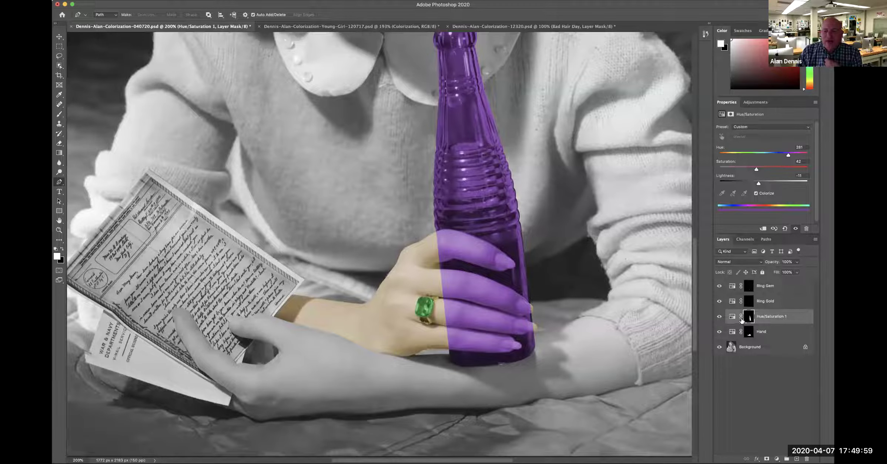
{"action": "left_click_drag", "start_coordinate": [731, 316], "coordinate": [730, 332]}
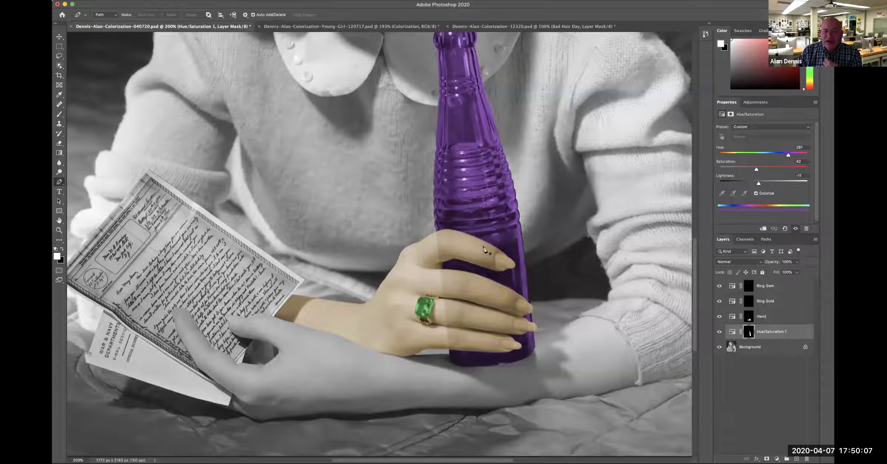
{"action": "left_click", "coordinate": [475, 284]}
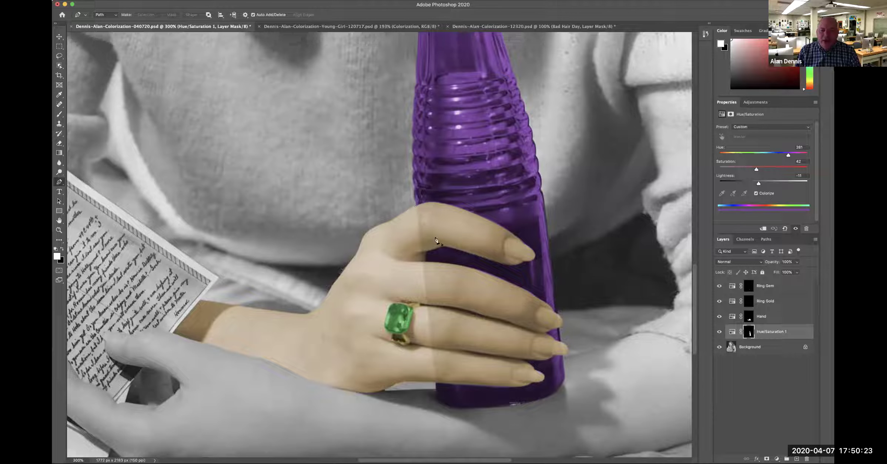
- View the bottle adjustment's mask and load the hand's mask as a selection
{"action": "left_click", "coordinate": [748, 332], "text": "alt"}
{"action": "left_click", "coordinate": [580, 248], "text": "alt+super"}
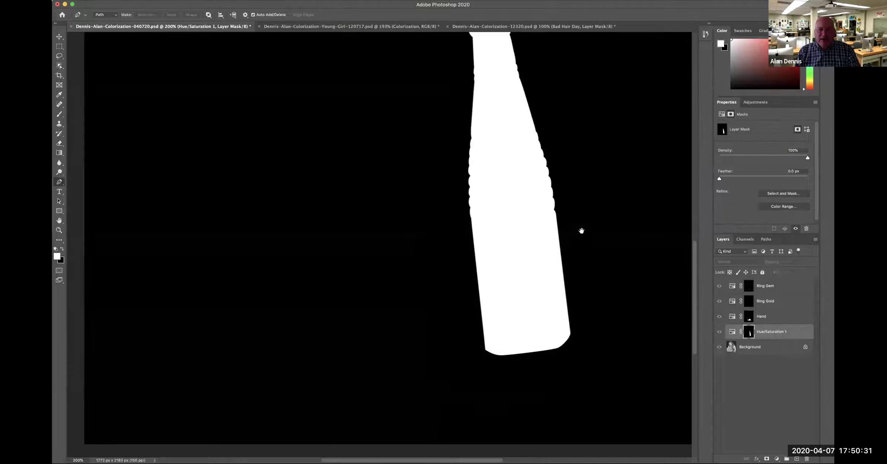
{"action": "left_click_drag", "start_coordinate": [580, 232], "coordinate": [557, 263]}
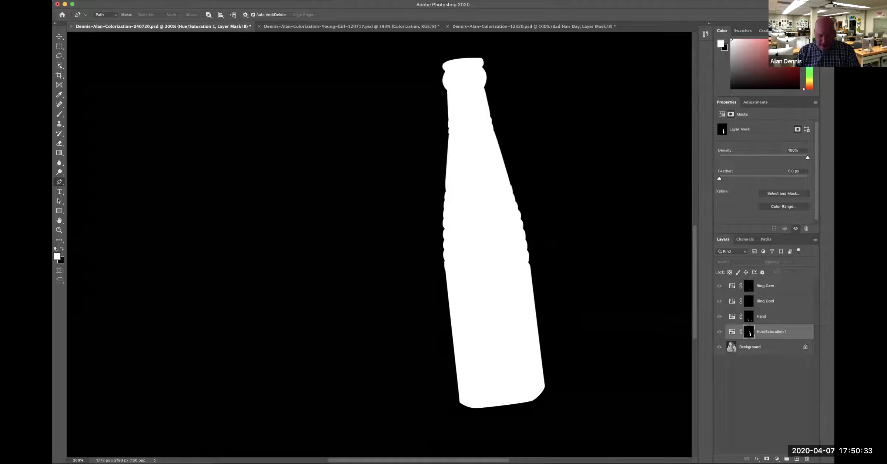
{"action": "left_click", "coordinate": [750, 318], "text": "super"}
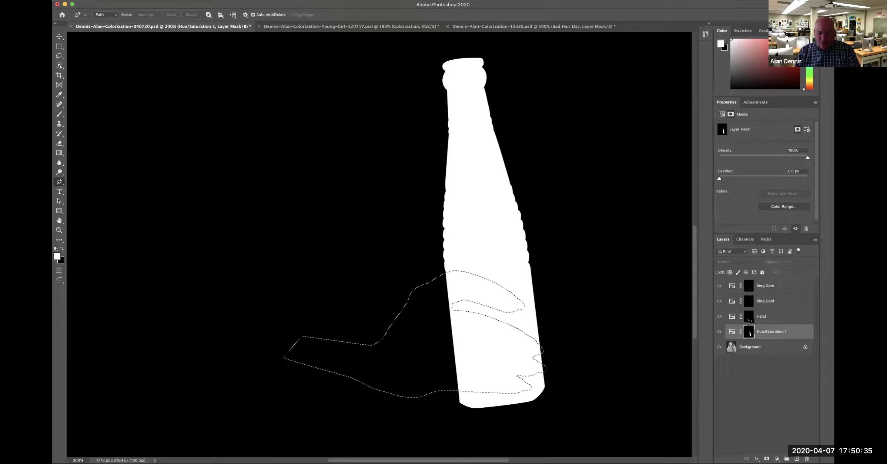
{"action": "left_click", "coordinate": [749, 316]}
{"action": "left_click", "coordinate": [748, 316], "text": "alt"}
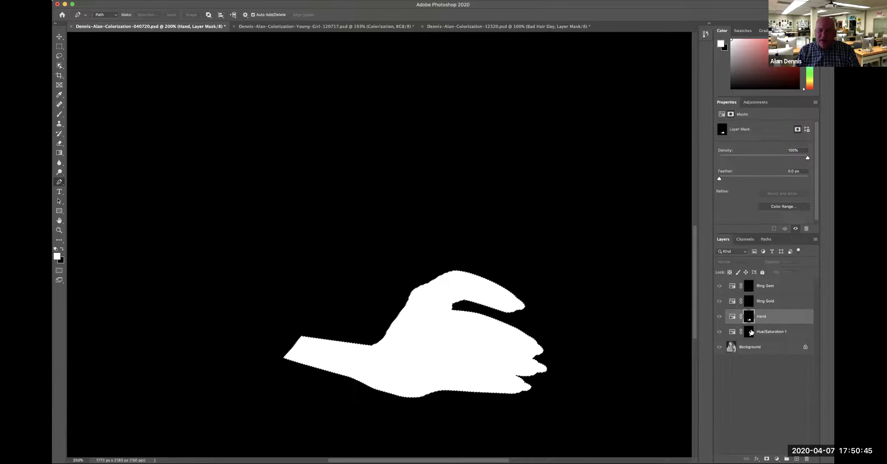
{"action": "left_click", "coordinate": [749, 331], "text": "alt"}
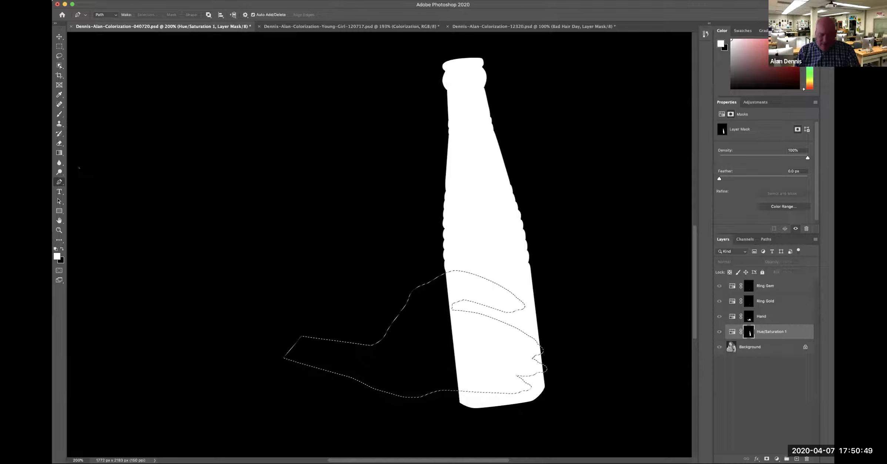
- Switch to a black brush and target the Hue/Saturation 1 mask
{"action": "key", "text": "b"}
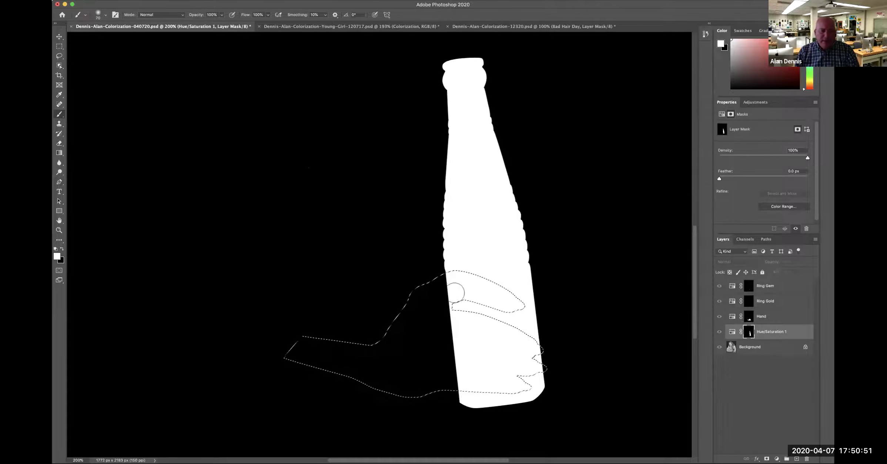
{"action": "key", "text": "x"}
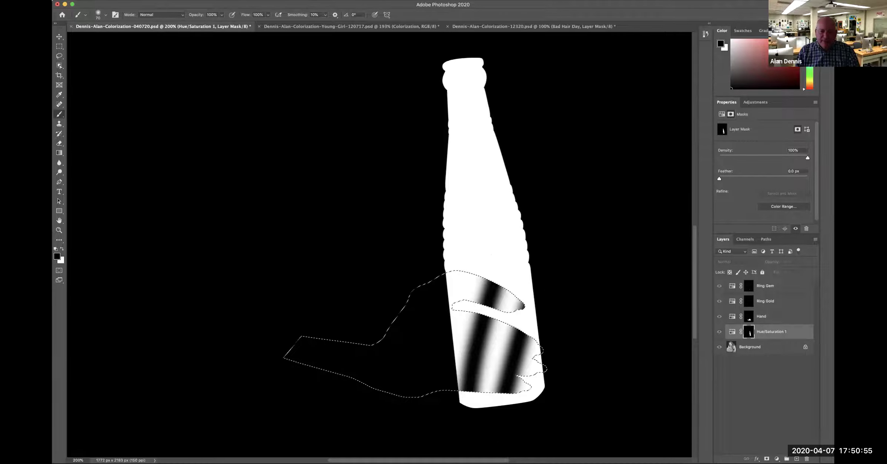
{"action": "left_click", "coordinate": [732, 331]}
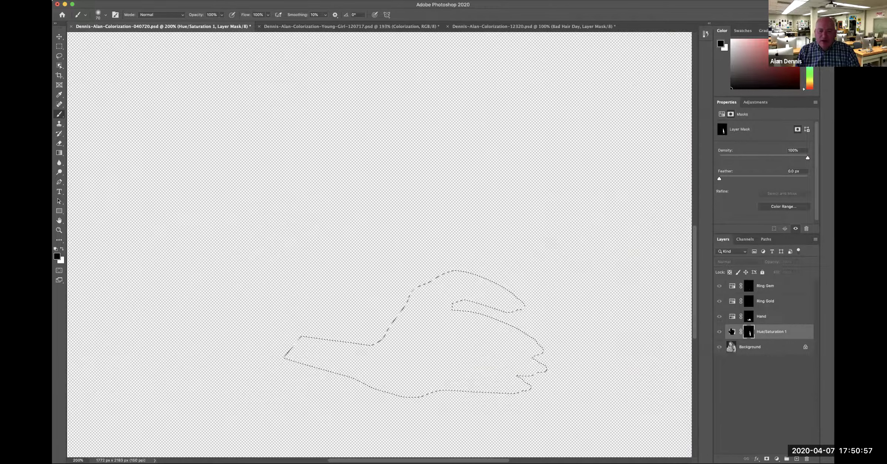
{"action": "scroll", "coordinate": [475, 336], "scroll_direction": "up", "scroll_amount": 2}
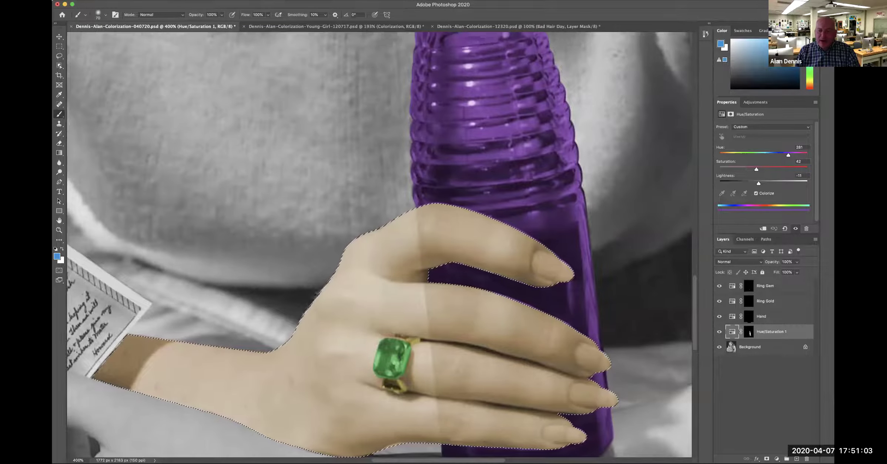
{"action": "left_click", "coordinate": [749, 331]}
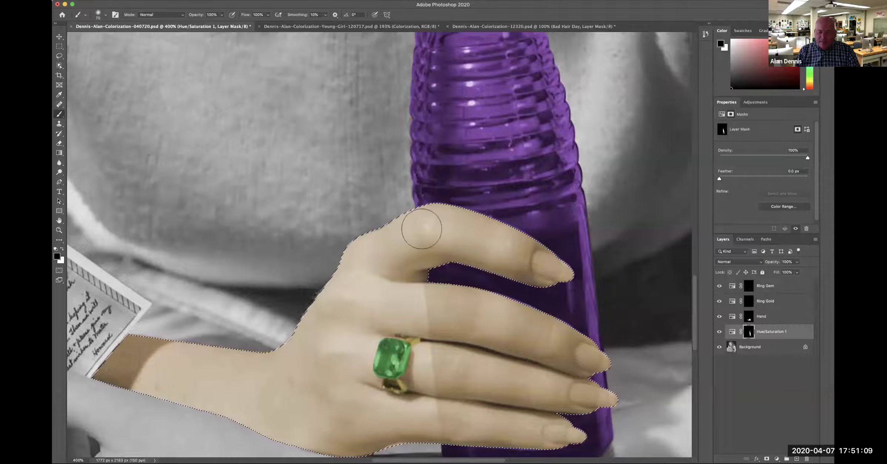
{"action": "scroll", "coordinate": [489, 310], "scroll_direction": "down", "scroll_amount": 4}
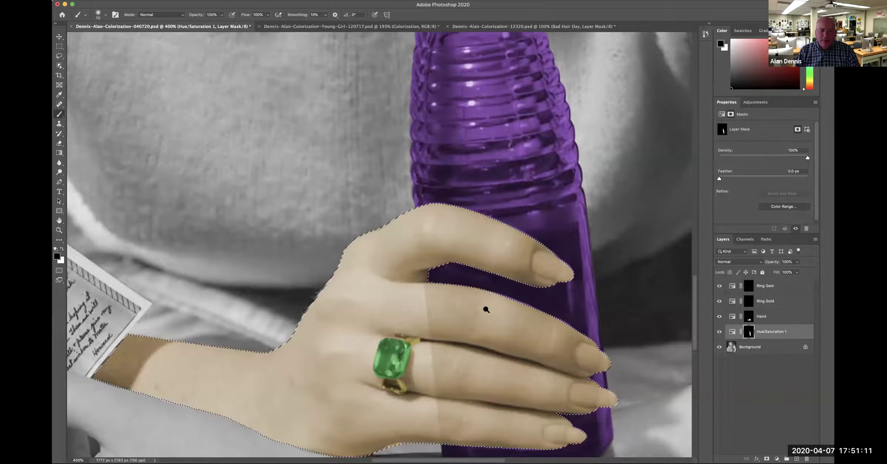
{"action": "scroll", "coordinate": [448, 237], "scroll_direction": "up", "scroll_amount": 2}
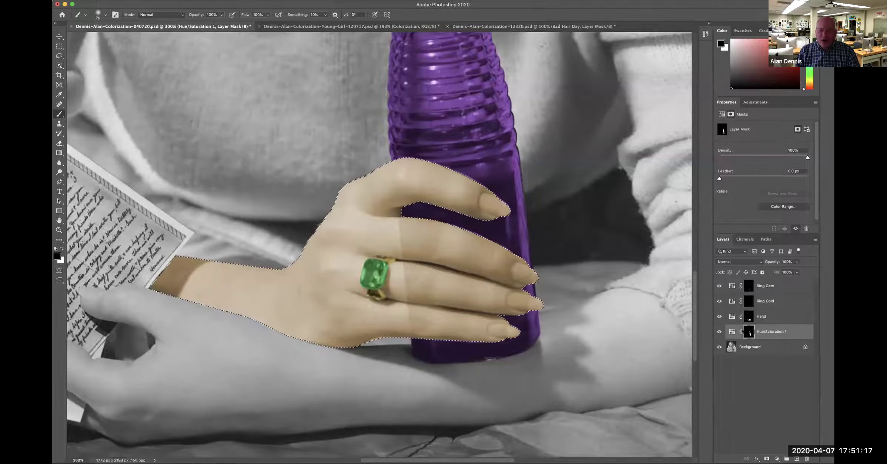
{"action": "left_click", "coordinate": [749, 326], "text": "alt"}
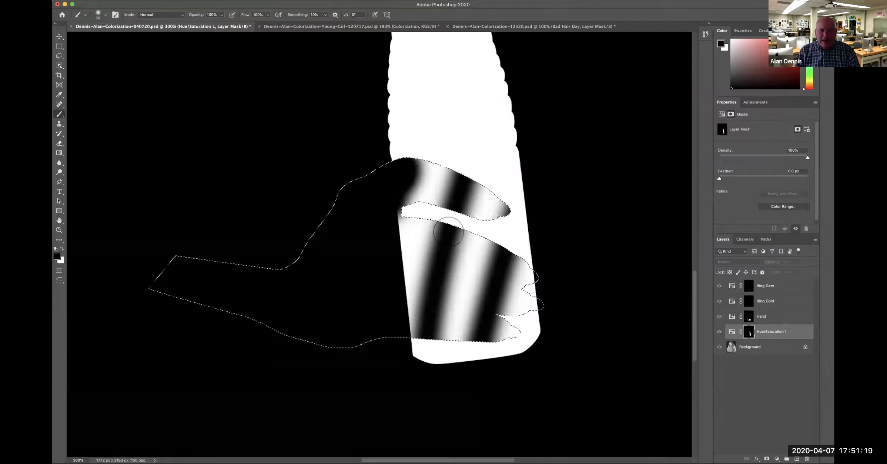
- Paint and fill the hand selection black on the mask, then deselect and exit mask view
{"action": "left_click", "coordinate": [405, 246]}
{"action": "mouse_move", "coordinate": [405, 246]}
{"action": "left_mouse_down"}
{"action": "mouse_move", "coordinate": [428, 222]}
{"action": "mouse_move", "coordinate": [432, 162]}
{"action": "left_mouse_up"}
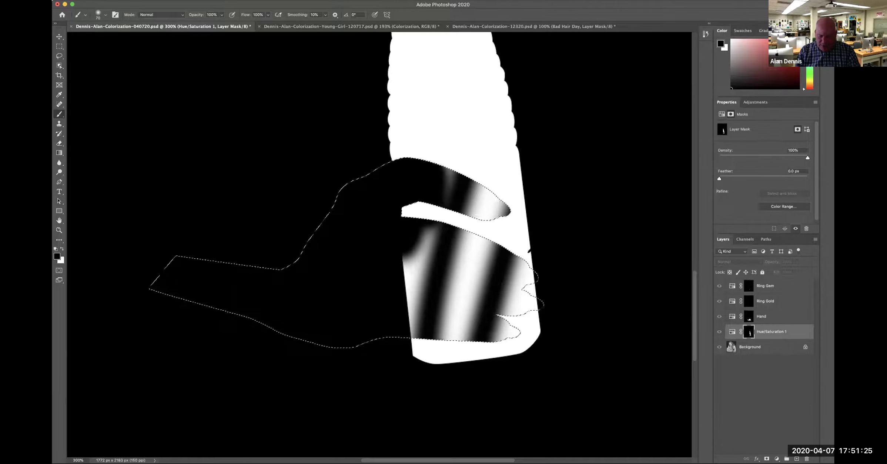
{"action": "key", "text": "alt+BackSpace"}
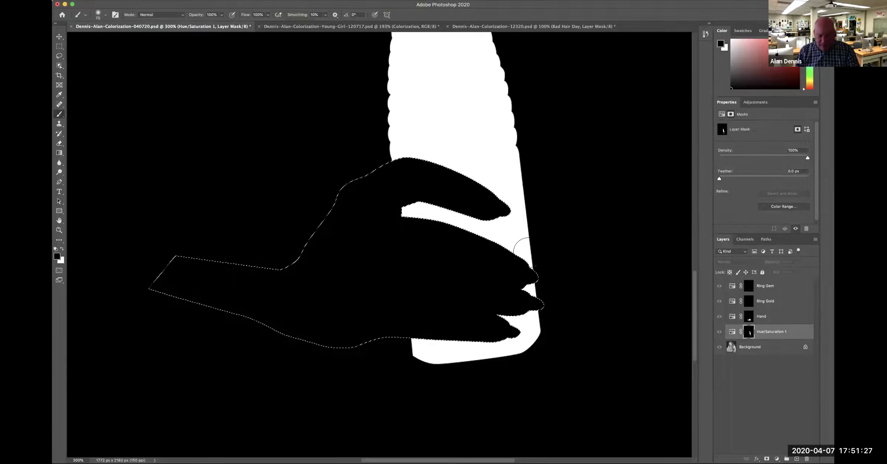
{"action": "key", "text": "super+d"}
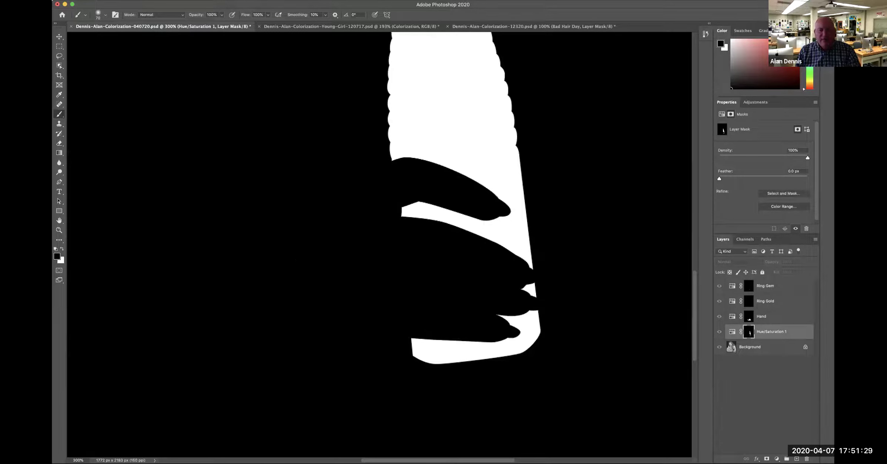
{"action": "key", "text": "super+1"}
{"action": "scroll", "coordinate": [448, 331], "scroll_direction": "up", "scroll_amount": 5}
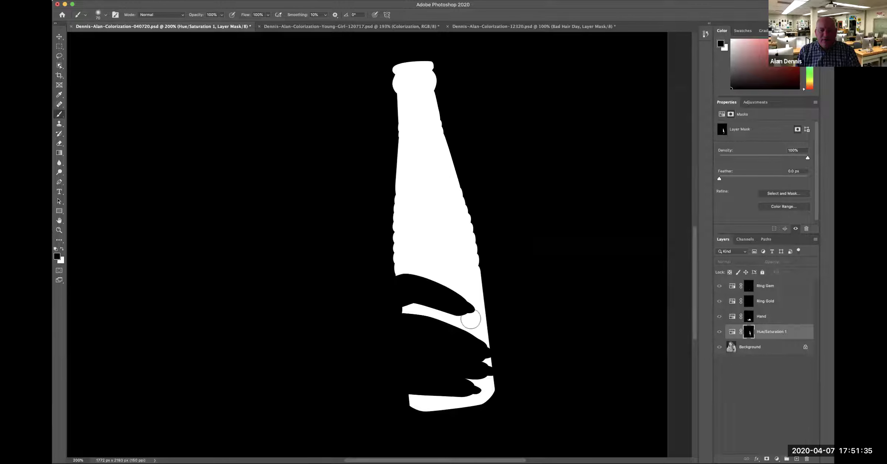
{"action": "left_click", "coordinate": [730, 331]}
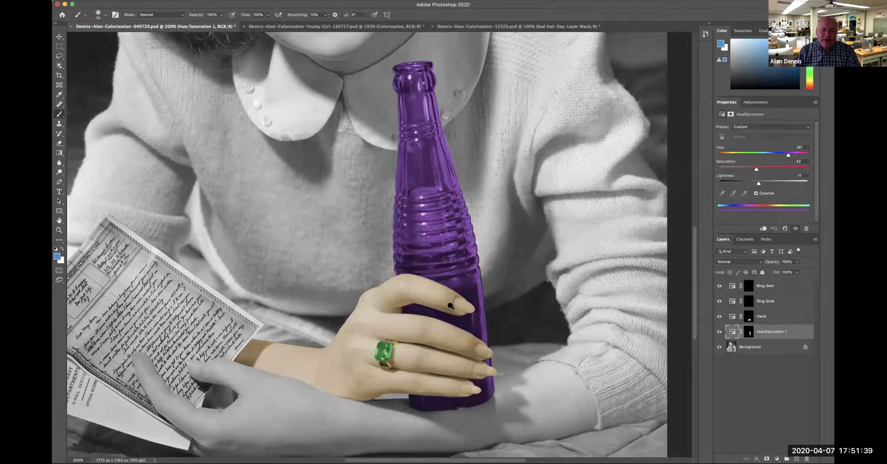
- Fit the photo on screen and save it with Maximize Compatibility on
{"action": "key", "text": "super+minus"}
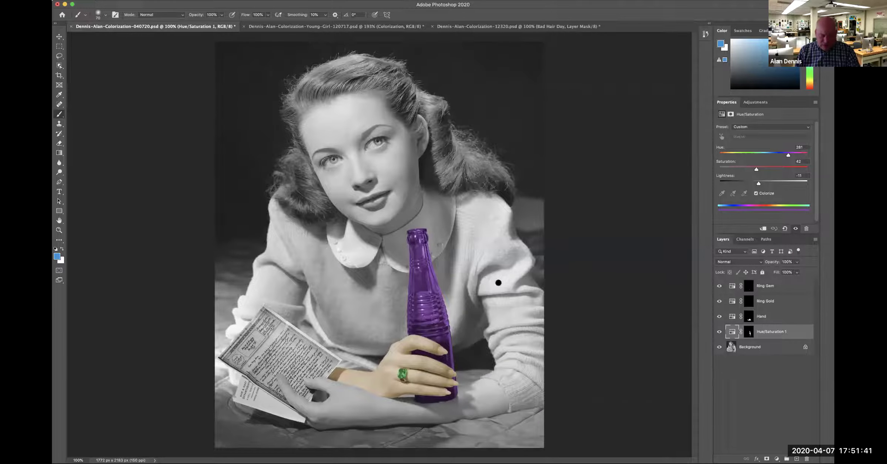
{"action": "key", "text": "super+s"}
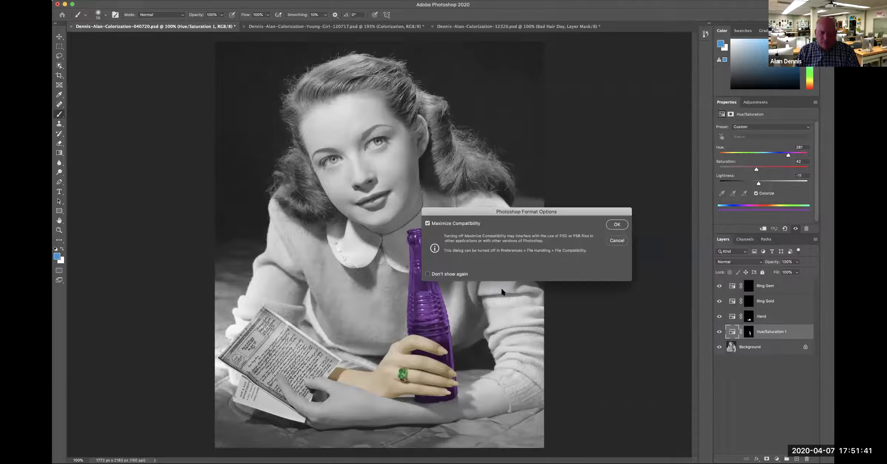
{"action": "left_click", "coordinate": [616, 224]}
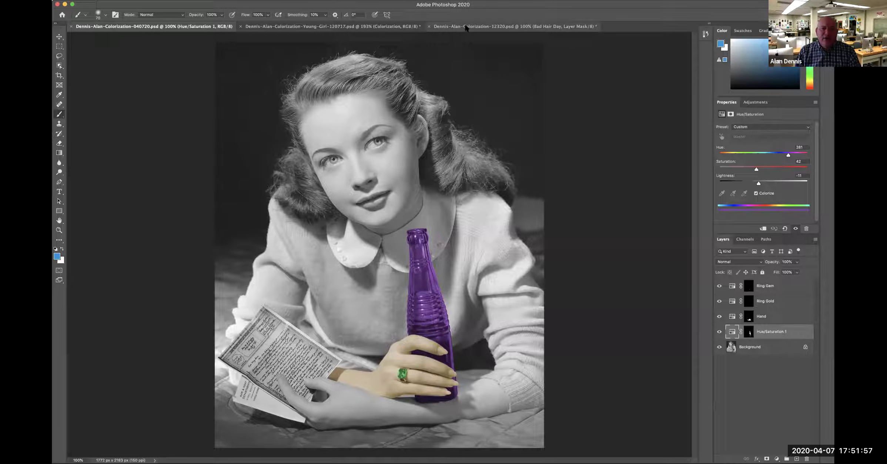
- Select the Face path in the finished woman portrait, then return to the bottle portrait
{"action": "left_click", "coordinate": [422, 25]}
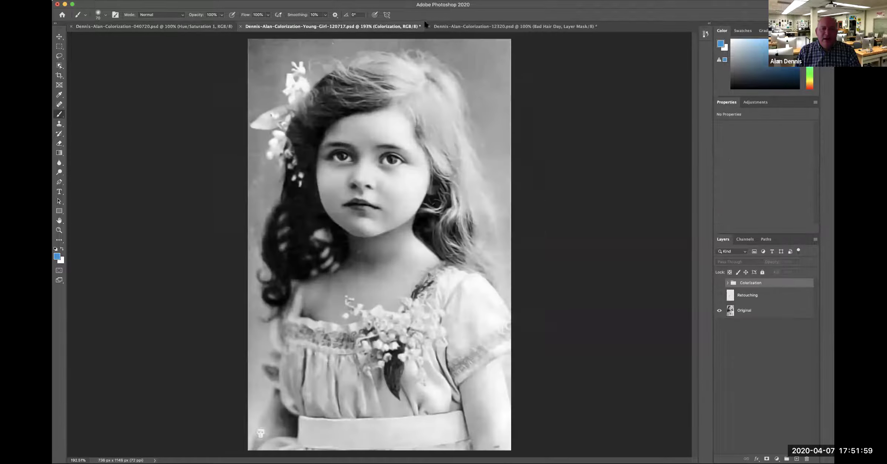
{"action": "left_click", "coordinate": [446, 27]}
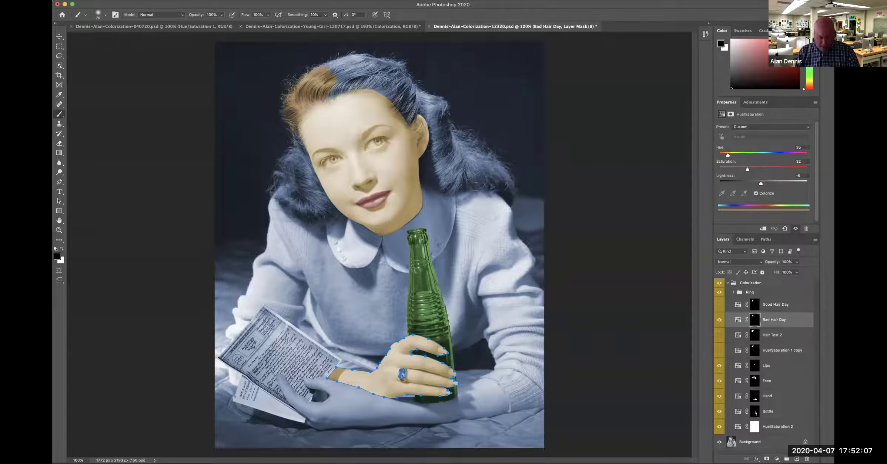
{"action": "left_click", "coordinate": [766, 239]}
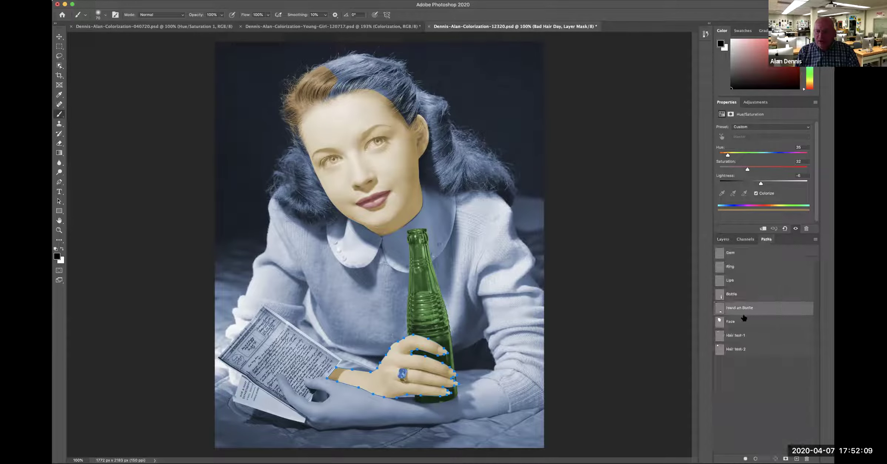
{"action": "left_click", "coordinate": [719, 322]}
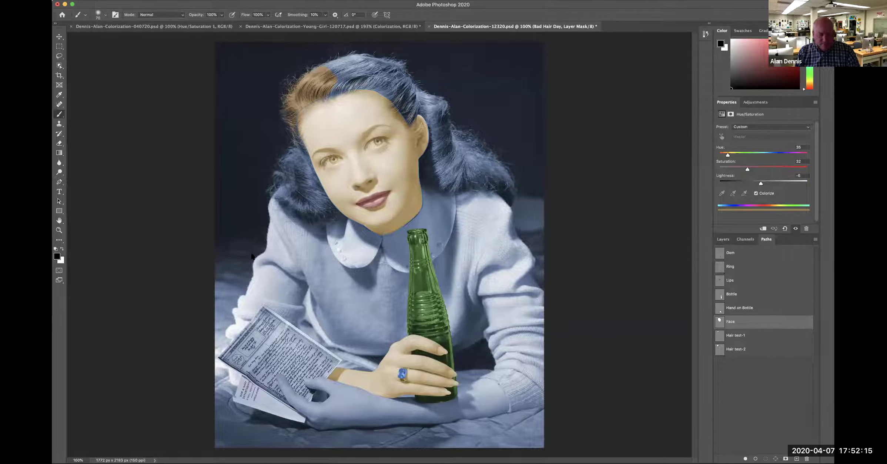
{"action": "key", "text": "a"}
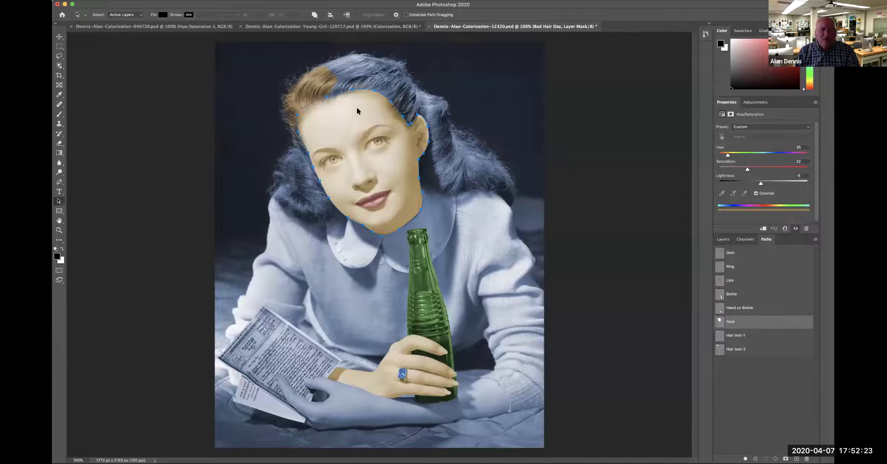
{"action": "left_click", "coordinate": [195, 26]}
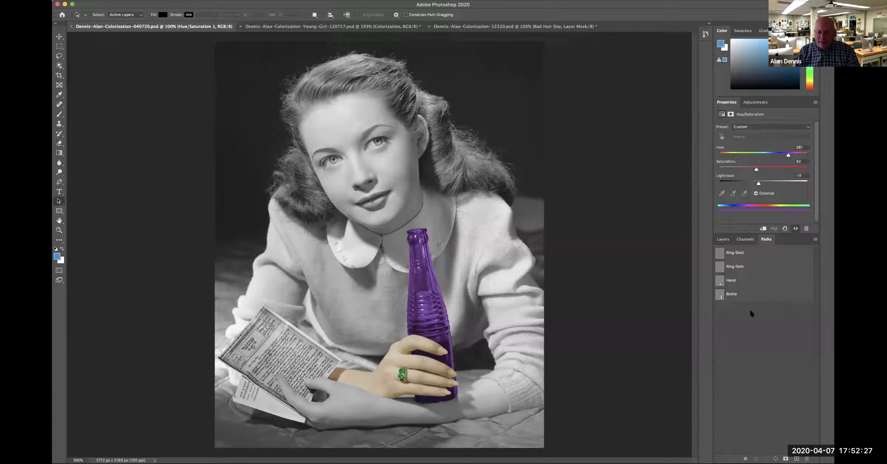
- Paste the copied face outline into Paths and save it as 'Face'
{"action": "left_click", "coordinate": [727, 240]}
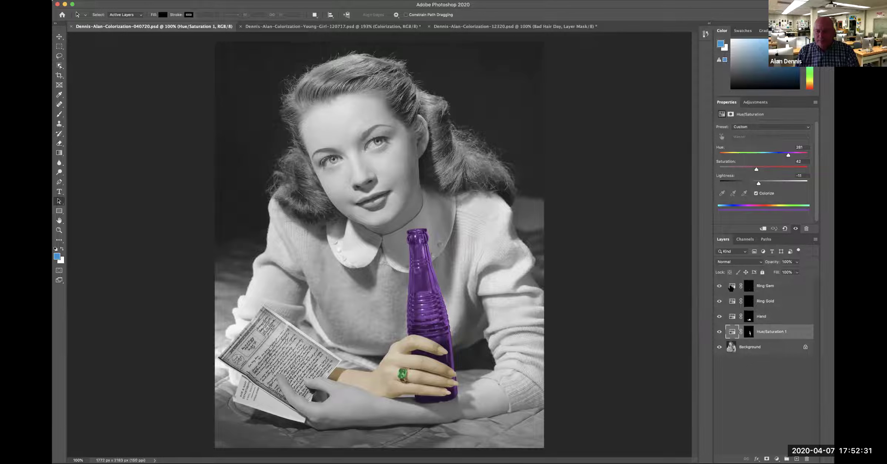
{"action": "left_click", "coordinate": [732, 287]}
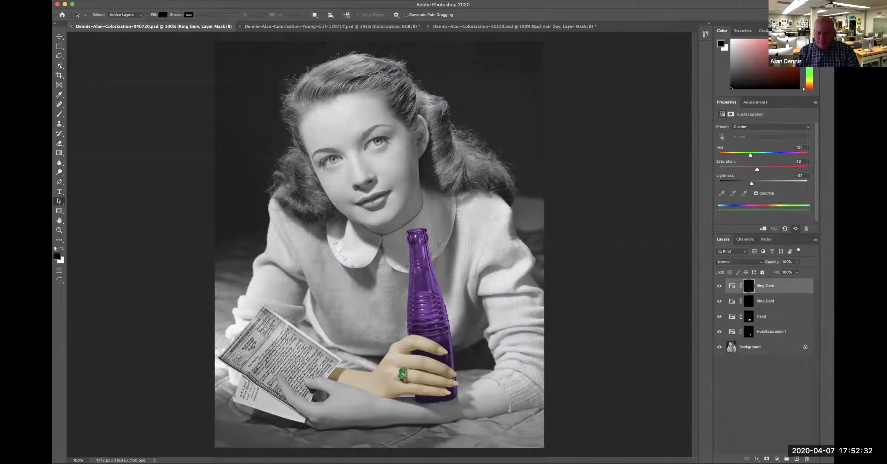
{"action": "left_click", "coordinate": [765, 239]}
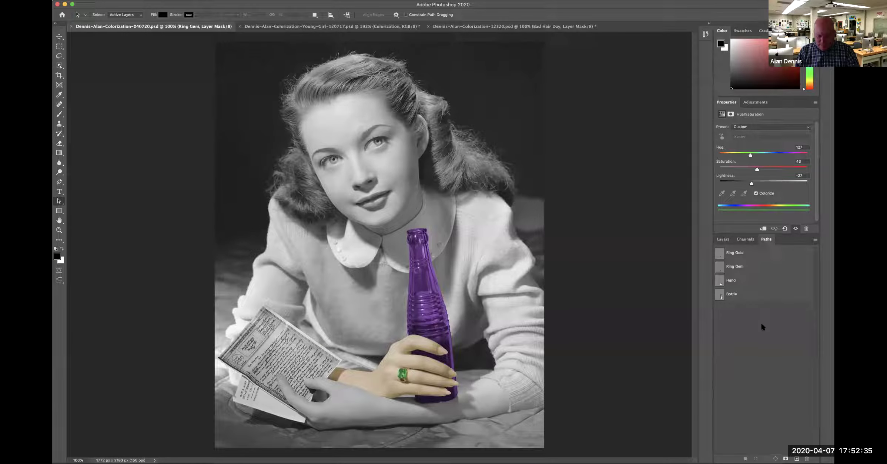
{"action": "key", "text": "super+v"}
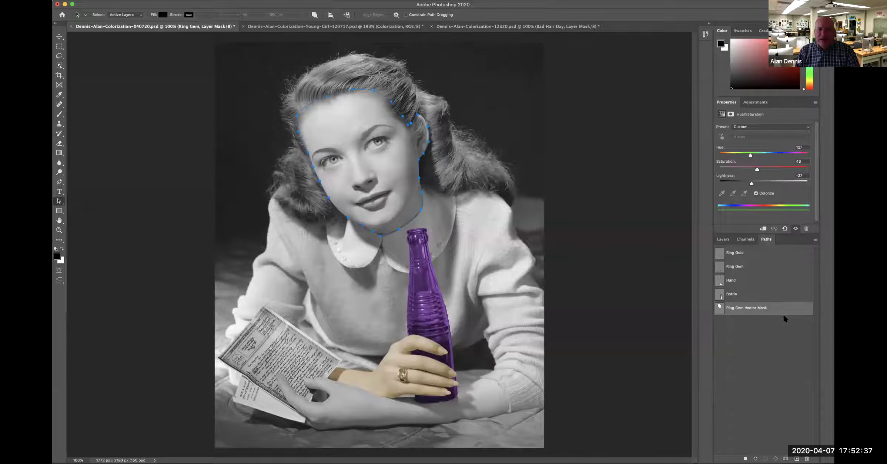
{"action": "double_click", "coordinate": [738, 307]}
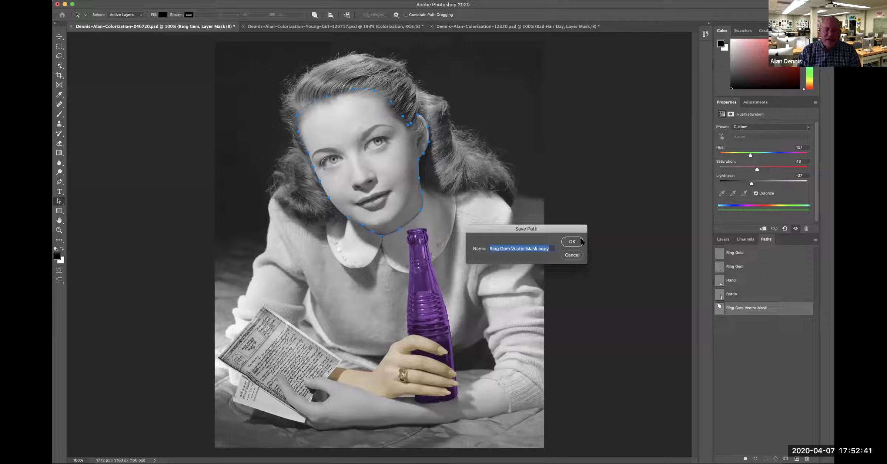
{"action": "type", "text": "Face"}
{"action": "key", "text": "Return"}
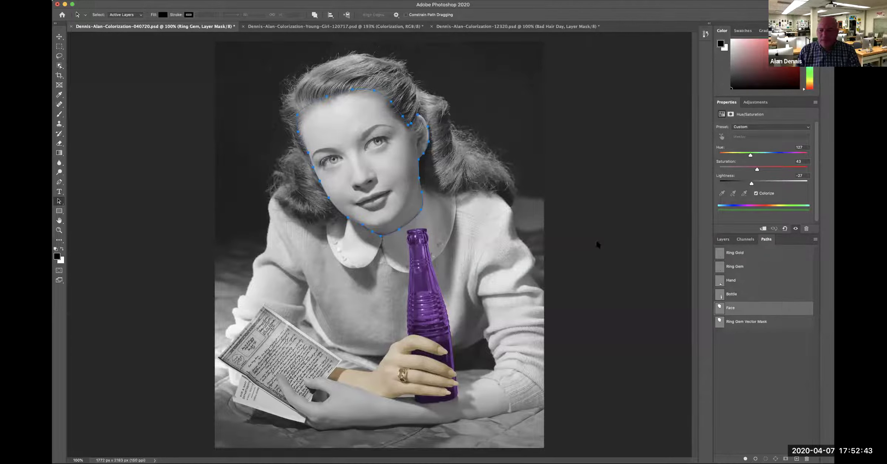
- Delete the leftover Ring Gem Vector Mask path and check the Face path as a selection
{"action": "left_click", "coordinate": [807, 457]}
{"action": "left_click", "coordinate": [583, 156]}
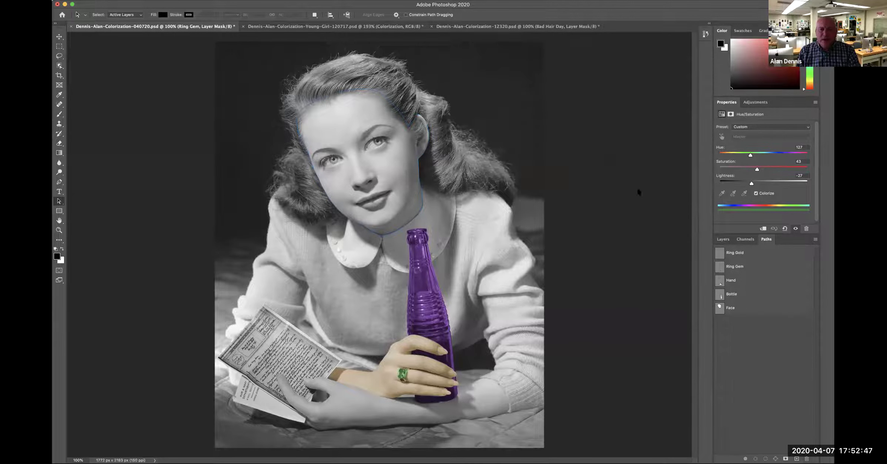
{"action": "left_click", "coordinate": [720, 307], "text": "super"}
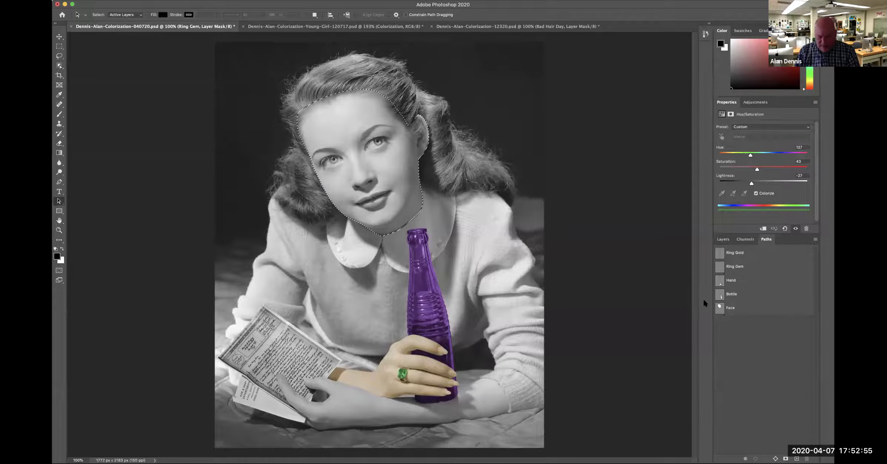
{"action": "key", "text": "super+d"}
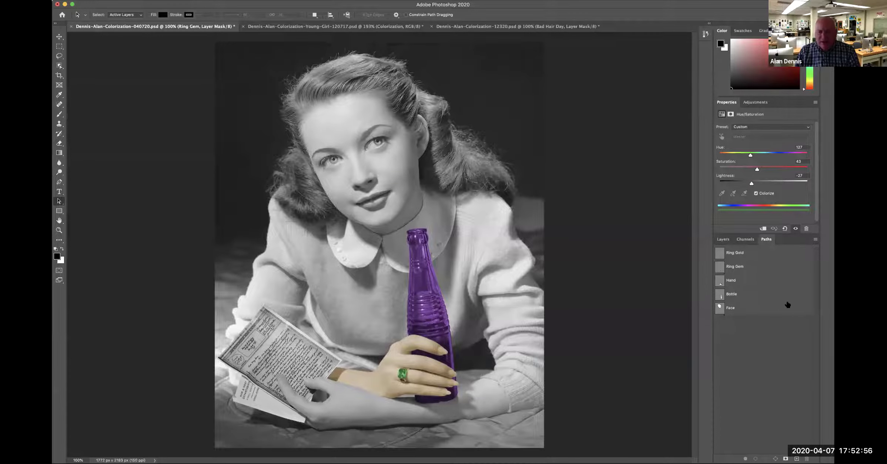
{"action": "left_click", "coordinate": [723, 239]}
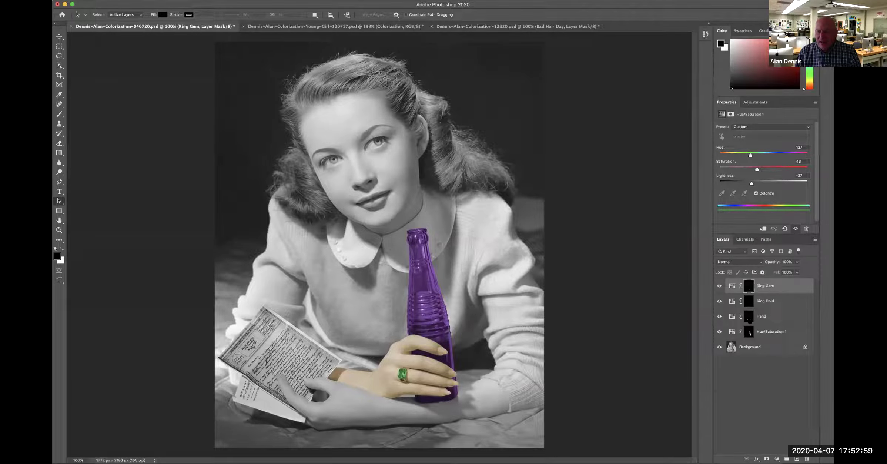
- Duplicate the Hand adjustment layer and name the copy 'Face'
{"action": "left_click", "coordinate": [733, 317]}
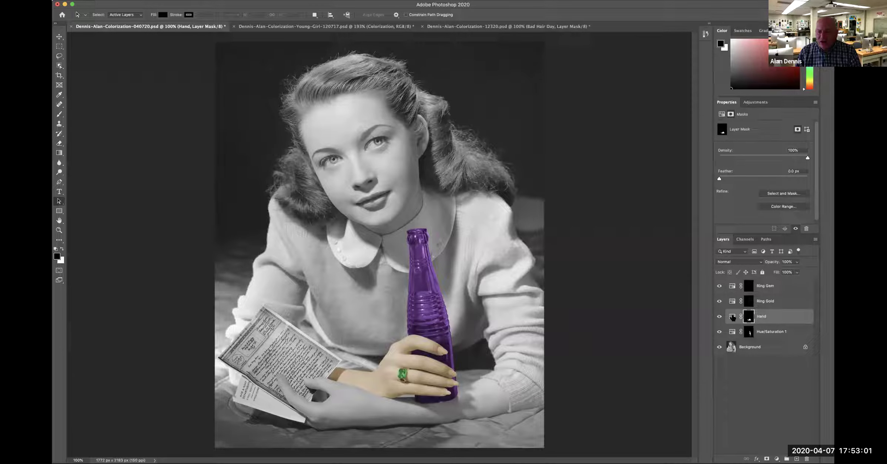
{"action": "left_click", "coordinate": [733, 316]}
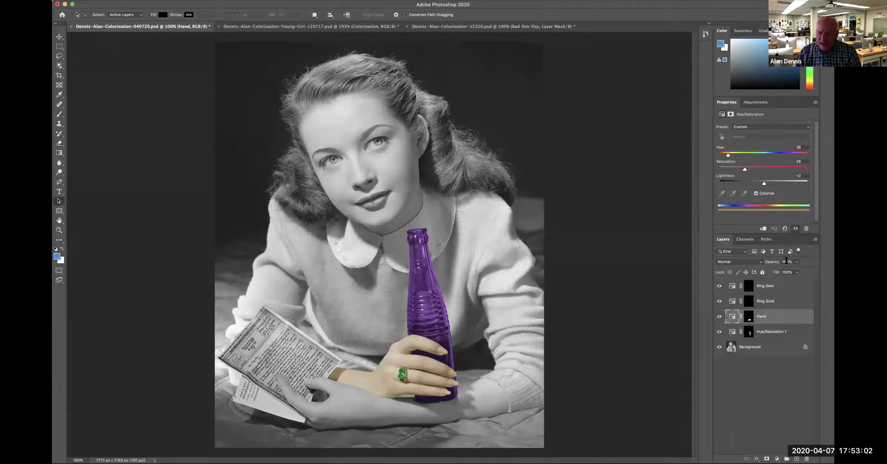
{"action": "left_click", "coordinate": [815, 240]}
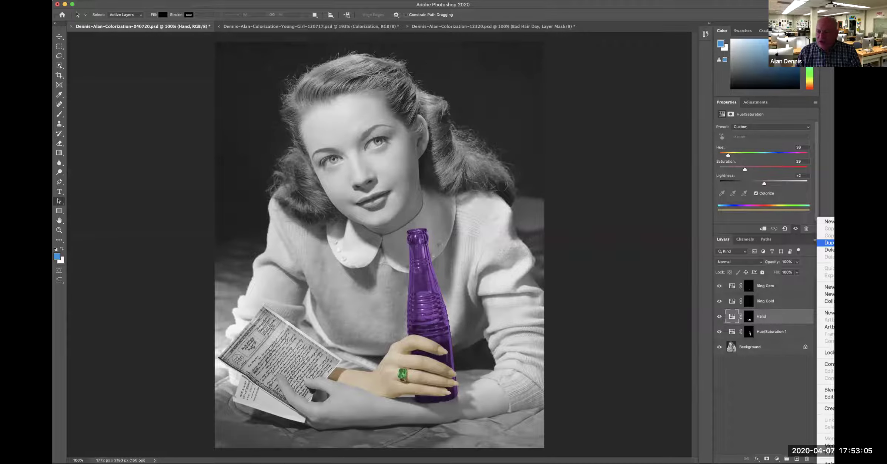
{"action": "left_click", "coordinate": [829, 242]}
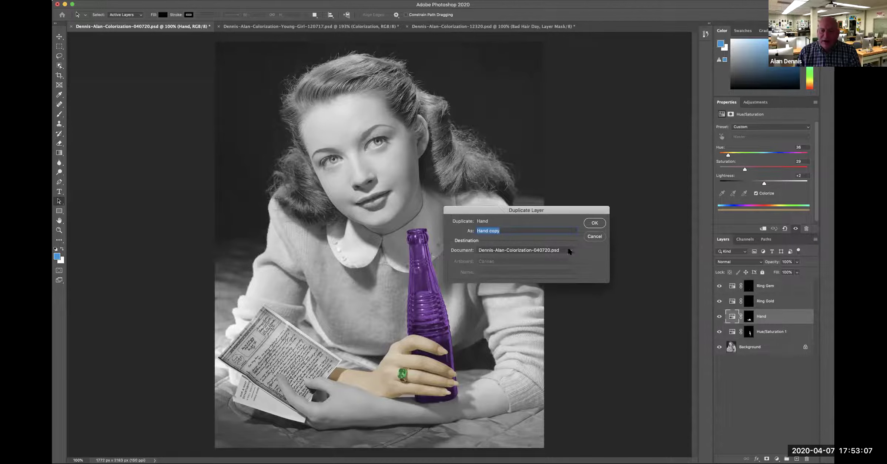
{"action": "type", "text": "Face"}
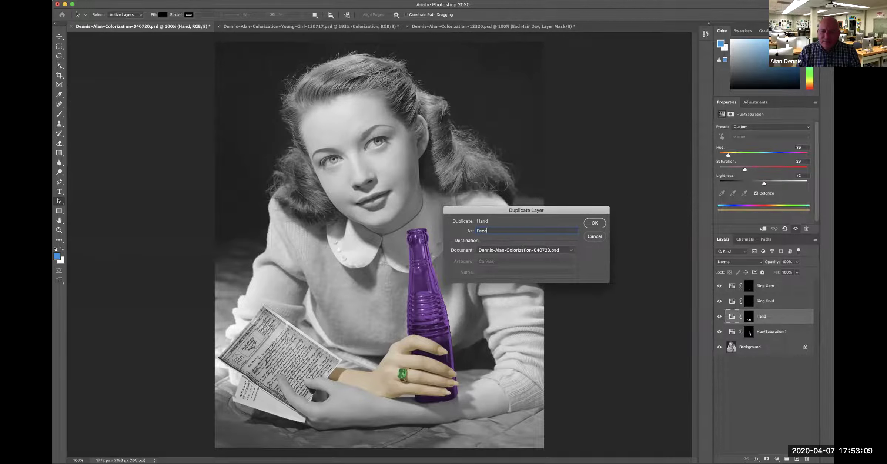
{"action": "key", "text": "Return"}
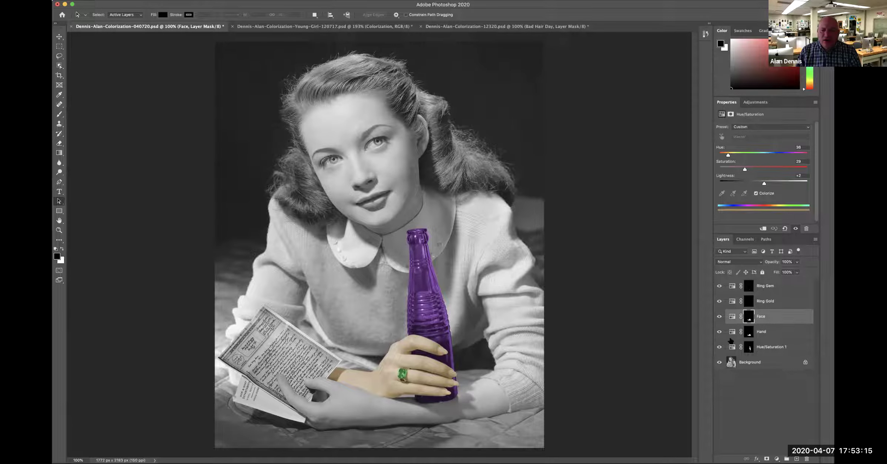
- Delete the Face layer's mask so the tint covers the whole photo
{"action": "left_click", "coordinate": [749, 316]}
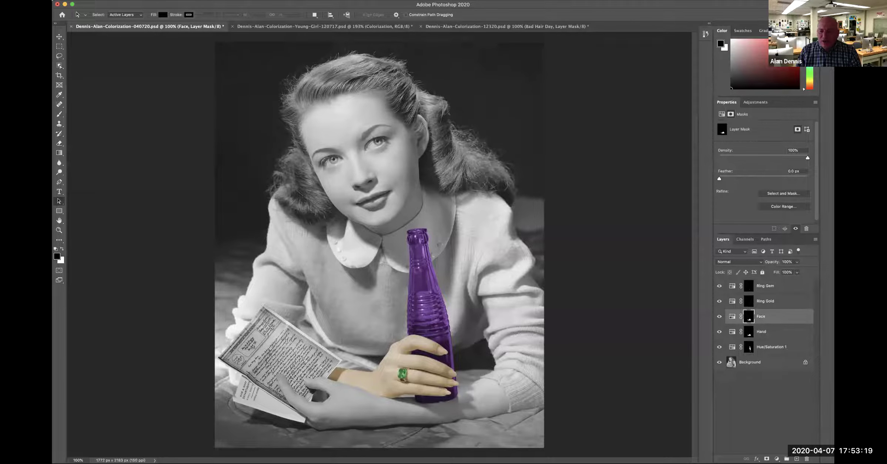
{"action": "left_click", "coordinate": [807, 228]}
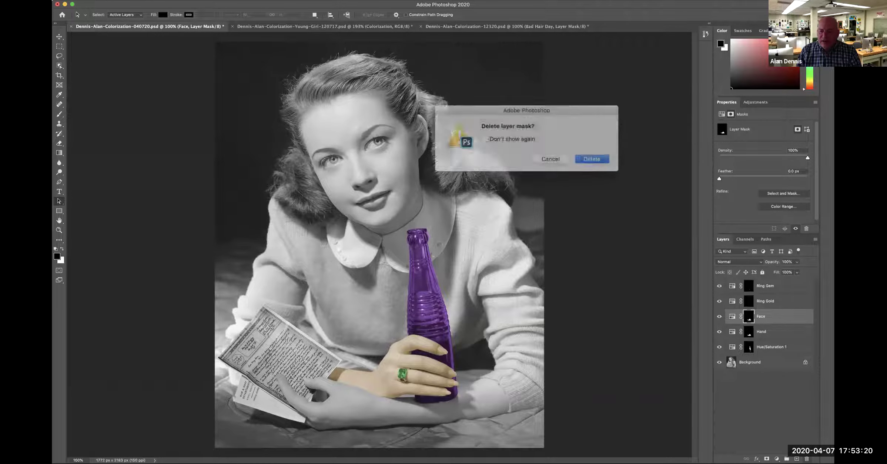
{"action": "left_click", "coordinate": [583, 155]}
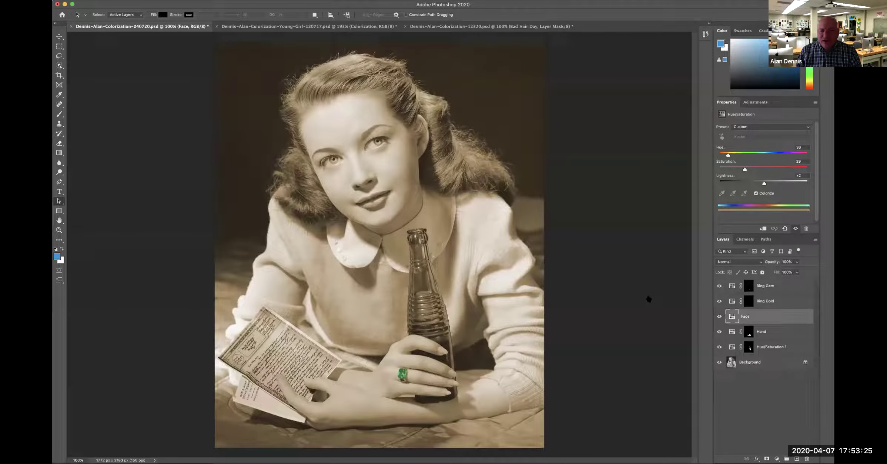
- Mask the Face layer with the Face path selection so the skin tone covers only the face
{"action": "left_click", "coordinate": [766, 239]}
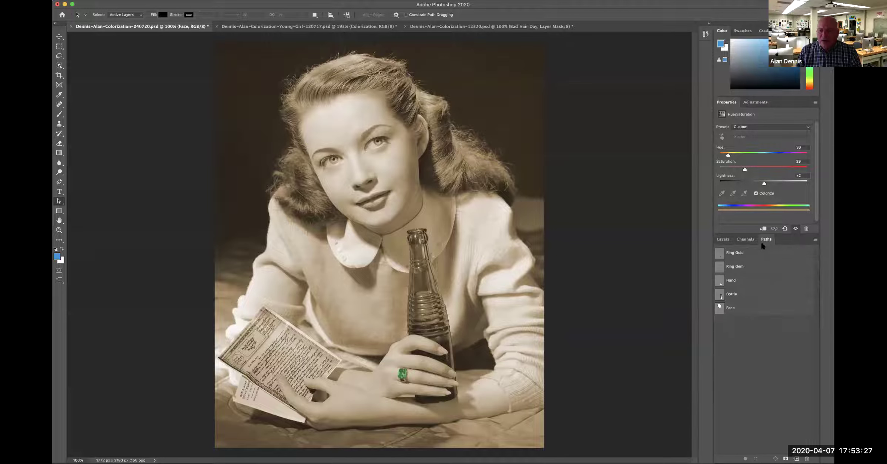
{"action": "left_click", "coordinate": [721, 309], "text": "super"}
{"action": "left_click", "coordinate": [721, 239]}
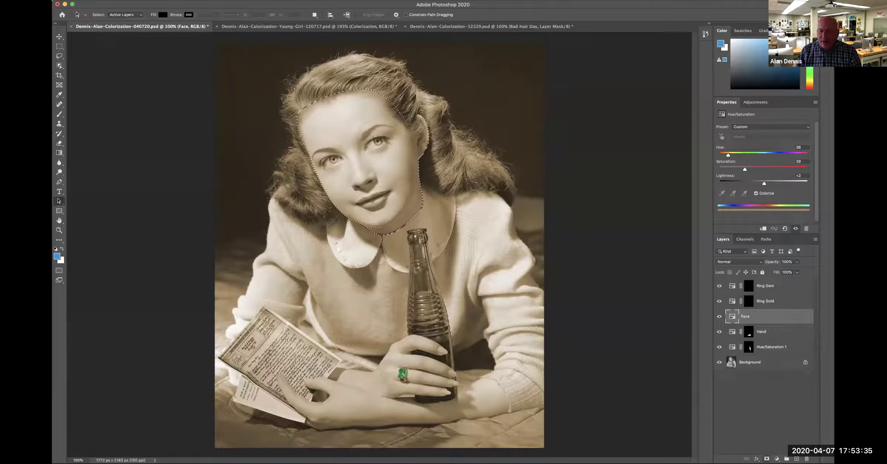
{"action": "left_click", "coordinate": [767, 458]}
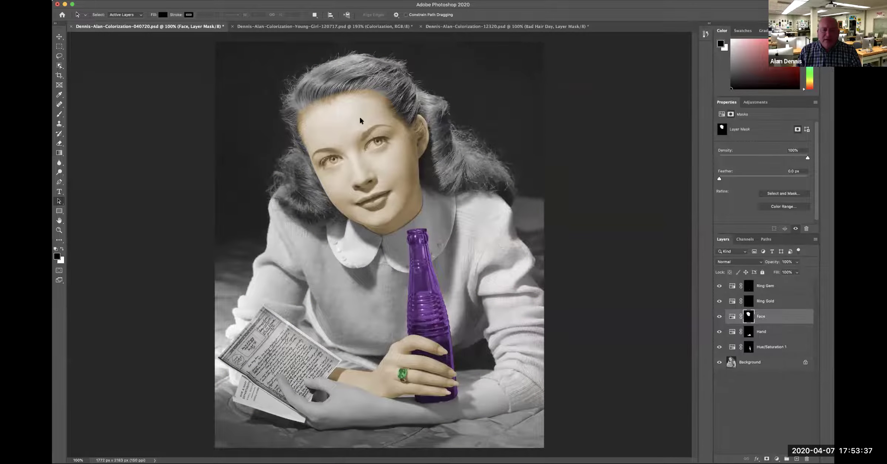
- Zoom in to check the masked face, save the file, and switch to the young-girl portrait
{"action": "left_click", "coordinate": [329, 104]}
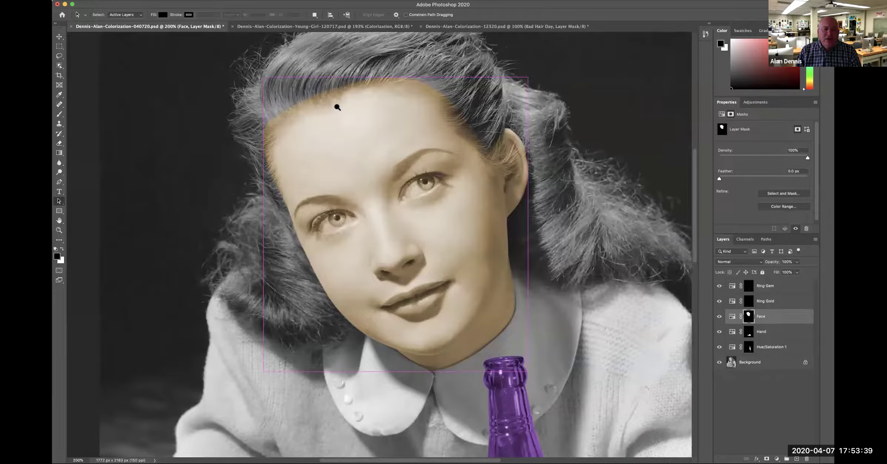
{"action": "left_click", "coordinate": [338, 106]}
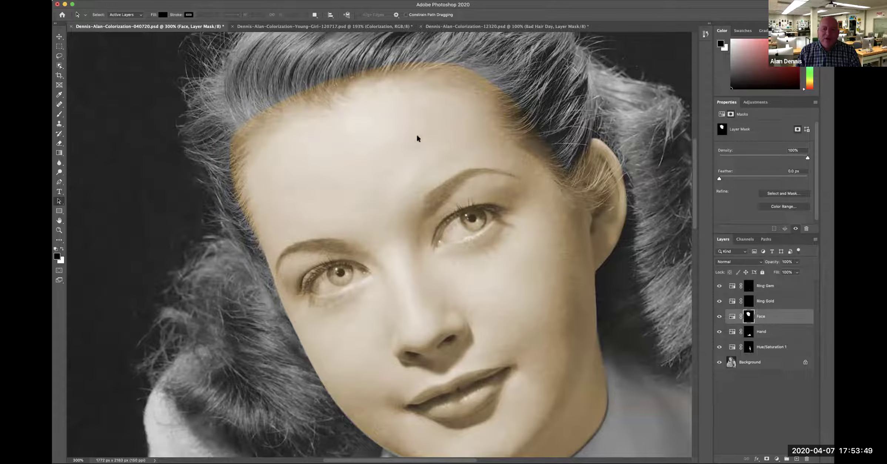
{"action": "left_click", "coordinate": [412, 178], "text": "alt+super"}
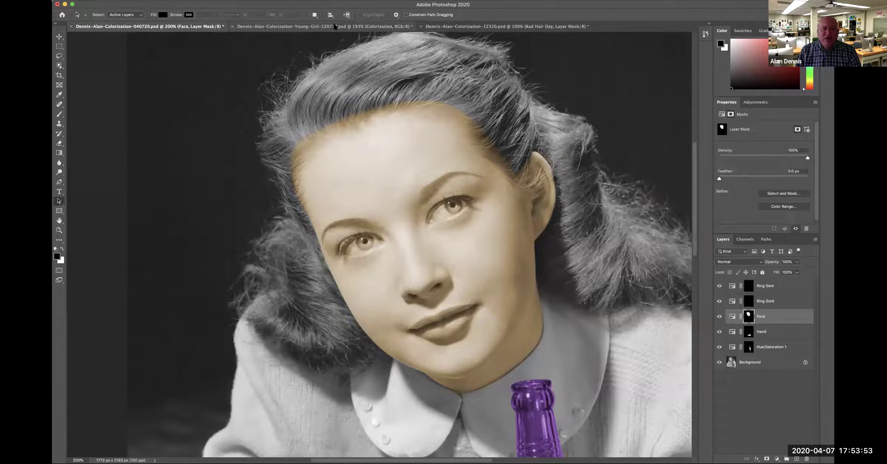
{"action": "key", "text": "super+s"}
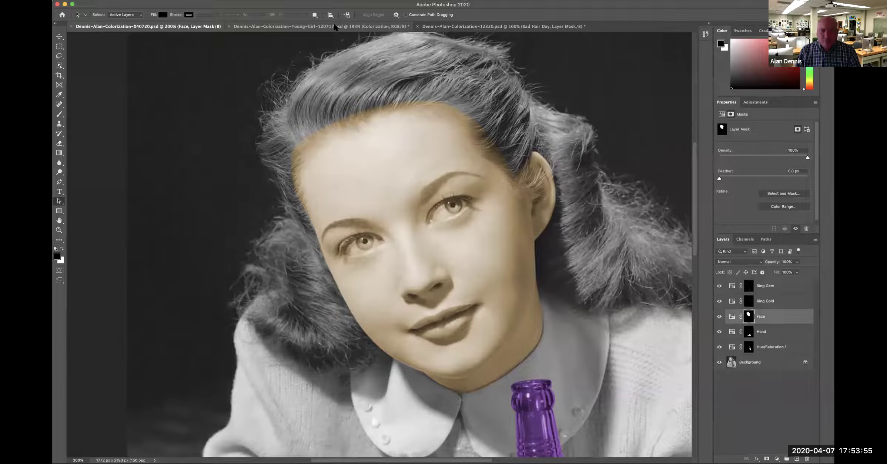
{"action": "left_click", "coordinate": [335, 27]}
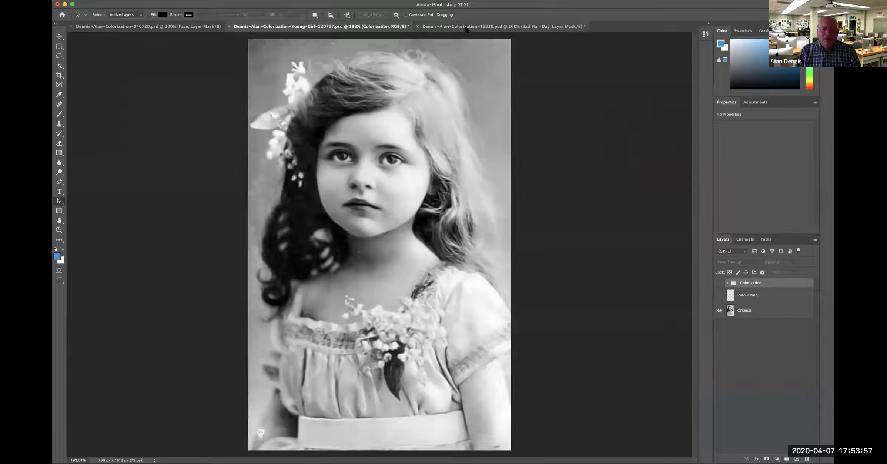
- Bring up the colourized 12320 portrait and toggle the Bad Hair Day layer's visibility
{"action": "left_click_drag", "start_coordinate": [464, 26], "coordinate": [285, 25]}
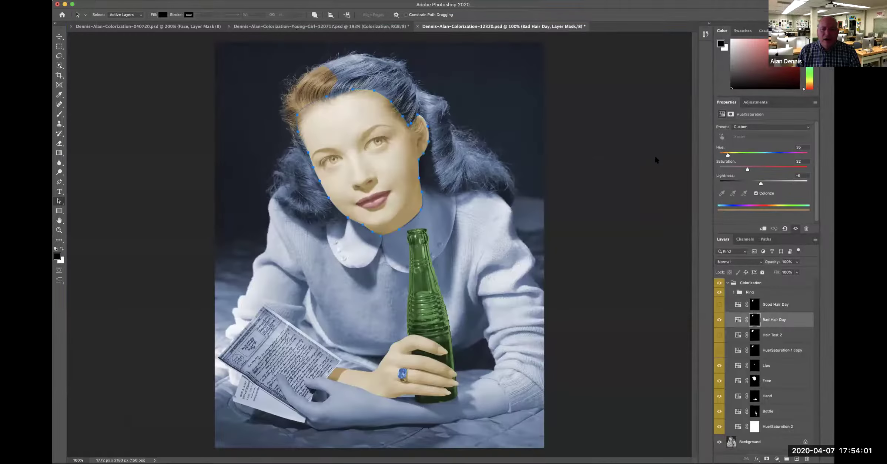
{"action": "left_click", "coordinate": [719, 319]}
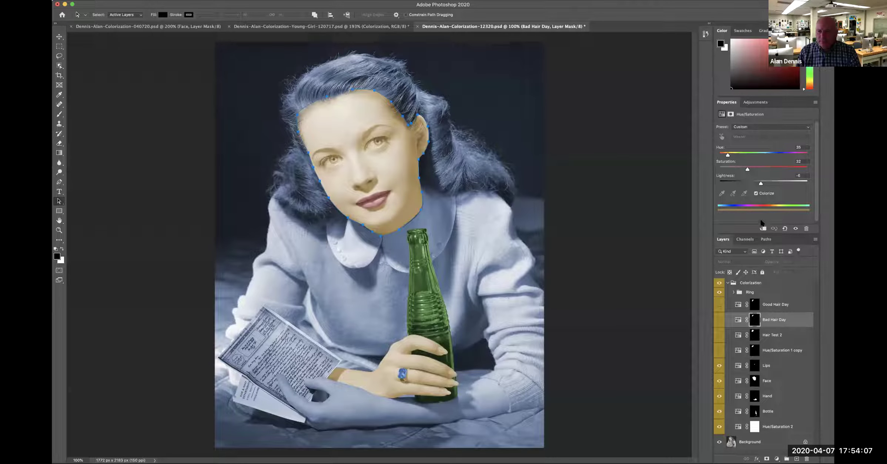
{"action": "left_click", "coordinate": [766, 239]}
{"action": "left_click", "coordinate": [767, 381]}
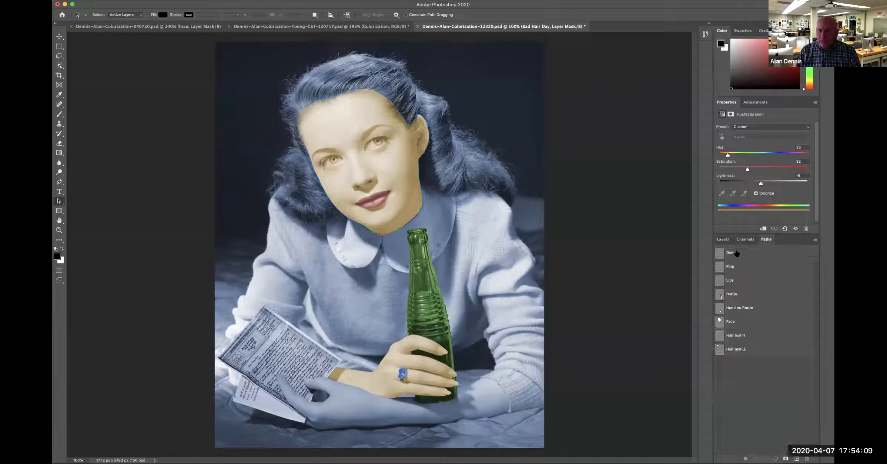
{"action": "left_click", "coordinate": [723, 238]}
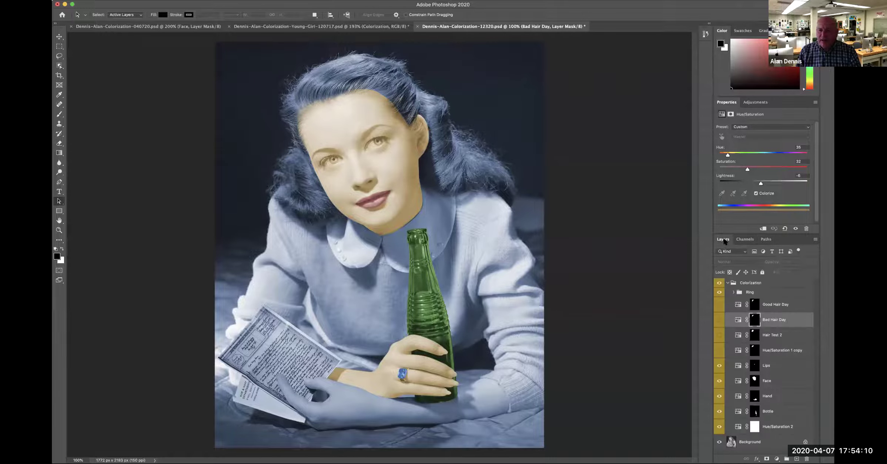
- Inspect the Face, Hand on Bottle and Lips paths in the Paths panel
{"action": "left_click", "coordinate": [766, 239]}
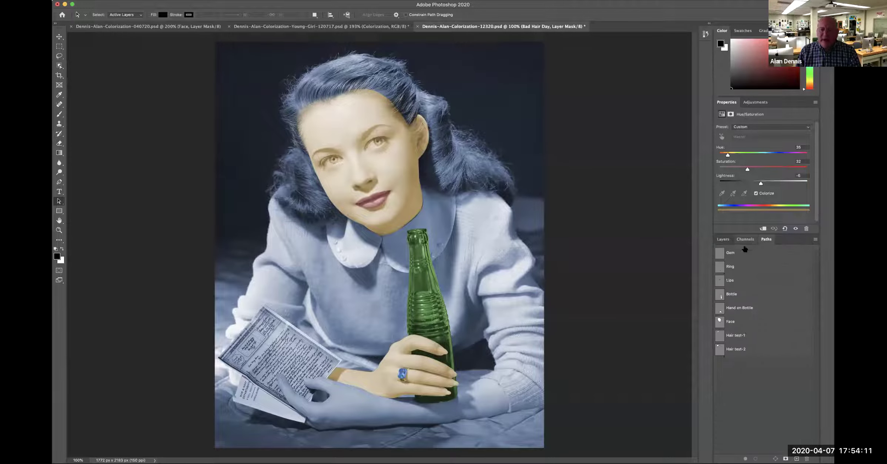
{"action": "left_click", "coordinate": [729, 323]}
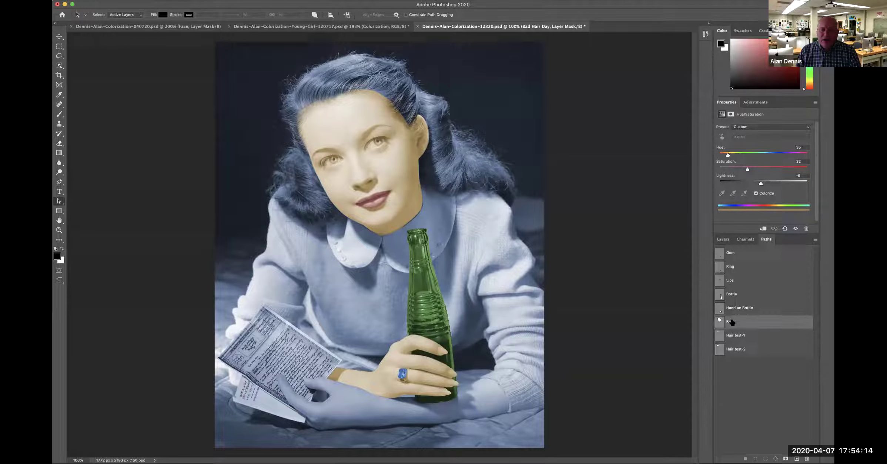
{"action": "left_click", "coordinate": [400, 115]}
{"action": "left_click", "coordinate": [756, 410]}
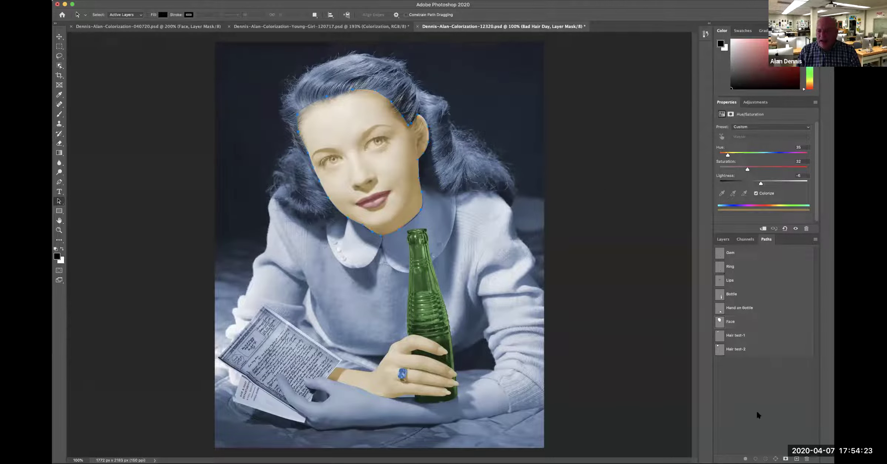
{"action": "left_click", "coordinate": [732, 304]}
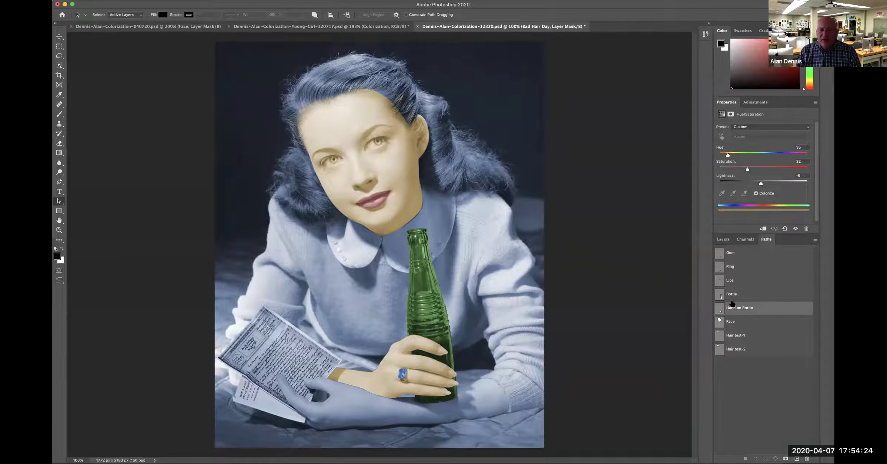
{"action": "left_click", "coordinate": [729, 284]}
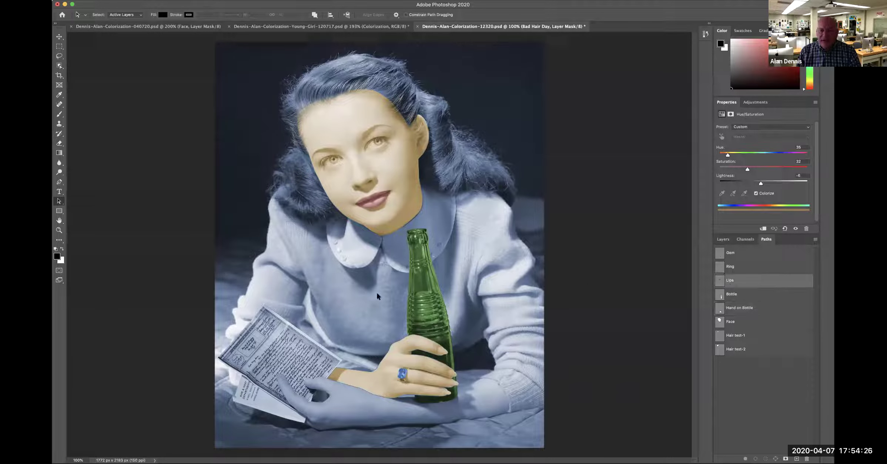
{"action": "left_click", "coordinate": [758, 414]}
{"action": "left_click", "coordinate": [723, 239]}
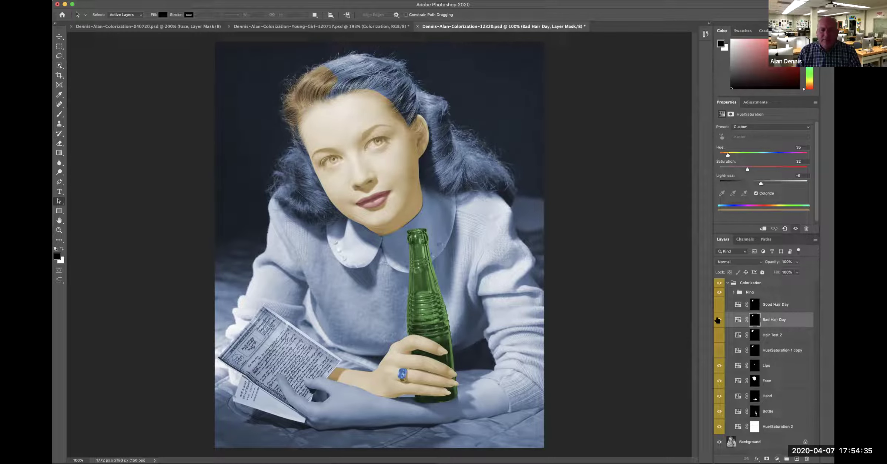
- Zoom in closely on the forehead hairline and move the view to the hair further left
{"action": "left_click", "coordinate": [324, 106], "text": "super"}
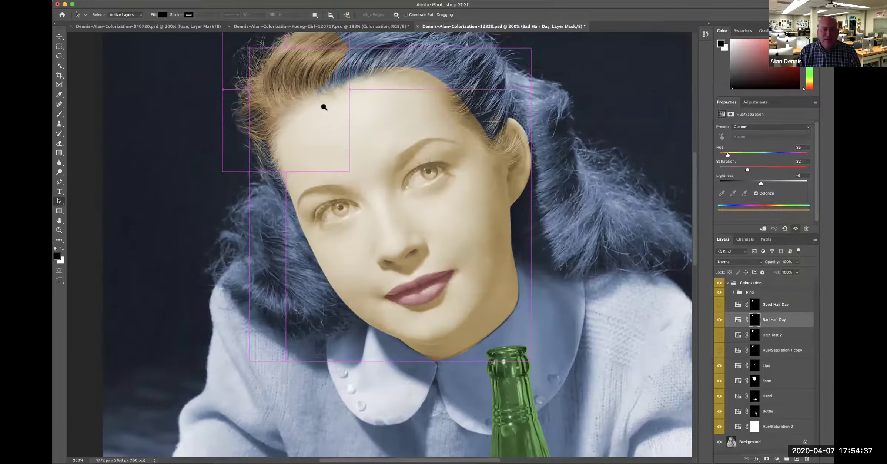
{"action": "left_click", "coordinate": [321, 103], "text": "super"}
{"action": "left_click", "coordinate": [324, 101], "text": "super"}
{"action": "left_click", "coordinate": [308, 86], "text": "super"}
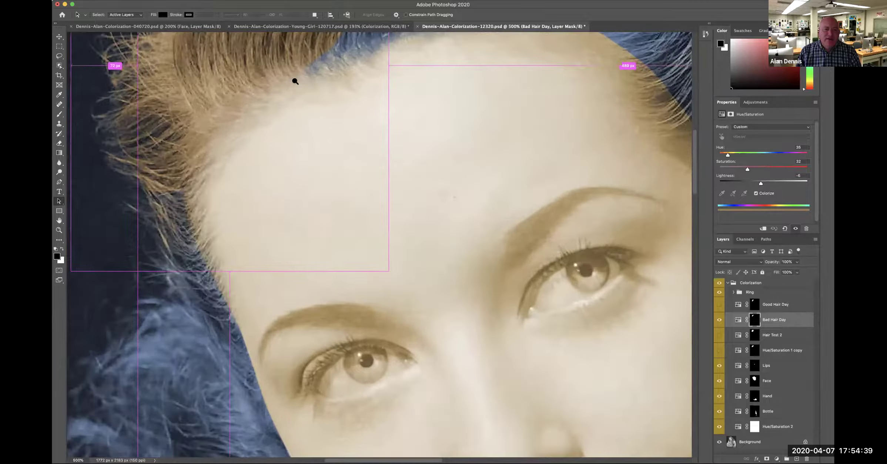
{"action": "left_click", "coordinate": [294, 80], "text": "super"}
{"action": "left_click_drag", "start_coordinate": [295, 80], "coordinate": [476, 232]}
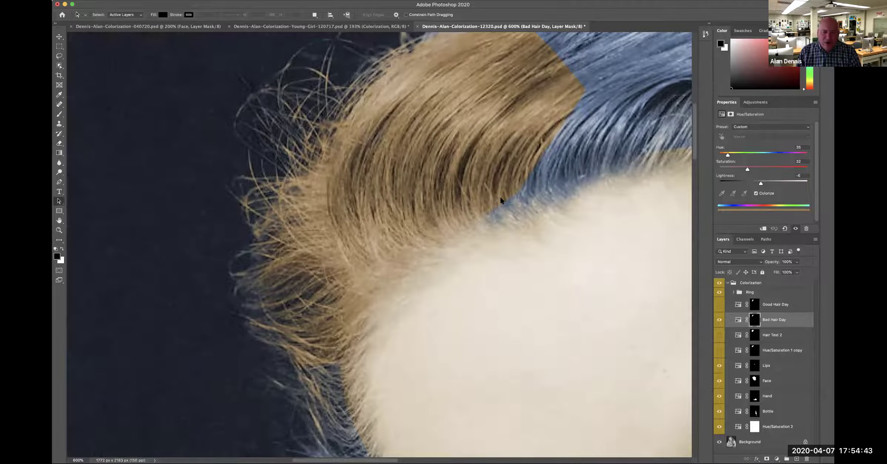
- Hide Bad Hair Day, try Good Hair Day, then show only Hair Test 2 at 400% zoom
{"action": "left_click", "coordinate": [719, 319]}
{"action": "left_click", "coordinate": [719, 304]}
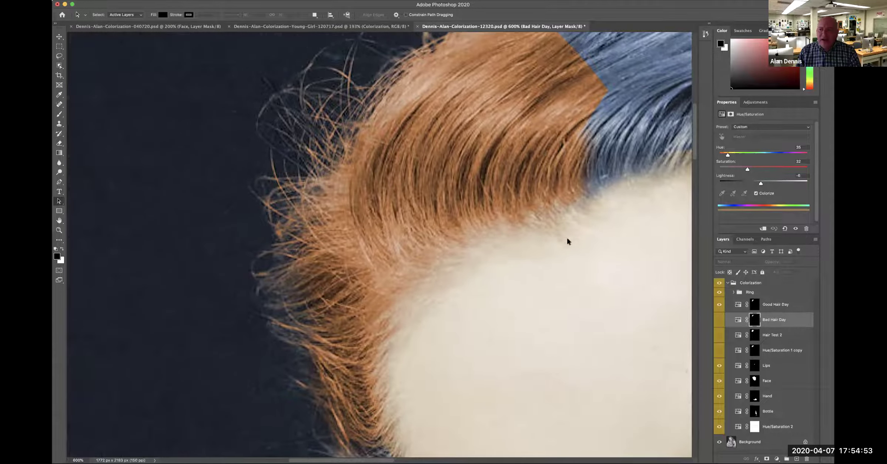
{"action": "scroll", "coordinate": [426, 259], "scroll_direction": "right", "scroll_amount": 4}
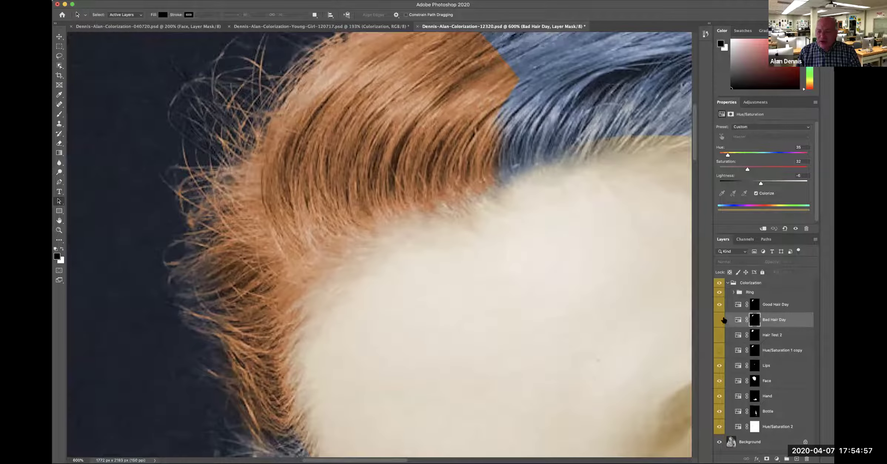
{"action": "left_click", "coordinate": [720, 305]}
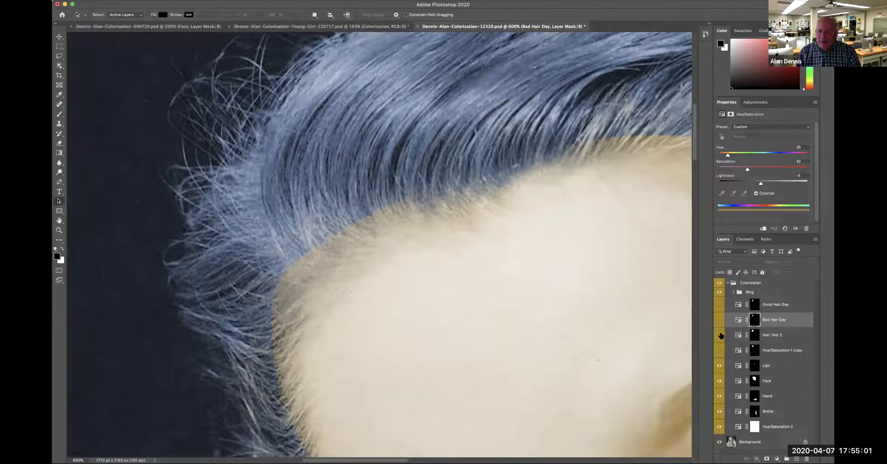
{"action": "left_click", "coordinate": [719, 335]}
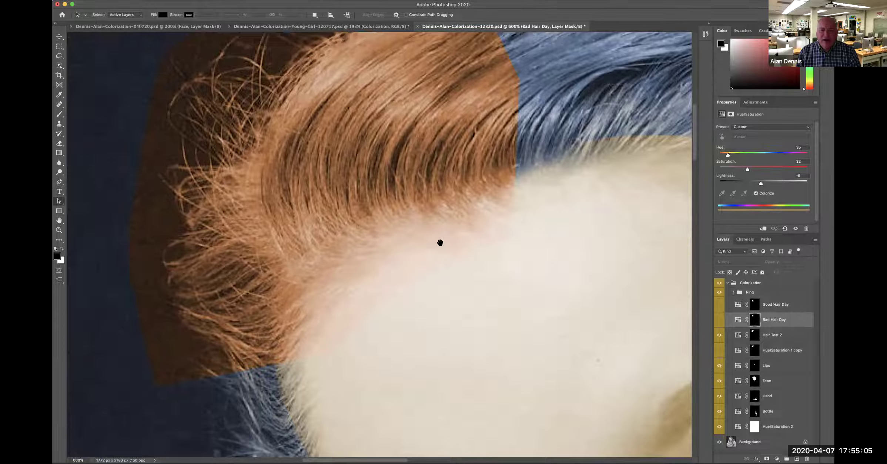
{"action": "left_click", "coordinate": [414, 226], "text": "alt+super"}
{"action": "left_click", "coordinate": [420, 219], "text": "alt"}
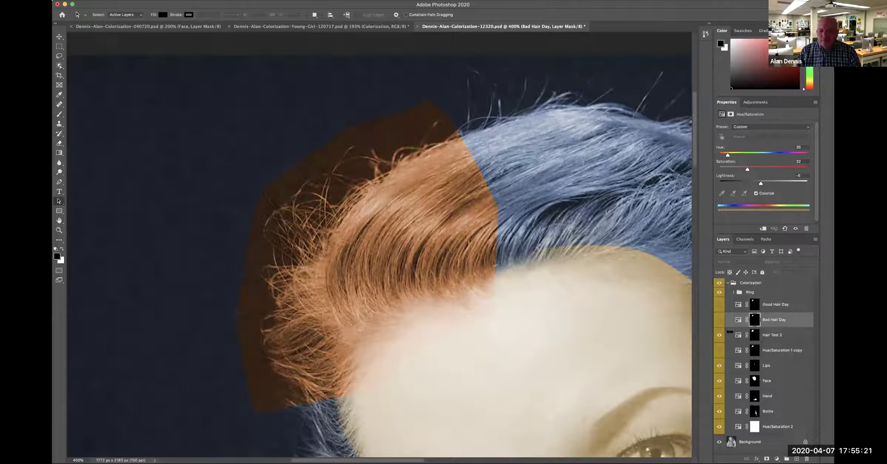
- Hide Hair Test 2 and load the Hair test-1 path as a selection
{"action": "left_click", "coordinate": [720, 334]}
{"action": "left_click", "coordinate": [720, 334]}
{"action": "left_click", "coordinate": [766, 238]}
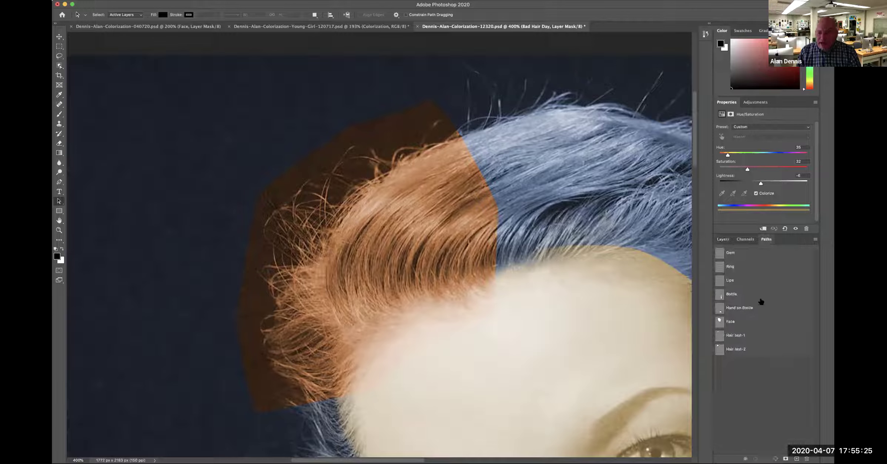
{"action": "left_click", "coordinate": [723, 238]}
{"action": "left_click", "coordinate": [719, 335]}
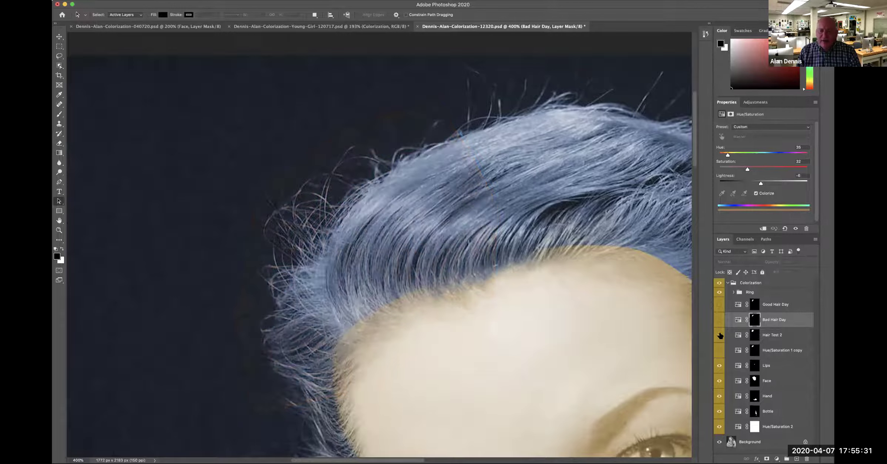
{"action": "left_click", "coordinate": [765, 240]}
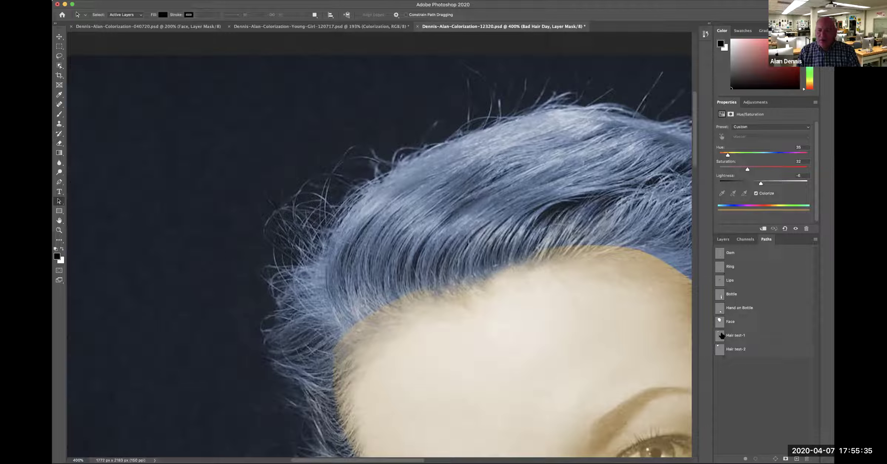
{"action": "left_click", "coordinate": [721, 335]}
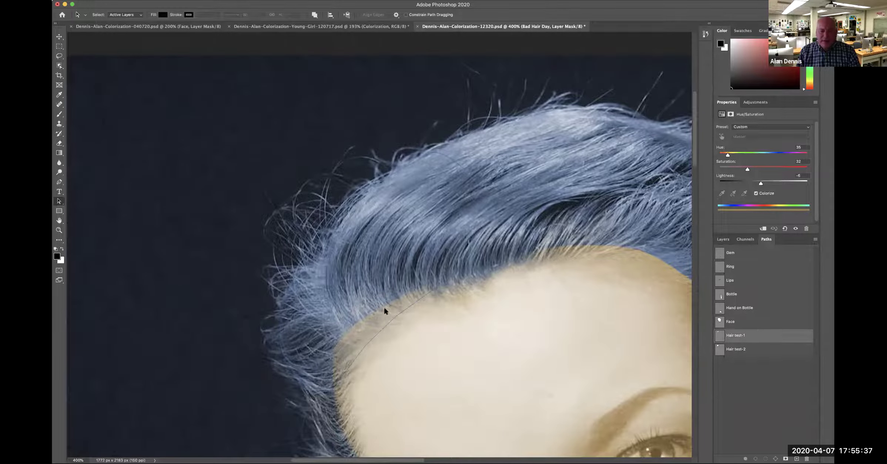
{"action": "left_click", "coordinate": [402, 310]}
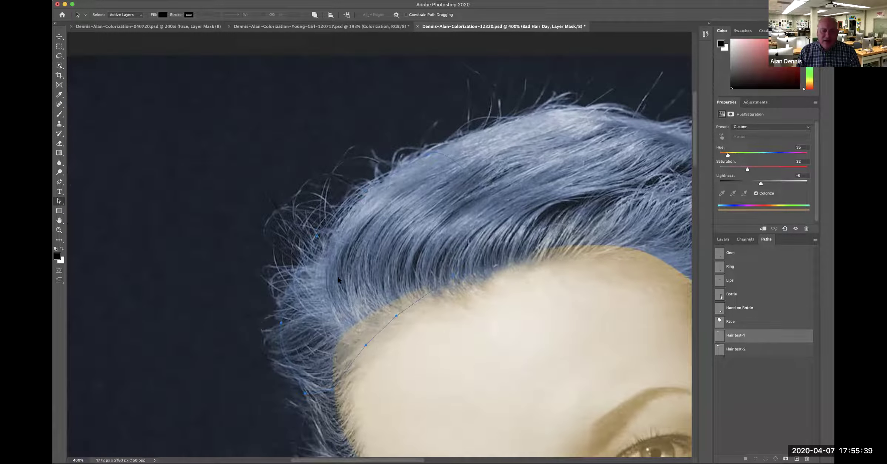
{"action": "scroll", "coordinate": [435, 158], "scroll_direction": "down", "scroll_amount": 2}
{"action": "scroll", "coordinate": [436, 158], "scroll_direction": "down", "scroll_amount": 3}
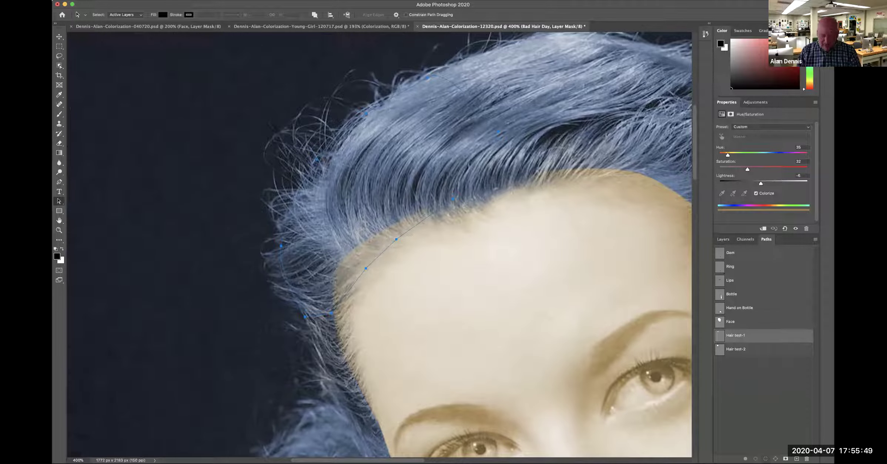
{"action": "key", "text": "super+Return"}
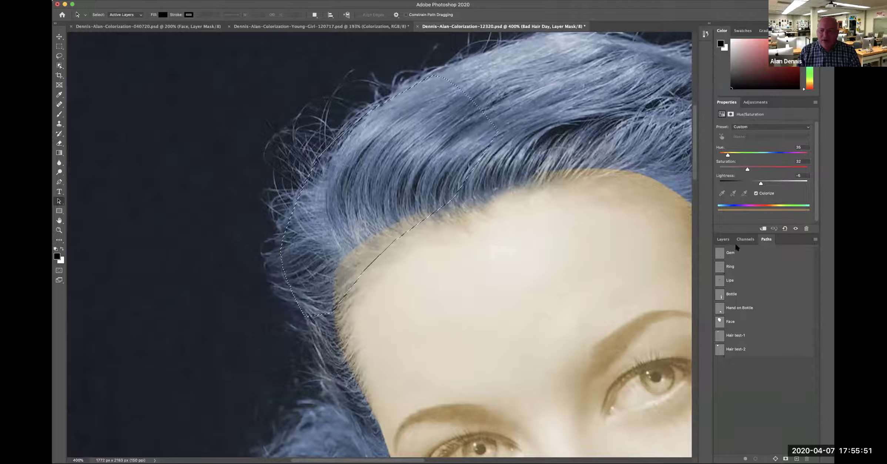
- Add a Hue/Saturation adjustment above Good Hair Day, masked to the hair selection
{"action": "left_click", "coordinate": [724, 239]}
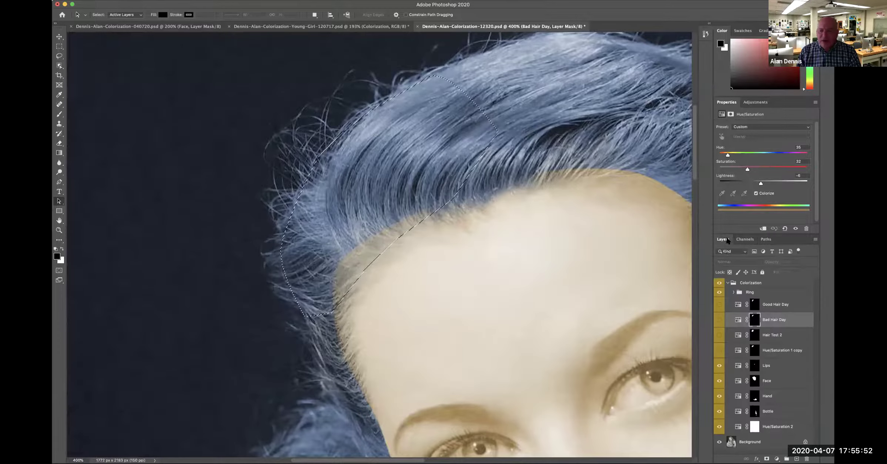
{"action": "left_click", "coordinate": [734, 303]}
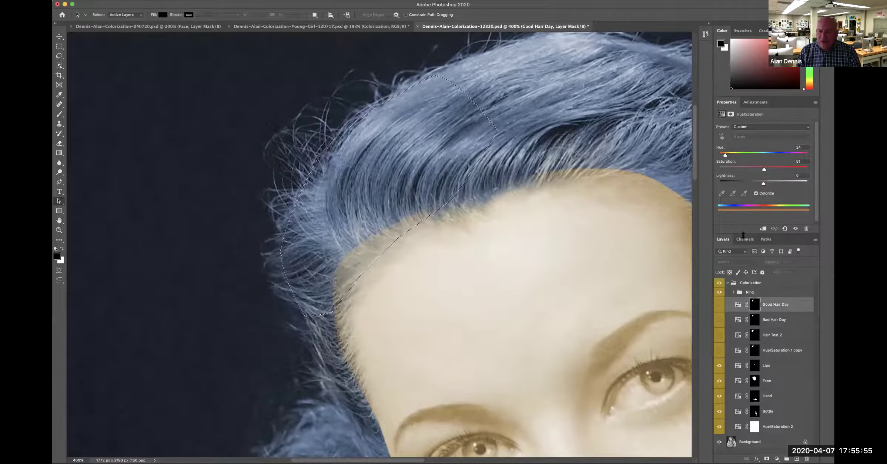
{"action": "left_click", "coordinate": [748, 104]}
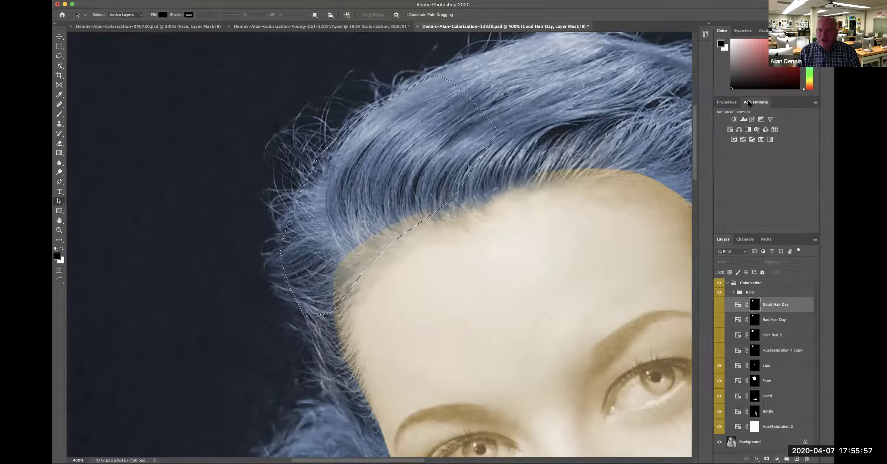
{"action": "left_click", "coordinate": [730, 129]}
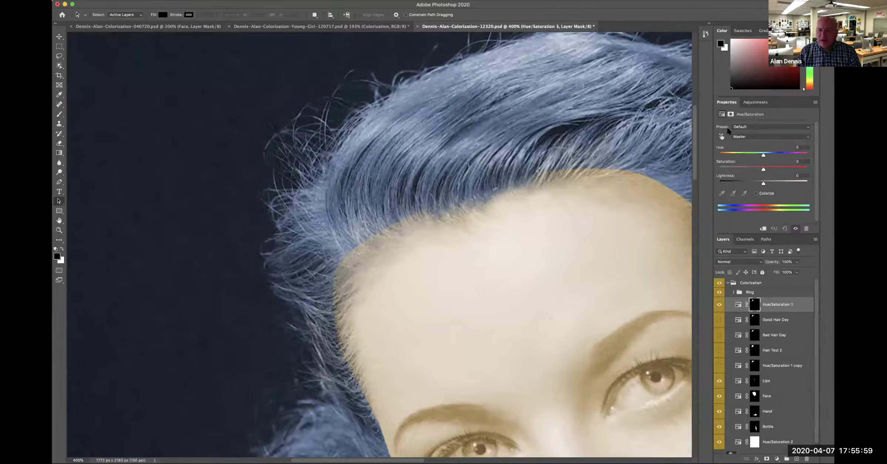
- Colorize Hue/Saturation 3 with hue 24 and saturation 43 to tint the front lock auburn
{"action": "left_click", "coordinate": [755, 193]}
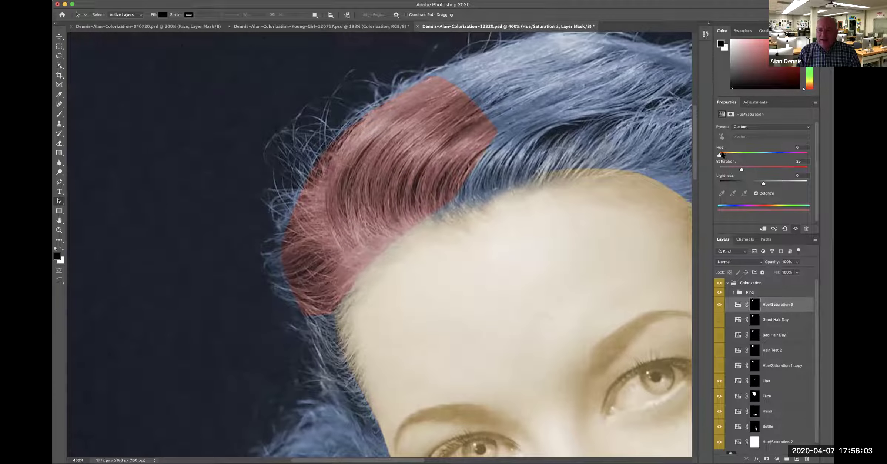
{"action": "left_click_drag", "start_coordinate": [719, 154], "coordinate": [750, 170]}
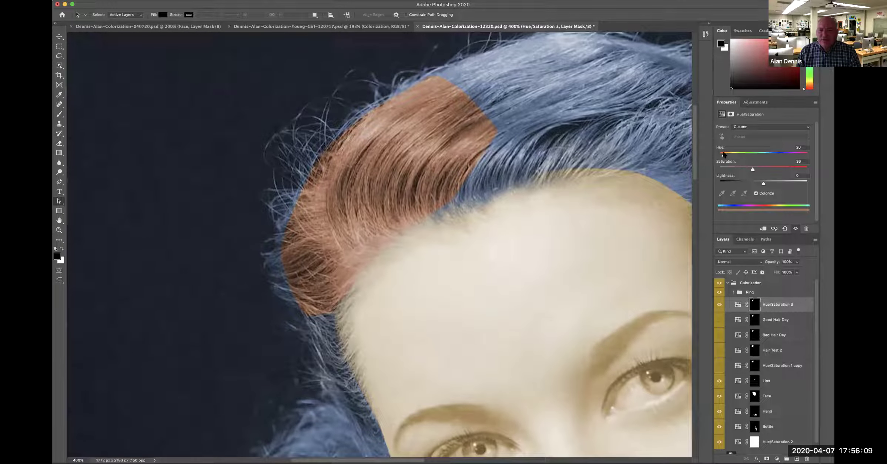
{"action": "left_click_drag", "start_coordinate": [725, 155], "coordinate": [757, 169]}
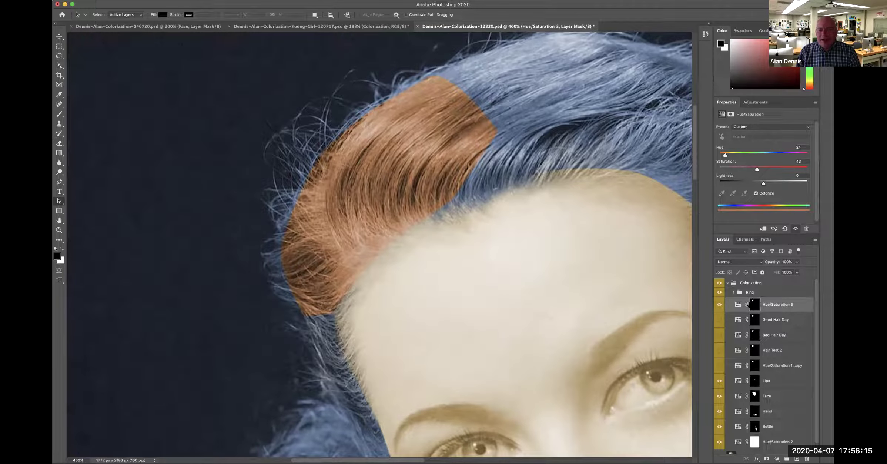
{"action": "left_click", "coordinate": [754, 304]}
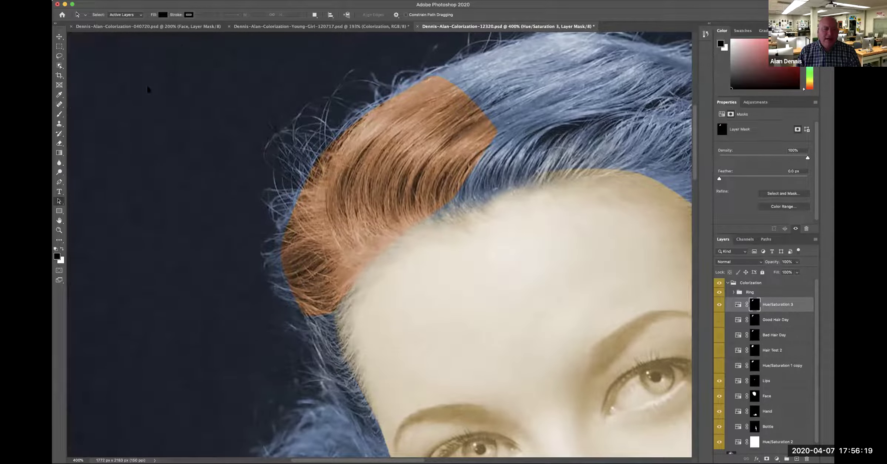
- Open the hair mask in Select and Mask with Overlay view and a 50-pixel refine brush
{"action": "left_click", "coordinate": [783, 193]}
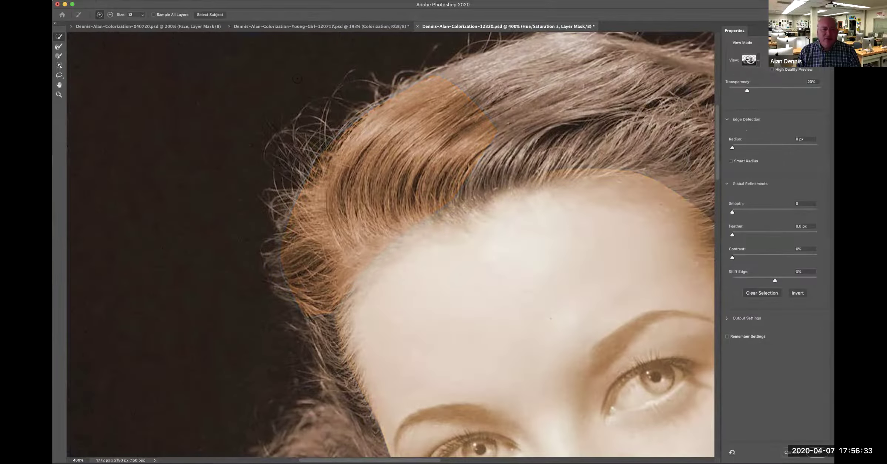
{"action": "left_click", "coordinate": [757, 60]}
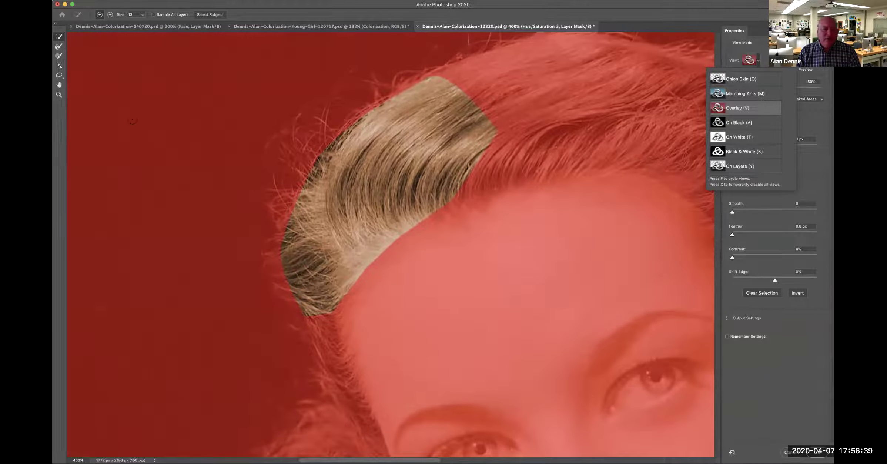
{"action": "left_click", "coordinate": [59, 46]}
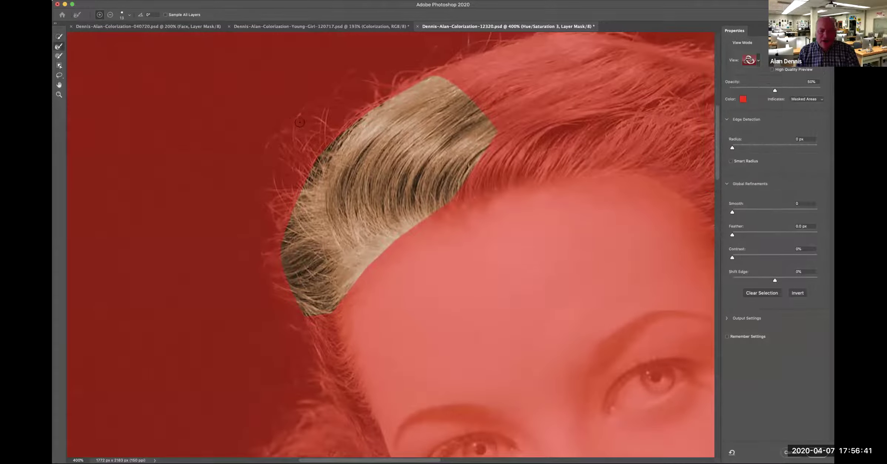
{"action": "key", "text": "bracketright"}
{"action": "key", "text": "bracketright"}
{"action": "key", "text": "bracketright"}
{"action": "key", "text": "bracketright"}
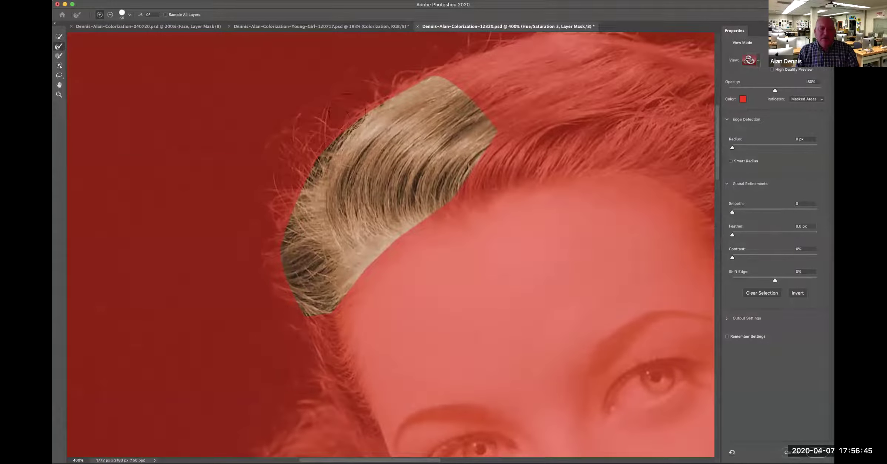
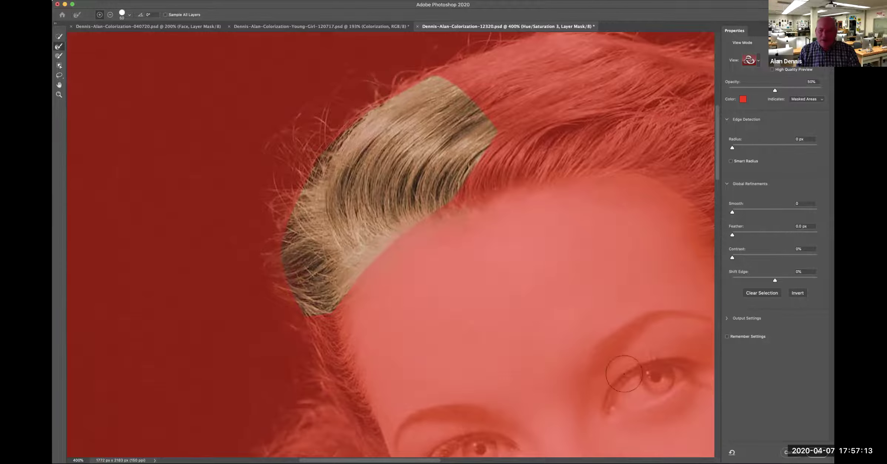
- Apply the refined hair mask, hide Hue/Saturation 3, and load the Hair test-2 path as a selection
{"action": "left_click", "coordinate": [816, 454]}
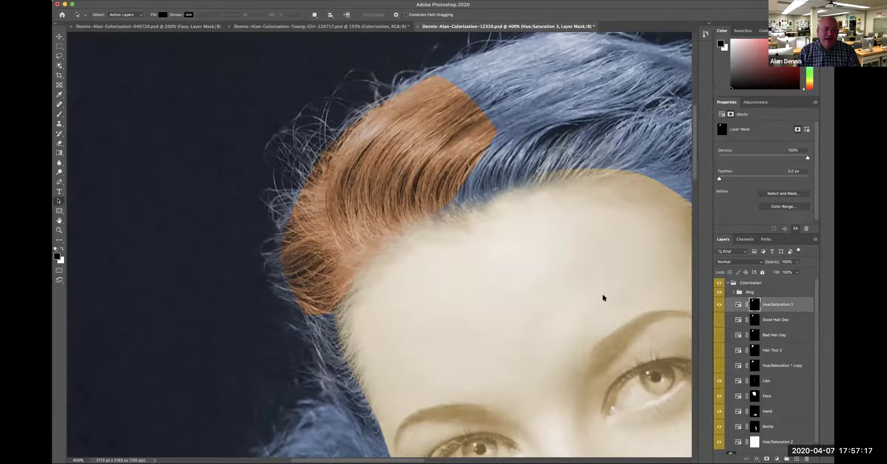
{"action": "left_click", "coordinate": [719, 305]}
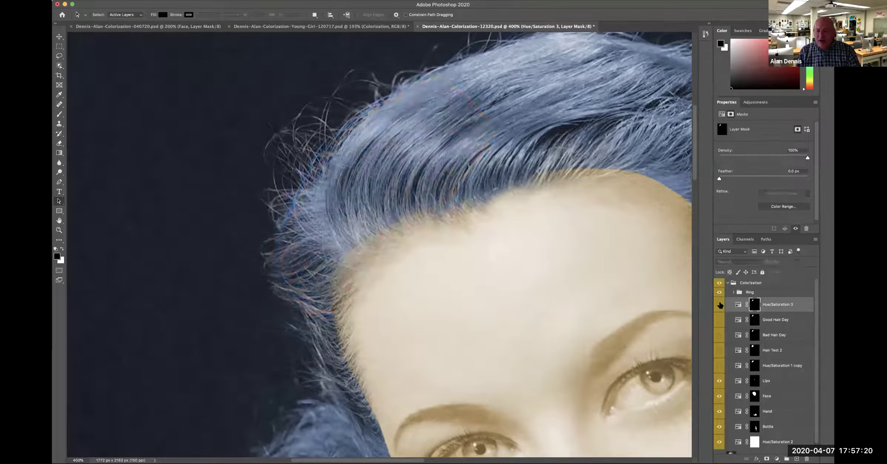
{"action": "left_click", "coordinate": [765, 239]}
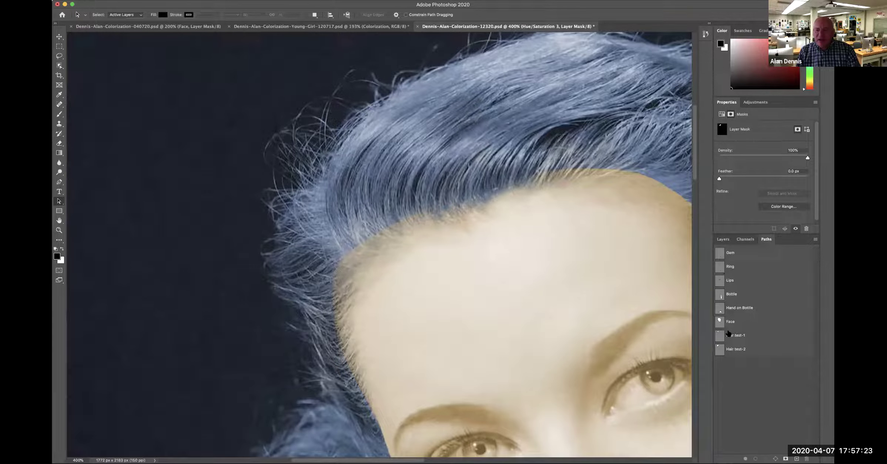
{"action": "left_click", "coordinate": [718, 348]}
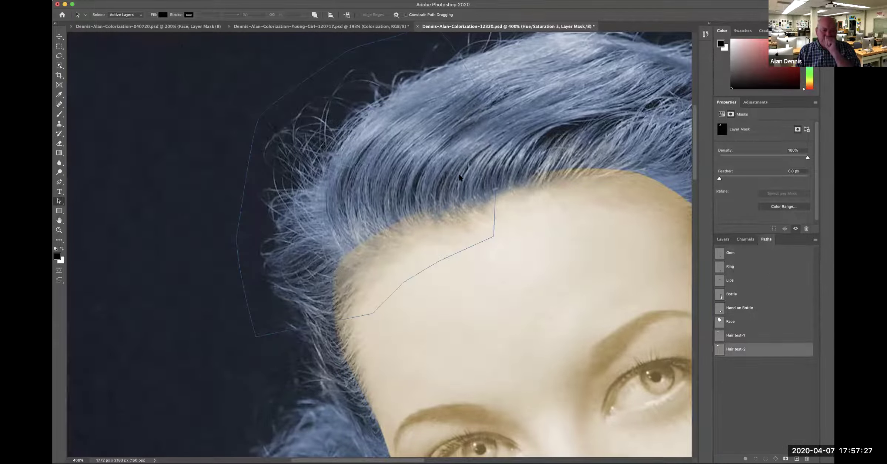
{"action": "scroll", "coordinate": [409, 119], "scroll_direction": "up", "scroll_amount": 2}
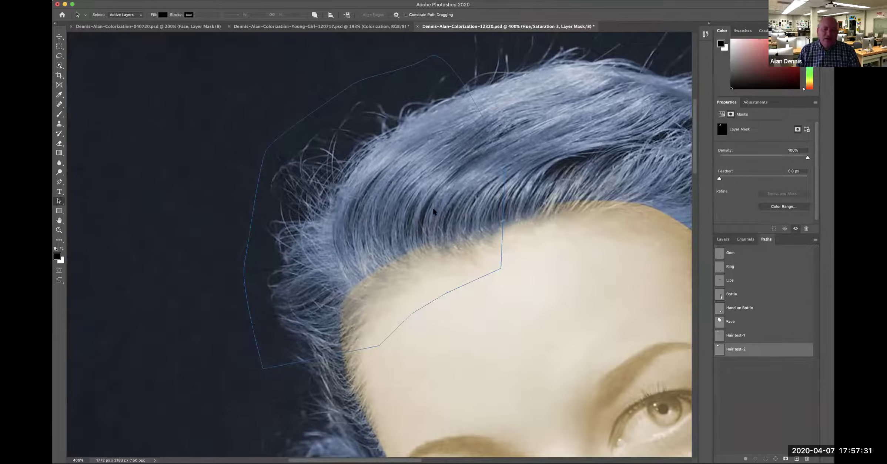
{"action": "left_click", "coordinate": [719, 348], "text": "super"}
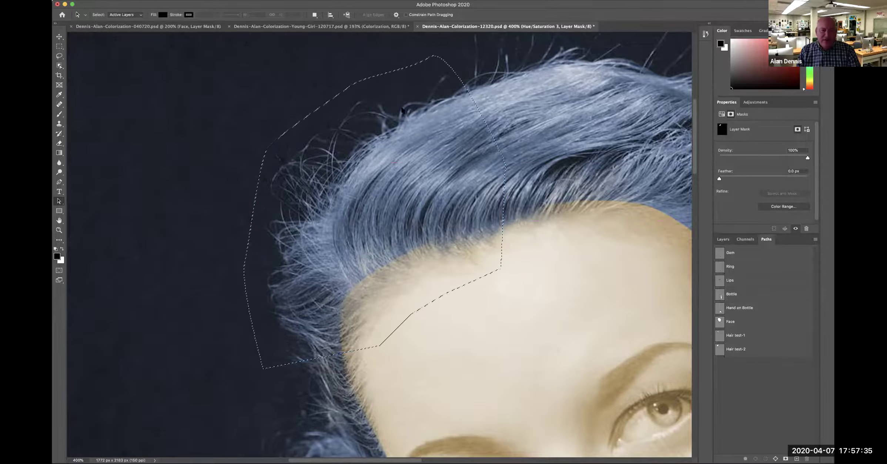
{"action": "left_click", "coordinate": [725, 239]}
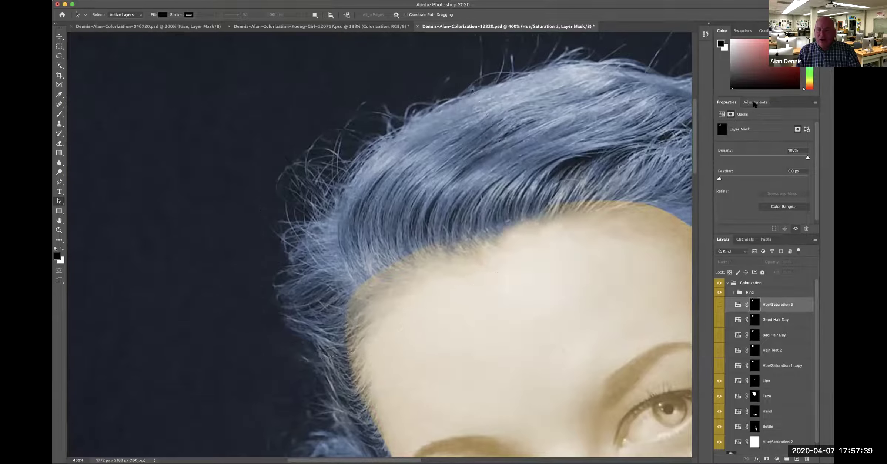
- Add a colorized Hue/Saturation layer on the curl selection with Hue 35, Saturation 34, Lightness +7
{"action": "left_click", "coordinate": [755, 102]}
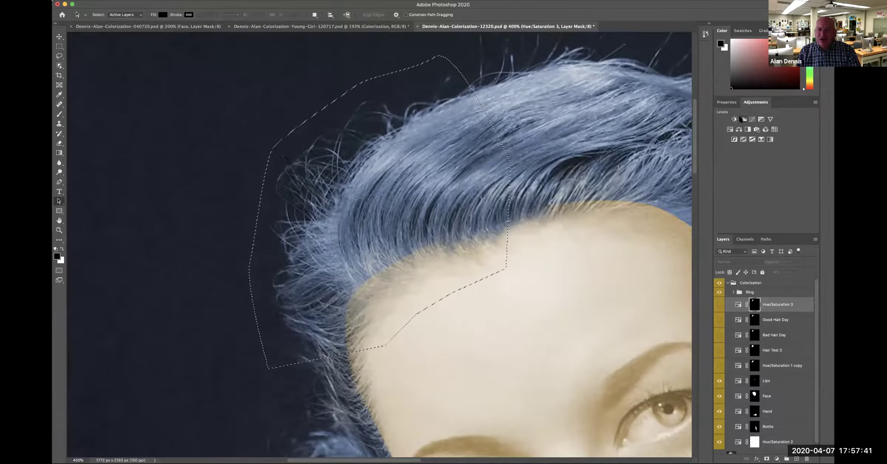
{"action": "left_click", "coordinate": [729, 128]}
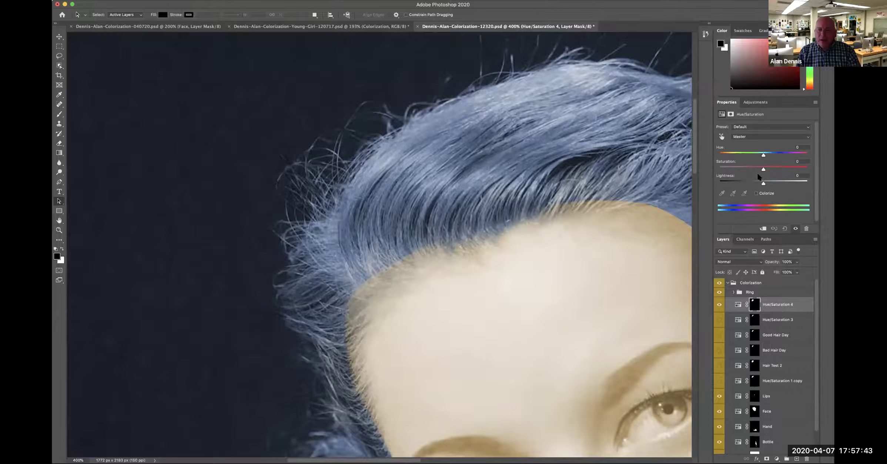
{"action": "left_click", "coordinate": [755, 193]}
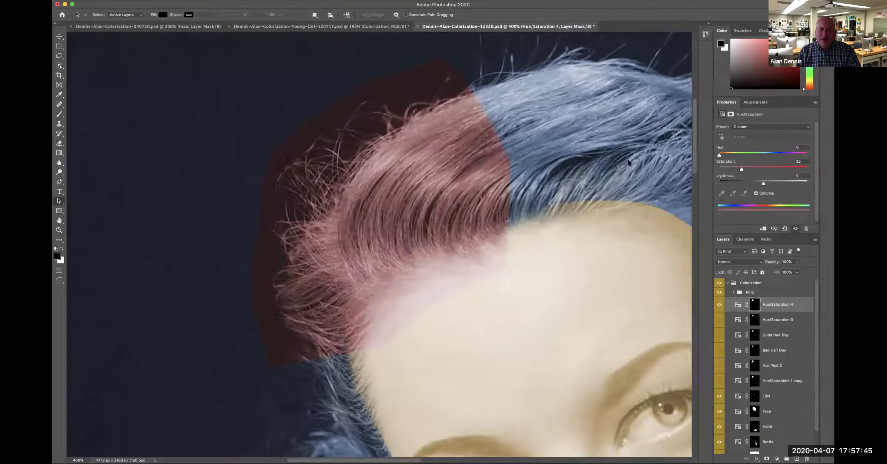
{"action": "mouse_move", "coordinate": [723, 155]}
{"action": "left_mouse_down"}
{"action": "mouse_move", "coordinate": [736, 154]}
{"action": "mouse_move", "coordinate": [727, 153]}
{"action": "left_mouse_up"}
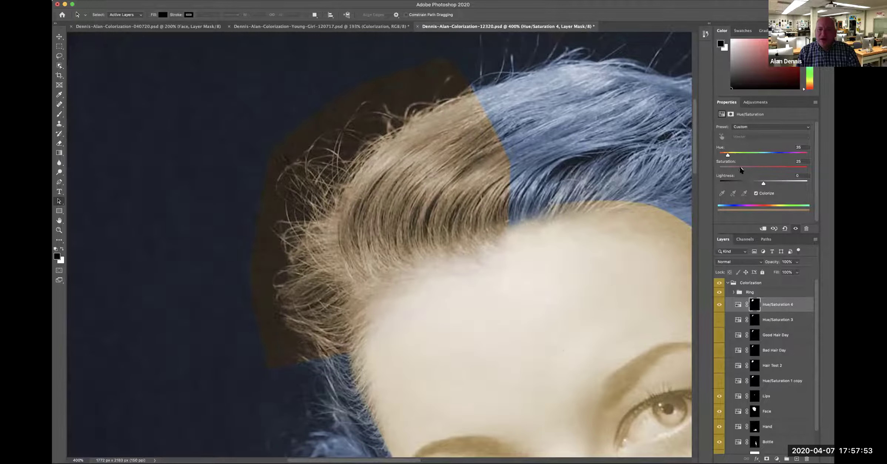
{"action": "left_click_drag", "start_coordinate": [742, 170], "coordinate": [746, 169]}
{"action": "left_click_drag", "start_coordinate": [763, 183], "coordinate": [766, 183]}
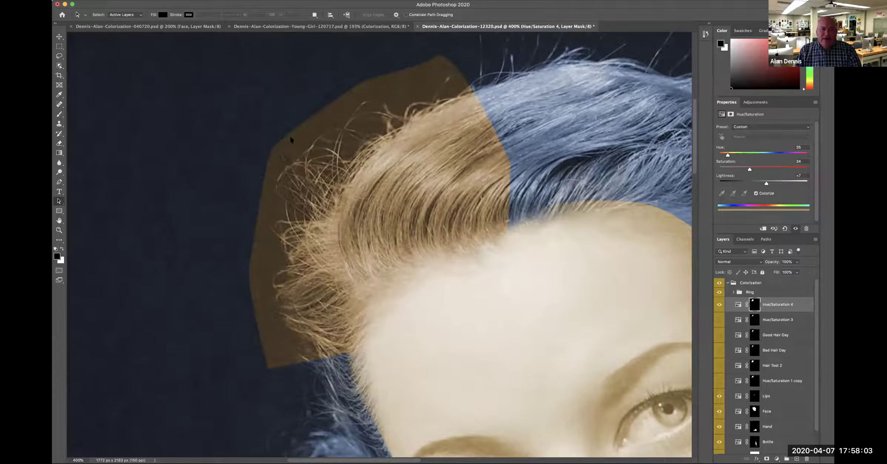
- Refine the Hue/Saturation 4 mask in Select and Mask, brushing the stray hair edges and excluding the forehead
{"action": "left_click", "coordinate": [753, 302]}
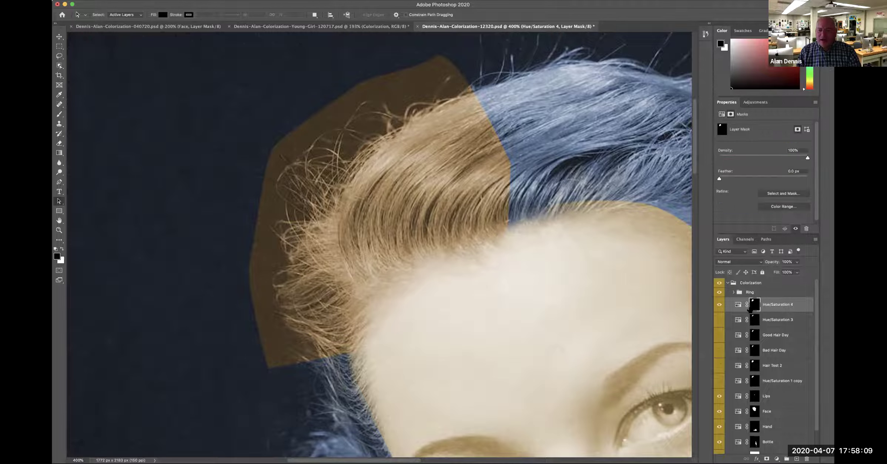
{"action": "left_click", "coordinate": [779, 193]}
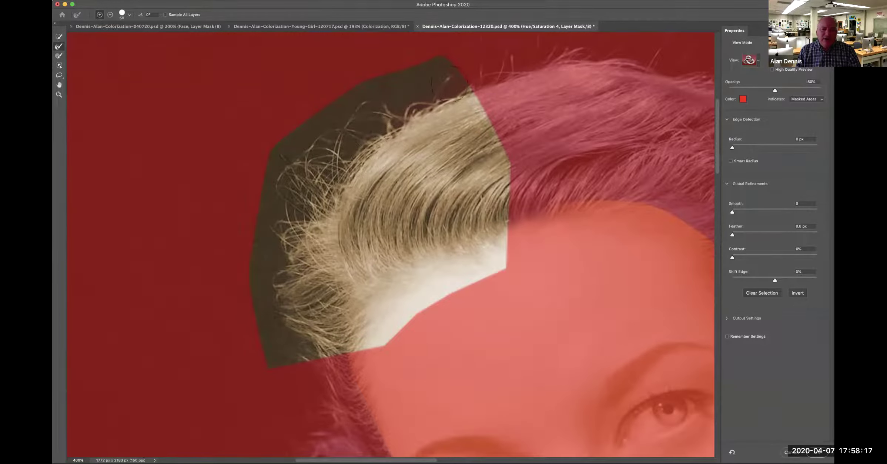
{"action": "left_click_drag", "start_coordinate": [355, 161], "coordinate": [307, 183]}
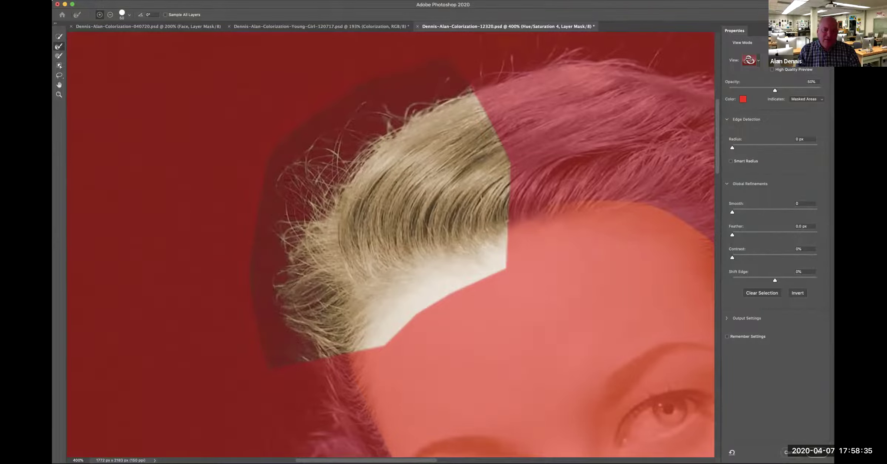
{"action": "mouse_move", "coordinate": [456, 252]}
{"action": "left_mouse_down"}
{"action": "mouse_move", "coordinate": [458, 270]}
{"action": "mouse_move", "coordinate": [478, 260]}
{"action": "mouse_move", "coordinate": [465, 277]}
{"action": "mouse_move", "coordinate": [465, 254]}
{"action": "mouse_move", "coordinate": [491, 247]}
{"action": "mouse_move", "coordinate": [414, 290]}
{"action": "mouse_move", "coordinate": [410, 313]}
{"action": "mouse_move", "coordinate": [451, 289]}
{"action": "mouse_move", "coordinate": [378, 341]}
{"action": "mouse_move", "coordinate": [379, 325]}
{"action": "mouse_move", "coordinate": [412, 286]}
{"action": "mouse_move", "coordinate": [514, 248]}
{"action": "mouse_move", "coordinate": [500, 243]}
{"action": "mouse_move", "coordinate": [432, 272]}
{"action": "mouse_move", "coordinate": [397, 296]}
{"action": "mouse_move", "coordinate": [367, 351]}
{"action": "mouse_move", "coordinate": [370, 304]}
{"action": "mouse_move", "coordinate": [409, 266]}
{"action": "mouse_move", "coordinate": [501, 240]}
{"action": "left_mouse_up"}
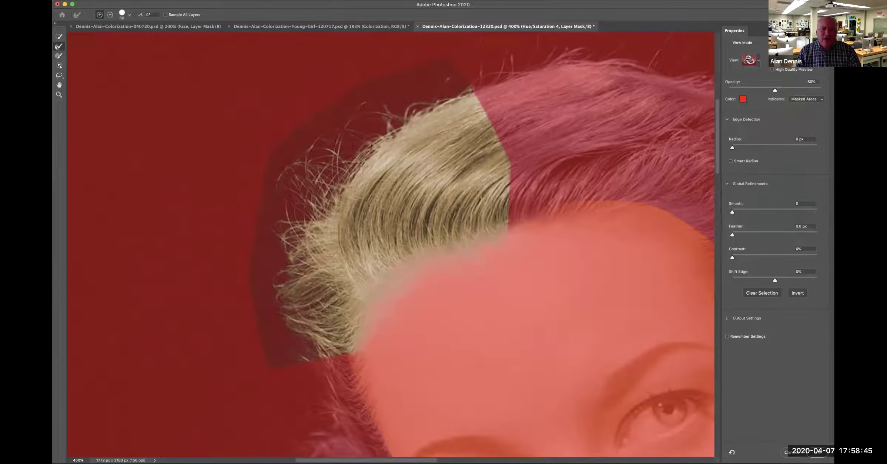
{"action": "left_click", "coordinate": [816, 452]}
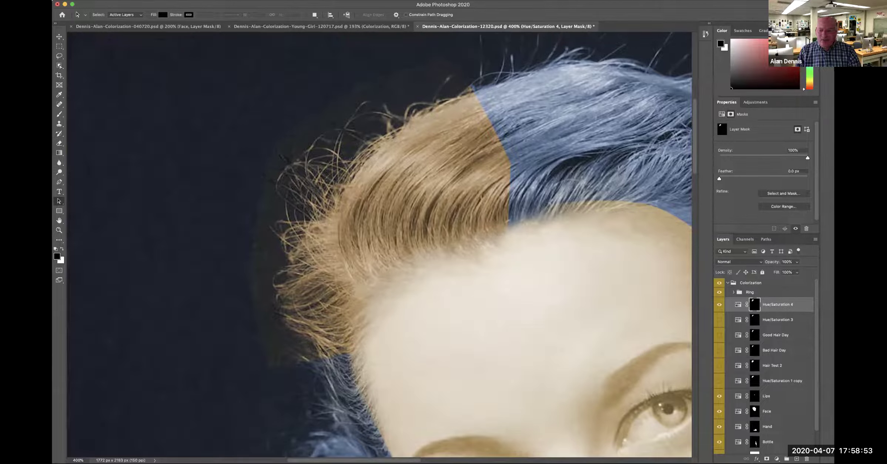
- View the mask alone, dodge the faint upper-left strands and burn the grey haze along the top edge
{"action": "key", "text": "alt+backslash"}
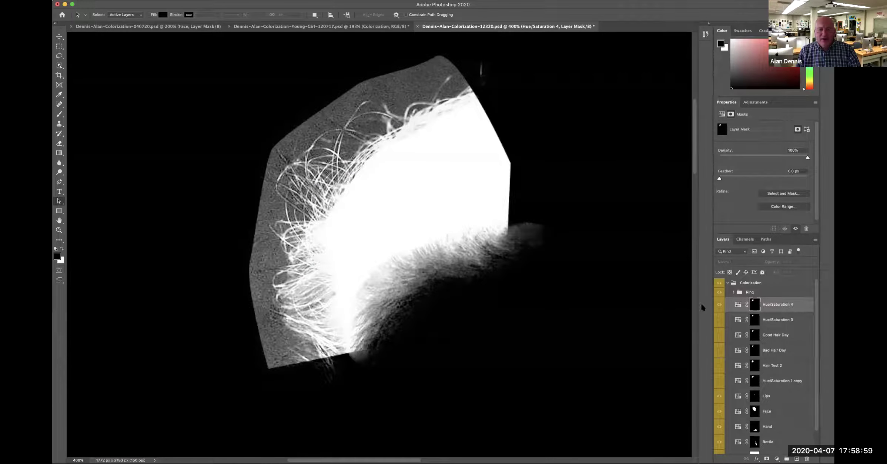
{"action": "left_click", "coordinate": [60, 172]}
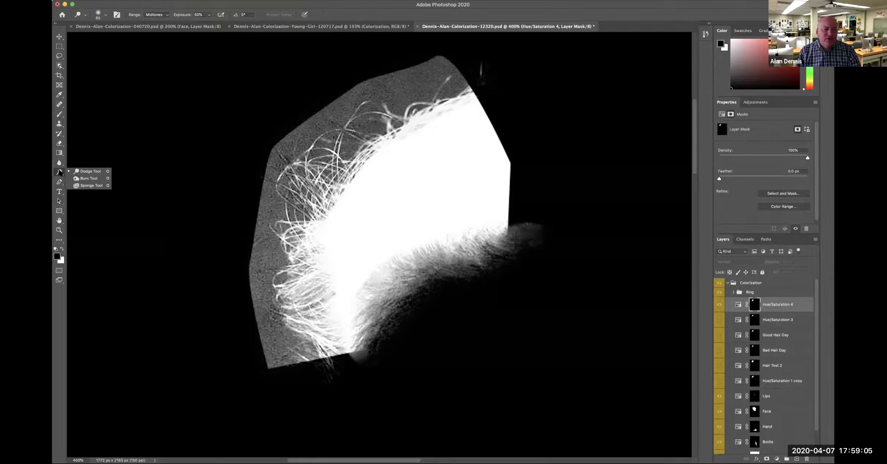
{"action": "left_click", "coordinate": [89, 171]}
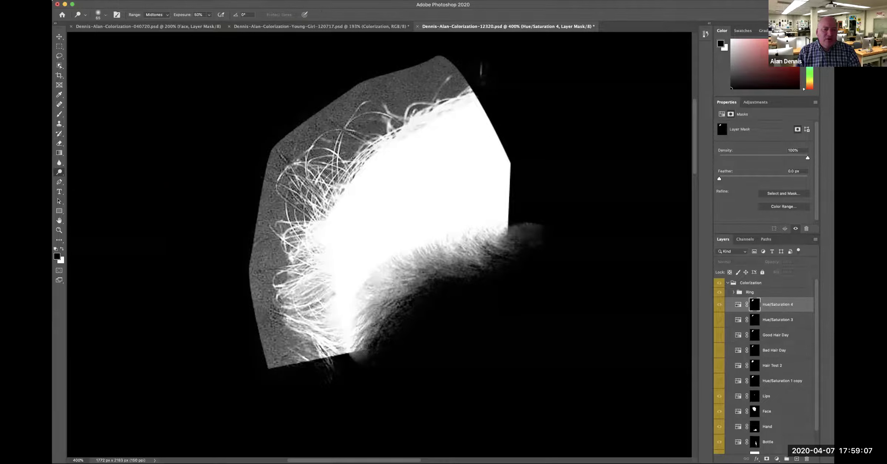
{"action": "left_click", "coordinate": [55, 172]}
{"action": "left_click", "coordinate": [79, 171]}
{"action": "left_click_drag", "start_coordinate": [322, 109], "coordinate": [374, 87]}
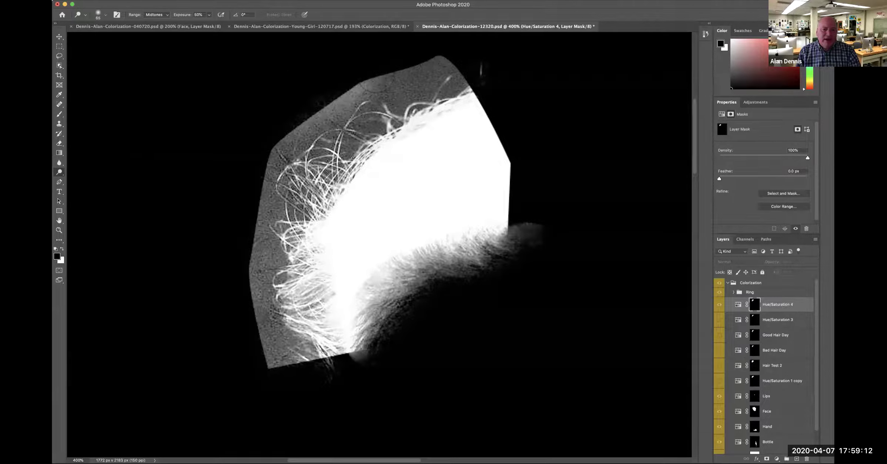
{"action": "left_click", "coordinate": [59, 172]}
{"action": "left_click", "coordinate": [86, 186]}
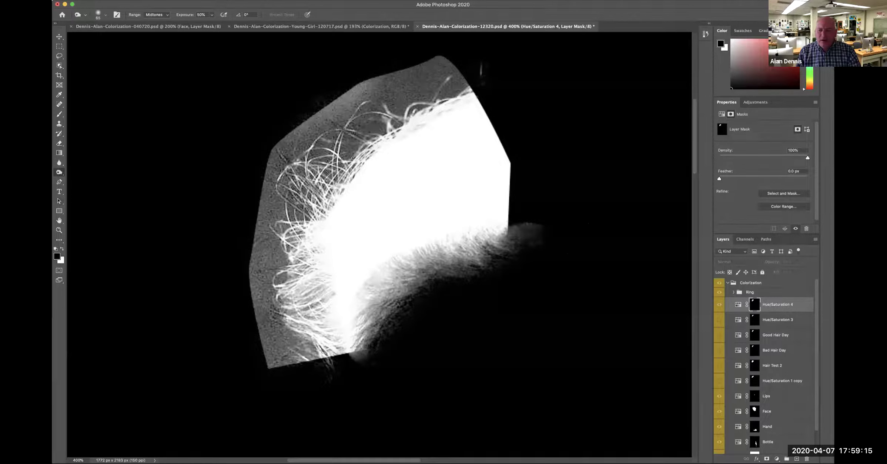
{"action": "mouse_move", "coordinate": [408, 72]}
{"action": "left_mouse_down"}
{"action": "mouse_move", "coordinate": [450, 70]}
{"action": "mouse_move", "coordinate": [333, 111]}
{"action": "mouse_move", "coordinate": [274, 181]}
{"action": "mouse_move", "coordinate": [322, 126]}
{"action": "mouse_move", "coordinate": [285, 208]}
{"action": "mouse_move", "coordinate": [285, 244]}
{"action": "left_mouse_up"}
{"action": "mouse_move", "coordinate": [319, 151]}
{"action": "left_mouse_down"}
{"action": "mouse_move", "coordinate": [459, 85]}
{"action": "mouse_move", "coordinate": [344, 148]}
{"action": "mouse_move", "coordinate": [281, 283]}
{"action": "mouse_move", "coordinate": [293, 352]}
{"action": "mouse_move", "coordinate": [282, 355]}
{"action": "mouse_move", "coordinate": [261, 261]}
{"action": "mouse_move", "coordinate": [296, 319]}
{"action": "mouse_move", "coordinate": [308, 185]}
{"action": "mouse_move", "coordinate": [327, 157]}
{"action": "left_mouse_up"}
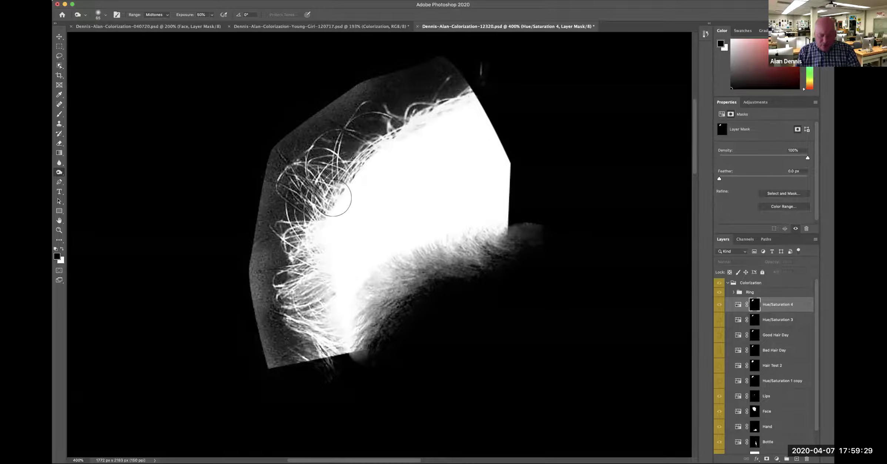
- Paint out the grey area above the hair and burn the remaining haze along the left and lower-right edges
{"action": "key", "text": "b"}
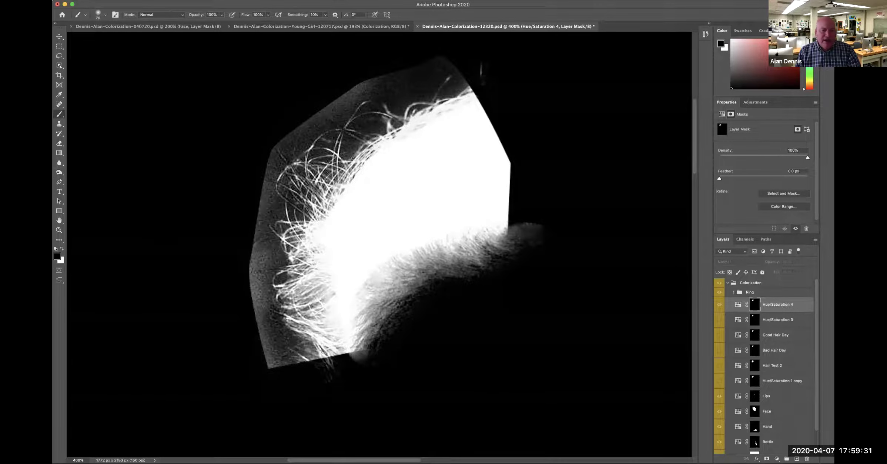
{"action": "mouse_move", "coordinate": [411, 73]}
{"action": "left_mouse_down"}
{"action": "mouse_move", "coordinate": [357, 88]}
{"action": "mouse_move", "coordinate": [326, 111]}
{"action": "mouse_move", "coordinate": [334, 94]}
{"action": "mouse_move", "coordinate": [269, 163]}
{"action": "mouse_move", "coordinate": [264, 196]}
{"action": "mouse_move", "coordinate": [254, 164]}
{"action": "mouse_move", "coordinate": [289, 153]}
{"action": "mouse_move", "coordinate": [266, 208]}
{"action": "mouse_move", "coordinate": [248, 326]}
{"action": "mouse_move", "coordinate": [276, 354]}
{"action": "mouse_move", "coordinate": [270, 239]}
{"action": "left_mouse_up"}
{"action": "left_click", "coordinate": [60, 171]}
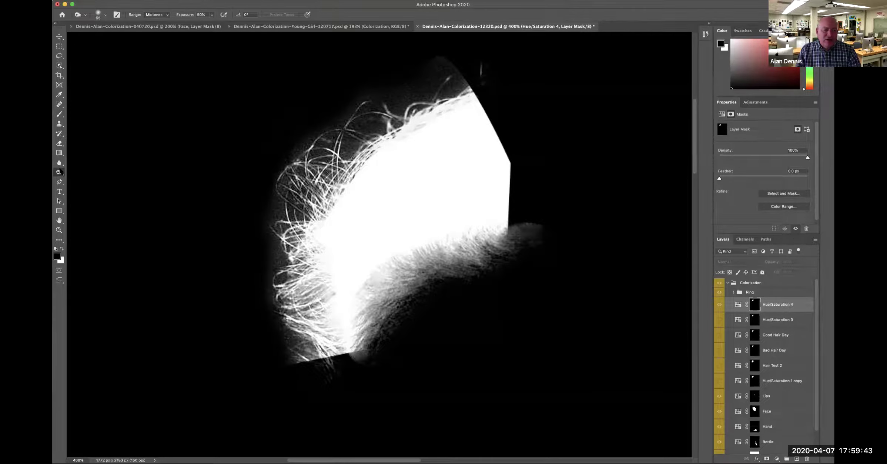
{"action": "mouse_move", "coordinate": [281, 215]}
{"action": "left_mouse_down"}
{"action": "mouse_move", "coordinate": [297, 174]}
{"action": "mouse_move", "coordinate": [370, 115]}
{"action": "mouse_move", "coordinate": [456, 69]}
{"action": "left_mouse_up"}
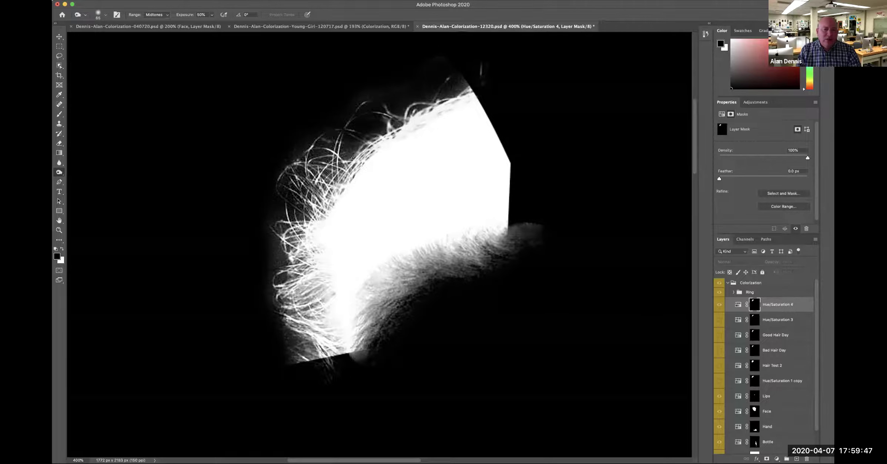
{"action": "mouse_move", "coordinate": [318, 166]}
{"action": "left_mouse_down"}
{"action": "mouse_move", "coordinate": [278, 287]}
{"action": "mouse_move", "coordinate": [296, 351]}
{"action": "mouse_move", "coordinate": [306, 348]}
{"action": "left_mouse_up"}
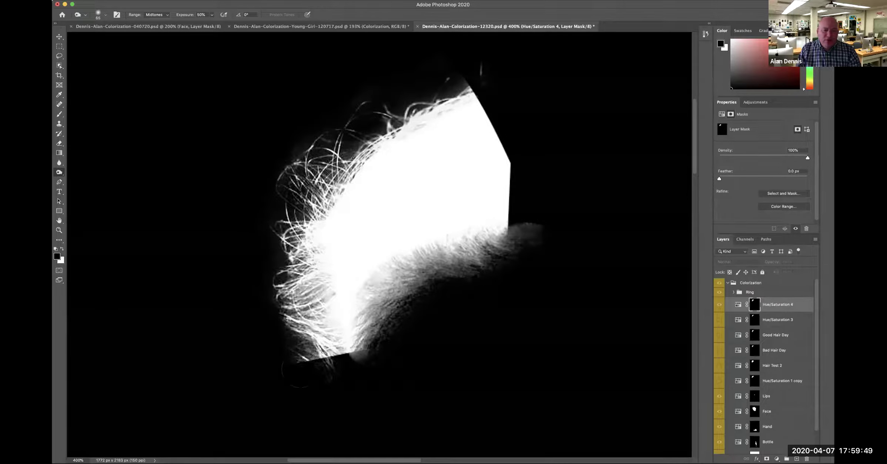
{"action": "mouse_move", "coordinate": [433, 259]}
{"action": "left_mouse_down"}
{"action": "mouse_move", "coordinate": [497, 246]}
{"action": "mouse_move", "coordinate": [426, 266]}
{"action": "left_mouse_up"}
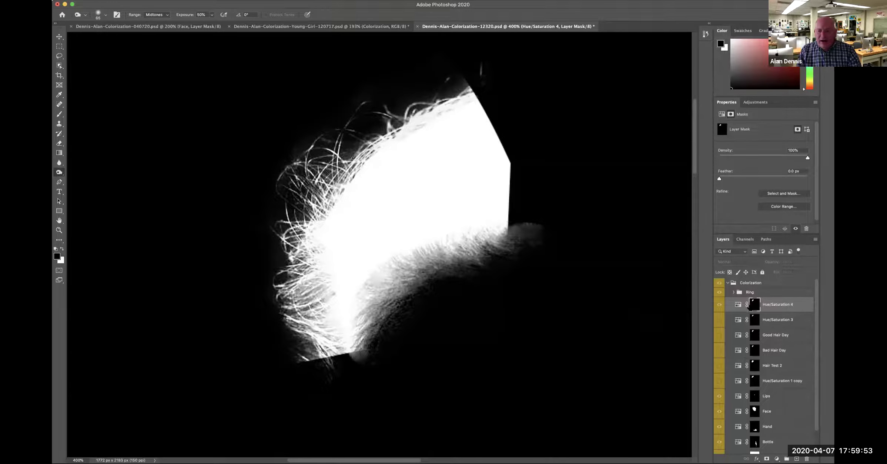
{"action": "left_click", "coordinate": [737, 304]}
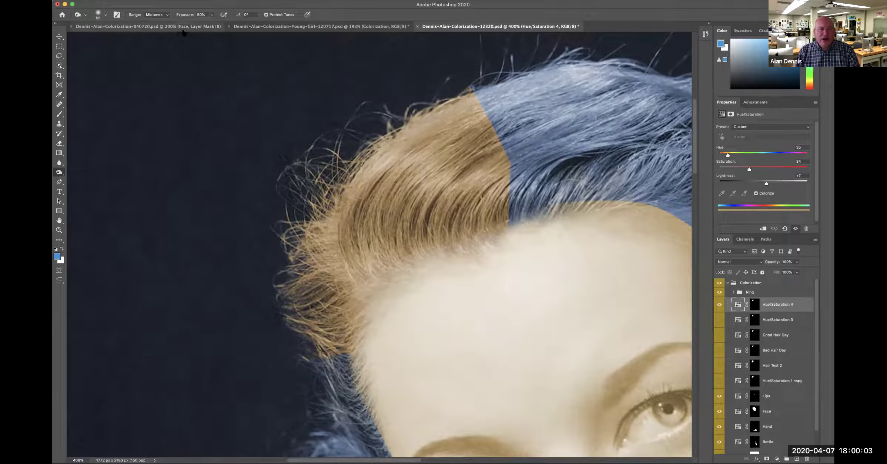
- In the 040720 portrait, select the Background layer and start a Pen path along the collar and jaw
{"action": "left_click", "coordinate": [211, 26]}
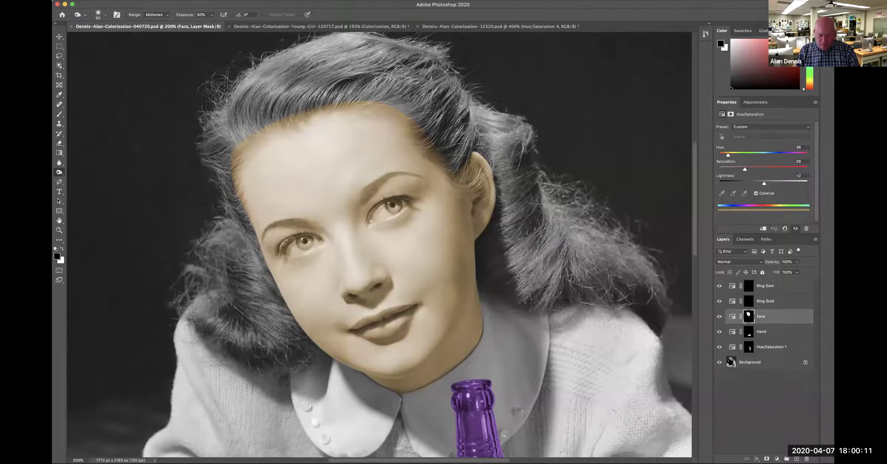
{"action": "left_click", "coordinate": [725, 362]}
{"action": "key", "text": "p"}
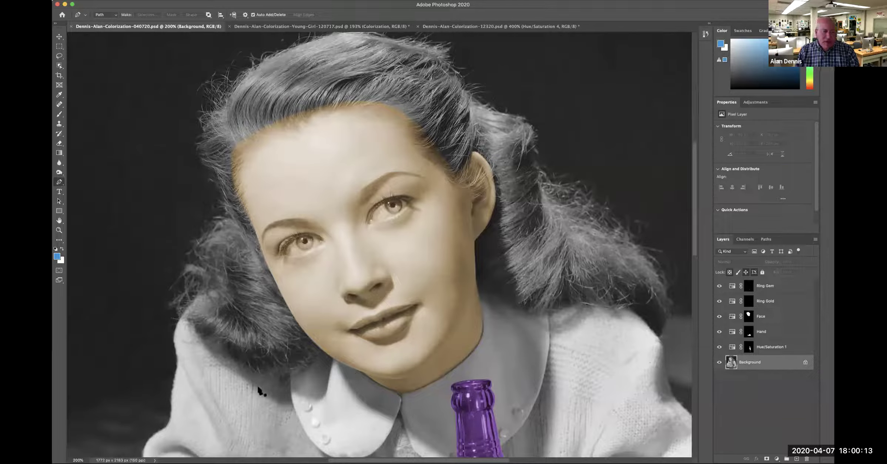
{"action": "left_click", "coordinate": [252, 386]}
{"action": "left_click_drag", "start_coordinate": [297, 392], "coordinate": [298, 388]}
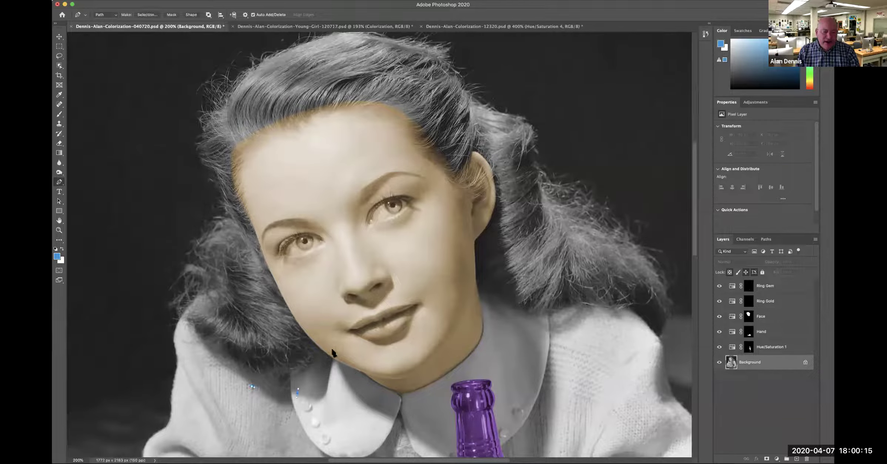
{"action": "left_click", "coordinate": [310, 377]}
{"action": "left_click", "coordinate": [330, 348]}
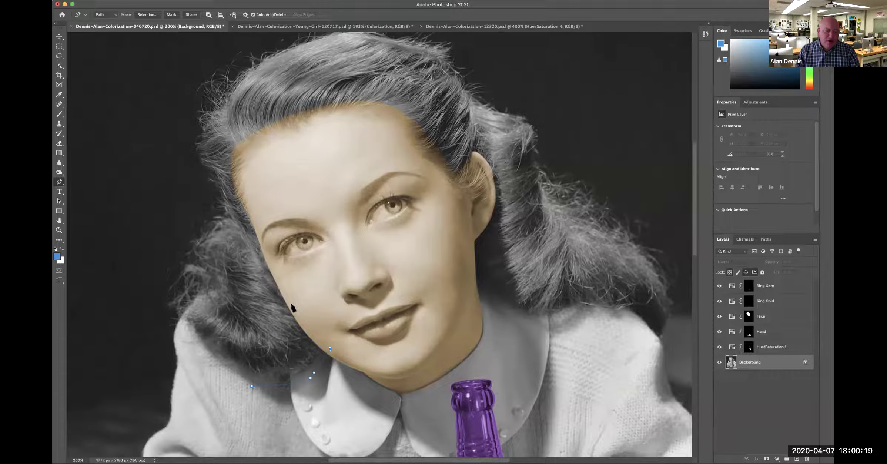
{"action": "key", "text": "super+z"}
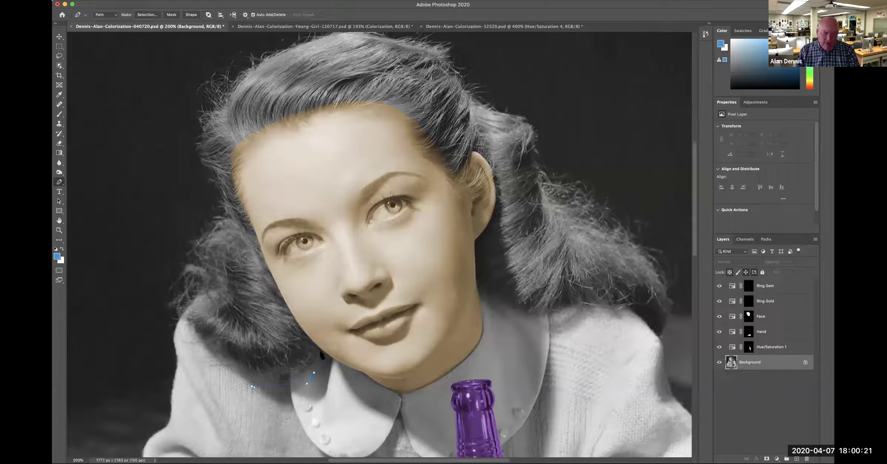
{"action": "scroll", "coordinate": [320, 352], "scroll_direction": "up", "scroll_amount": 1}
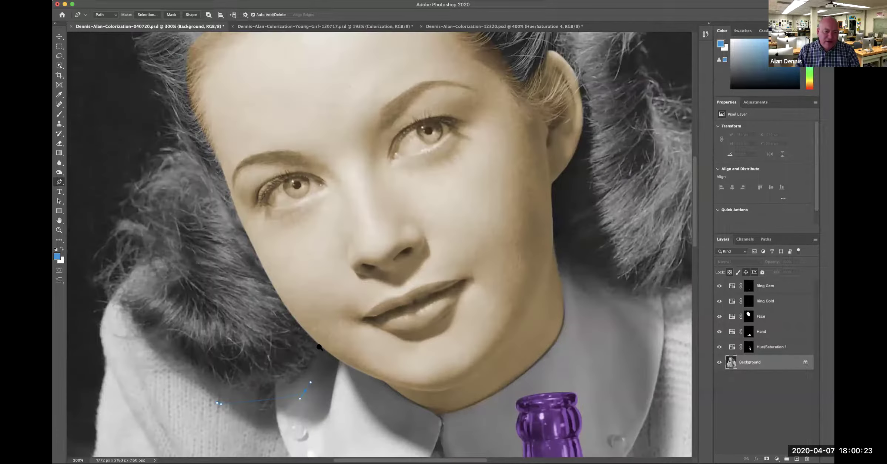
{"action": "scroll", "coordinate": [319, 347], "scroll_direction": "up", "scroll_amount": 1}
{"action": "left_click", "coordinate": [324, 348]}
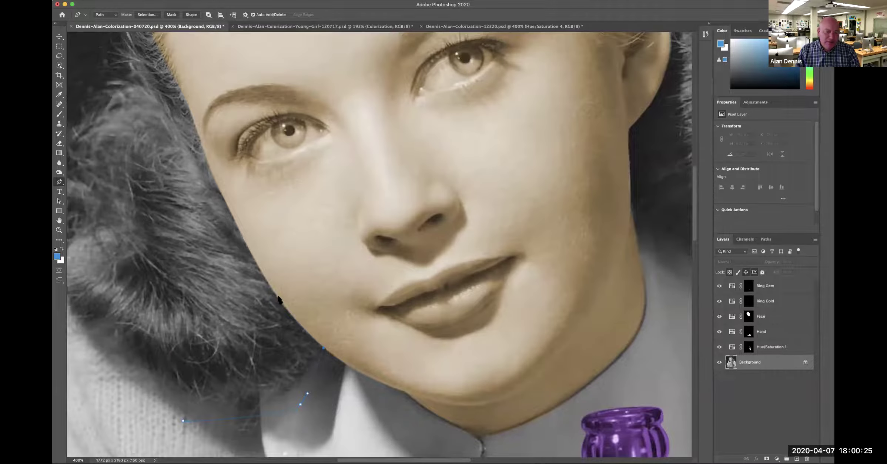
{"action": "left_click_drag", "start_coordinate": [275, 295], "coordinate": [266, 281]}
{"action": "left_click_drag", "start_coordinate": [264, 202], "coordinate": [307, 253]}
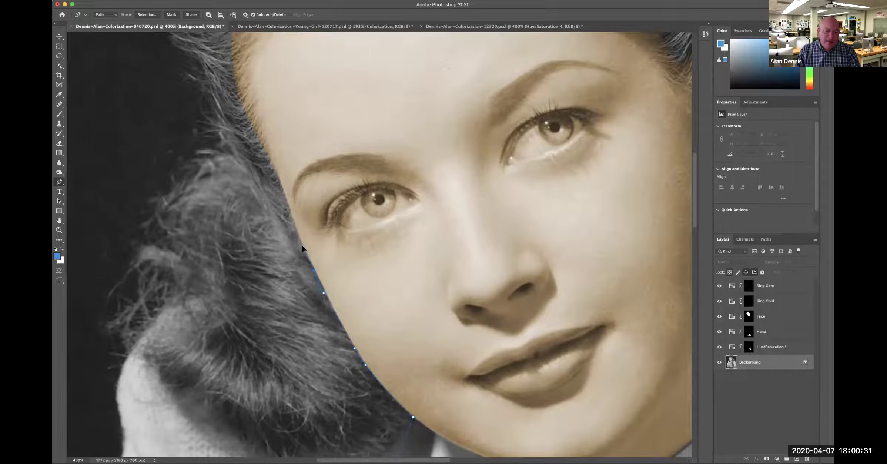
{"action": "left_click", "coordinate": [303, 247]}
{"action": "scroll", "coordinate": [303, 247], "scroll_direction": "left", "scroll_amount": 2}
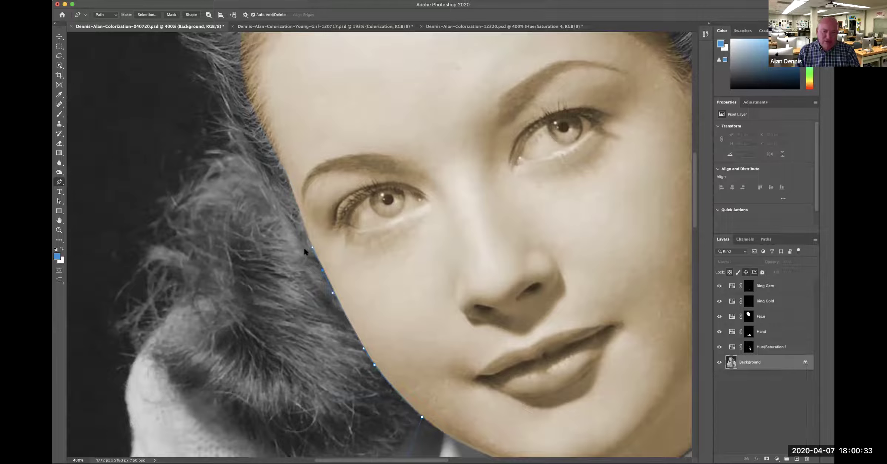
{"action": "key", "text": "super+z"}
{"action": "key", "text": "super+z"}
{"action": "key", "text": "super+z"}
{"action": "key", "text": "super+z"}
{"action": "key", "text": "super+z"}
- Trace the face edge up past the eye, across the forehead hairline and down to the ear
{"action": "left_click", "coordinate": [423, 399]}
{"action": "left_click", "coordinate": [329, 261]}
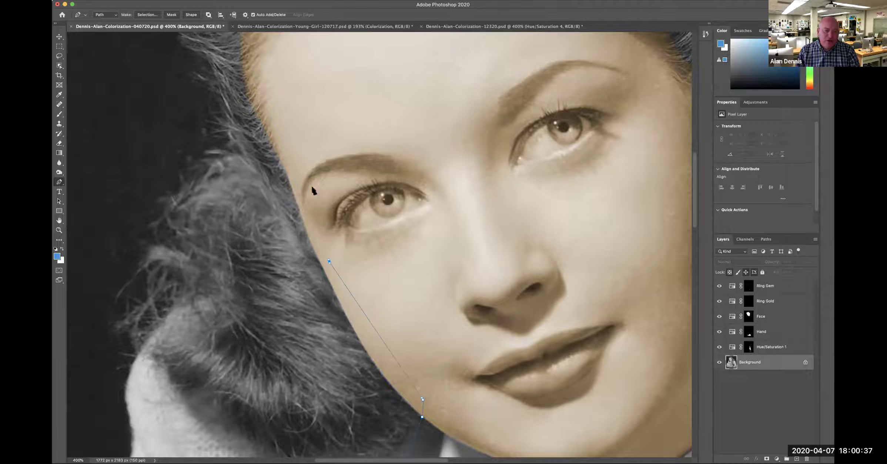
{"action": "left_click", "coordinate": [281, 107]}
{"action": "scroll", "coordinate": [337, 263], "scroll_direction": "up", "scroll_amount": 3}
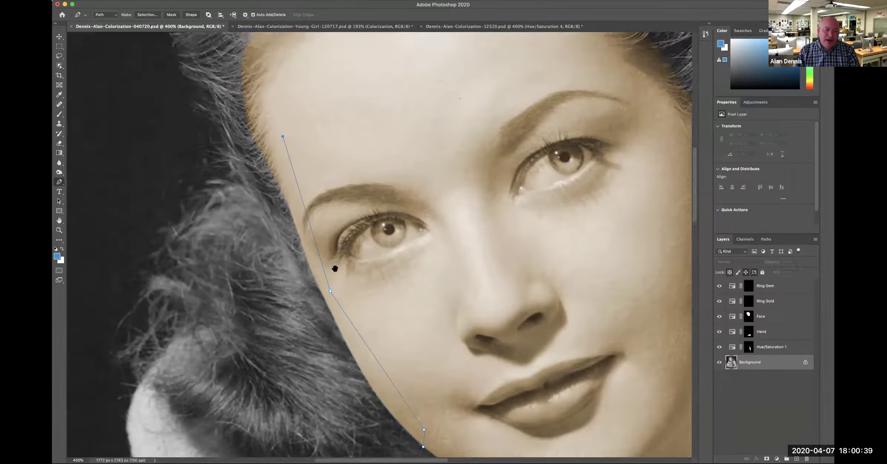
{"action": "scroll", "coordinate": [343, 314], "scroll_direction": "down", "scroll_amount": 3}
{"action": "scroll", "coordinate": [385, 318], "scroll_direction": "up", "scroll_amount": 6}
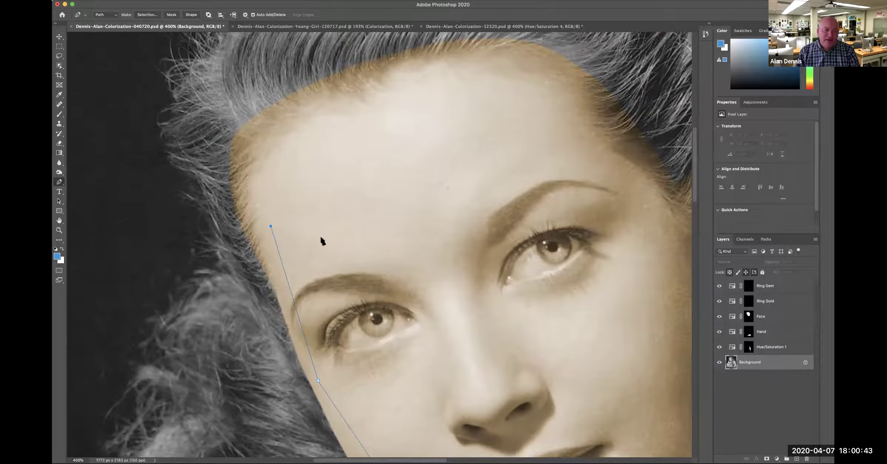
{"action": "left_click", "coordinate": [286, 167]}
{"action": "left_click", "coordinate": [365, 126]}
{"action": "left_click", "coordinate": [463, 92]}
{"action": "left_click", "coordinate": [524, 92]}
{"action": "left_click", "coordinate": [564, 111]}
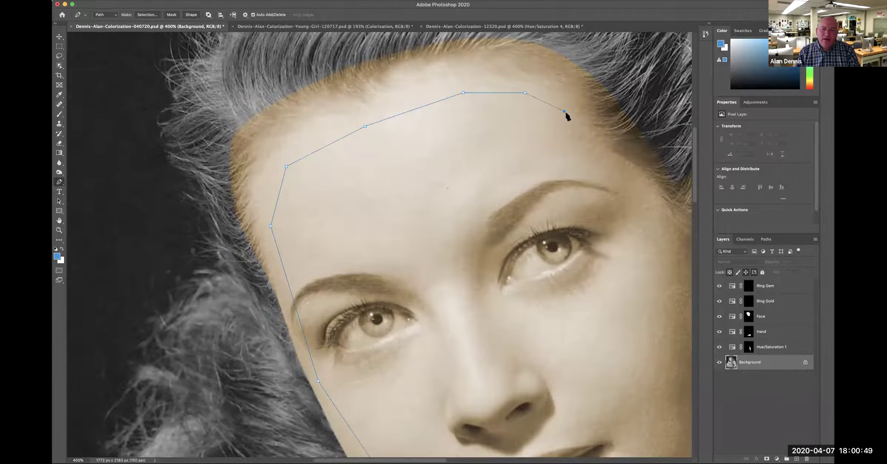
{"action": "left_click_drag", "start_coordinate": [557, 140], "coordinate": [485, 128]}
{"action": "left_click", "coordinate": [498, 140]}
{"action": "left_click", "coordinate": [538, 189]}
{"action": "left_click", "coordinate": [580, 222]}
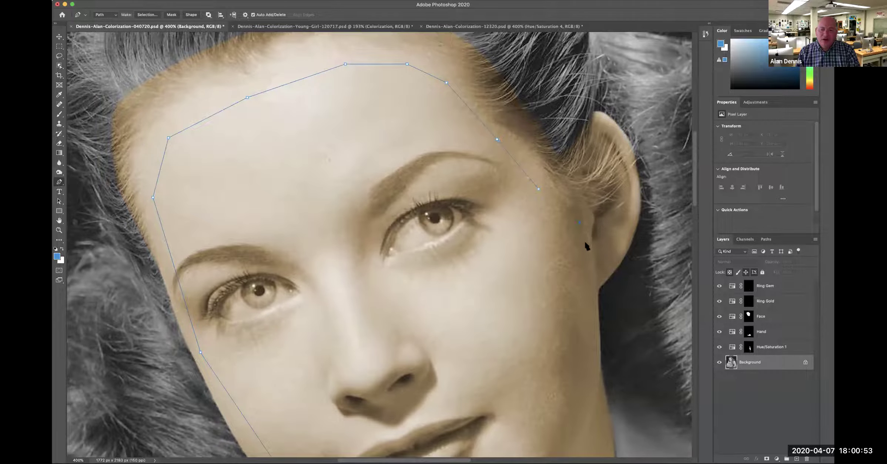
{"action": "left_click", "coordinate": [587, 244]}
- Continue the path down the jaw, around the neck and along the collar
{"action": "left_click_drag", "start_coordinate": [596, 280], "coordinate": [574, 192]}
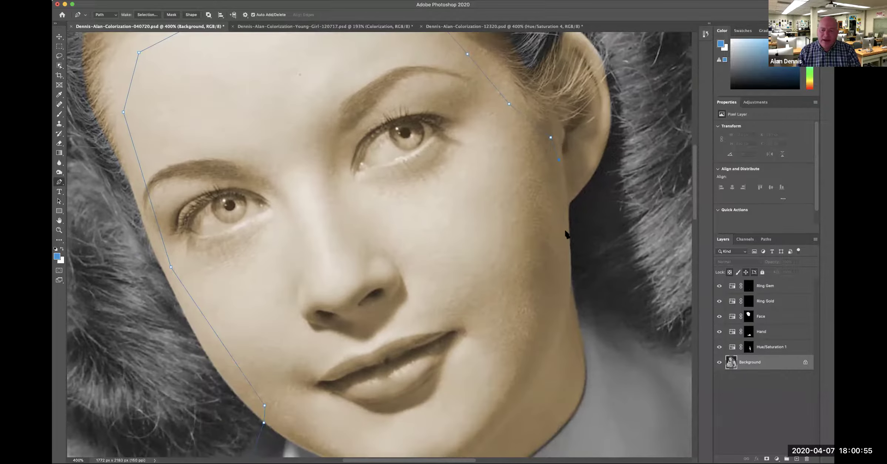
{"action": "left_click", "coordinate": [562, 236]}
{"action": "left_click", "coordinate": [558, 302]}
{"action": "left_click", "coordinate": [569, 327]}
{"action": "left_click", "coordinate": [593, 359]}
{"action": "left_click_drag", "start_coordinate": [613, 356], "coordinate": [459, 331]}
{"action": "left_click", "coordinate": [517, 349]}
{"action": "left_click_drag", "start_coordinate": [590, 341], "coordinate": [456, 341]}
{"action": "left_click", "coordinate": [510, 345]}
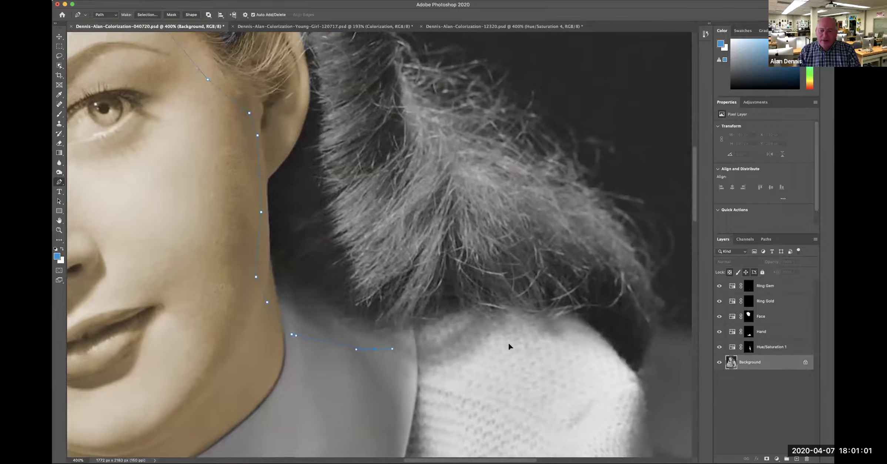
{"action": "left_click", "coordinate": [622, 377]}
{"action": "left_click", "coordinate": [653, 380]}
{"action": "left_click_drag", "start_coordinate": [616, 346], "coordinate": [613, 346]}
{"action": "scroll", "coordinate": [614, 346], "scroll_direction": "right", "scroll_amount": 5}
- Trace the outer hair edge up the right side and across the top of the hair
{"action": "left_click", "coordinate": [627, 340]}
{"action": "left_click", "coordinate": [572, 188]}
{"action": "left_click", "coordinate": [504, 118]}
{"action": "scroll", "coordinate": [505, 151], "scroll_direction": "up", "scroll_amount": 7}
{"action": "scroll", "coordinate": [505, 152], "scroll_direction": "left", "scroll_amount": 6}
{"action": "left_click", "coordinate": [552, 182]}
{"action": "left_click", "coordinate": [446, 140]}
{"action": "scroll", "coordinate": [520, 185], "scroll_direction": "up", "scroll_amount": 6}
{"action": "scroll", "coordinate": [520, 185], "scroll_direction": "left", "scroll_amount": 5}
{"action": "left_click", "coordinate": [519, 180]}
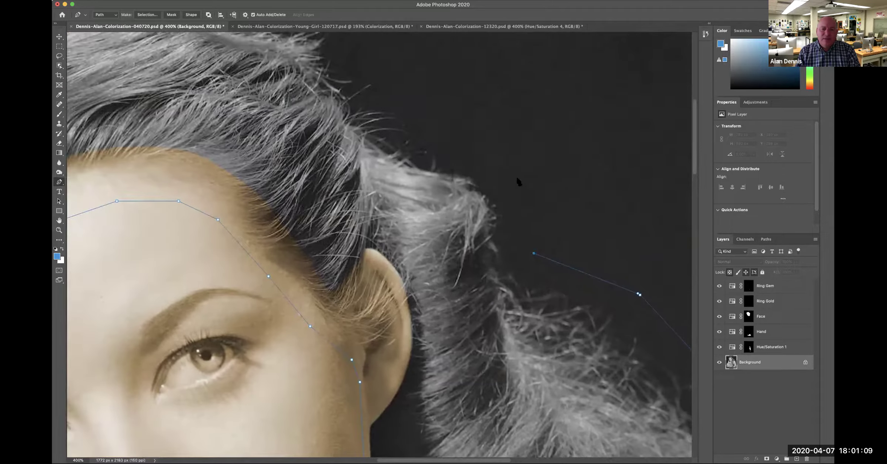
{"action": "left_click", "coordinate": [459, 129]}
{"action": "left_click", "coordinate": [379, 76]}
{"action": "scroll", "coordinate": [511, 240], "scroll_direction": "up", "scroll_amount": 9}
{"action": "scroll", "coordinate": [511, 240], "scroll_direction": "left", "scroll_amount": 9}
{"action": "left_click_drag", "start_coordinate": [520, 199], "coordinate": [512, 192]}
{"action": "left_click", "coordinate": [412, 142]}
{"action": "left_click", "coordinate": [290, 128]}
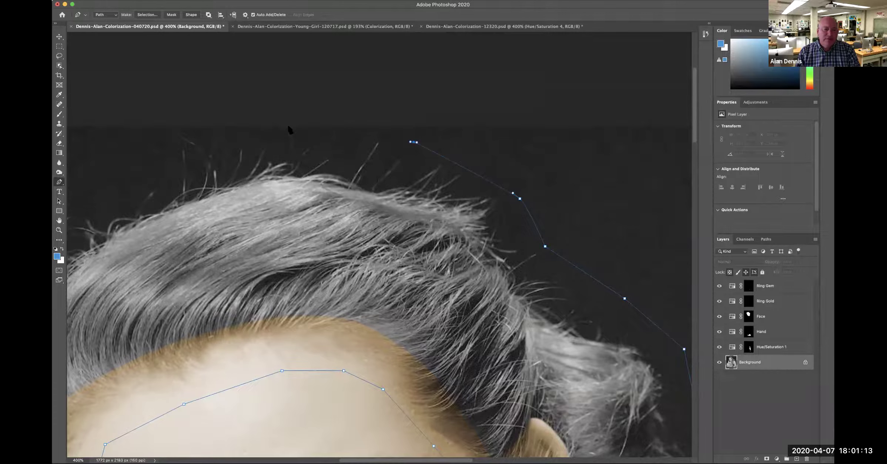
{"action": "left_click", "coordinate": [172, 144]}
- Bring the outline down the left side of the hair to the sweater and close the path
{"action": "scroll", "coordinate": [170, 166], "scroll_direction": "left", "scroll_amount": 12}
{"action": "left_click", "coordinate": [324, 159]}
{"action": "left_click", "coordinate": [208, 218]}
{"action": "left_click", "coordinate": [173, 319]}
{"action": "left_click", "coordinate": [169, 383]}
{"action": "scroll", "coordinate": [221, 393], "scroll_direction": "down", "scroll_amount": 10}
{"action": "left_click", "coordinate": [228, 295]}
{"action": "scroll", "coordinate": [272, 222], "scroll_direction": "down", "scroll_amount": 7}
{"action": "scroll", "coordinate": [273, 222], "scroll_direction": "left", "scroll_amount": 2}
{"action": "left_click", "coordinate": [230, 273]}
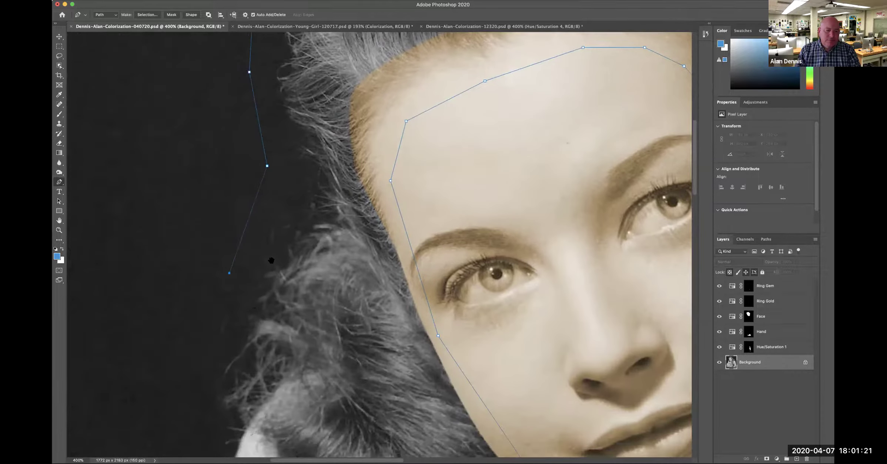
{"action": "scroll", "coordinate": [271, 260], "scroll_direction": "down", "scroll_amount": 9}
{"action": "scroll", "coordinate": [271, 260], "scroll_direction": "left", "scroll_amount": 2}
{"action": "left_click", "coordinate": [335, 358]}
{"action": "left_click", "coordinate": [432, 397]}
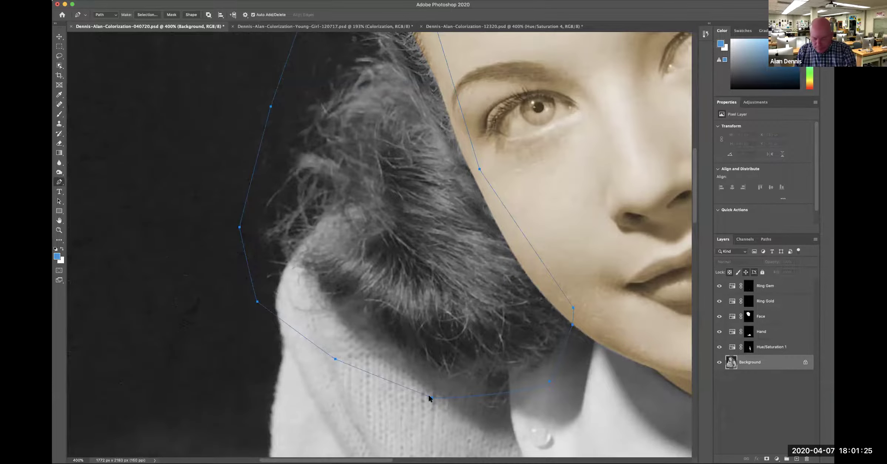
{"action": "key", "text": "super+0"}
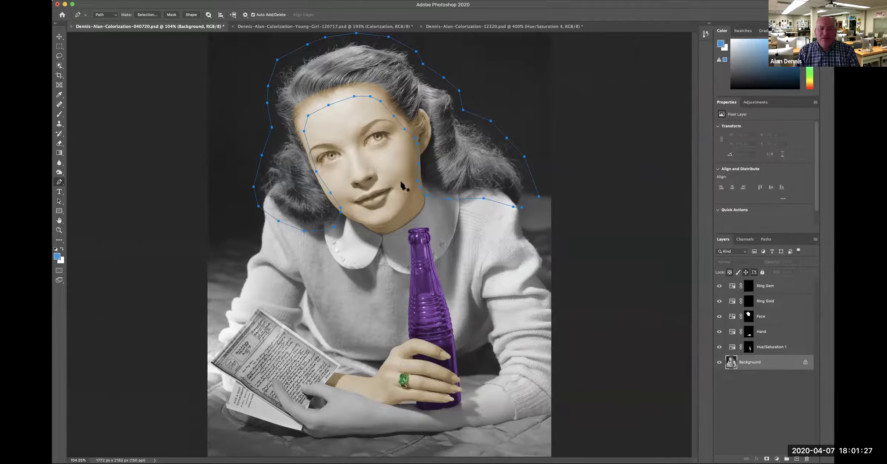
- Save the work path in the Paths panel under the name 'Hair'
{"action": "left_click", "coordinate": [766, 239]}
{"action": "double_click", "coordinate": [733, 321]}
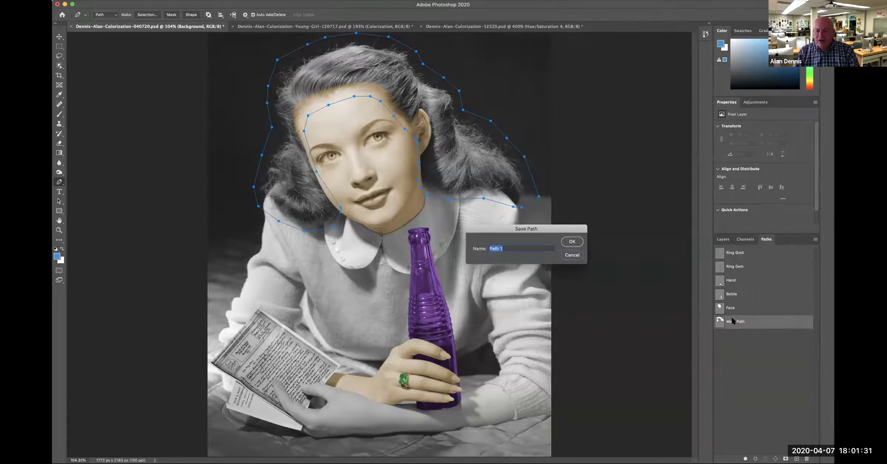
{"action": "type", "text": "H"}
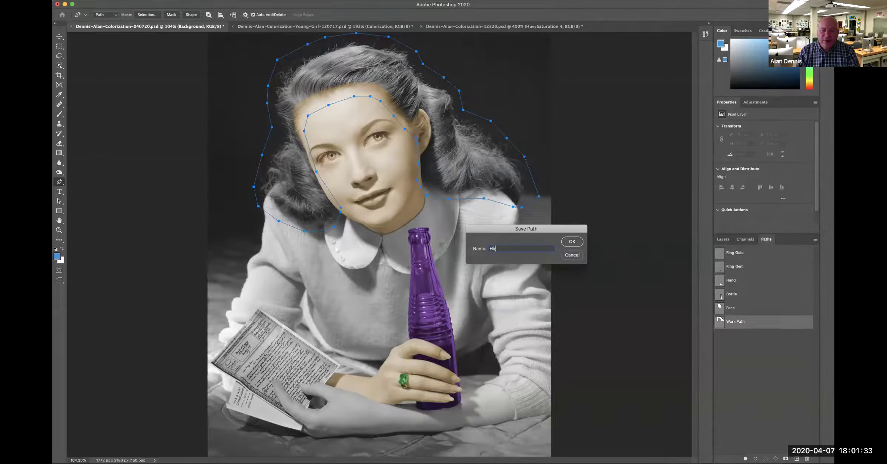
{"action": "type", "text": "ir"}
{"action": "key", "text": "Return"}
{"action": "double_click", "coordinate": [728, 321]}
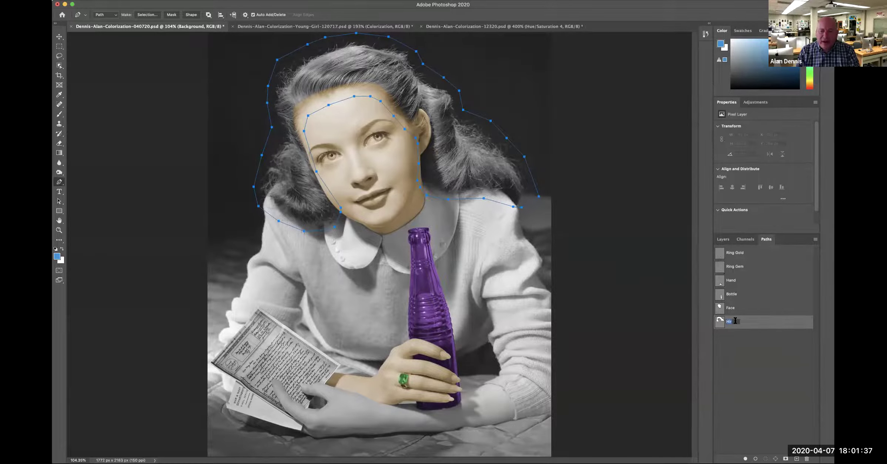
{"action": "key", "text": "Return"}
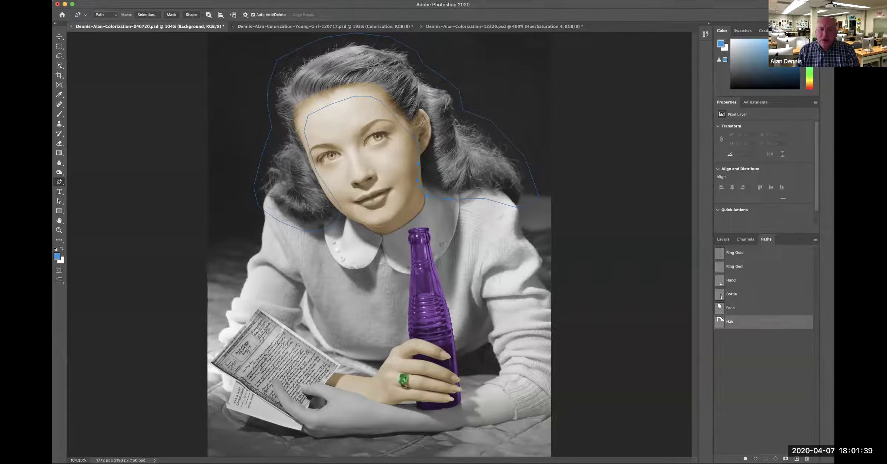
- Load the Hair path as a selection and add a colorized Hue/Saturation layer masked to it
{"action": "left_click", "coordinate": [719, 320], "text": "super"}
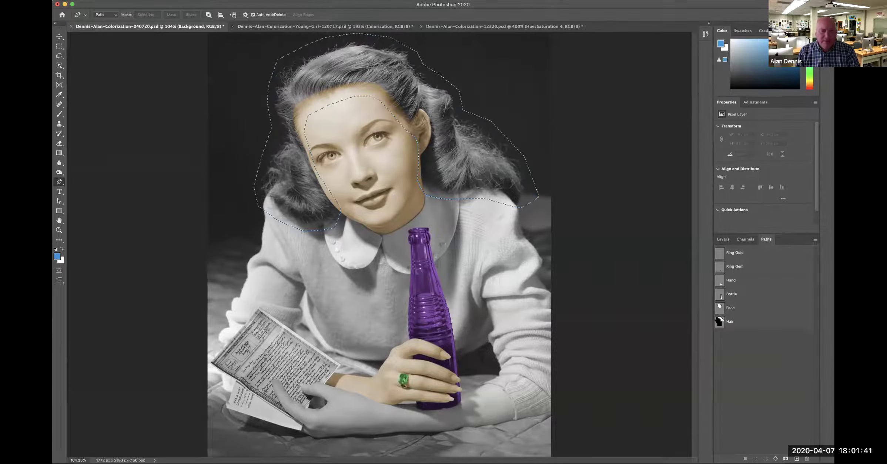
{"action": "left_click", "coordinate": [723, 238]}
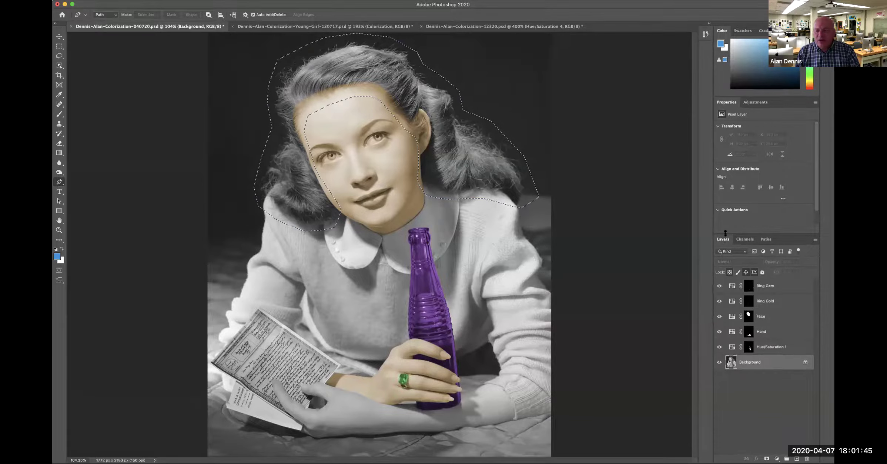
{"action": "left_click", "coordinate": [757, 101]}
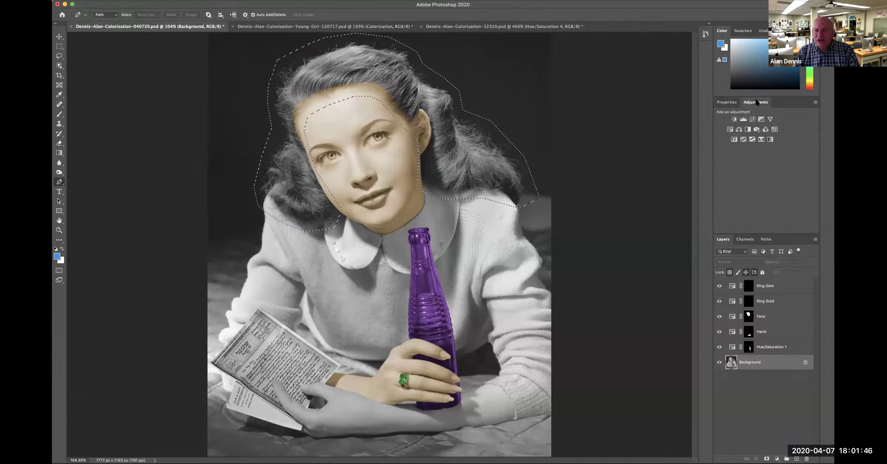
{"action": "left_click", "coordinate": [729, 129]}
{"action": "left_click", "coordinate": [756, 193]}
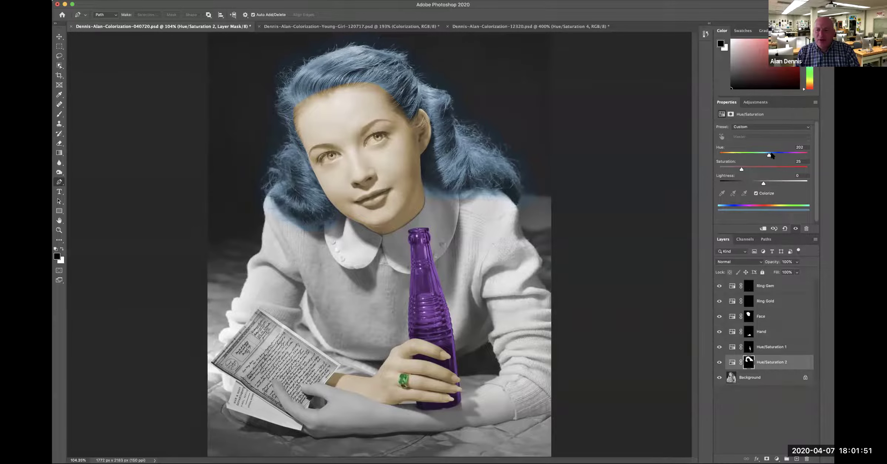
- Change the Hue/Saturation 2 hair tint to brown: Hue 35, Saturation 32, Lightness -24
{"action": "left_click_drag", "start_coordinate": [768, 155], "coordinate": [726, 155]}
{"action": "left_click_drag", "start_coordinate": [740, 169], "coordinate": [766, 184]}
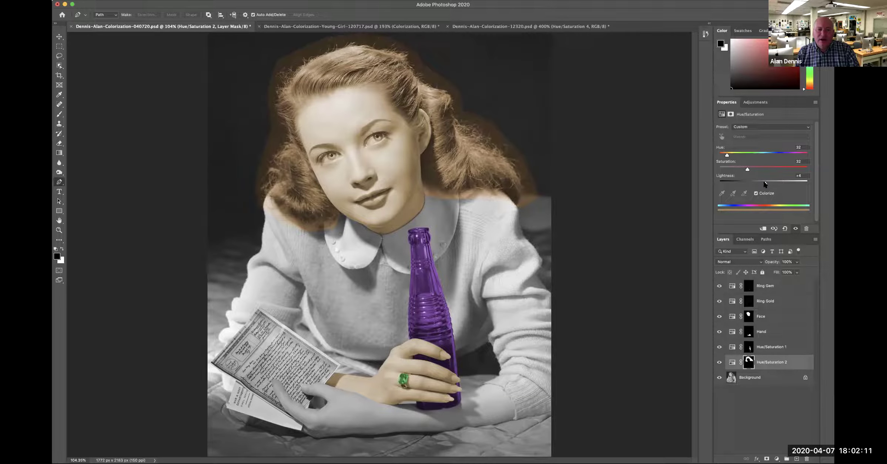
{"action": "left_click_drag", "start_coordinate": [765, 184], "coordinate": [762, 183]}
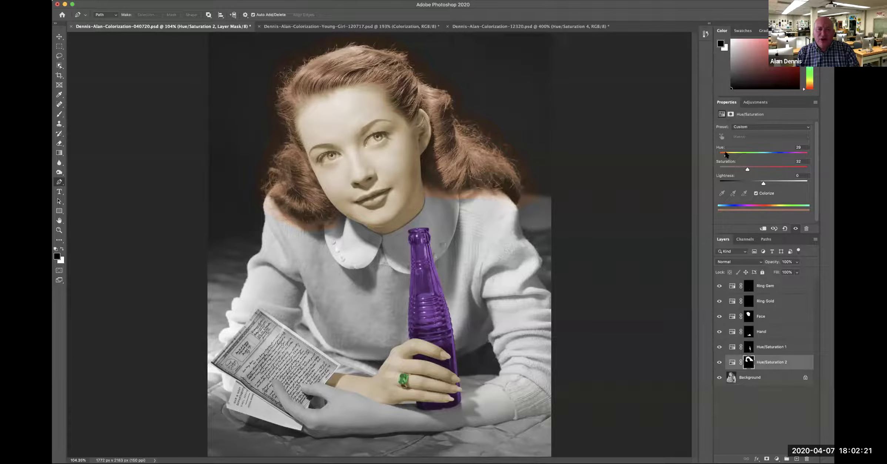
{"action": "left_click_drag", "start_coordinate": [726, 152], "coordinate": [726, 154]}
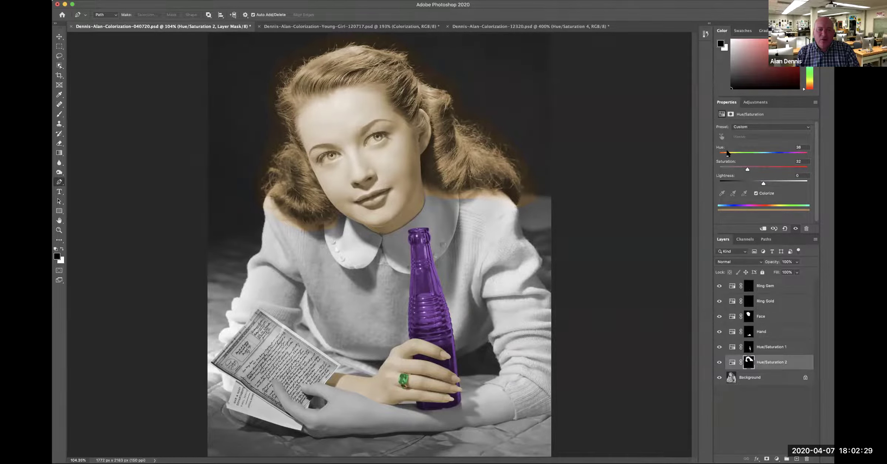
{"action": "left_click_drag", "start_coordinate": [728, 153], "coordinate": [726, 154]}
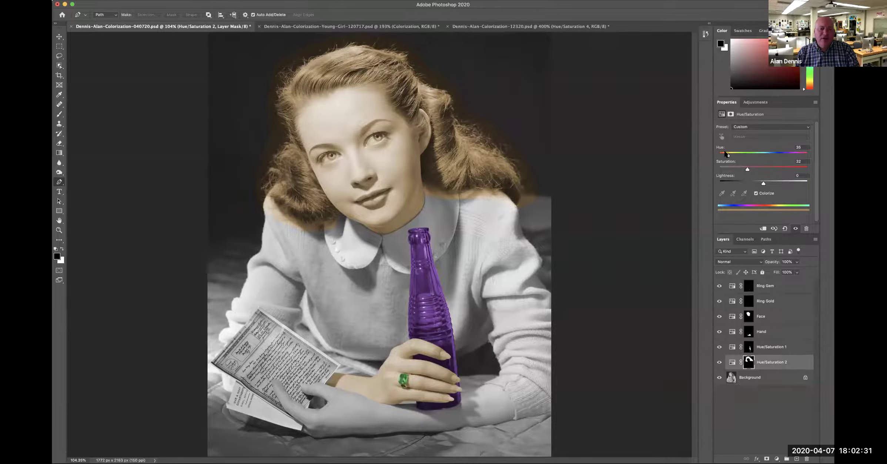
{"action": "key", "text": "super+equal"}
{"action": "key", "text": "super+equal"}
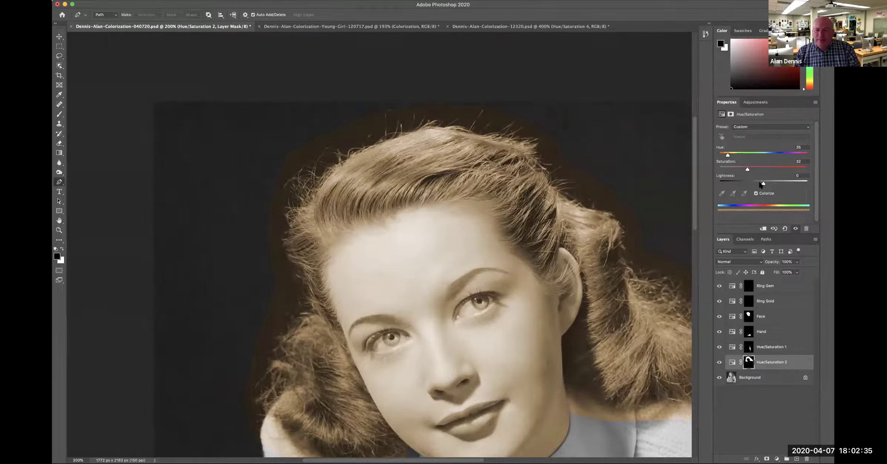
{"action": "left_click_drag", "start_coordinate": [762, 182], "coordinate": [754, 182]}
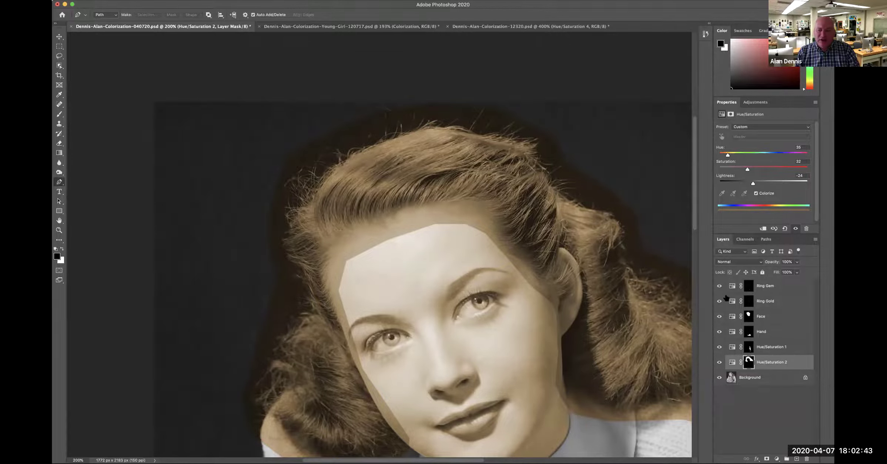
- Open the hair Hue/Saturation layer's mask in the Select and Mask workspace
{"action": "left_click", "coordinate": [730, 114]}
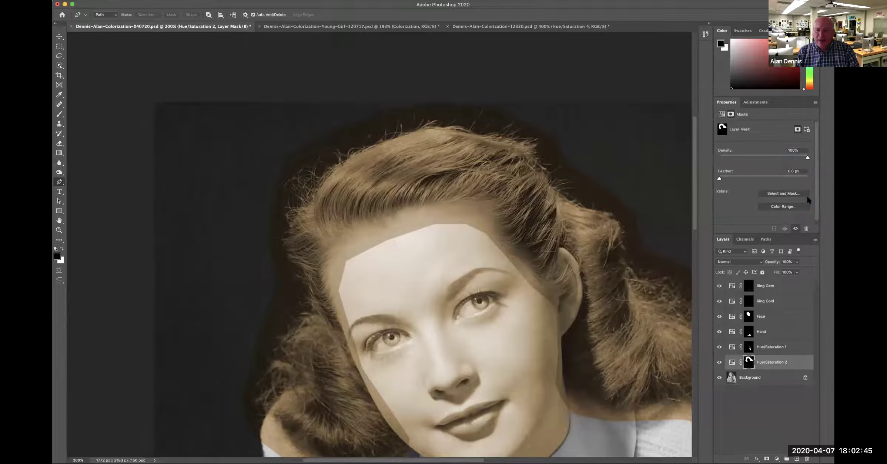
{"action": "left_click", "coordinate": [794, 194]}
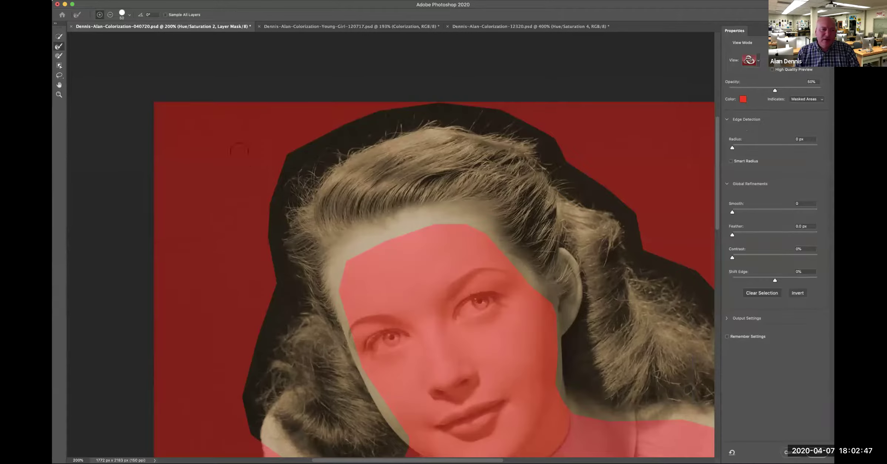
{"action": "scroll", "coordinate": [352, 95], "scroll_direction": "up", "scroll_amount": 3}
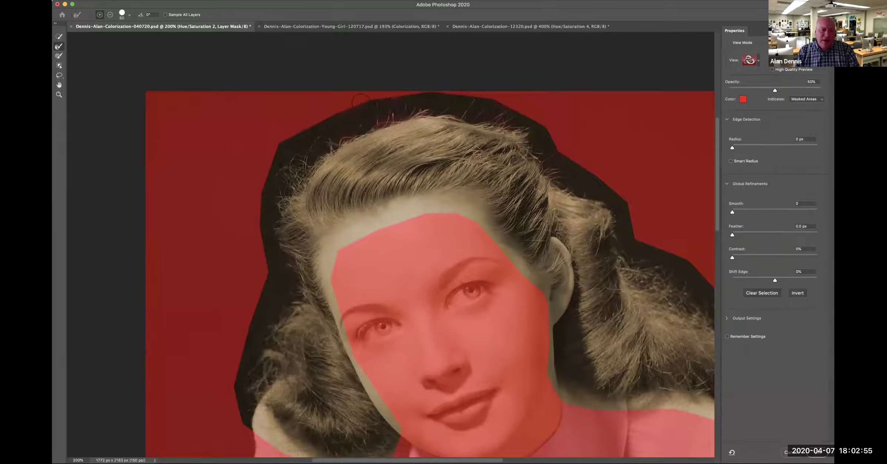
- Refine the top, lower-left and left hair edges with the Refine Edge Brush
{"action": "left_click_drag", "start_coordinate": [322, 160], "coordinate": [298, 172]}
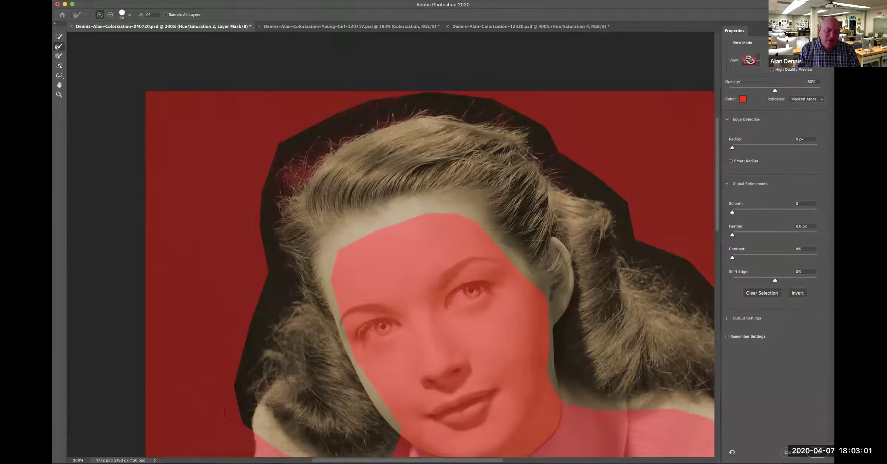
{"action": "left_click_drag", "start_coordinate": [261, 409], "coordinate": [271, 427]}
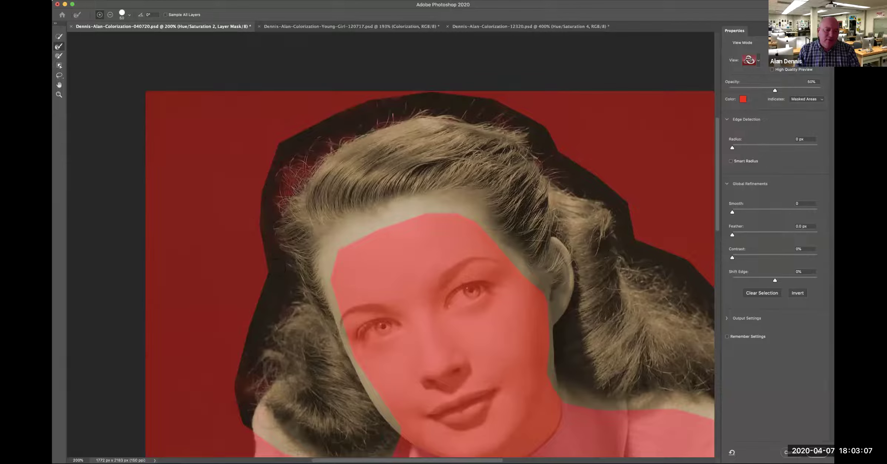
{"action": "left_click_drag", "start_coordinate": [247, 347], "coordinate": [252, 414]}
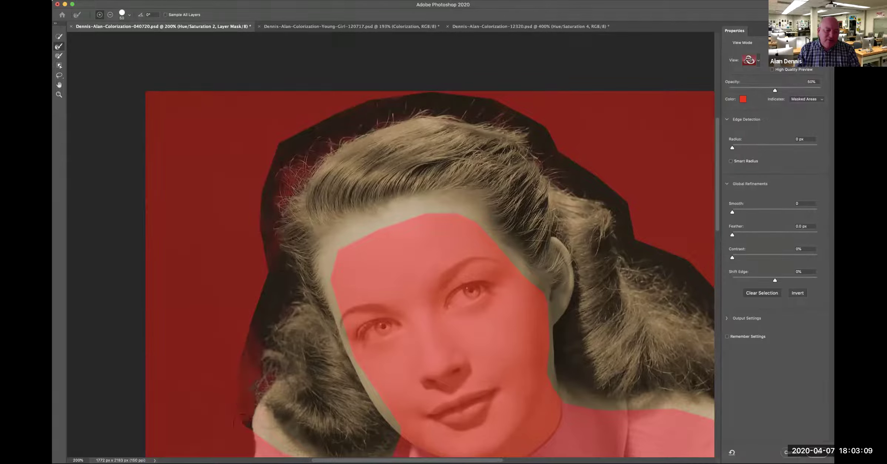
{"action": "left_click_drag", "start_coordinate": [423, 214], "coordinate": [374, 211]}
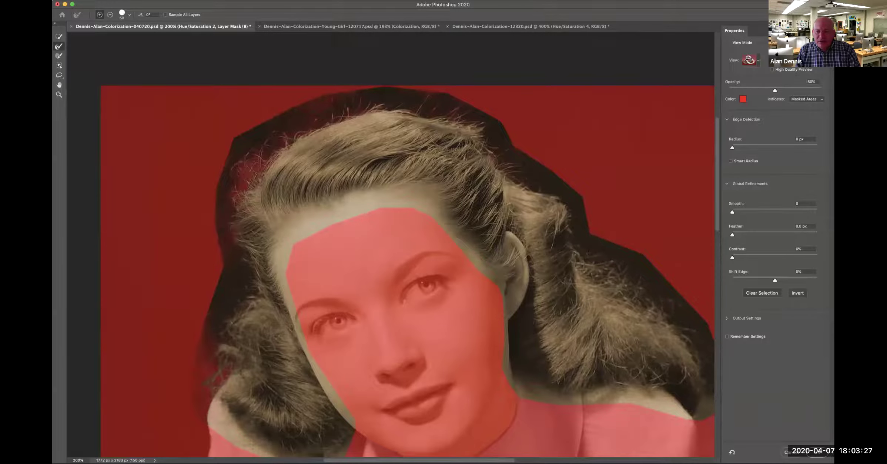
{"action": "left_click_drag", "start_coordinate": [660, 294], "coordinate": [557, 208]}
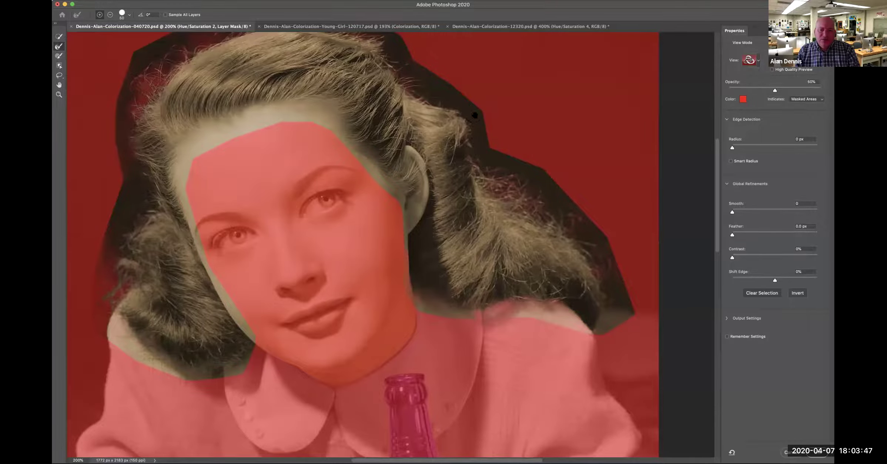
{"action": "scroll", "coordinate": [475, 115], "scroll_direction": "up", "scroll_amount": 5}
{"action": "scroll", "coordinate": [475, 115], "scroll_direction": "left", "scroll_amount": 5}
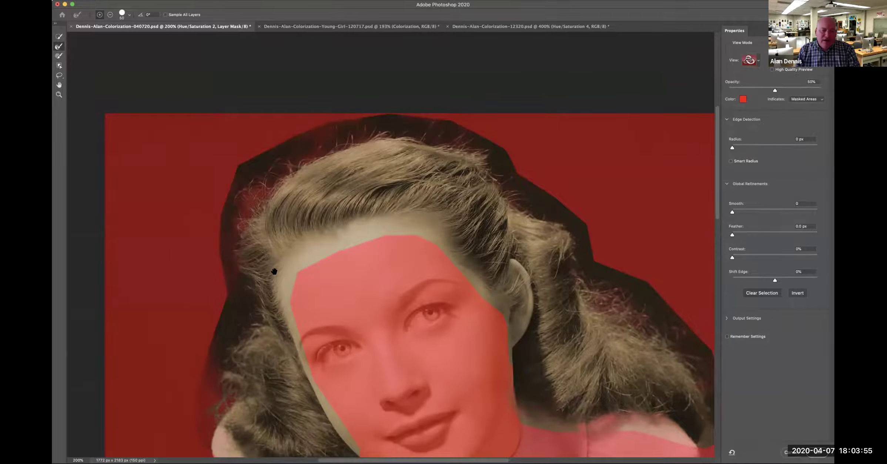
{"action": "scroll", "coordinate": [274, 271], "scroll_direction": "left", "scroll_amount": 5}
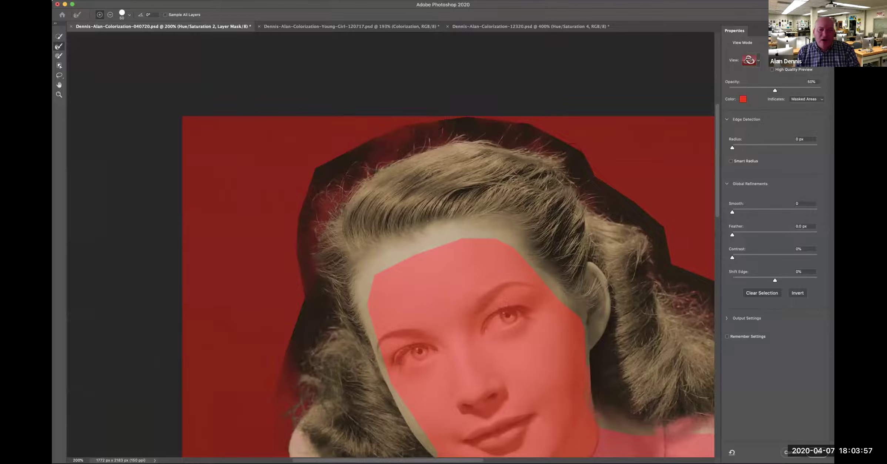
{"action": "left_click", "coordinate": [60, 57]}
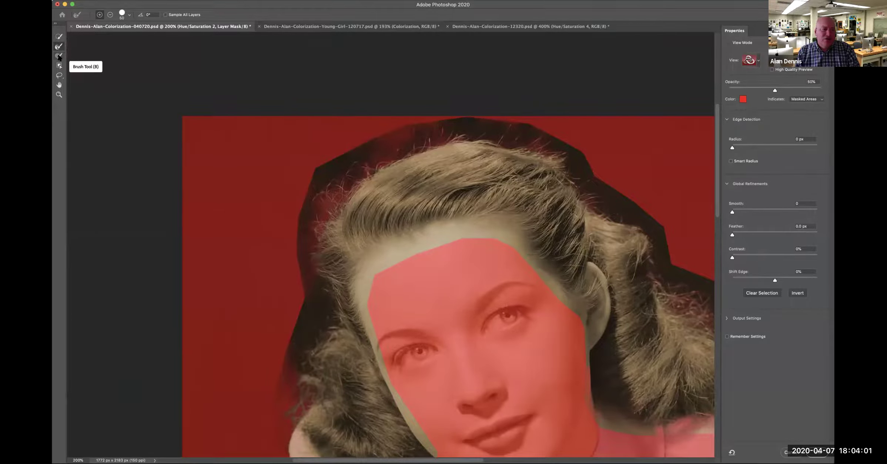
- Enlarge the Refine Edge Brush to 125 px and refine the hair edge near the top
{"action": "left_click", "coordinate": [129, 14]}
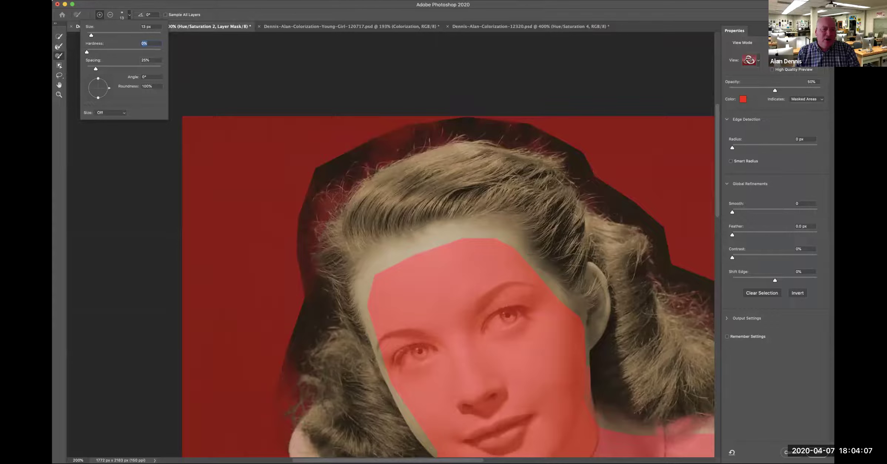
{"action": "left_click_drag", "start_coordinate": [91, 35], "coordinate": [101, 36]}
{"action": "left_click_drag", "start_coordinate": [122, 35], "coordinate": [127, 38]}
{"action": "left_click", "coordinate": [318, 158]}
{"action": "scroll", "coordinate": [332, 159], "scroll_direction": "left", "scroll_amount": 2}
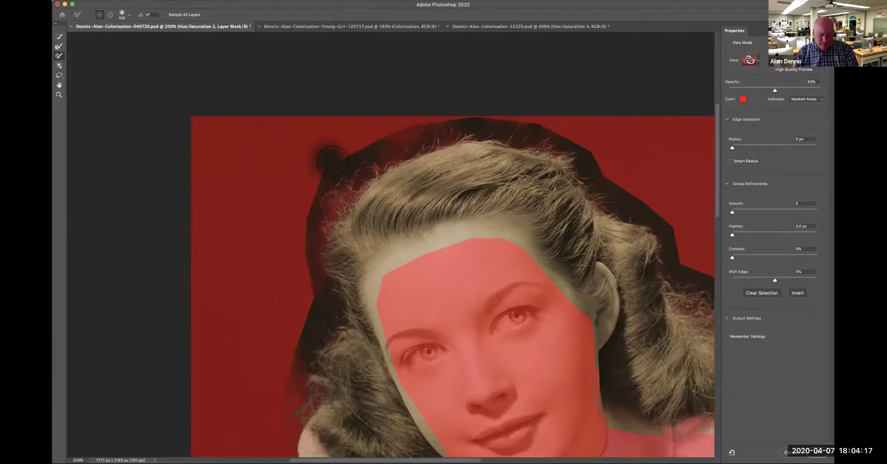
{"action": "scroll", "coordinate": [332, 160], "scroll_direction": "down", "scroll_amount": 2}
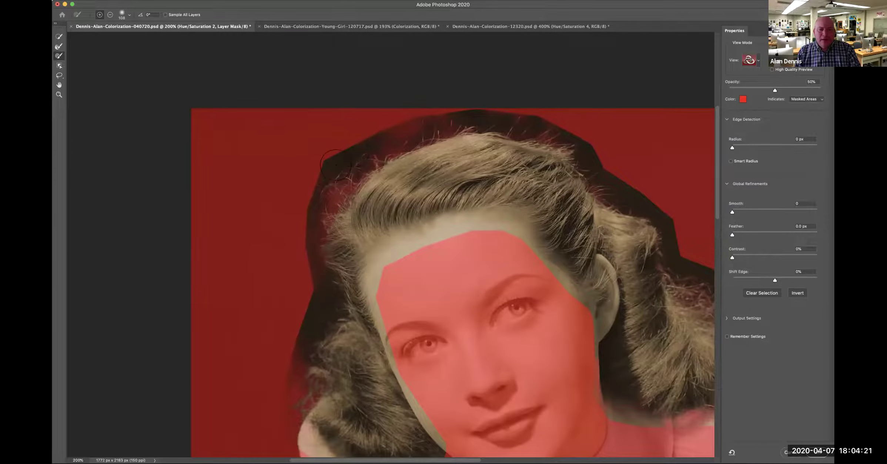
{"action": "key", "text": "bracketright"}
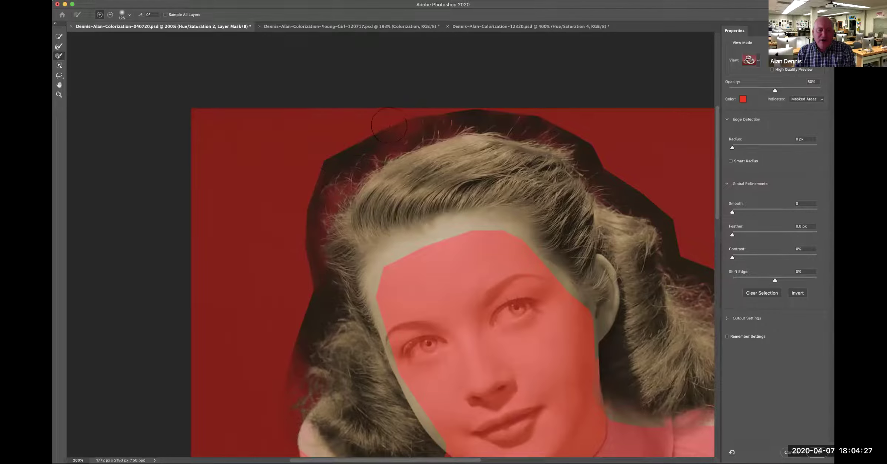
{"action": "left_click_drag", "start_coordinate": [332, 149], "coordinate": [327, 149]}
- In subtract mode, mask out the dark fringe along the hair's top, right and left edges
{"action": "scroll", "coordinate": [327, 148], "scroll_direction": "left", "scroll_amount": 2}
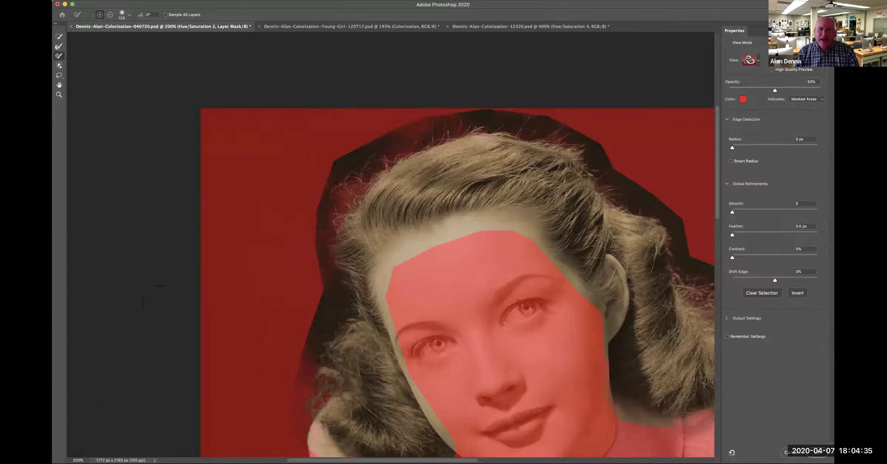
{"action": "scroll", "coordinate": [458, 245], "scroll_direction": "down", "scroll_amount": 10}
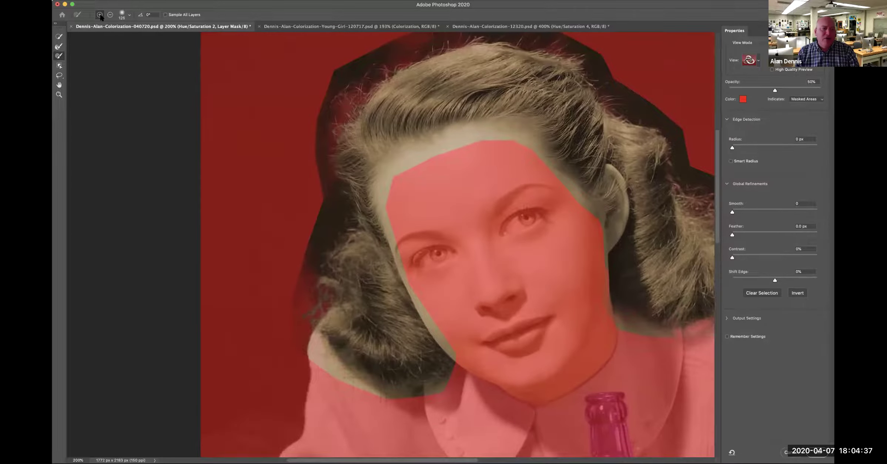
{"action": "left_click", "coordinate": [110, 16]}
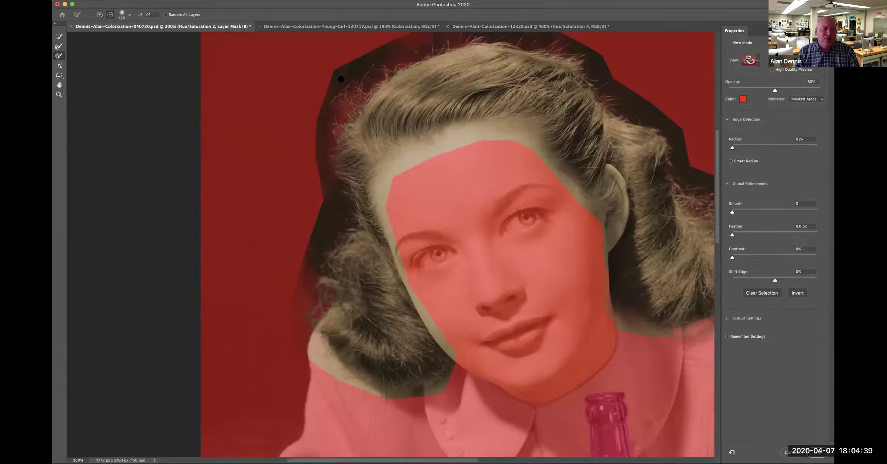
{"action": "scroll", "coordinate": [287, 156], "scroll_direction": "up", "scroll_amount": 5}
{"action": "scroll", "coordinate": [287, 157], "scroll_direction": "right", "scroll_amount": 3}
{"action": "mouse_move", "coordinate": [285, 130]}
{"action": "left_mouse_down"}
{"action": "mouse_move", "coordinate": [242, 192]}
{"action": "mouse_move", "coordinate": [247, 214]}
{"action": "mouse_move", "coordinate": [253, 163]}
{"action": "left_mouse_up"}
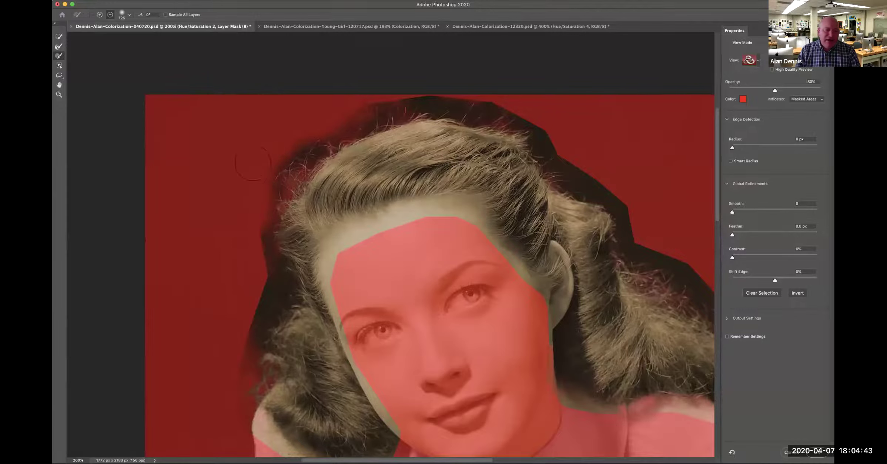
{"action": "mouse_move", "coordinate": [382, 90]}
{"action": "left_mouse_down"}
{"action": "mouse_move", "coordinate": [503, 98]}
{"action": "mouse_move", "coordinate": [629, 190]}
{"action": "mouse_move", "coordinate": [641, 224]}
{"action": "mouse_move", "coordinate": [639, 203]}
{"action": "left_mouse_up"}
{"action": "mouse_move", "coordinate": [601, 165]}
{"action": "left_mouse_down"}
{"action": "mouse_move", "coordinate": [667, 248]}
{"action": "mouse_move", "coordinate": [648, 229]}
{"action": "mouse_move", "coordinate": [541, 189]}
{"action": "left_mouse_up"}
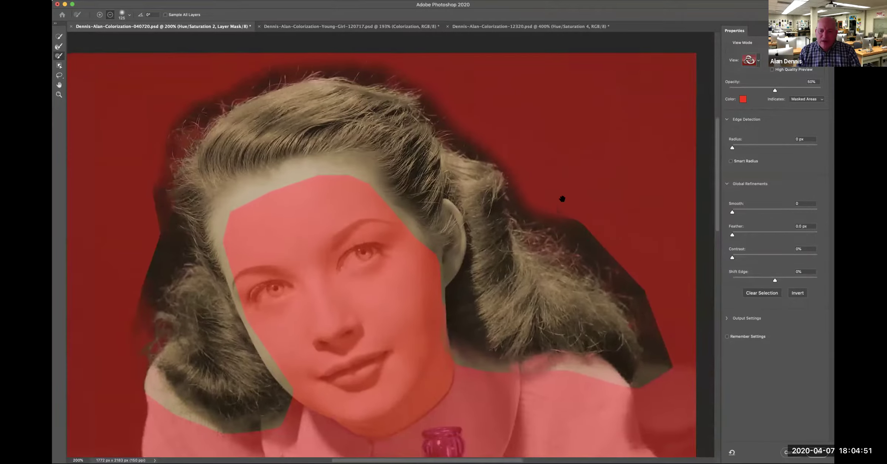
{"action": "mouse_move", "coordinate": [648, 276]}
{"action": "left_mouse_down"}
{"action": "mouse_move", "coordinate": [669, 344]}
{"action": "mouse_move", "coordinate": [656, 383]}
{"action": "mouse_move", "coordinate": [674, 360]}
{"action": "mouse_move", "coordinate": [671, 302]}
{"action": "left_mouse_up"}
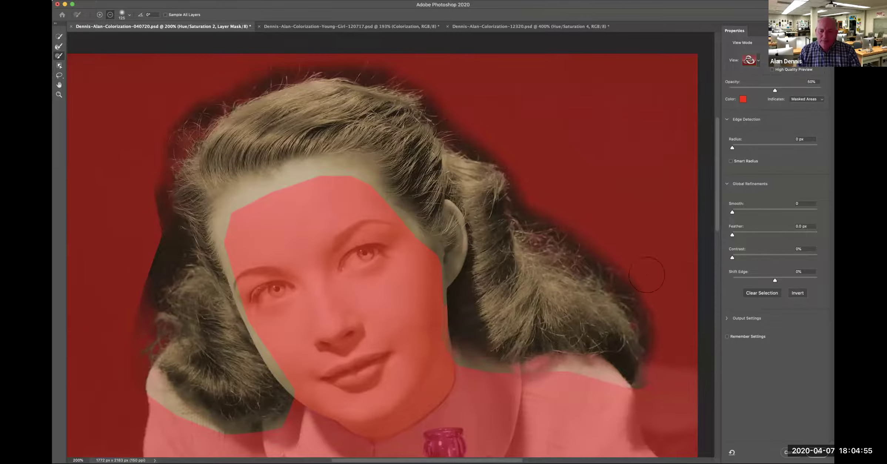
{"action": "mouse_move", "coordinate": [329, 208]}
{"action": "left_mouse_down"}
{"action": "mouse_move", "coordinate": [422, 206]}
{"action": "mouse_move", "coordinate": [437, 147]}
{"action": "left_mouse_up"}
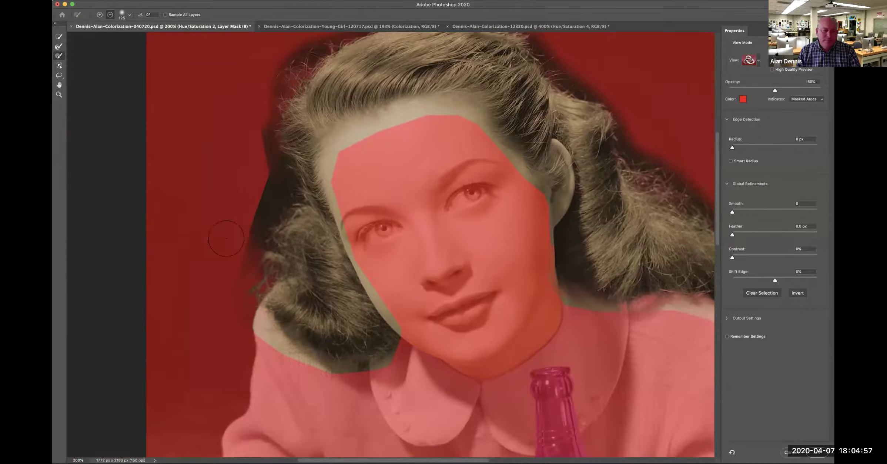
{"action": "mouse_move", "coordinate": [249, 205]}
{"action": "left_mouse_down"}
{"action": "mouse_move", "coordinate": [260, 174]}
{"action": "mouse_move", "coordinate": [248, 114]}
{"action": "mouse_move", "coordinate": [254, 182]}
{"action": "mouse_move", "coordinate": [222, 283]}
{"action": "mouse_move", "coordinate": [222, 322]}
{"action": "mouse_move", "coordinate": [222, 278]}
{"action": "mouse_move", "coordinate": [251, 338]}
{"action": "mouse_move", "coordinate": [276, 353]}
{"action": "mouse_move", "coordinate": [261, 329]}
{"action": "mouse_move", "coordinate": [301, 362]}
{"action": "mouse_move", "coordinate": [370, 380]}
{"action": "mouse_move", "coordinate": [415, 361]}
{"action": "mouse_move", "coordinate": [403, 365]}
{"action": "mouse_move", "coordinate": [407, 348]}
{"action": "left_mouse_up"}
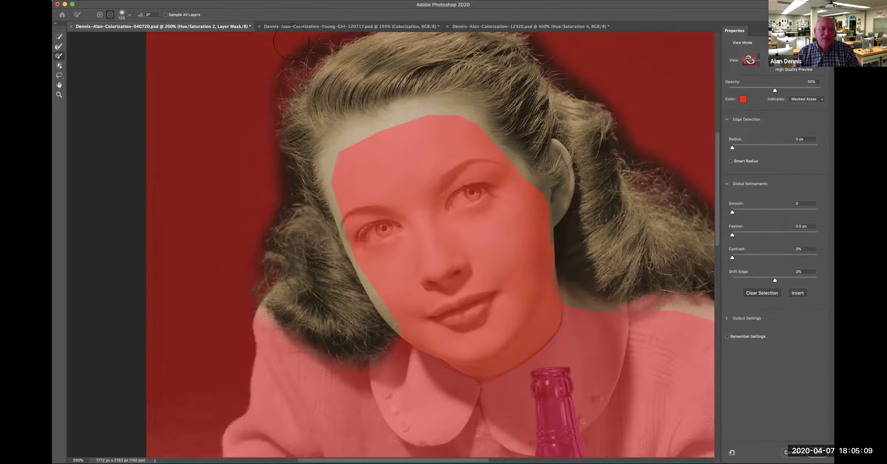
- Paint hair strands and clean shadows with the Brush, then re-refine the right hair edge
{"action": "scroll", "coordinate": [370, 111], "scroll_direction": "up", "scroll_amount": 5}
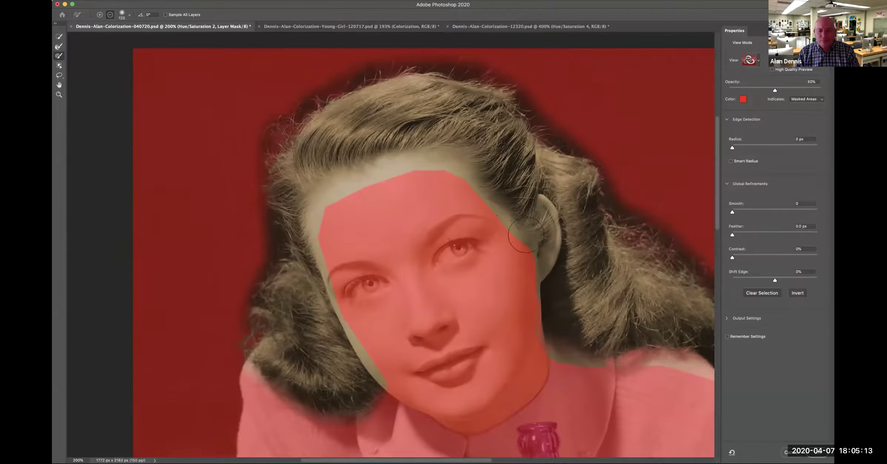
{"action": "left_click", "coordinate": [59, 46]}
{"action": "left_click_drag", "start_coordinate": [326, 87], "coordinate": [302, 109]}
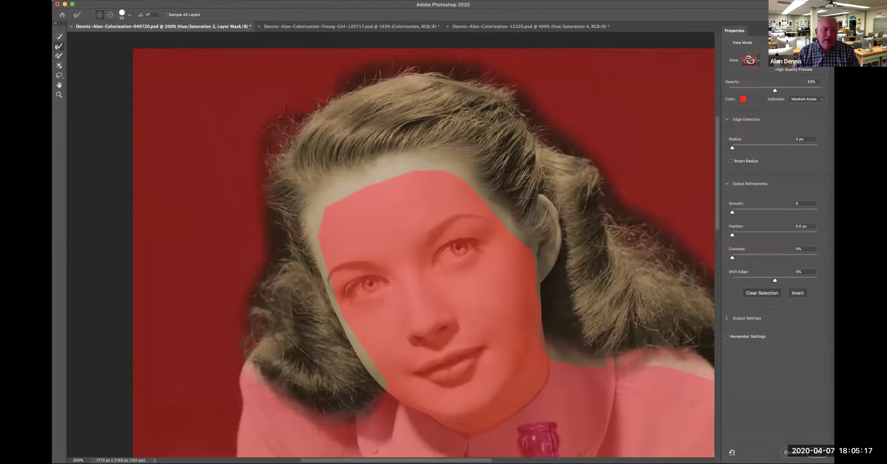
{"action": "mouse_move", "coordinate": [261, 141]}
{"action": "left_mouse_down"}
{"action": "mouse_move", "coordinate": [267, 173]}
{"action": "mouse_move", "coordinate": [283, 124]}
{"action": "mouse_move", "coordinate": [256, 154]}
{"action": "mouse_move", "coordinate": [272, 150]}
{"action": "mouse_move", "coordinate": [272, 260]}
{"action": "mouse_move", "coordinate": [267, 242]}
{"action": "mouse_move", "coordinate": [248, 323]}
{"action": "left_mouse_up"}
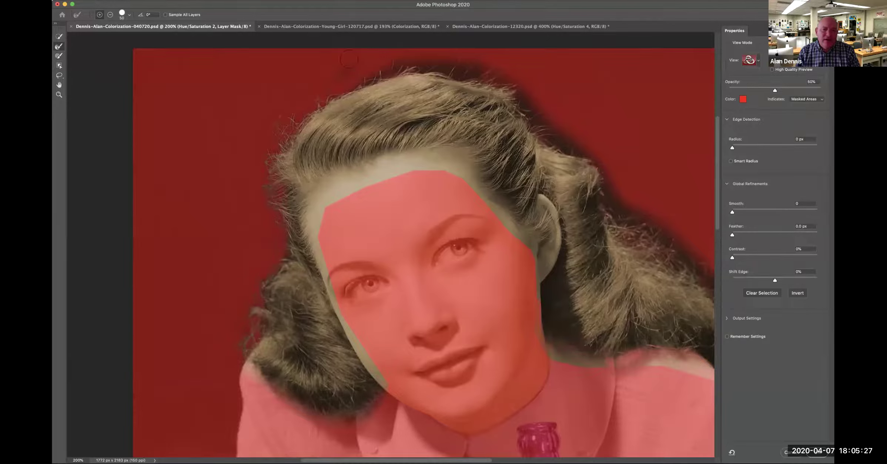
{"action": "mouse_move", "coordinate": [381, 58]}
{"action": "left_mouse_down"}
{"action": "mouse_move", "coordinate": [442, 68]}
{"action": "mouse_move", "coordinate": [406, 55]}
{"action": "left_mouse_up"}
{"action": "mouse_move", "coordinate": [512, 78]}
{"action": "left_mouse_down"}
{"action": "mouse_move", "coordinate": [553, 127]}
{"action": "mouse_move", "coordinate": [508, 75]}
{"action": "mouse_move", "coordinate": [540, 143]}
{"action": "mouse_move", "coordinate": [564, 136]}
{"action": "left_mouse_up"}
{"action": "mouse_move", "coordinate": [603, 189]}
{"action": "left_mouse_down"}
{"action": "mouse_move", "coordinate": [621, 191]}
{"action": "mouse_move", "coordinate": [626, 180]}
{"action": "mouse_move", "coordinate": [609, 157]}
{"action": "left_mouse_up"}
{"action": "mouse_move", "coordinate": [670, 237]}
{"action": "left_mouse_down"}
{"action": "mouse_move", "coordinate": [709, 285]}
{"action": "mouse_move", "coordinate": [698, 263]}
{"action": "left_mouse_up"}
{"action": "left_click_drag", "start_coordinate": [684, 234], "coordinate": [623, 177]}
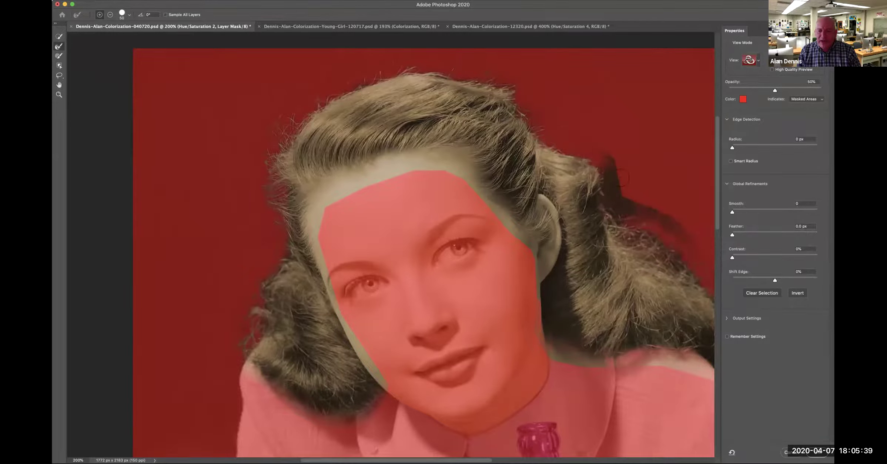
{"action": "left_click_drag", "start_coordinate": [630, 222], "coordinate": [549, 218]}
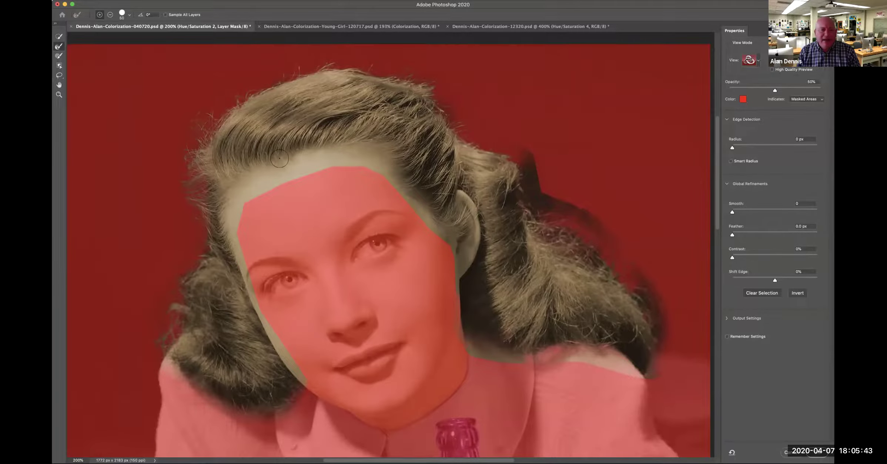
{"action": "left_click", "coordinate": [61, 55]}
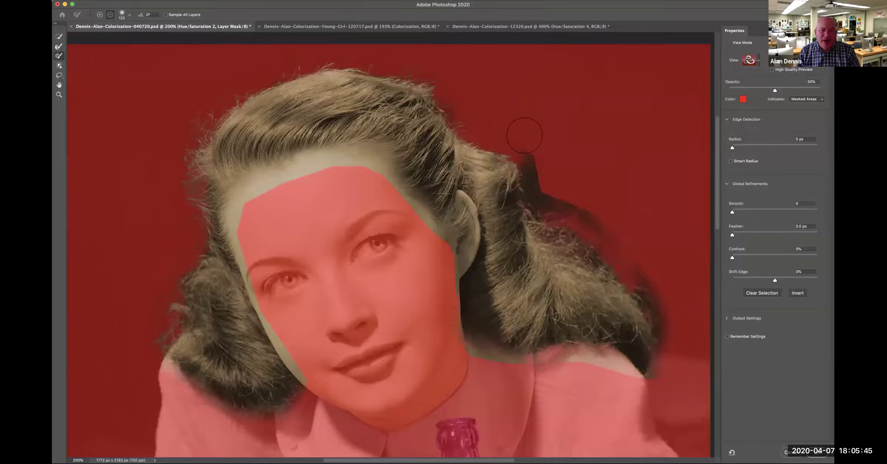
{"action": "mouse_move", "coordinate": [546, 178]}
{"action": "left_mouse_down"}
{"action": "mouse_move", "coordinate": [618, 225]}
{"action": "mouse_move", "coordinate": [551, 193]}
{"action": "mouse_move", "coordinate": [559, 188]}
{"action": "mouse_move", "coordinate": [616, 233]}
{"action": "left_mouse_up"}
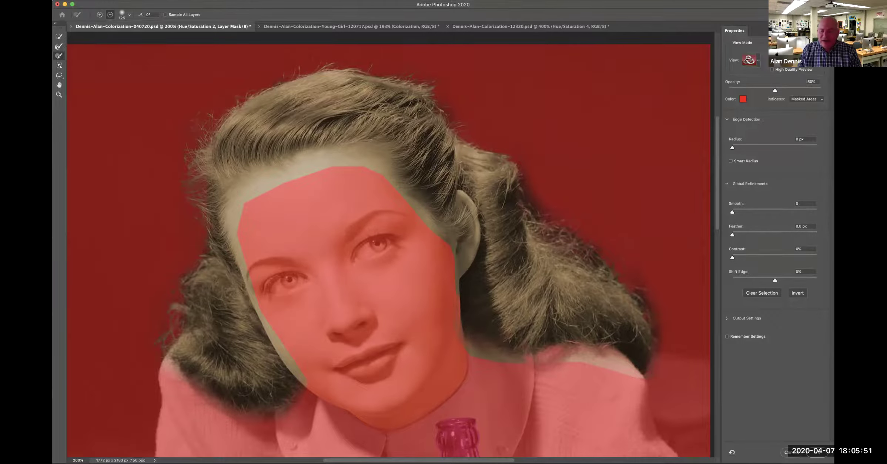
{"action": "left_click", "coordinate": [820, 453]}
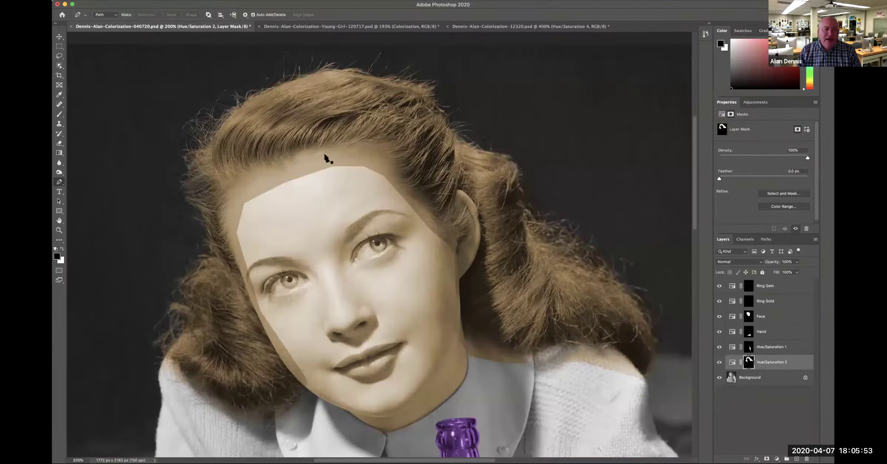
{"action": "scroll", "coordinate": [262, 123], "scroll_direction": "up", "scroll_amount": 2}
{"action": "left_click_drag", "start_coordinate": [247, 118], "coordinate": [388, 155]}
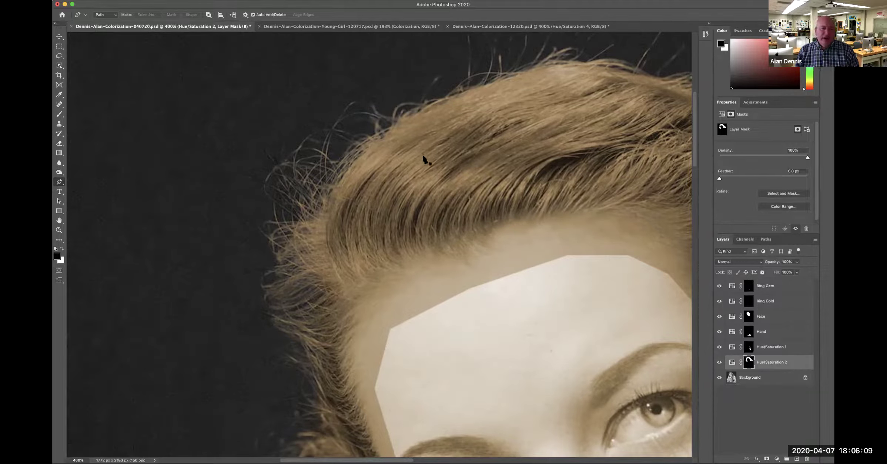
{"action": "scroll", "coordinate": [411, 181], "scroll_direction": "right", "scroll_amount": 5}
{"action": "scroll", "coordinate": [307, 198], "scroll_direction": "up", "scroll_amount": 2}
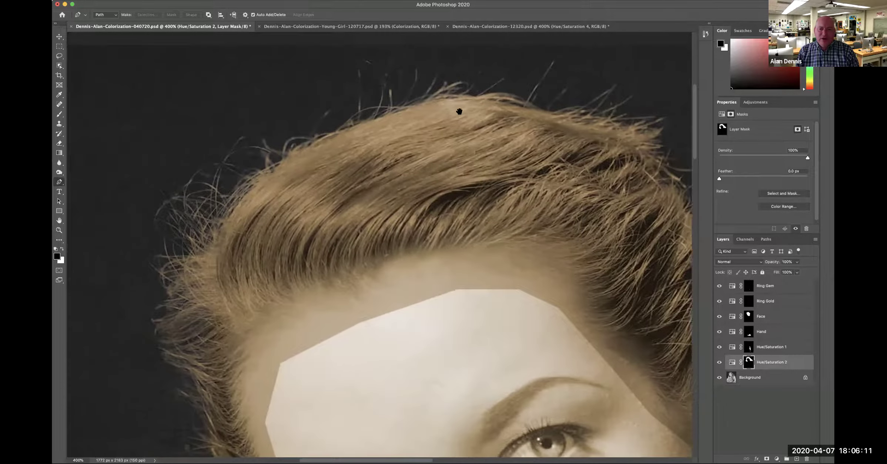
{"action": "scroll", "coordinate": [330, 147], "scroll_direction": "left", "scroll_amount": 2}
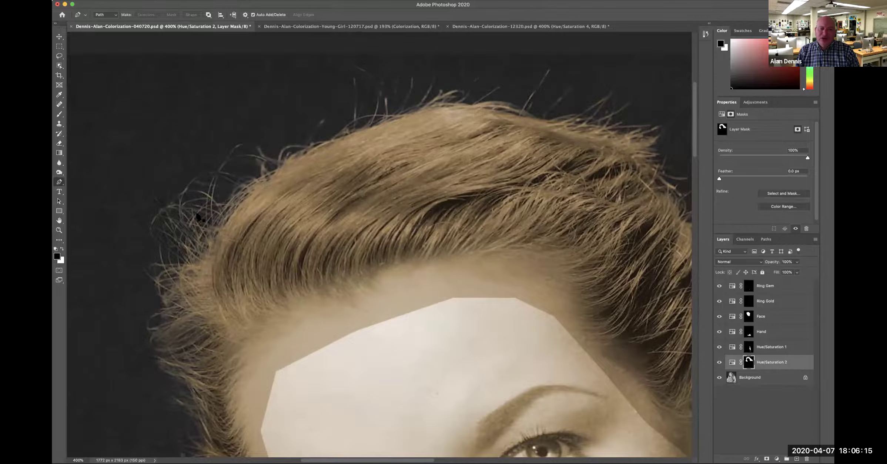
{"action": "scroll", "coordinate": [491, 191], "scroll_direction": "down", "scroll_amount": 1}
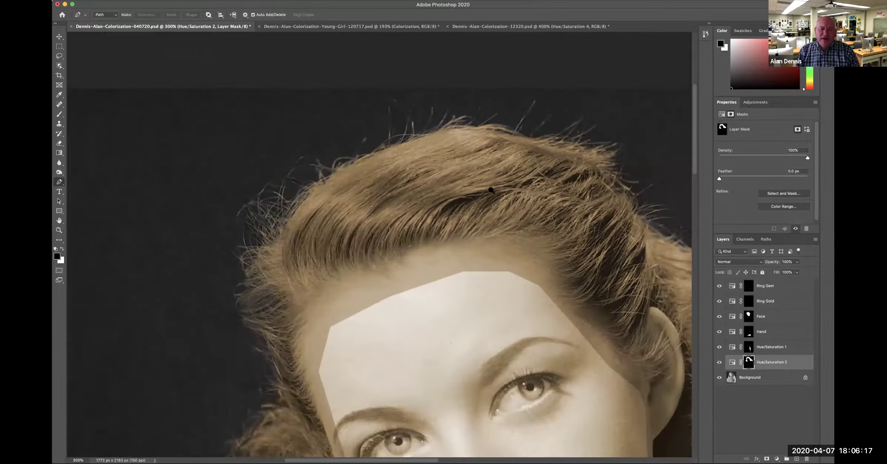
{"action": "scroll", "coordinate": [492, 192], "scroll_direction": "down", "scroll_amount": 1}
{"action": "left_click_drag", "start_coordinate": [530, 212], "coordinate": [458, 174]}
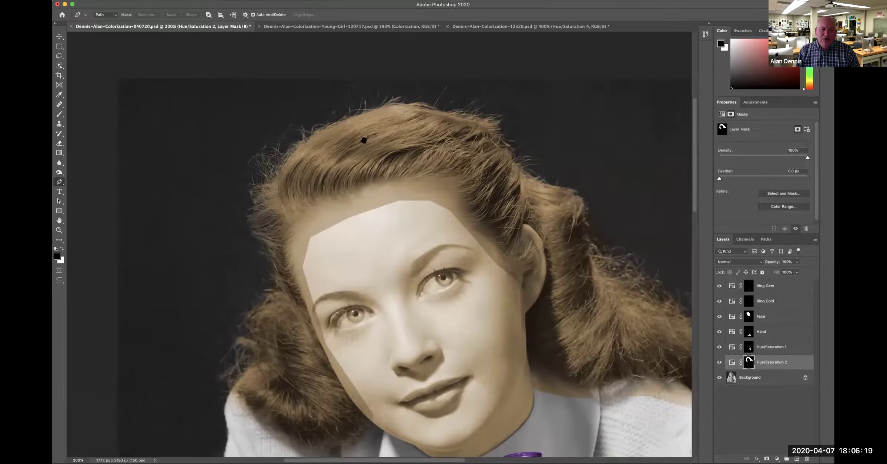
{"action": "left_click_drag", "start_coordinate": [397, 142], "coordinate": [390, 133]}
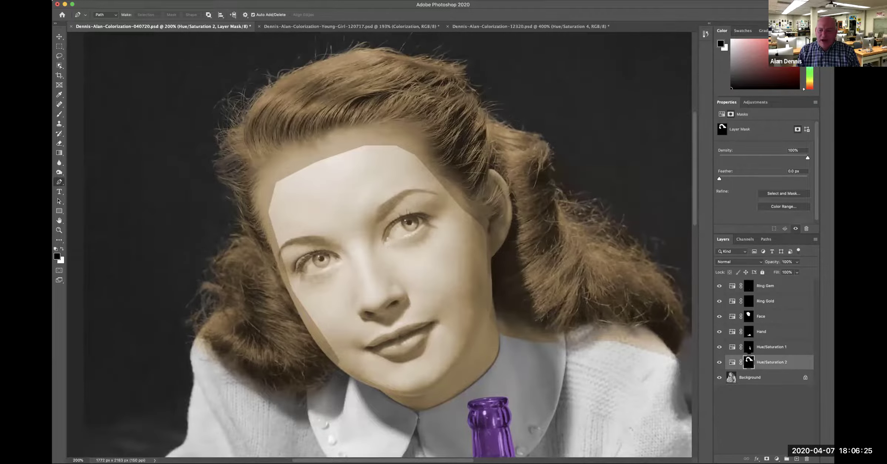
- Rename the Hue/Saturation 2 layer to 'Hair', checking its mask on its own
{"action": "left_click", "coordinate": [749, 361], "text": "alt"}
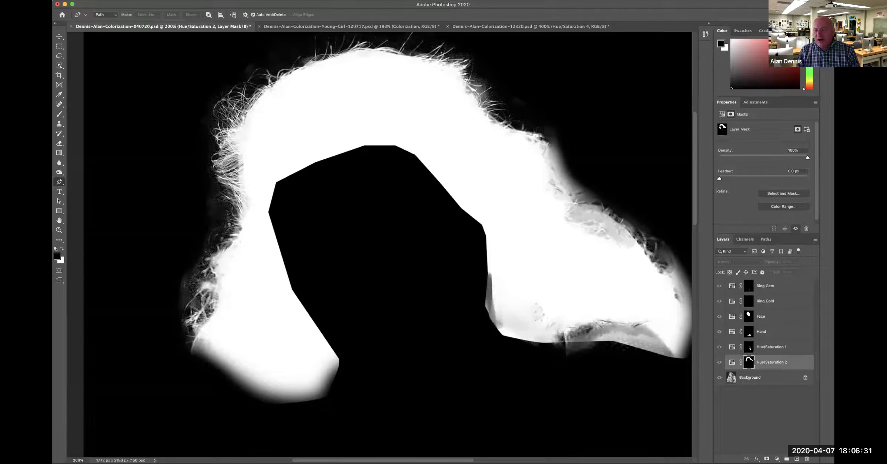
{"action": "double_click", "coordinate": [764, 363]}
{"action": "type", "text": "Hai"}
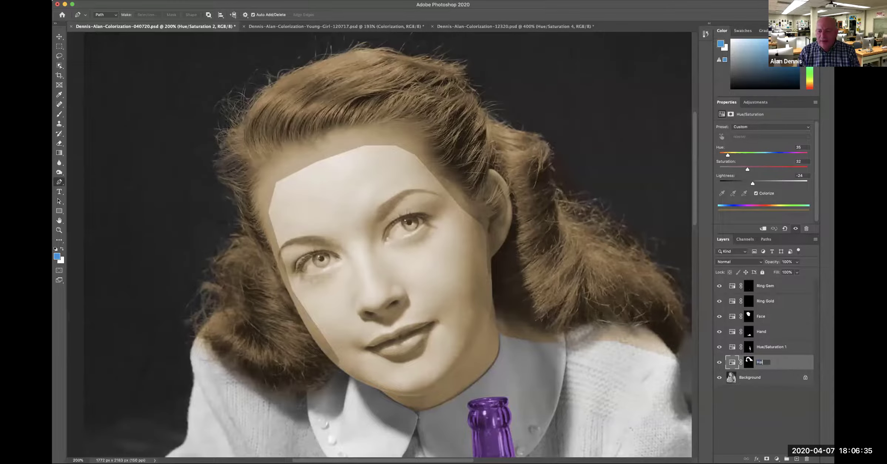
{"action": "key", "text": "Return"}
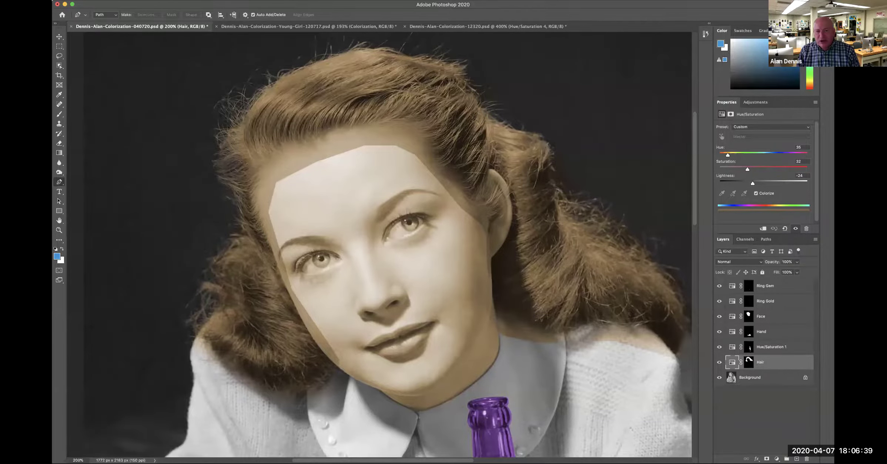
{"action": "left_click", "coordinate": [749, 362], "text": "alt"}
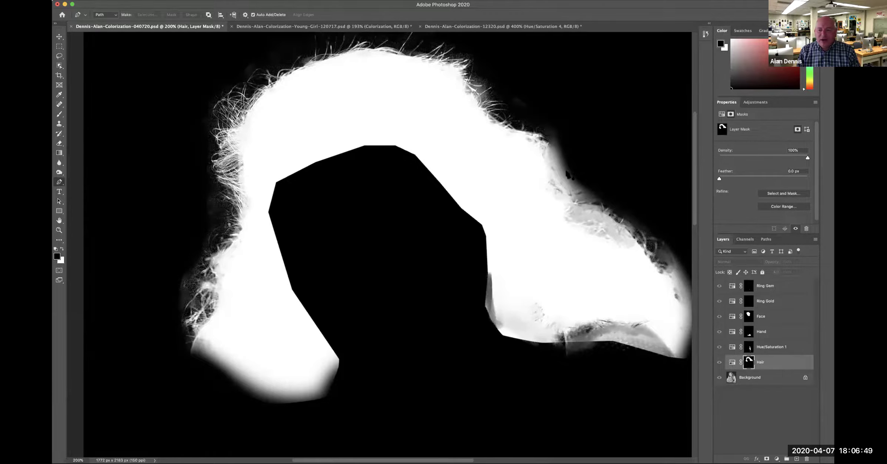
{"action": "left_click", "coordinate": [731, 361]}
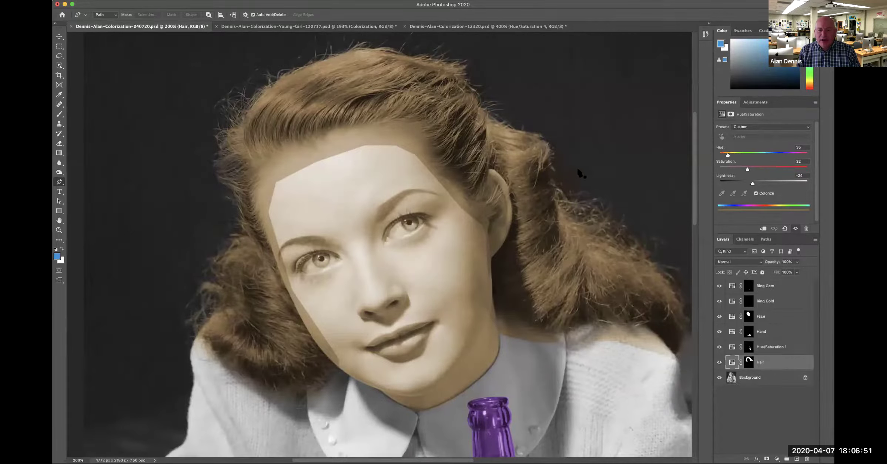
{"action": "left_click", "coordinate": [748, 361]}
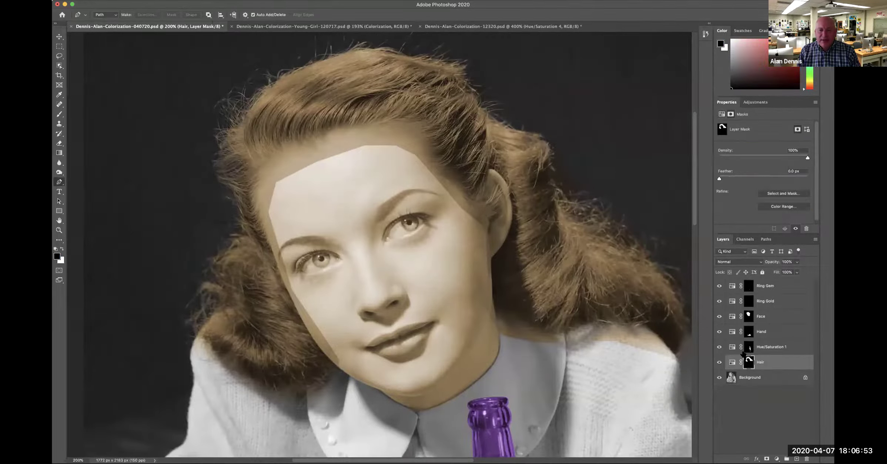
- Refine the Hair mask along the right-hand hair in Select and Mask, then accept
{"action": "double_click", "coordinate": [745, 358]}
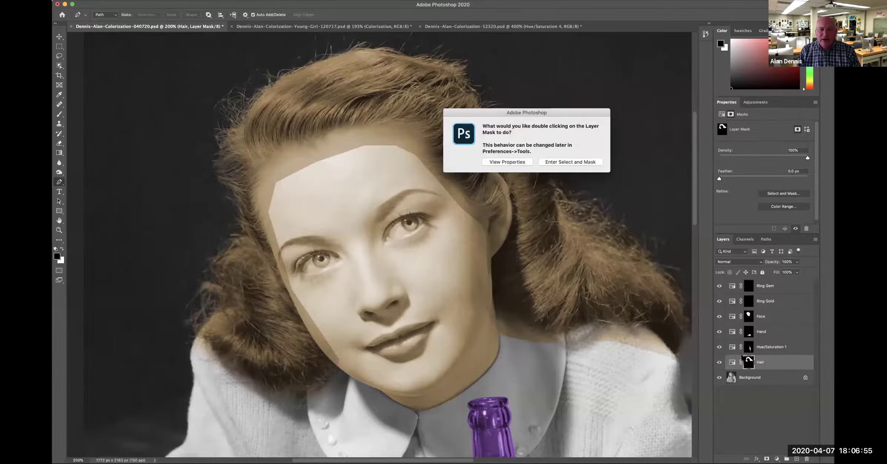
{"action": "left_click", "coordinate": [583, 162]}
{"action": "left_click_drag", "start_coordinate": [562, 166], "coordinate": [587, 174]}
{"action": "scroll", "coordinate": [577, 179], "scroll_direction": "left", "scroll_amount": 2}
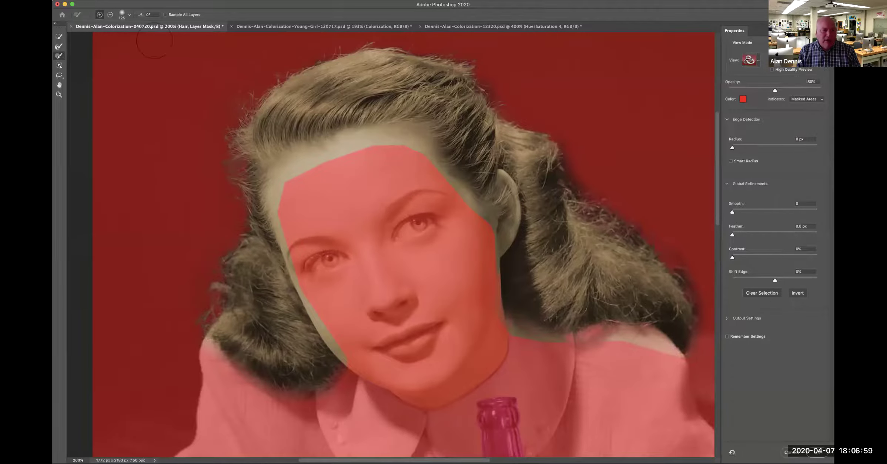
{"action": "left_click", "coordinate": [58, 45]}
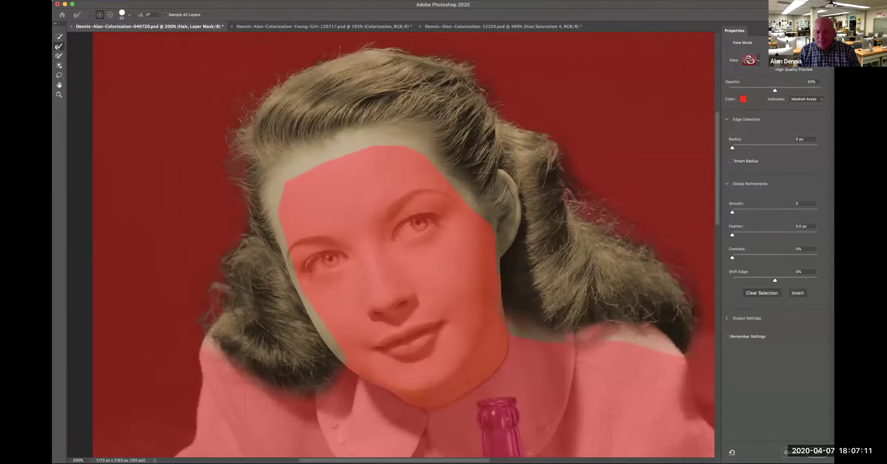
{"action": "left_click", "coordinate": [817, 452]}
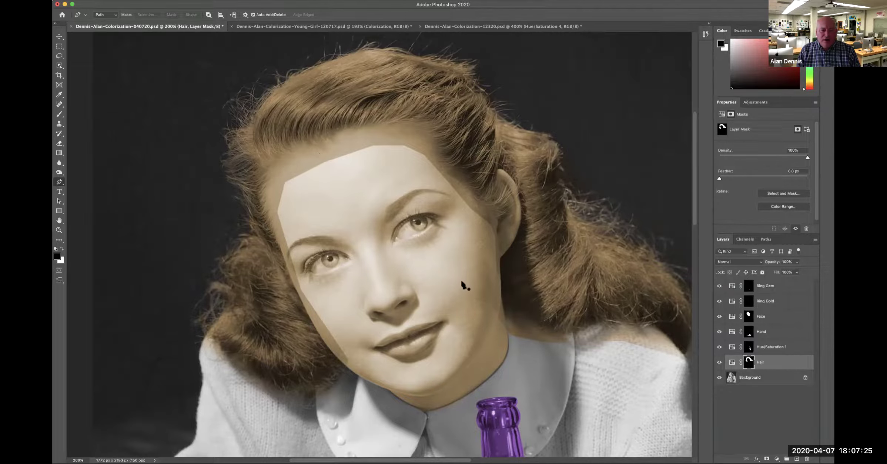
- Load the Hair mask selection, paint black over the face with a 100 px brush, then deselect
{"action": "left_click", "coordinate": [749, 362], "text": "super"}
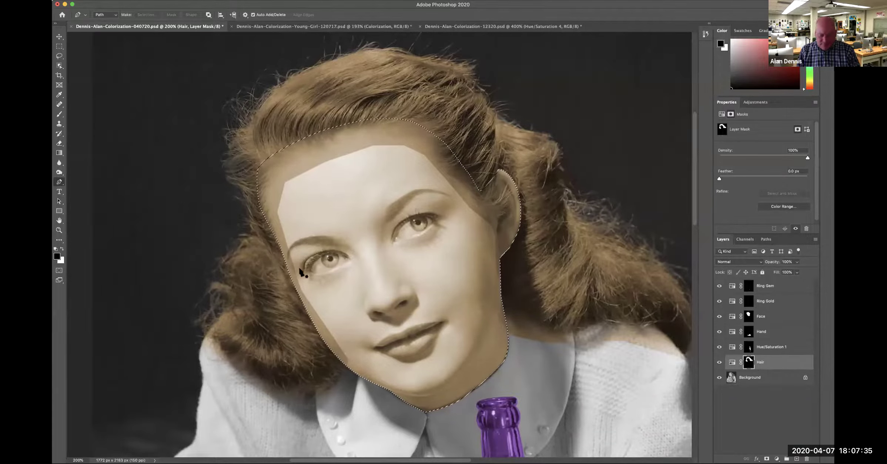
{"action": "key", "text": "b"}
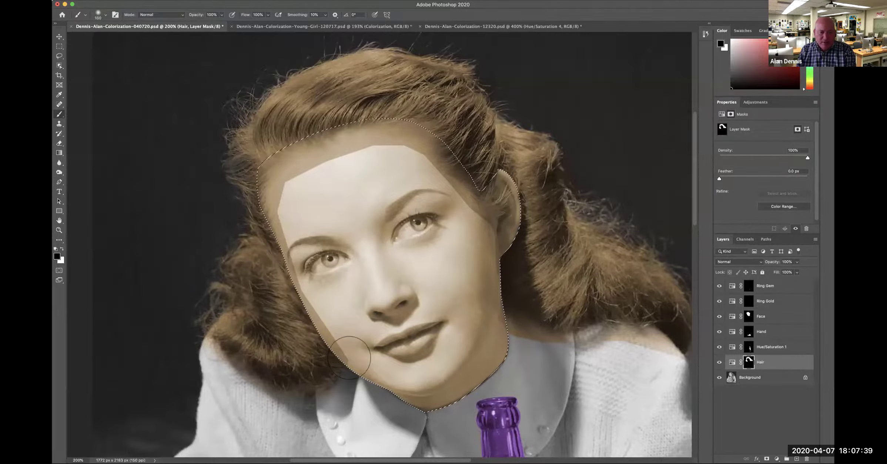
{"action": "key", "text": "bracketright"}
{"action": "key", "text": "bracketright"}
{"action": "key", "text": "bracketright"}
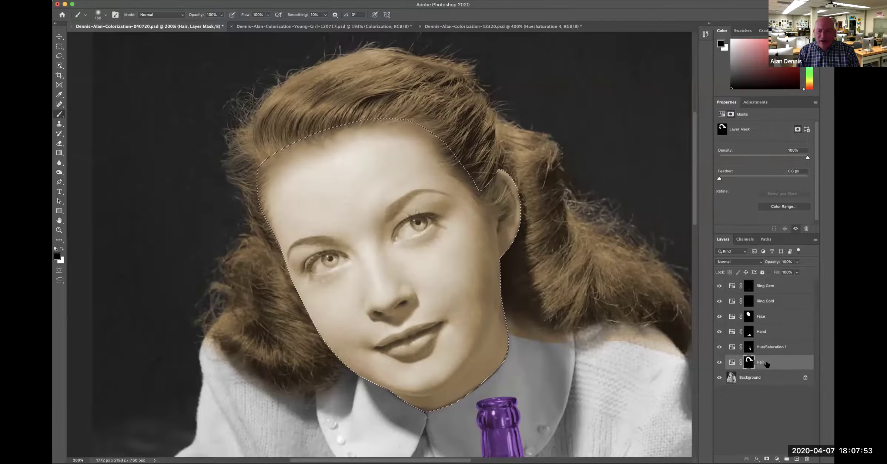
{"action": "left_click", "coordinate": [731, 361]}
{"action": "key", "text": "super+d"}
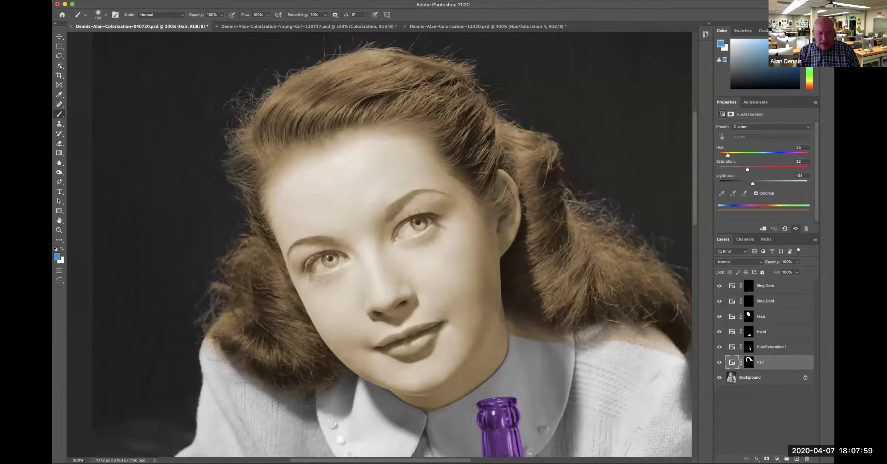
- Check the Hair mask alone, return to the composite, and open it in Select and Mask
{"action": "left_click", "coordinate": [748, 361], "text": "alt"}
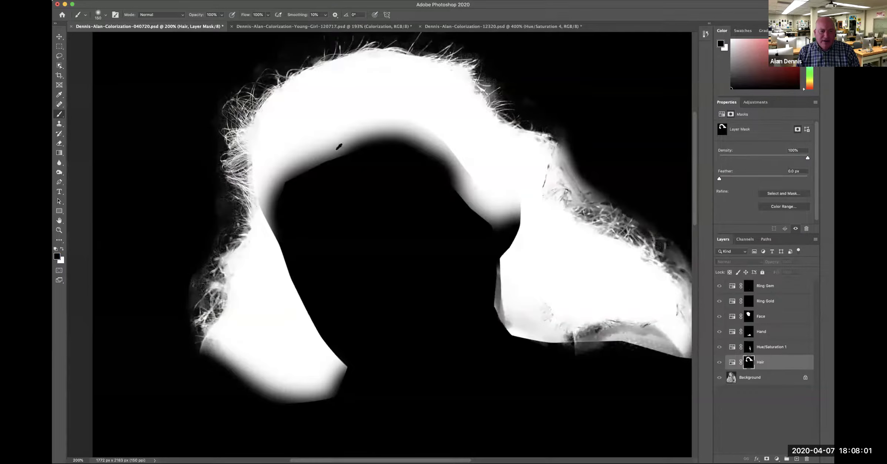
{"action": "left_click", "coordinate": [746, 364], "text": "alt"}
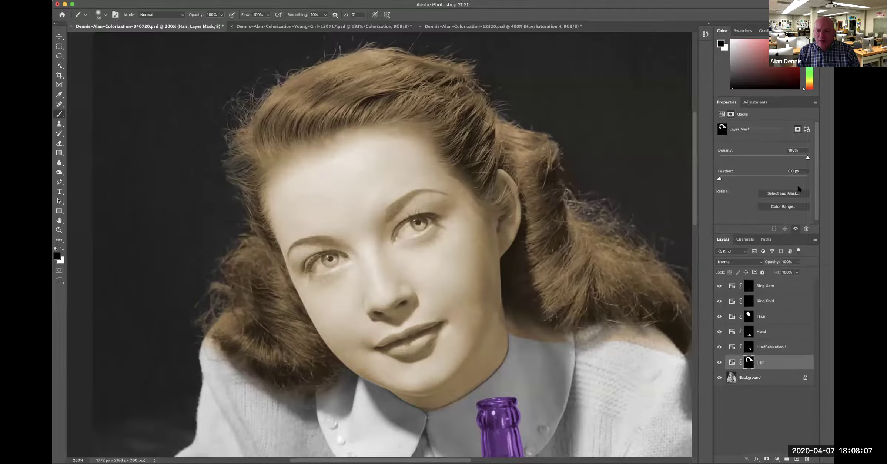
{"action": "left_click", "coordinate": [790, 194]}
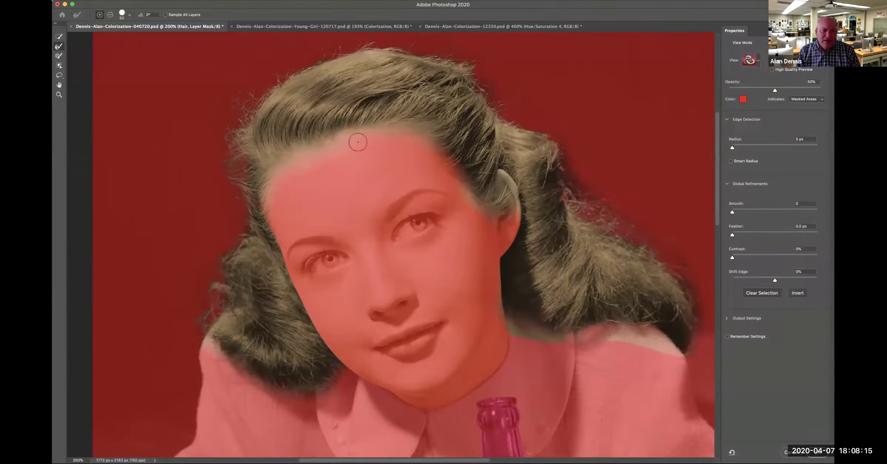
- Reopen the Hair mask in Select and Mask with the Overlay view mode
{"action": "scroll", "coordinate": [339, 144], "scroll_direction": "up", "scroll_amount": 5}
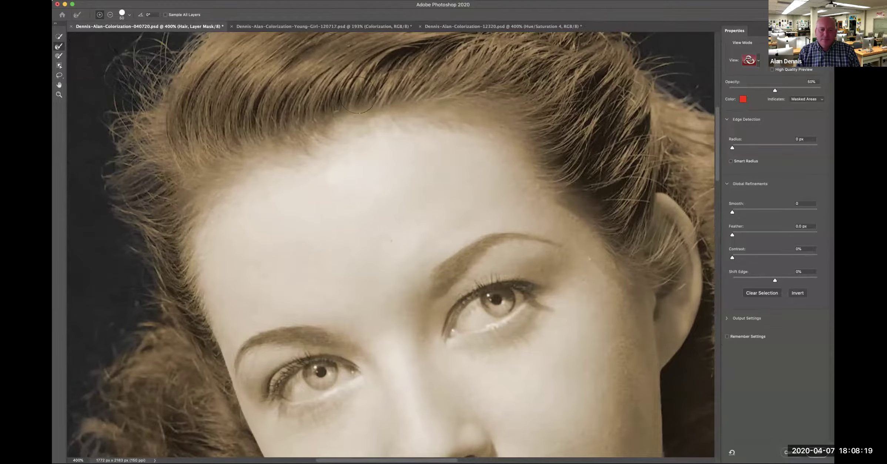
{"action": "left_click", "coordinate": [817, 452]}
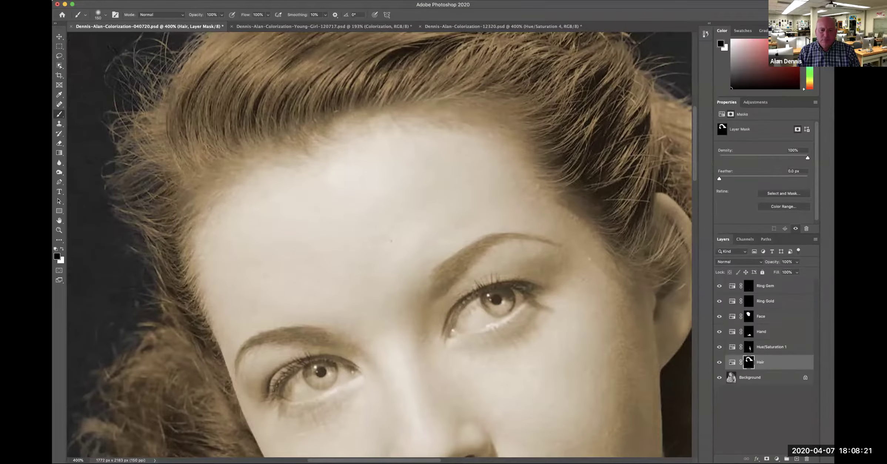
{"action": "double_click", "coordinate": [749, 359]}
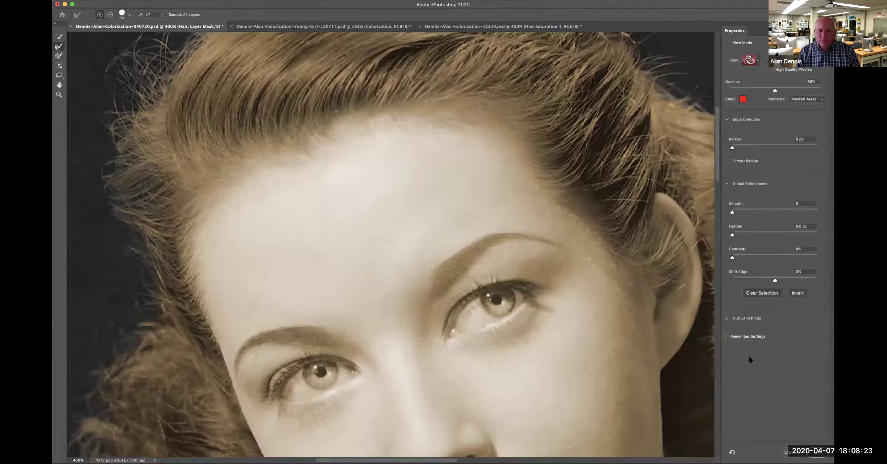
{"action": "scroll", "coordinate": [391, 244], "scroll_direction": "down", "scroll_amount": 5}
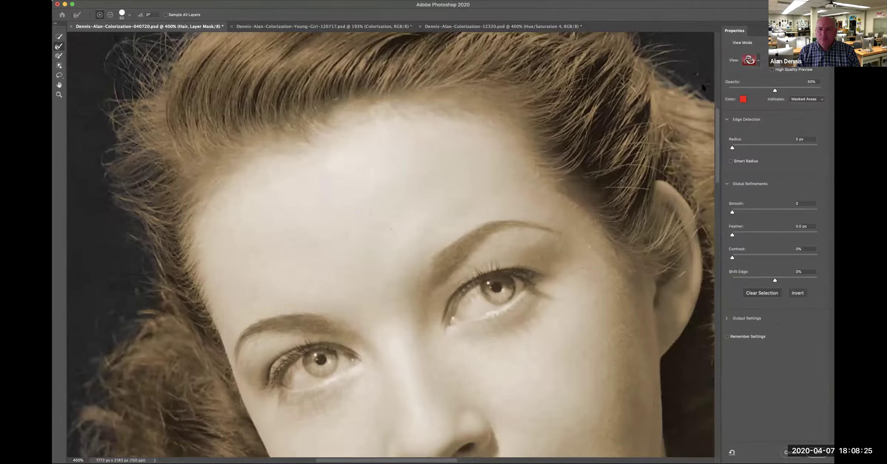
{"action": "left_click", "coordinate": [756, 61]}
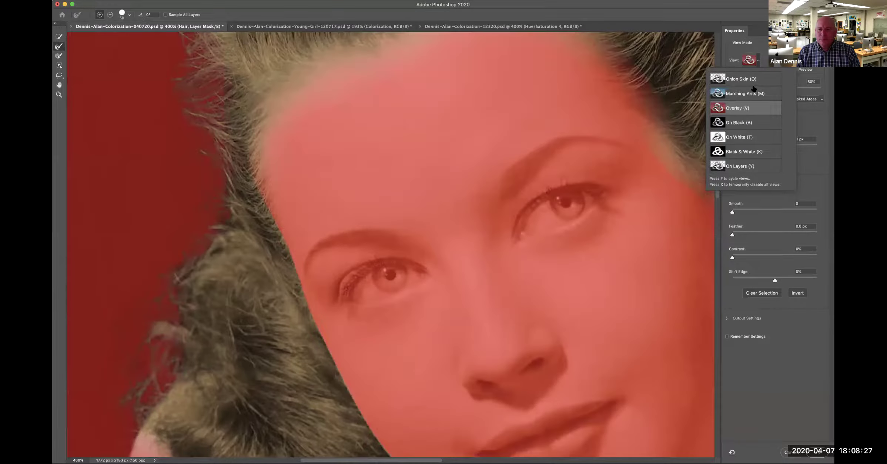
{"action": "scroll", "coordinate": [453, 89], "scroll_direction": "up", "scroll_amount": 5}
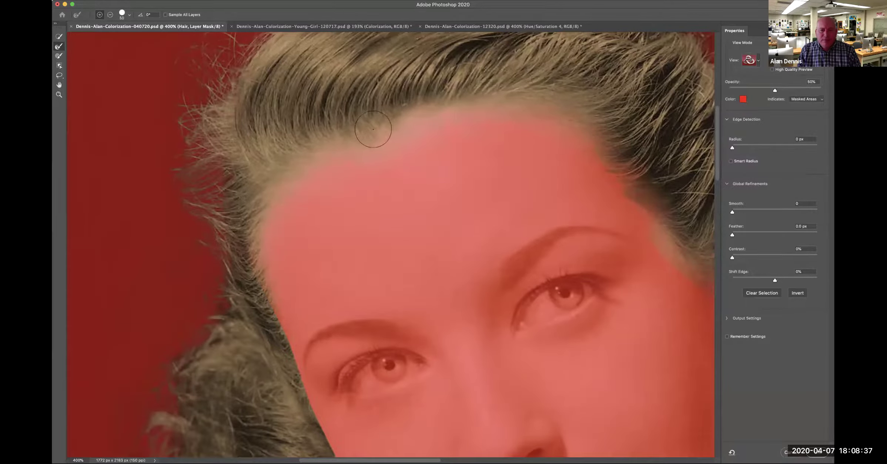
- Remove the top of the ear from the Hair mask, soften the temple hairline, and accept
{"action": "mouse_move", "coordinate": [595, 166]}
{"action": "left_mouse_down"}
{"action": "mouse_move", "coordinate": [371, 131]}
{"action": "mouse_move", "coordinate": [387, 143]}
{"action": "left_mouse_up"}
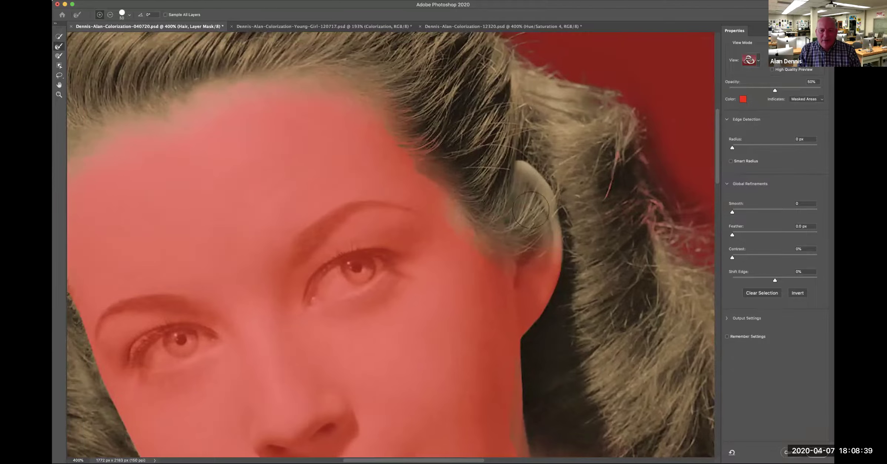
{"action": "mouse_move", "coordinate": [541, 182]}
{"action": "left_mouse_down"}
{"action": "mouse_move", "coordinate": [528, 164]}
{"action": "mouse_move", "coordinate": [515, 185]}
{"action": "mouse_move", "coordinate": [534, 151]}
{"action": "mouse_move", "coordinate": [534, 187]}
{"action": "mouse_move", "coordinate": [506, 223]}
{"action": "mouse_move", "coordinate": [471, 226]}
{"action": "mouse_move", "coordinate": [537, 241]}
{"action": "mouse_move", "coordinate": [534, 248]}
{"action": "mouse_move", "coordinate": [576, 196]}
{"action": "mouse_move", "coordinate": [552, 188]}
{"action": "left_mouse_up"}
{"action": "left_click_drag", "start_coordinate": [461, 204], "coordinate": [394, 143]}
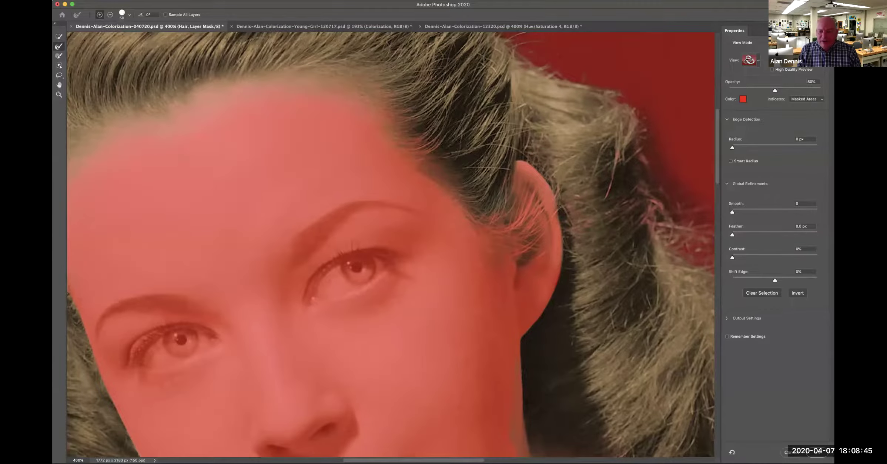
{"action": "left_click", "coordinate": [817, 452]}
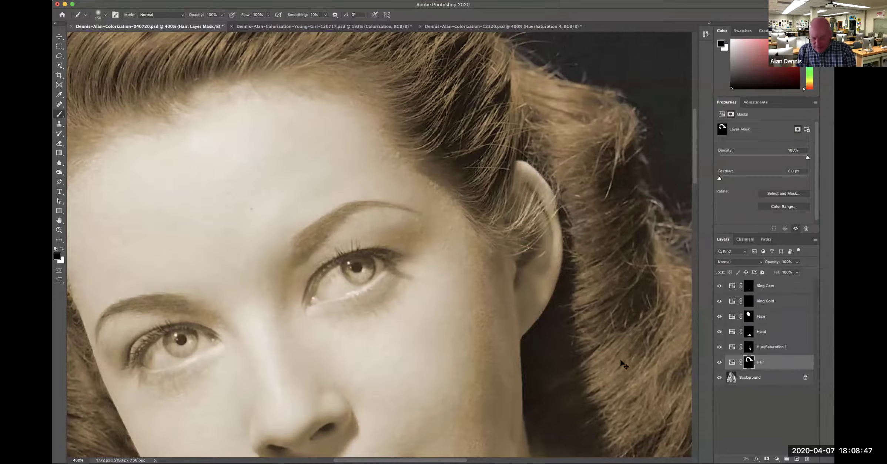
{"action": "key", "text": "super+0"}
{"action": "key", "text": "super+s"}
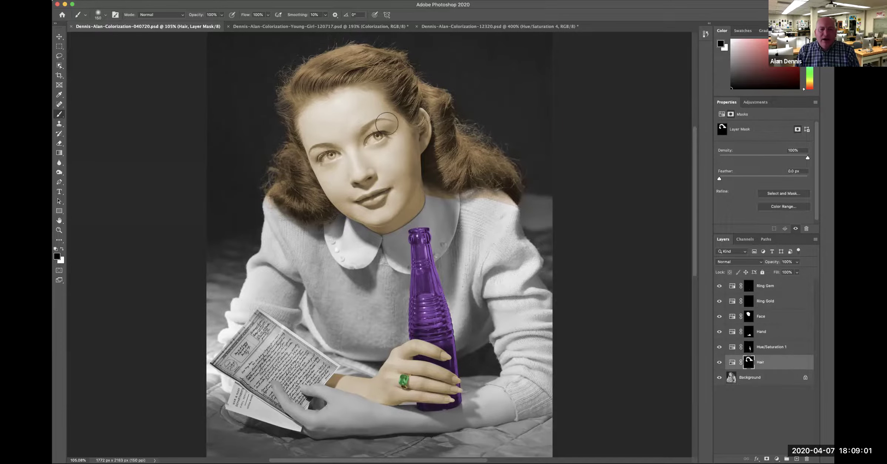
{"action": "scroll", "coordinate": [348, 160], "scroll_direction": "up", "scroll_amount": 1}
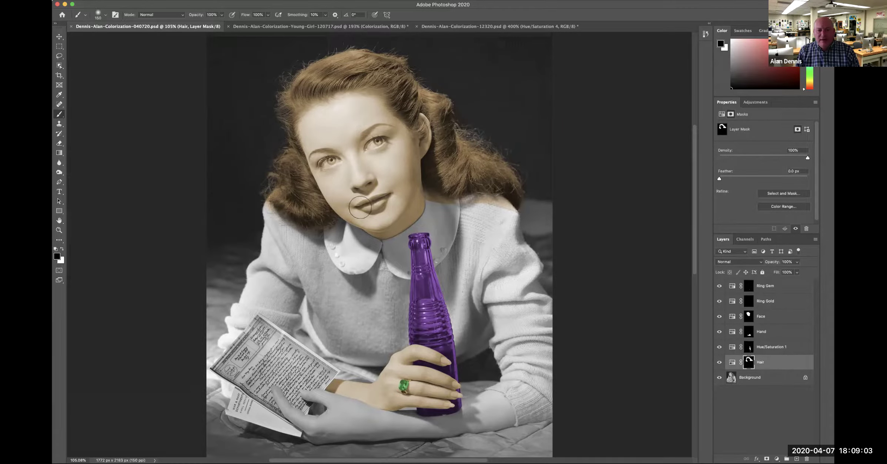
{"action": "scroll", "coordinate": [442, 326], "scroll_direction": "up", "scroll_amount": 3}
{"action": "scroll", "coordinate": [442, 326], "scroll_direction": "right", "scroll_amount": 3}
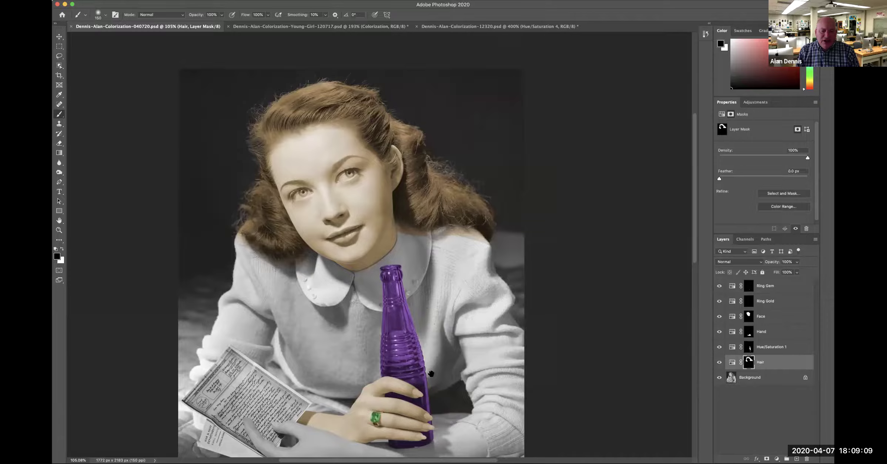
{"action": "scroll", "coordinate": [422, 322], "scroll_direction": "down", "scroll_amount": 5}
{"action": "scroll", "coordinate": [422, 322], "scroll_direction": "left", "scroll_amount": 4}
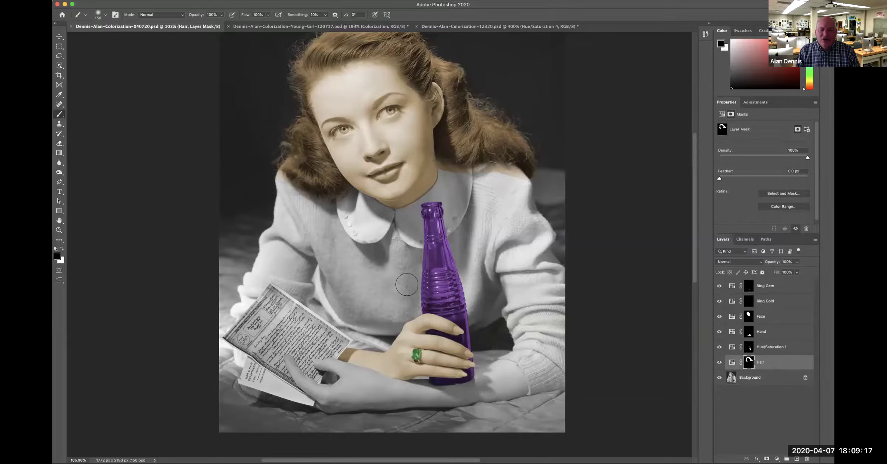
{"action": "left_click", "coordinate": [422, 254]}
{"action": "left_click_drag", "start_coordinate": [407, 243], "coordinate": [505, 354]}
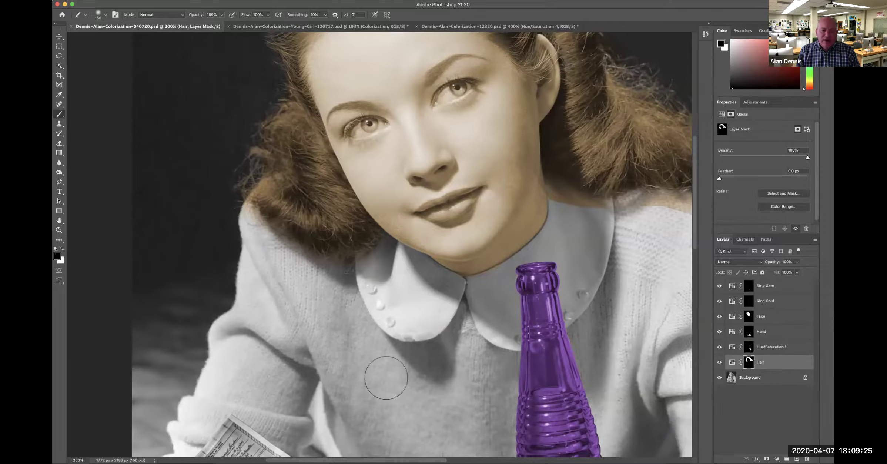
{"action": "left_click", "coordinate": [401, 379], "text": "alt+super"}
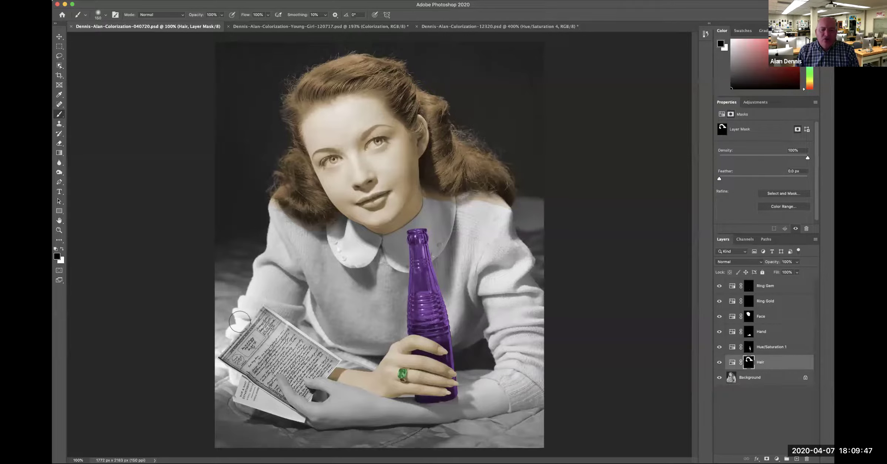
- Zoom to the letter and start a Pen outline through its left, top and right corners
{"action": "scroll", "coordinate": [278, 393], "scroll_direction": "up", "scroll_amount": 5}
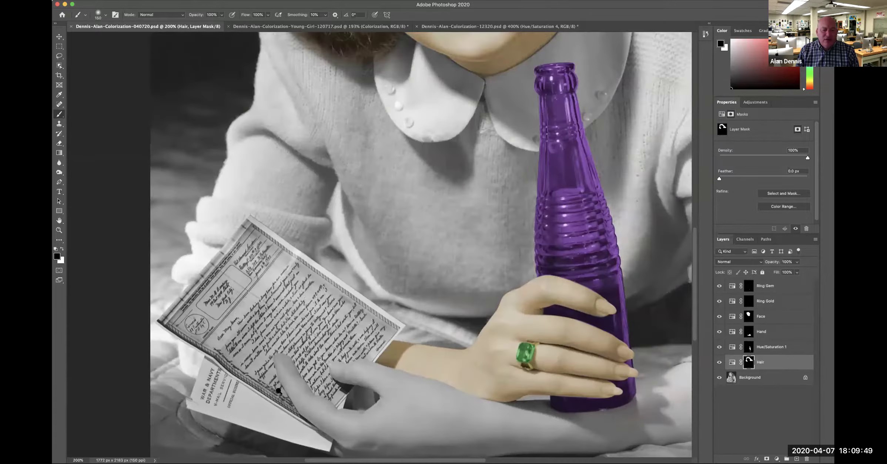
{"action": "left_click_drag", "start_coordinate": [237, 329], "coordinate": [293, 310]}
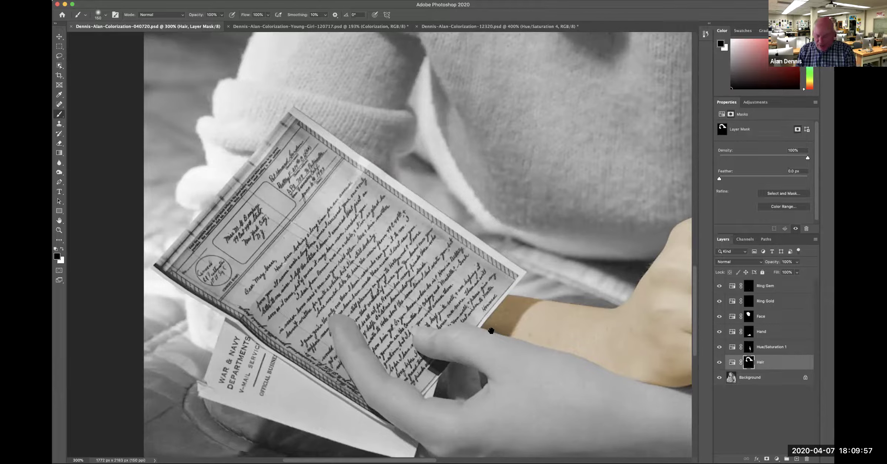
{"action": "key", "text": "p"}
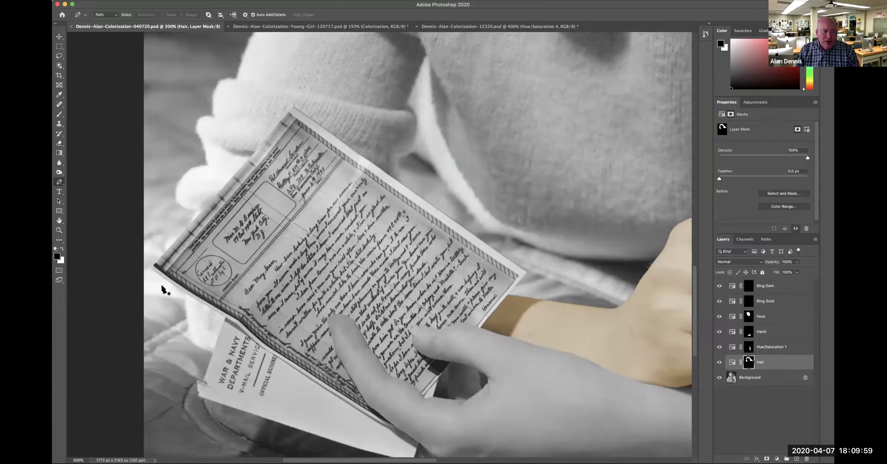
{"action": "left_click", "coordinate": [152, 266]}
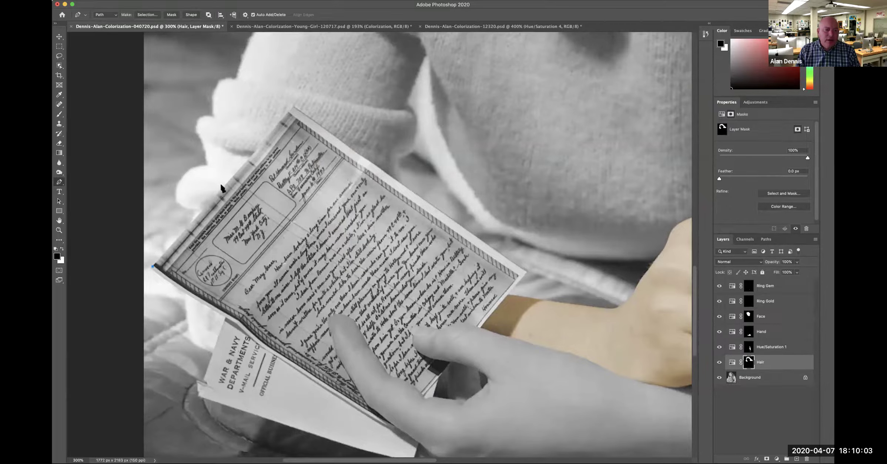
{"action": "left_click_drag", "start_coordinate": [215, 197], "coordinate": [225, 184]}
{"action": "left_click", "coordinate": [294, 106]}
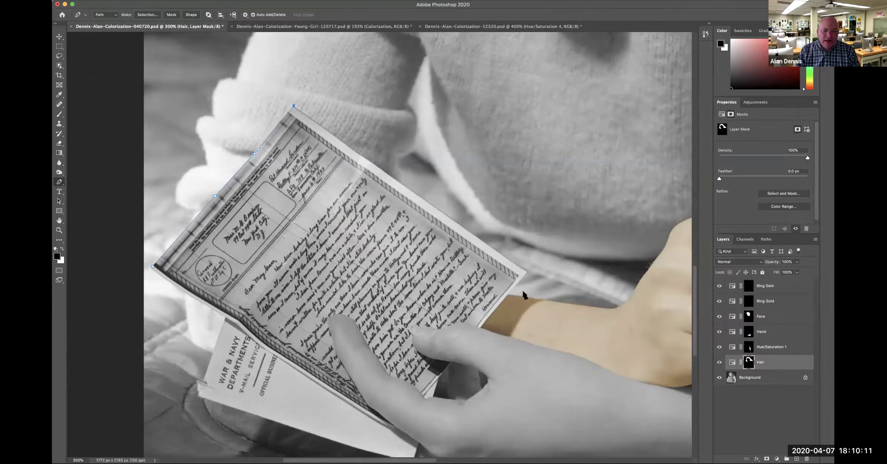
{"action": "left_click", "coordinate": [526, 272]}
- Continue the outline around the thumb and bottom edge, closing it at the start point
{"action": "left_click", "coordinate": [480, 326]}
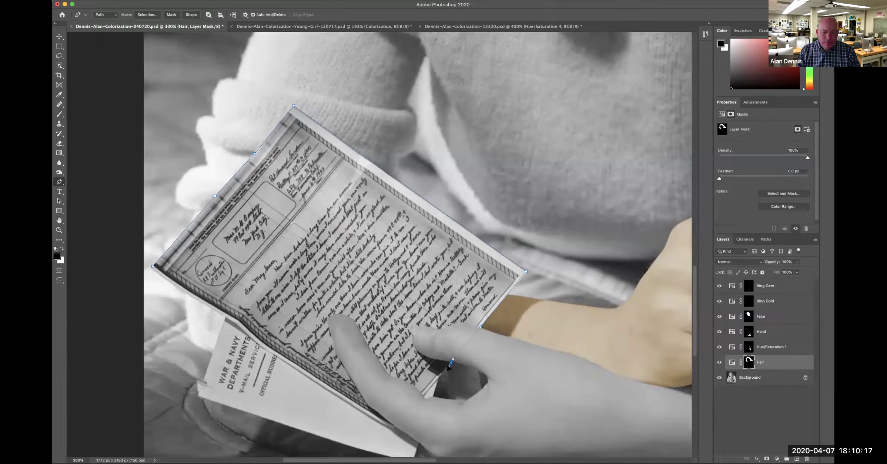
{"action": "left_click", "coordinate": [424, 394]}
{"action": "left_click", "coordinate": [393, 430]}
{"action": "left_click_drag", "start_coordinate": [331, 393], "coordinate": [332, 393]}
{"action": "left_click_drag", "start_coordinate": [270, 351], "coordinate": [227, 317]}
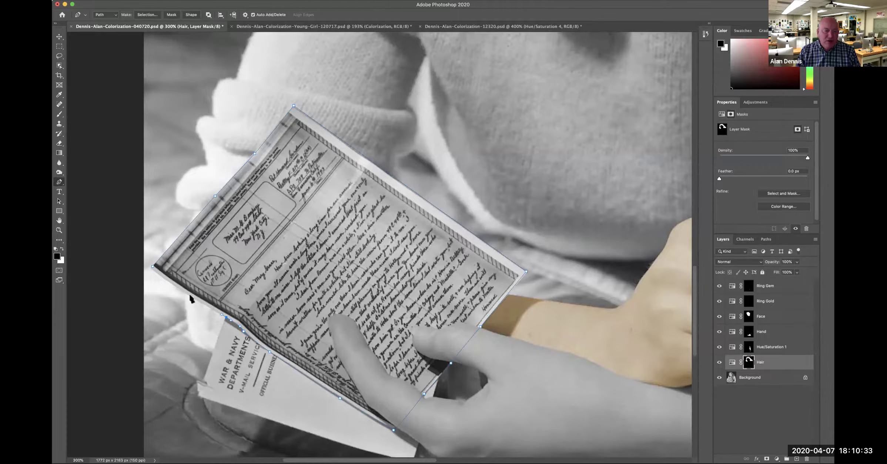
{"action": "left_click_drag", "start_coordinate": [191, 296], "coordinate": [184, 291]}
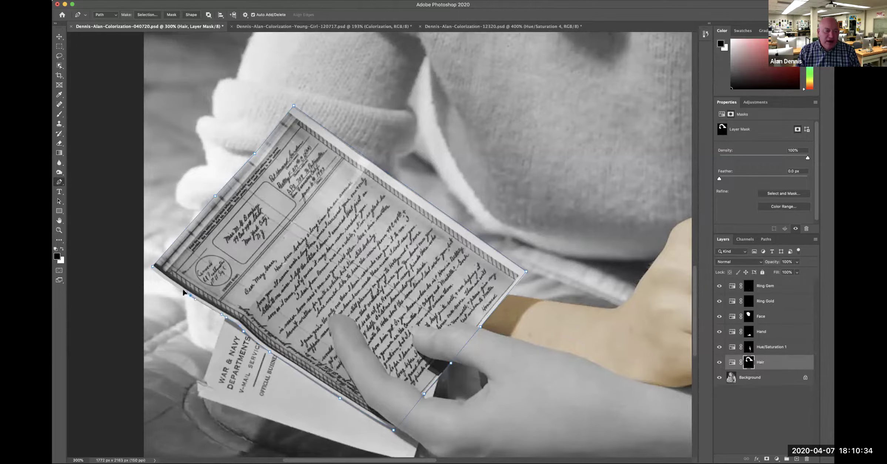
{"action": "left_click", "coordinate": [152, 266]}
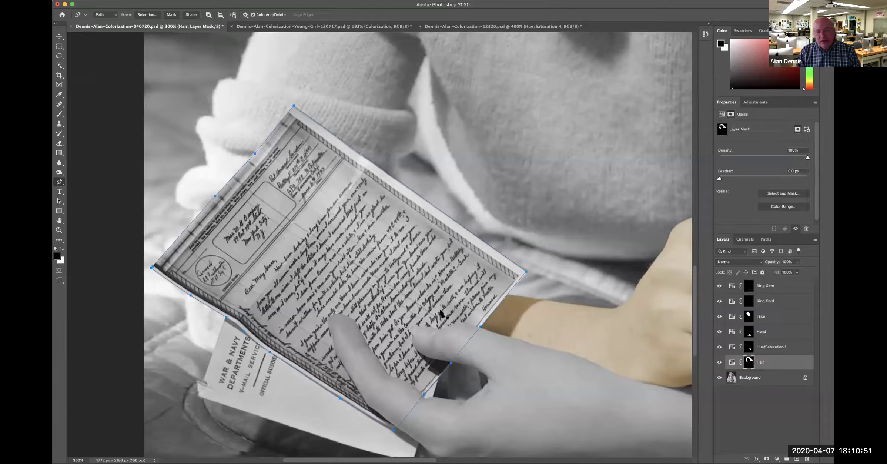
- Save the work path in the Paths panel as 'Letter'
{"action": "left_click", "coordinate": [766, 240]}
{"action": "double_click", "coordinate": [721, 335]}
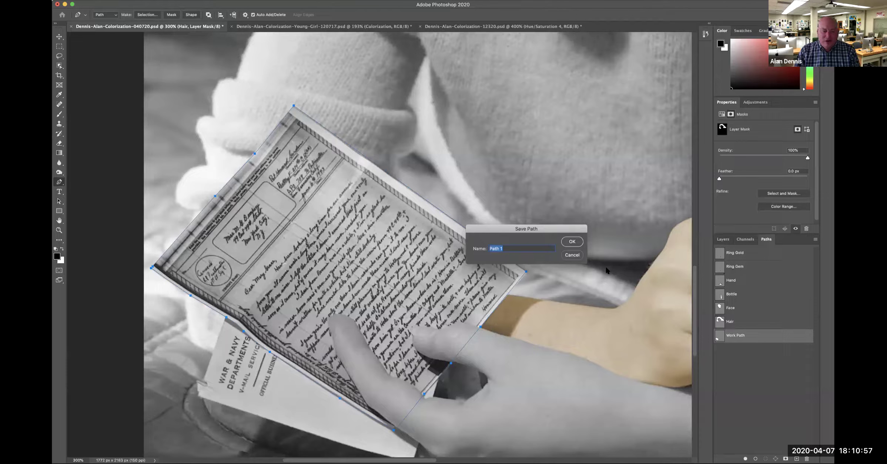
{"action": "type", "text": "Letter"}
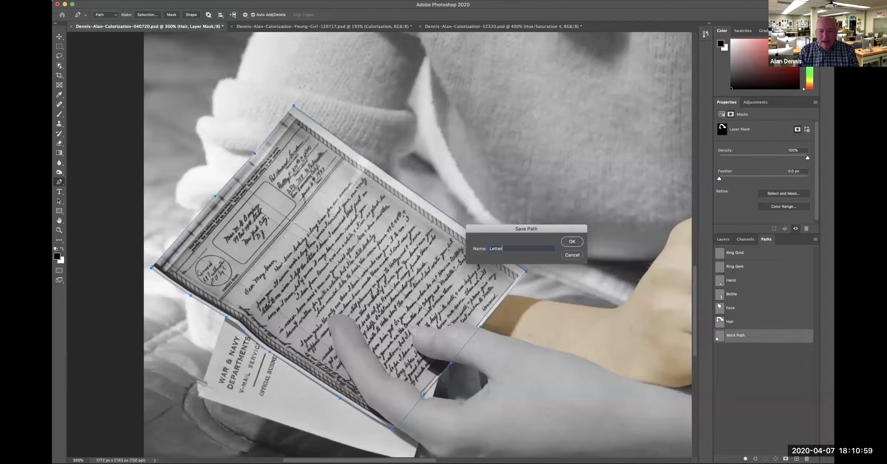
{"action": "key", "text": "Return"}
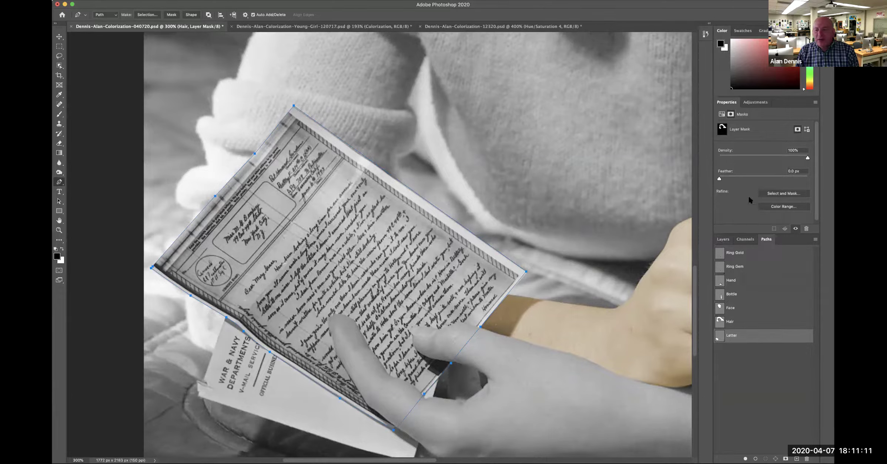
{"action": "left_click", "coordinate": [755, 102]}
- Add a colorized Hue/Saturation layer on the letter with Hue 30, Saturation 26, Lightness -5
{"action": "left_click", "coordinate": [729, 129]}
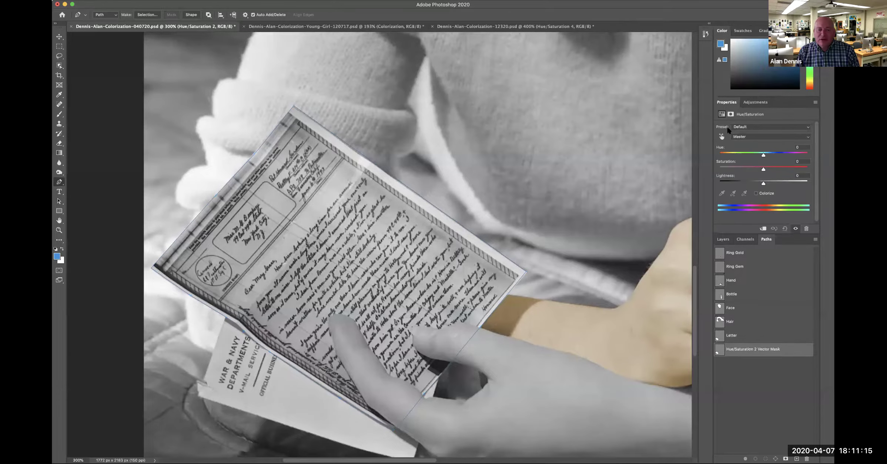
{"action": "left_click", "coordinate": [756, 192]}
{"action": "mouse_move", "coordinate": [719, 155]}
{"action": "left_mouse_down"}
{"action": "mouse_move", "coordinate": [772, 155]}
{"action": "mouse_move", "coordinate": [725, 154]}
{"action": "left_mouse_up"}
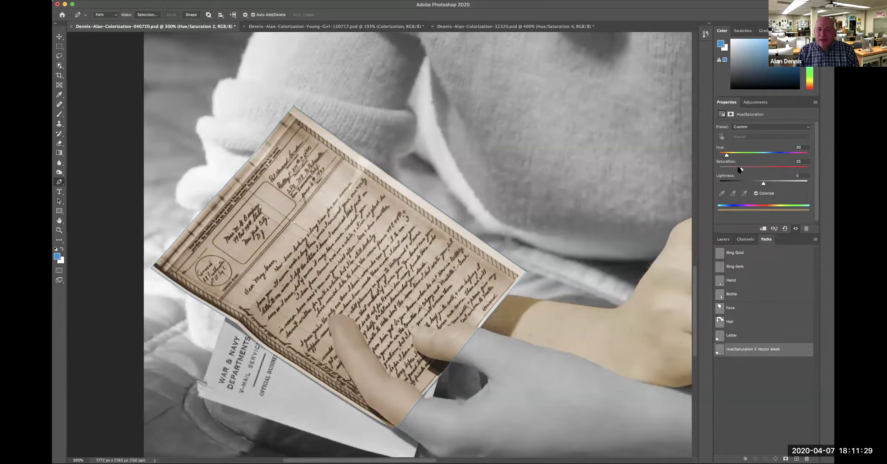
{"action": "left_click", "coordinate": [750, 168]}
{"action": "left_click_drag", "start_coordinate": [761, 184], "coordinate": [760, 181]}
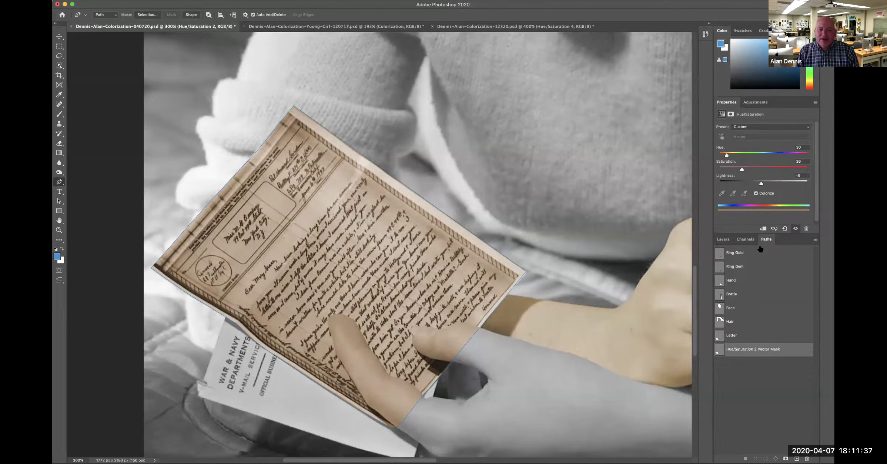
- Toggle the letter colouring to compare, then begin renaming the layer 'Letter'
{"action": "left_click", "coordinate": [723, 239]}
{"action": "left_click", "coordinate": [763, 240]}
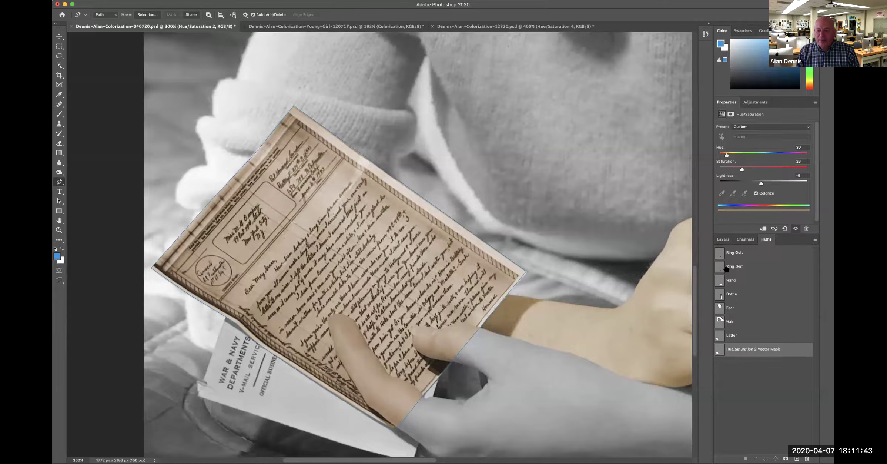
{"action": "left_click", "coordinate": [723, 239]}
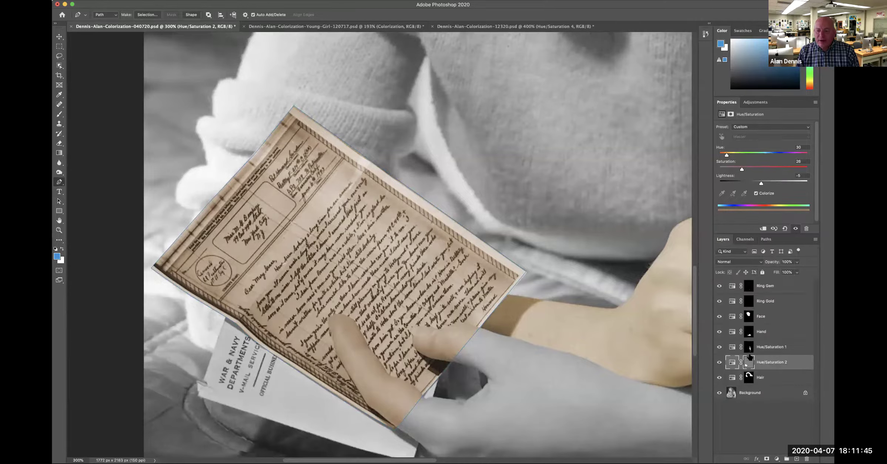
{"action": "left_click", "coordinate": [719, 362]}
{"action": "left_click", "coordinate": [719, 361]}
{"action": "type", "text": "Letter"}
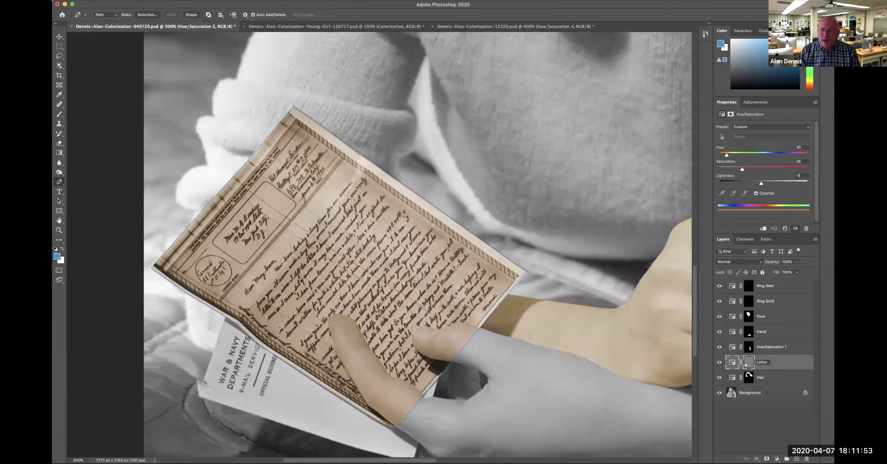
- Commit the sepia layer's new name 'Letter'
{"action": "key", "text": "Return"}
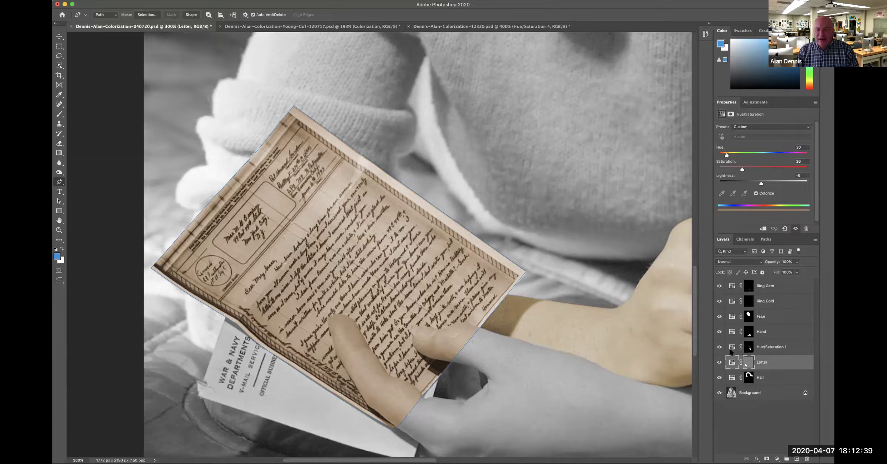
- View the finished colorization example document fitted to the screen
{"action": "left_click", "coordinate": [319, 30]}
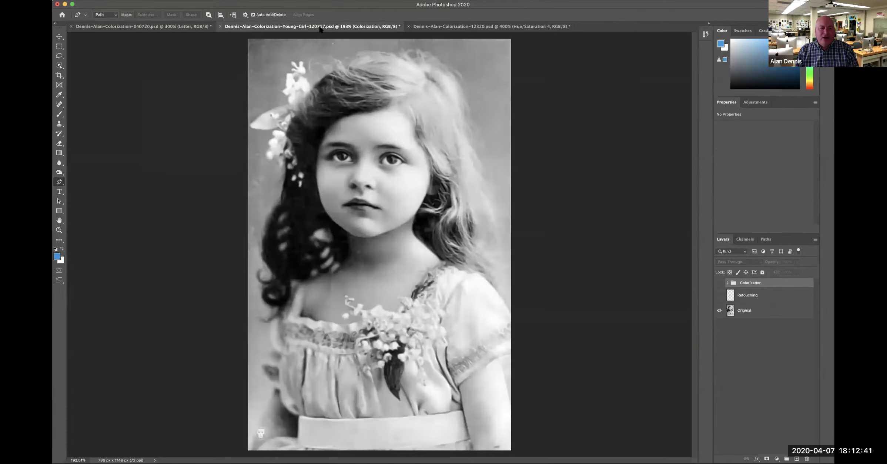
{"action": "left_click", "coordinate": [426, 28]}
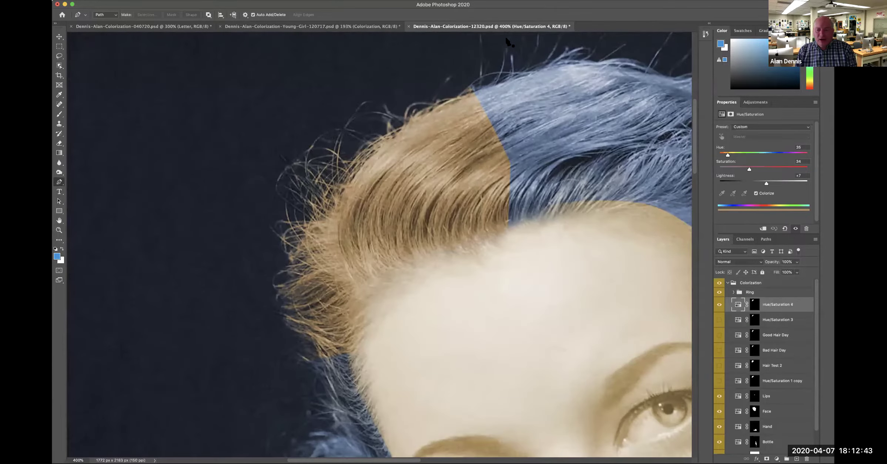
{"action": "key", "text": "super+0"}
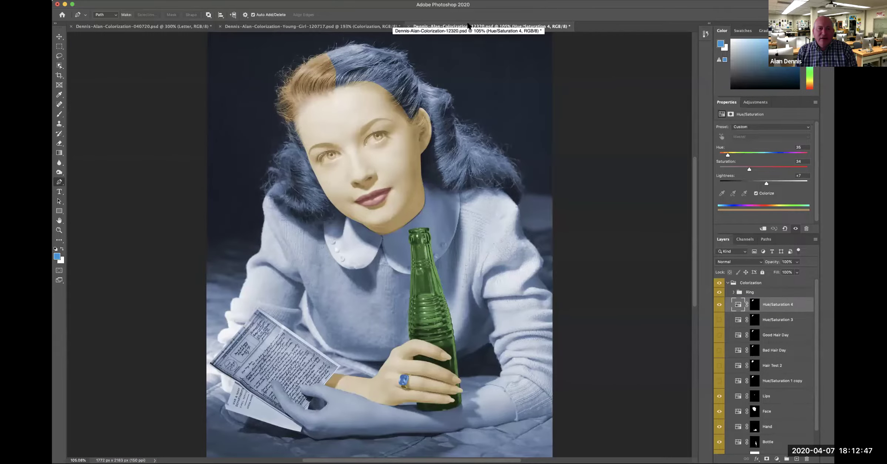
- Return to the original portrait and zoom in on the sepia letter, then back out
{"action": "left_click", "coordinate": [96, 27]}
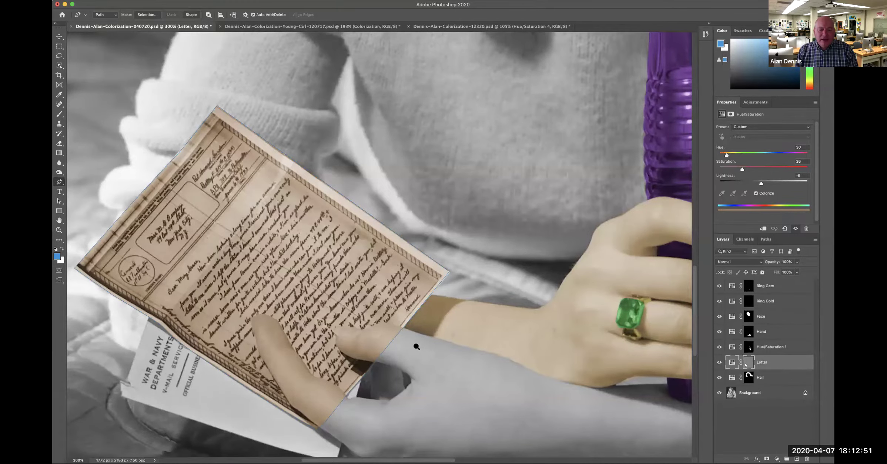
{"action": "left_click", "coordinate": [417, 346]}
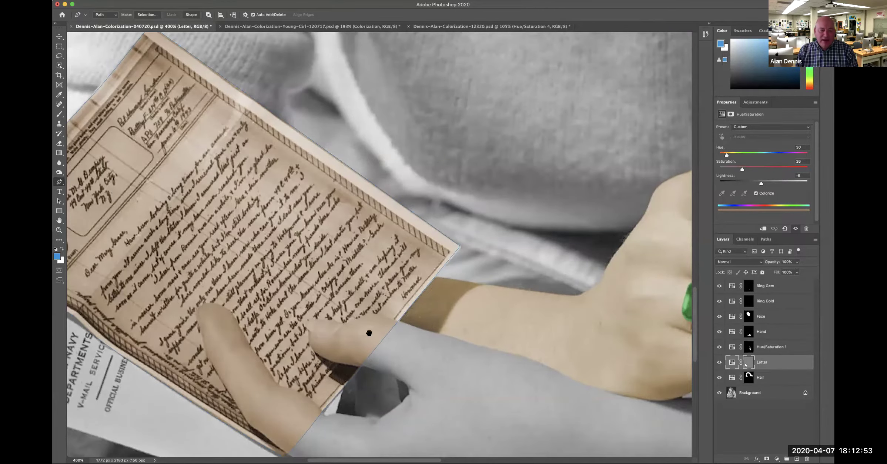
{"action": "scroll", "coordinate": [373, 331], "scroll_direction": "down", "scroll_amount": 4}
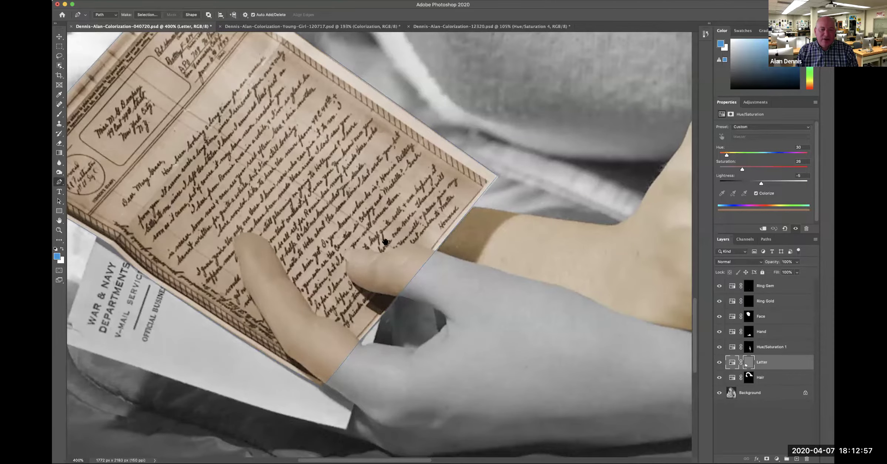
{"action": "key", "text": "super+minus"}
{"action": "key", "text": "super+minus"}
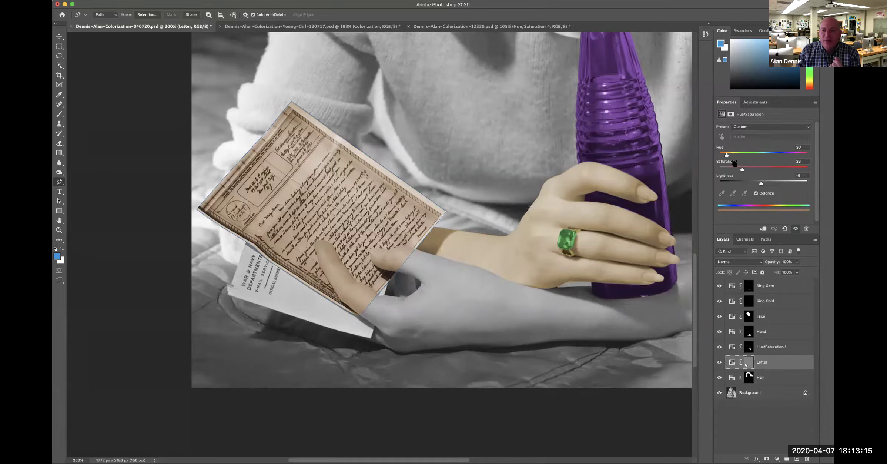
- Retint the letter blue-violet (Hue 231, Saturation 38, Lightness +8) and fit the portrait on screen
{"action": "left_click_drag", "start_coordinate": [726, 154], "coordinate": [776, 156]}
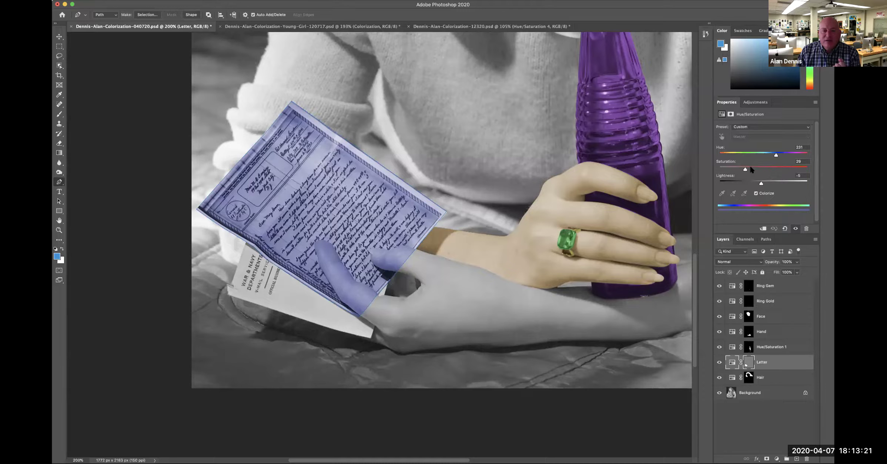
{"action": "left_click_drag", "start_coordinate": [748, 169], "coordinate": [766, 184]}
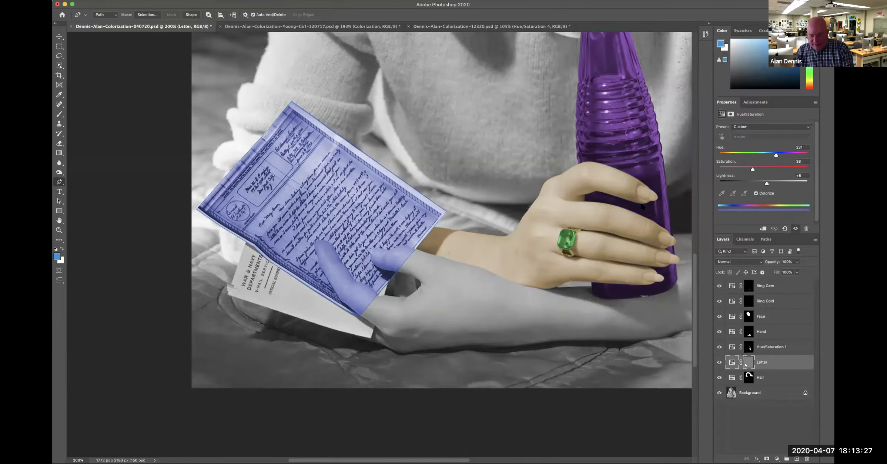
{"action": "key", "text": "super+minus"}
{"action": "key", "text": "super+0"}
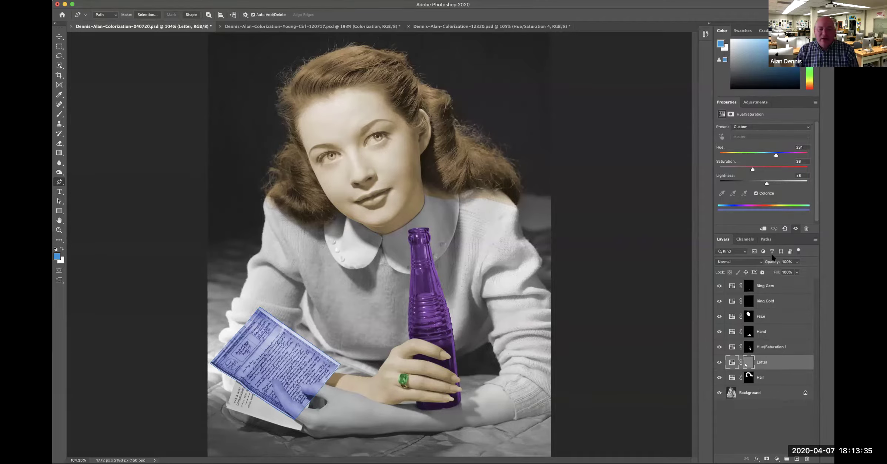
- Save the portrait and rename the Hue/Saturation 1 layer to 'Bottle'
{"action": "key", "text": "super+s"}
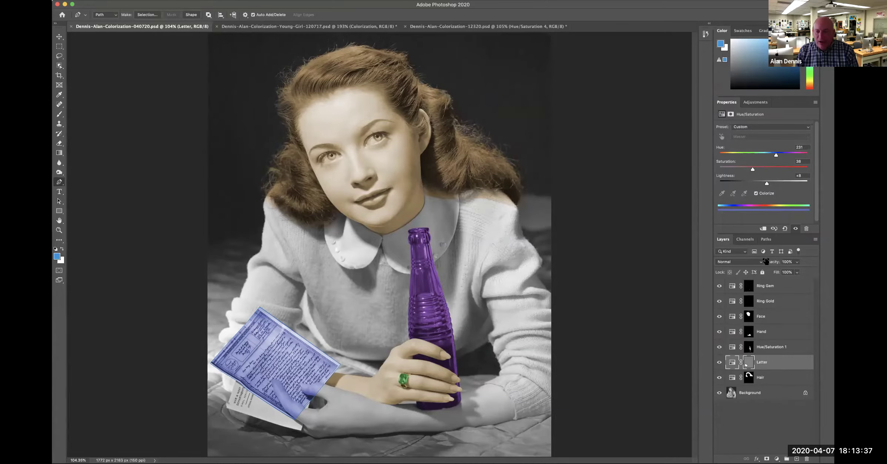
{"action": "left_click", "coordinate": [732, 285]}
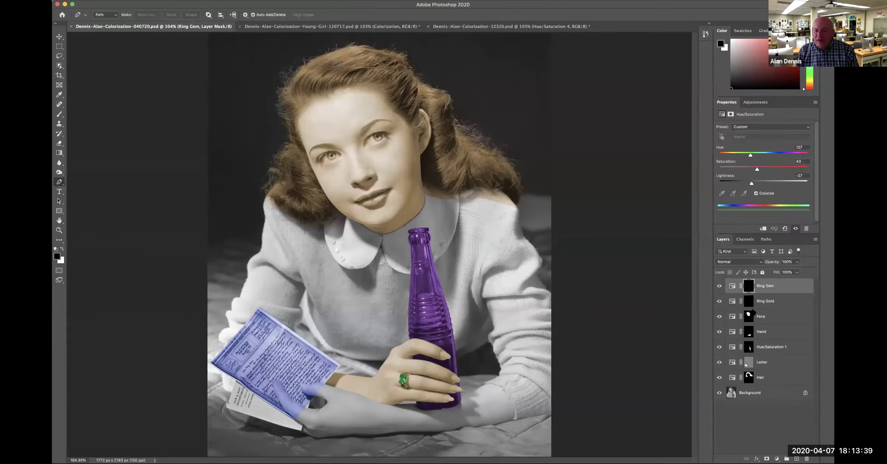
{"action": "double_click", "coordinate": [764, 346]}
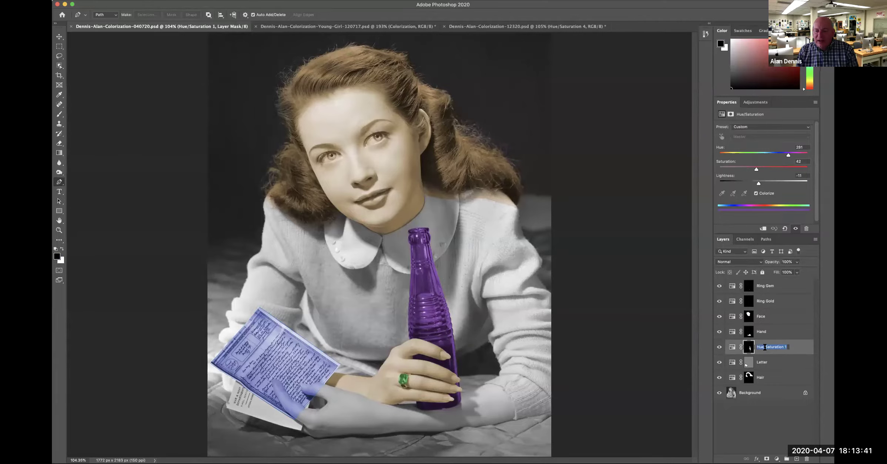
{"action": "type", "text": "Bot"}
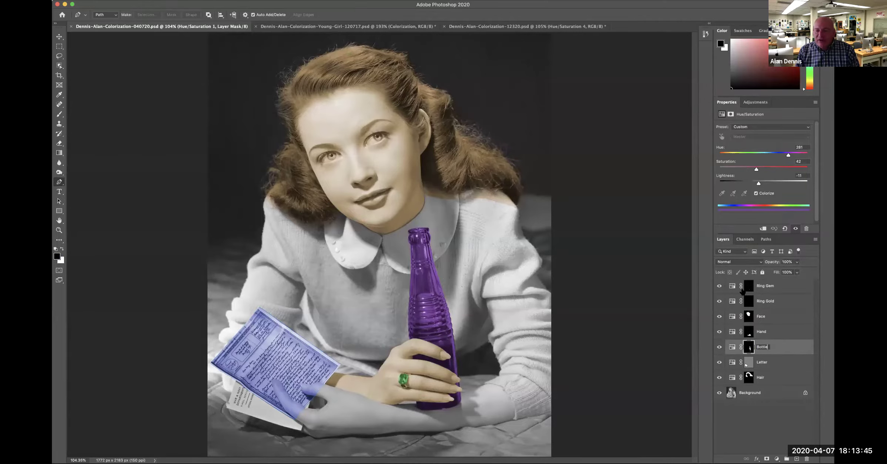
{"action": "type", "text": "tle"}
{"action": "key", "text": "Return"}
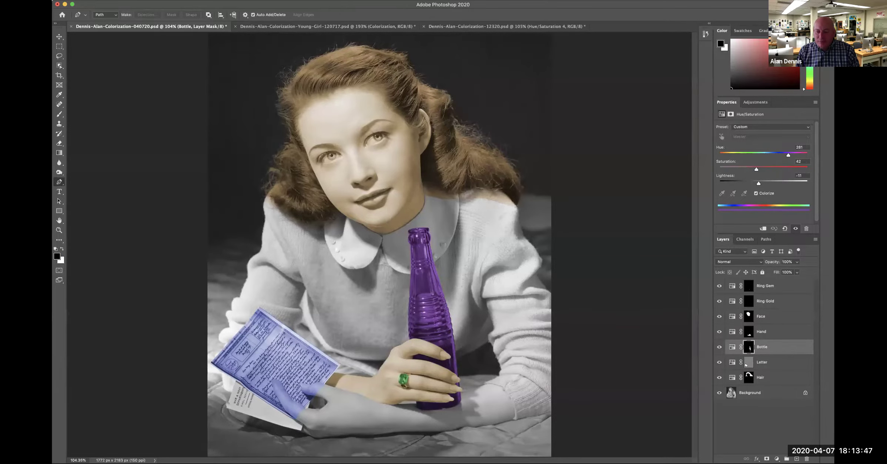
- Check the Hair layer's mask, then select all colour layers from Ring Gem to Hair
{"action": "left_click", "coordinate": [748, 377], "text": "shift"}
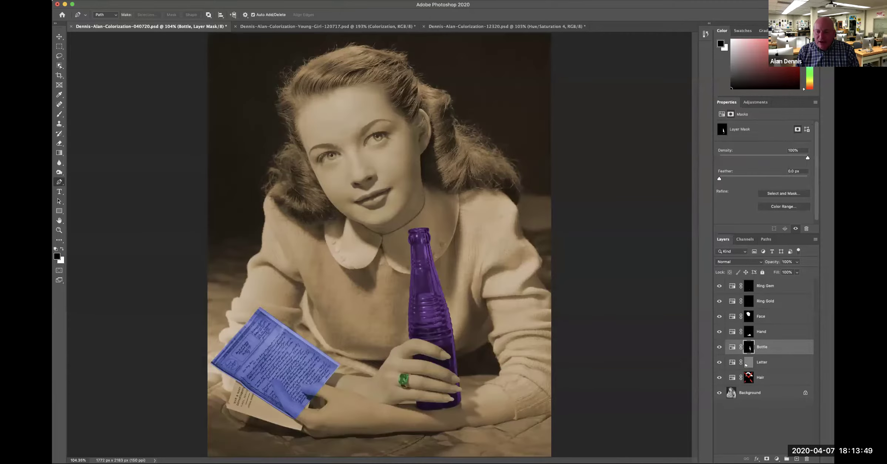
{"action": "left_click", "coordinate": [749, 377], "text": "shift"}
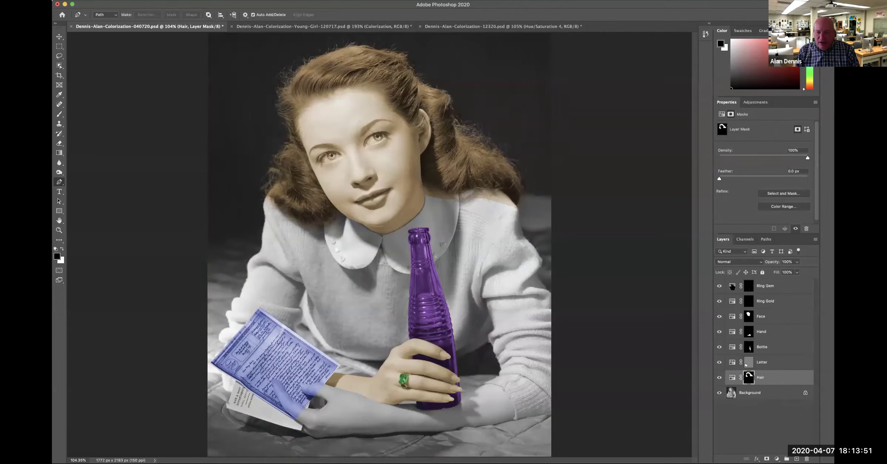
{"action": "left_click", "coordinate": [732, 285]}
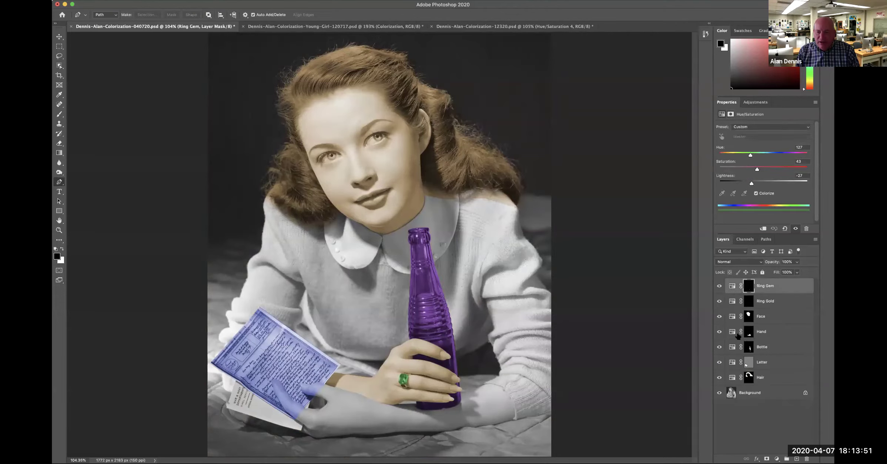
{"action": "left_click", "coordinate": [732, 377], "text": "shift"}
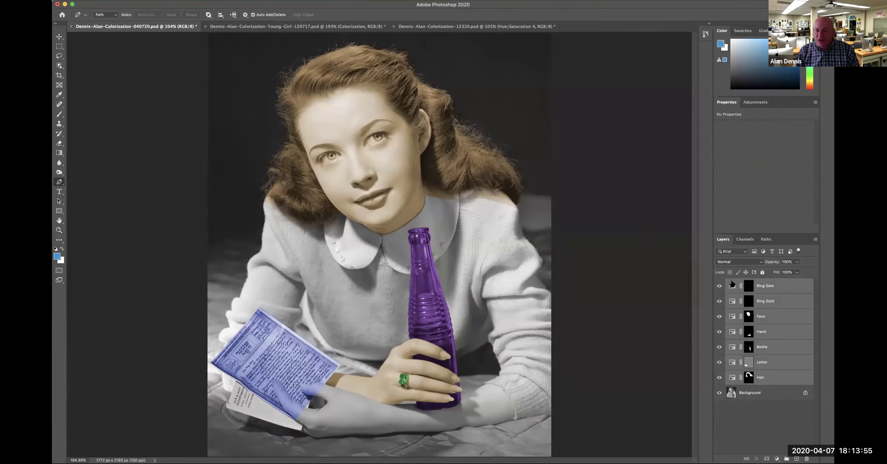
{"action": "left_click", "coordinate": [732, 285]}
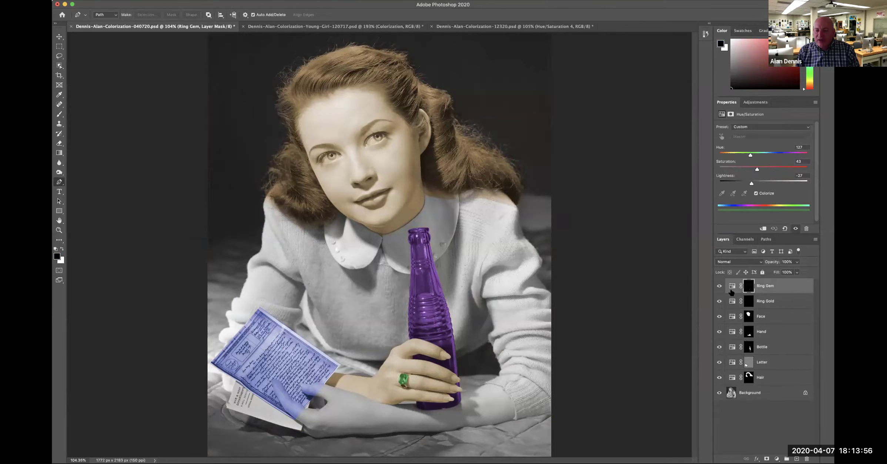
{"action": "left_click", "coordinate": [733, 377], "text": "shift"}
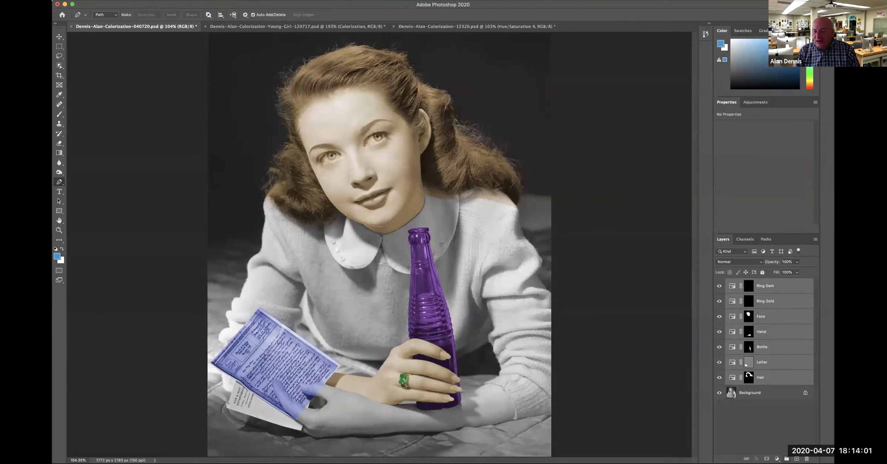
- Group the selected colour layers and name the group 'Colorization'
{"action": "key", "text": "super+g"}
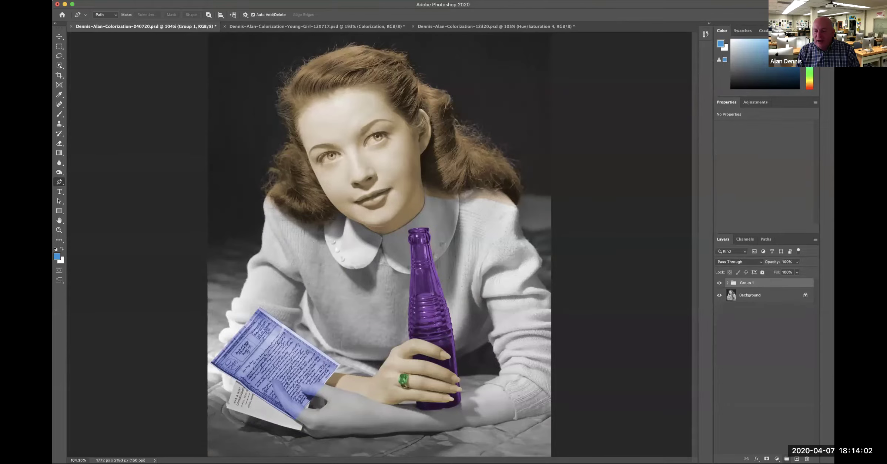
{"action": "double_click", "coordinate": [745, 283]}
{"action": "type", "text": "k"}
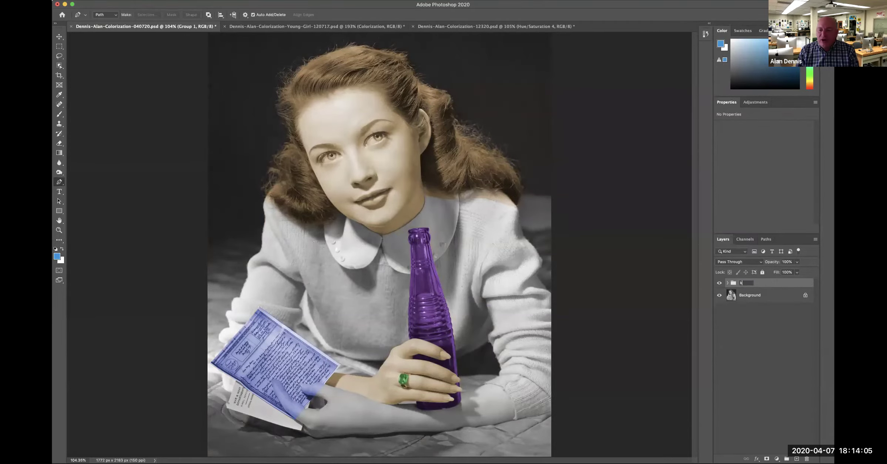
{"action": "type", "text": "olorization"}
{"action": "key", "text": "Return"}
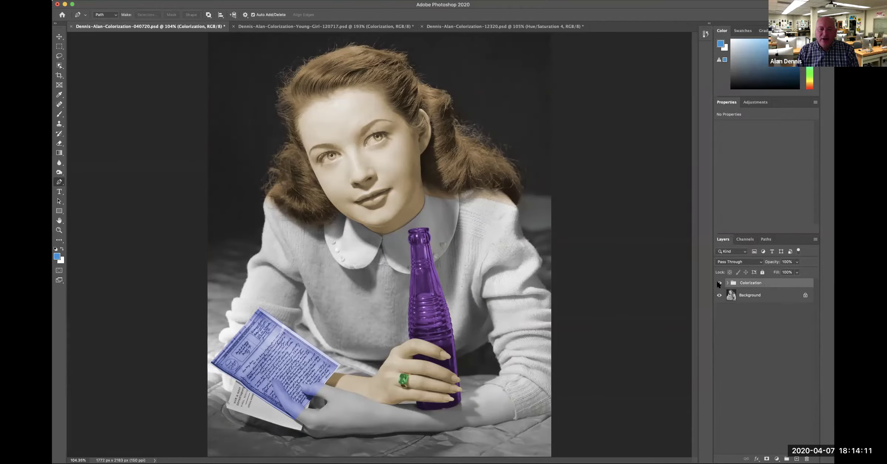
- Toggle the Colorization group's visibility to compare before and after, leaving it visible
{"action": "left_click", "coordinate": [719, 283]}
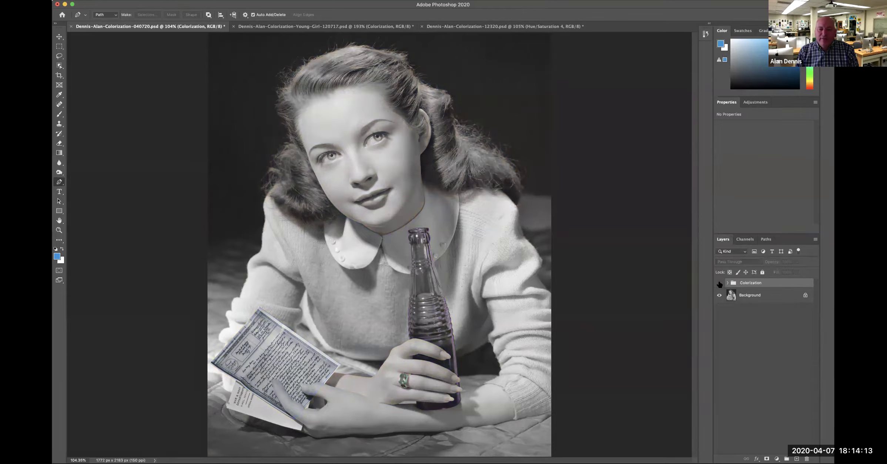
{"action": "left_click", "coordinate": [719, 284]}
{"action": "left_click", "coordinate": [719, 283]}
{"action": "left_click", "coordinate": [719, 284]}
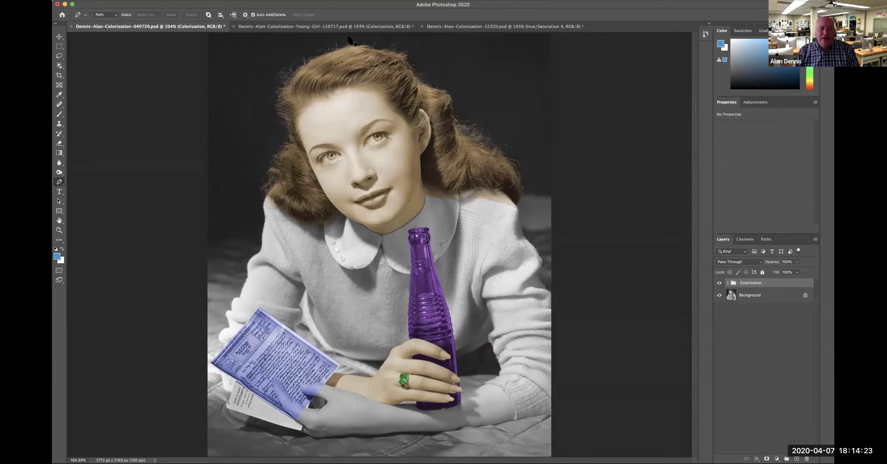
- Give the Colorization group an orange label, then switch to the Young-Girl portrait document
{"action": "right_click", "coordinate": [733, 283]}
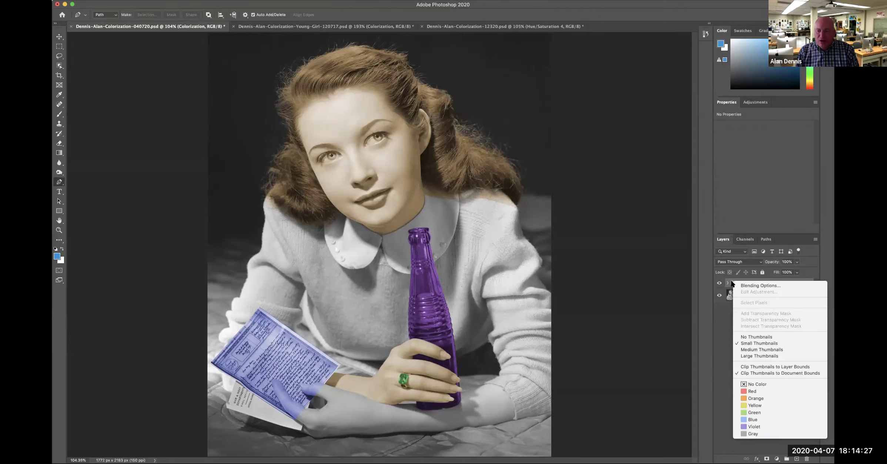
{"action": "left_click", "coordinate": [756, 399]}
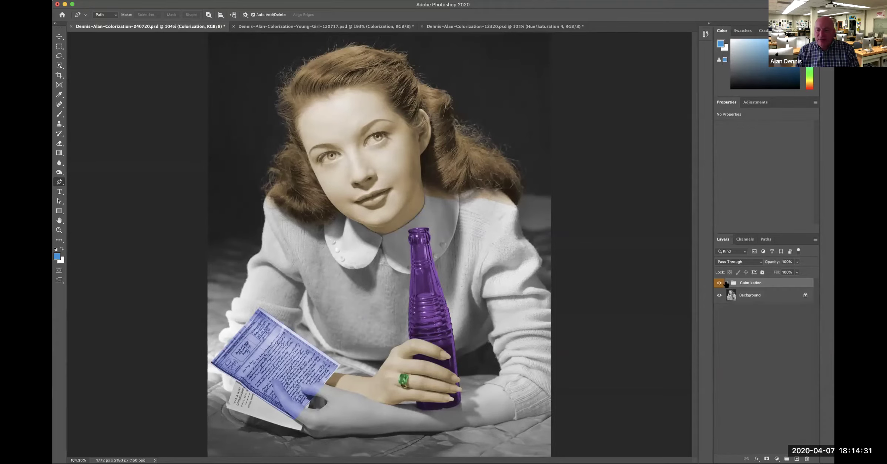
{"action": "left_click", "coordinate": [726, 283]}
{"action": "left_click", "coordinate": [727, 283]}
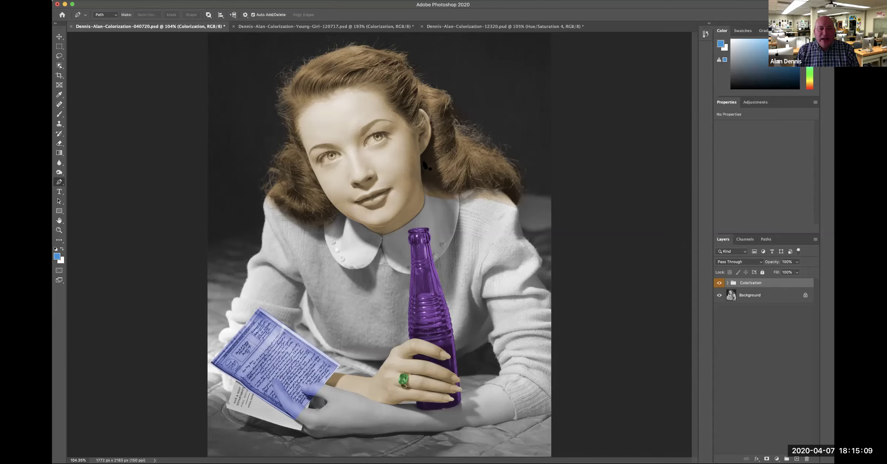
{"action": "left_click", "coordinate": [308, 27]}
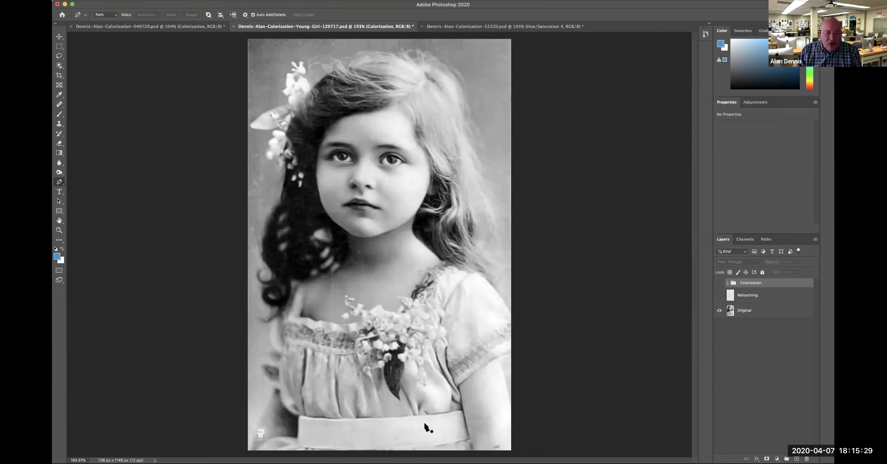
- Make the Retouching layer visible, comparing it on and off
{"action": "left_click", "coordinate": [719, 295]}
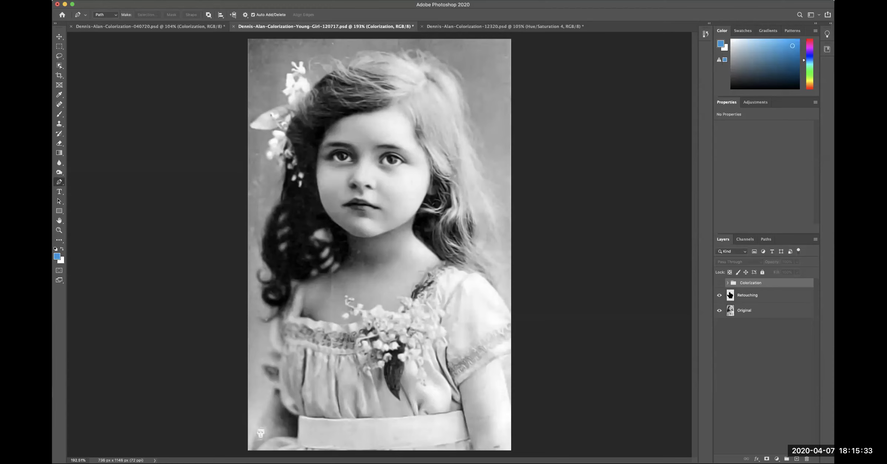
{"action": "left_click", "coordinate": [730, 294]}
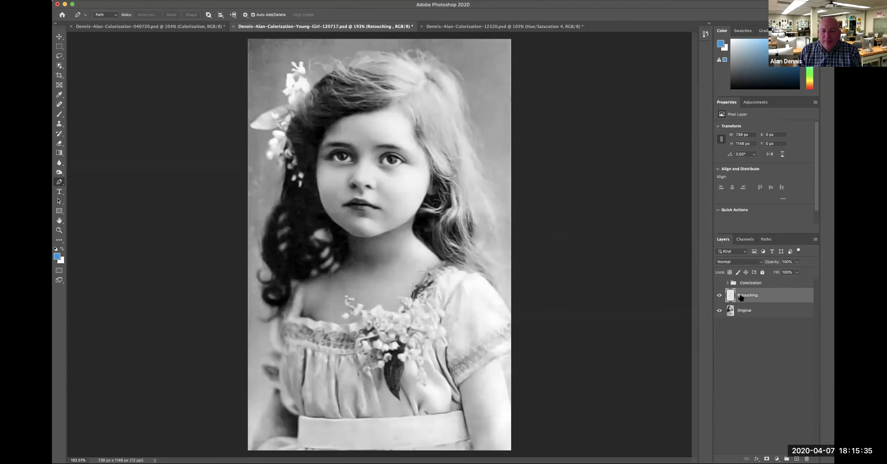
{"action": "left_click", "coordinate": [718, 295]}
{"action": "left_click", "coordinate": [719, 295]}
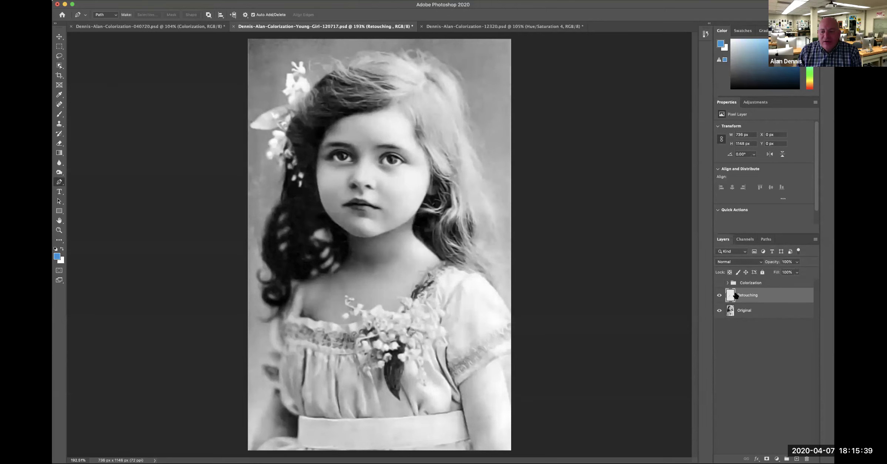
- Make the Colorization group visible and inspect its layers
{"action": "left_click", "coordinate": [720, 284]}
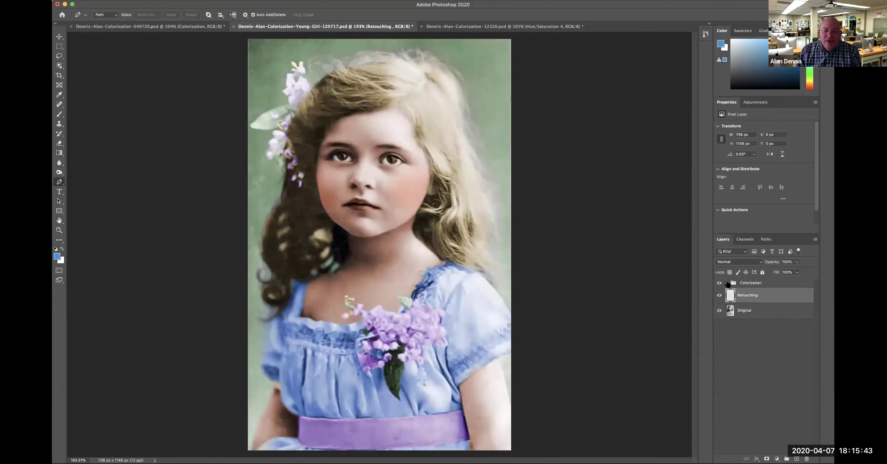
{"action": "left_click", "coordinate": [728, 282]}
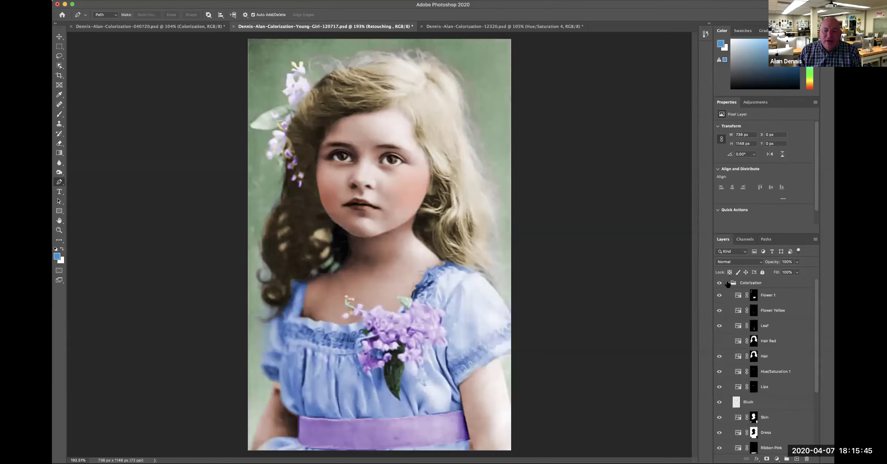
{"action": "left_click", "coordinate": [728, 283]}
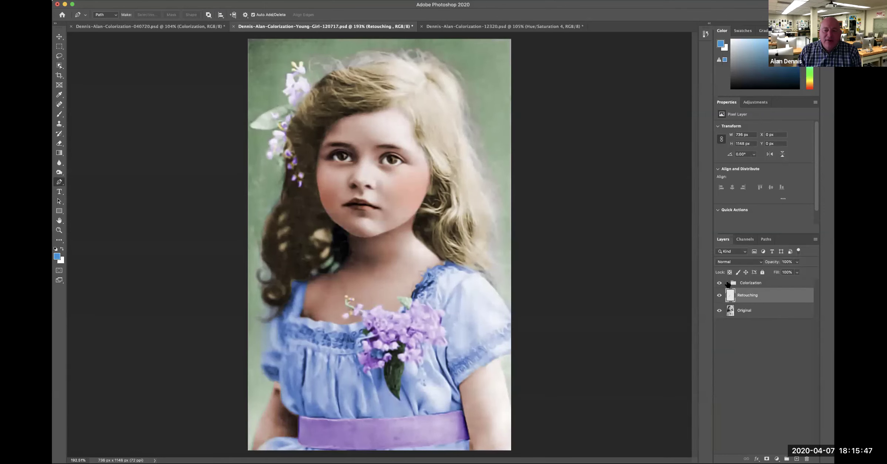
{"action": "left_click", "coordinate": [728, 283]}
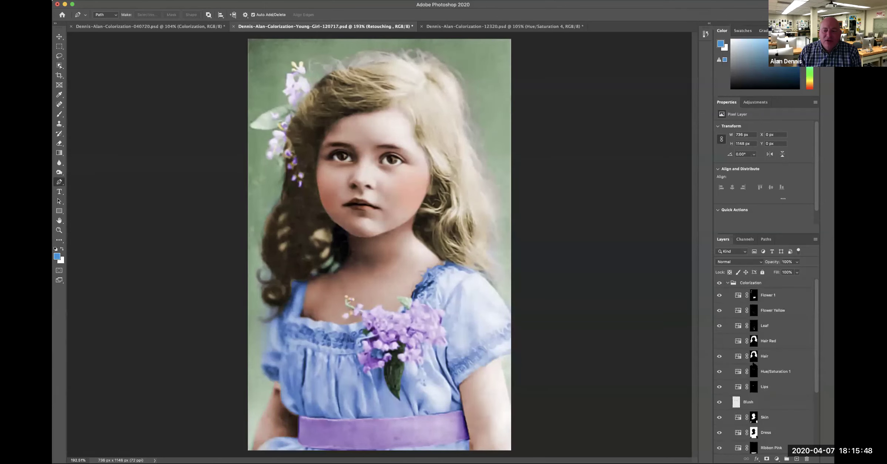
{"action": "left_click", "coordinate": [728, 283]}
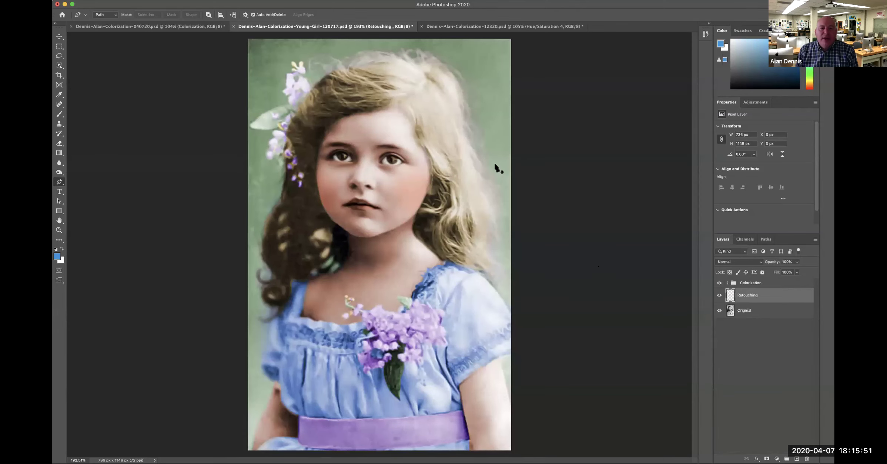